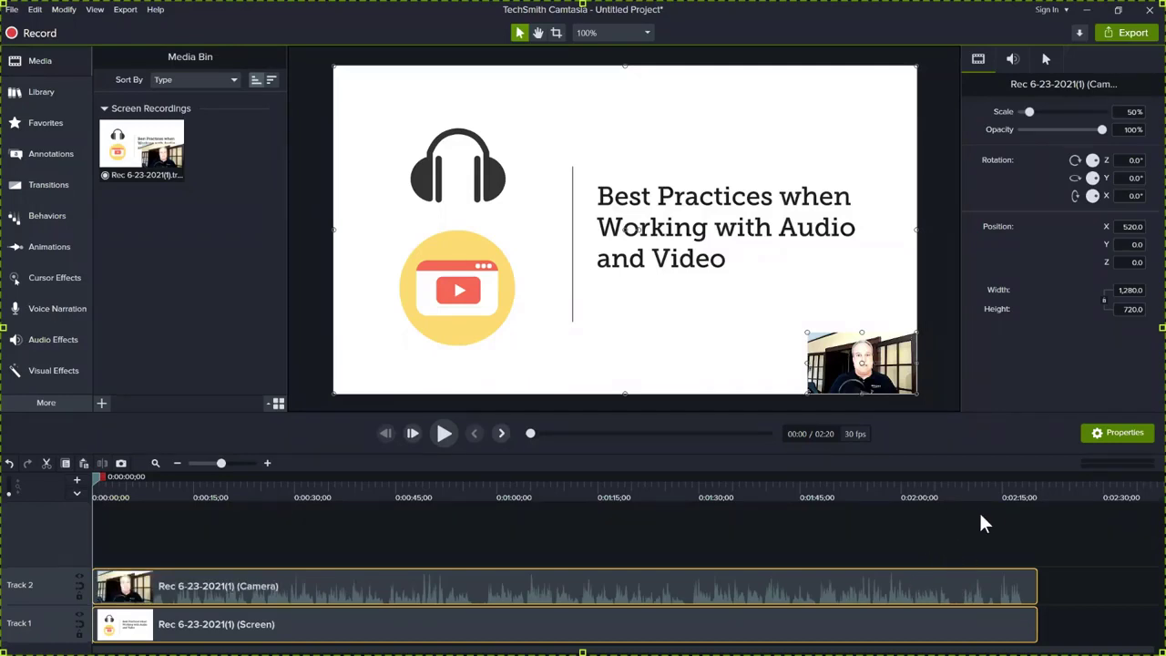
# Step: Inspect the screen clip on Track 1 and the camera clip on Track 2 separately, leaving the camera clip selected
pyautogui.moveTo(949, 482); pyautogui.dragTo(77, 513)
pyautogui.click(206, 636)
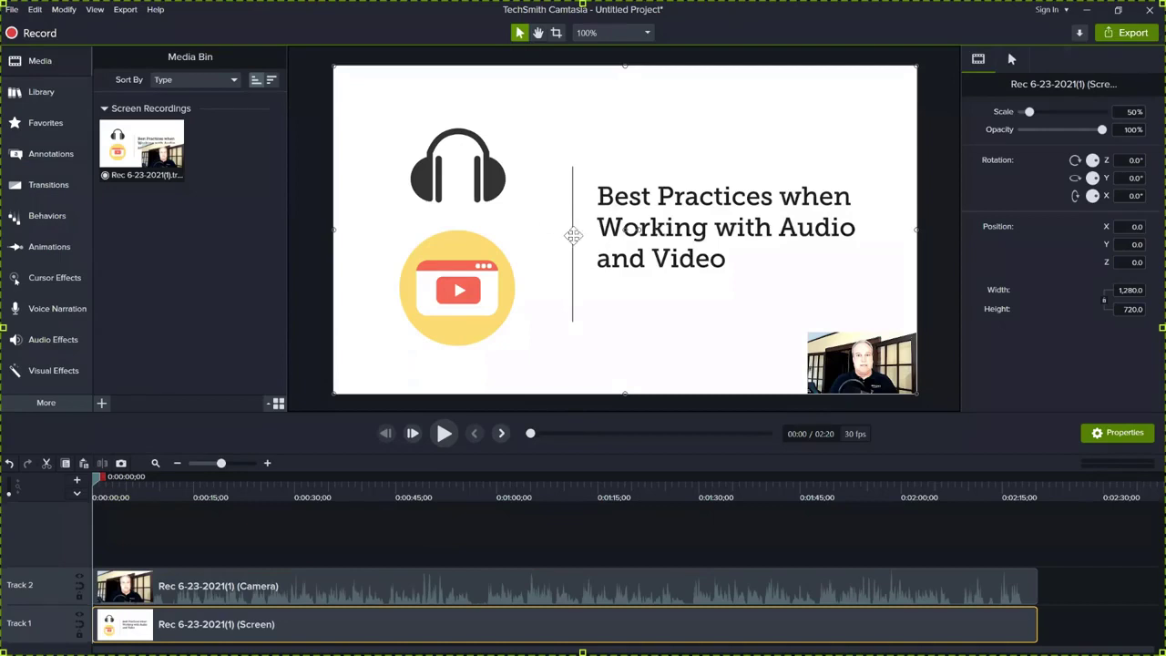
pyautogui.click(231, 584)
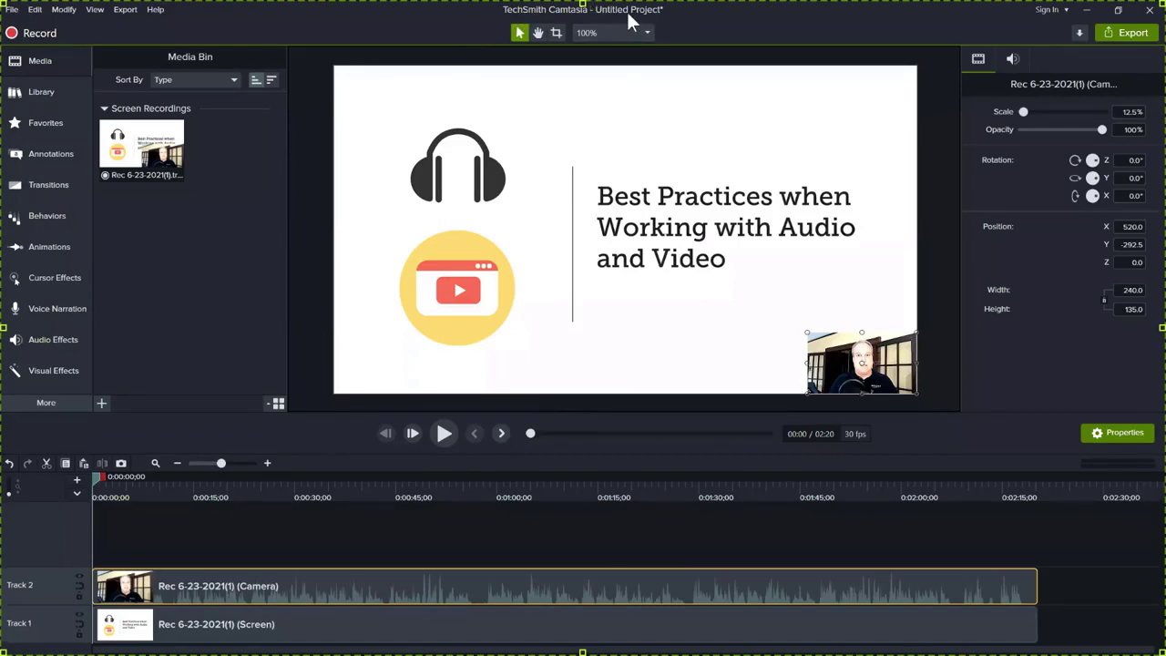
# Step: Save the project as Camtasia-PPT-Demo in the Webinars folder as a standalone Camtasia project
pyautogui.click(13, 10)
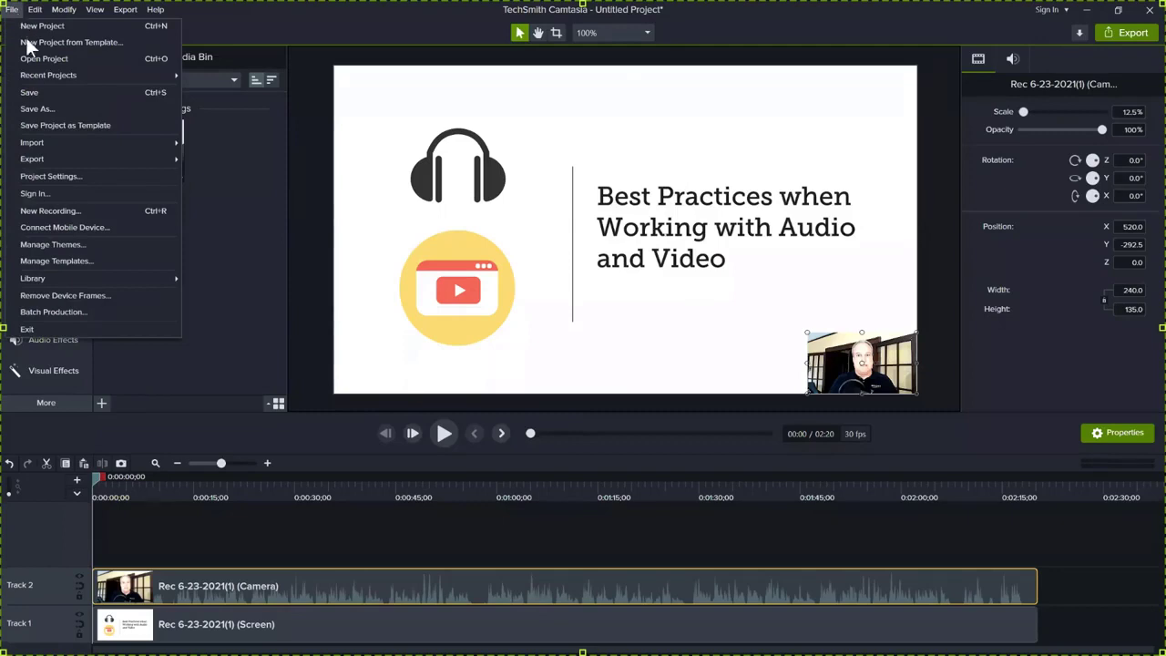
pyautogui.click(44, 106)
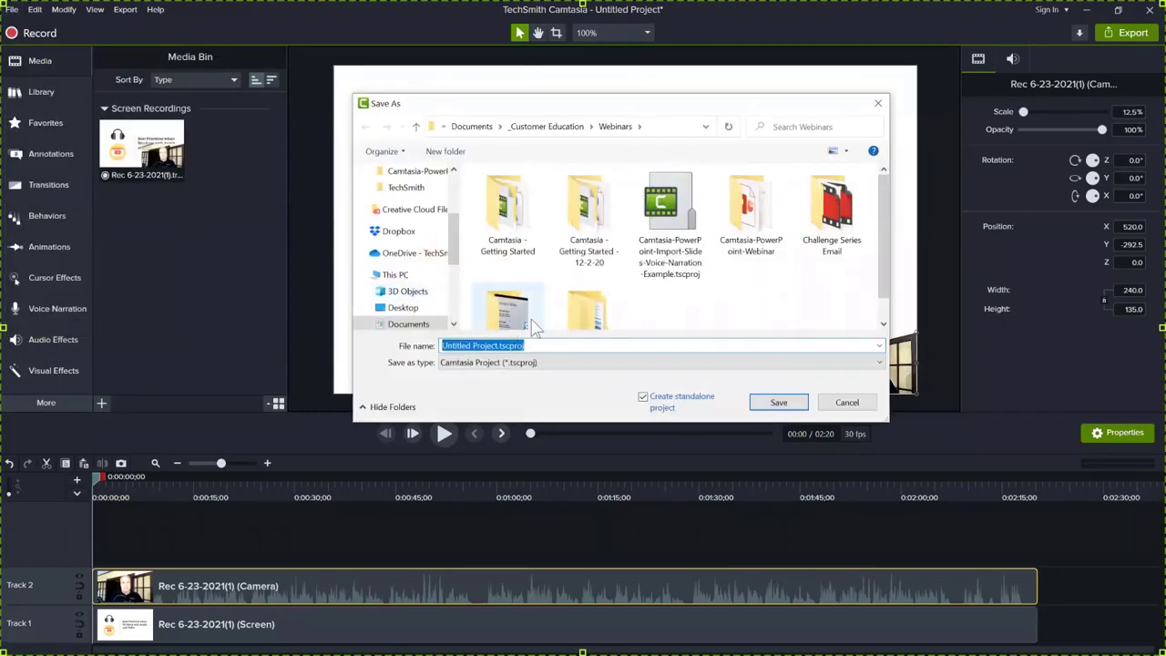
pyautogui.moveTo(567, 114); pyautogui.dragTo(541, 121)
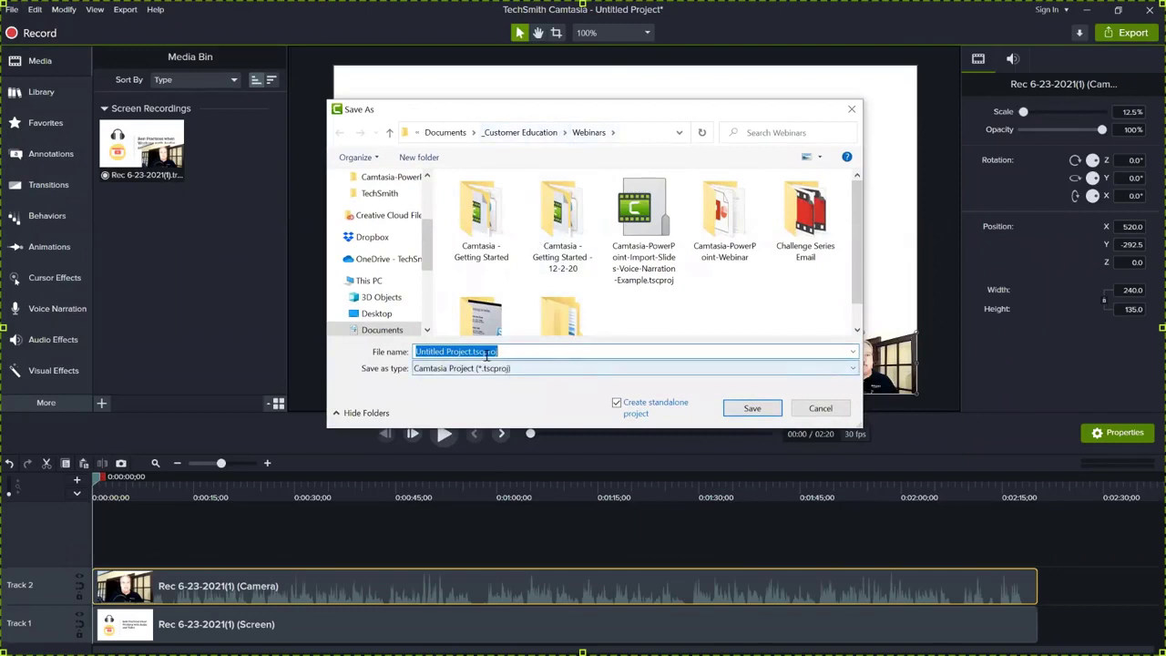
pyautogui.write('Ca')
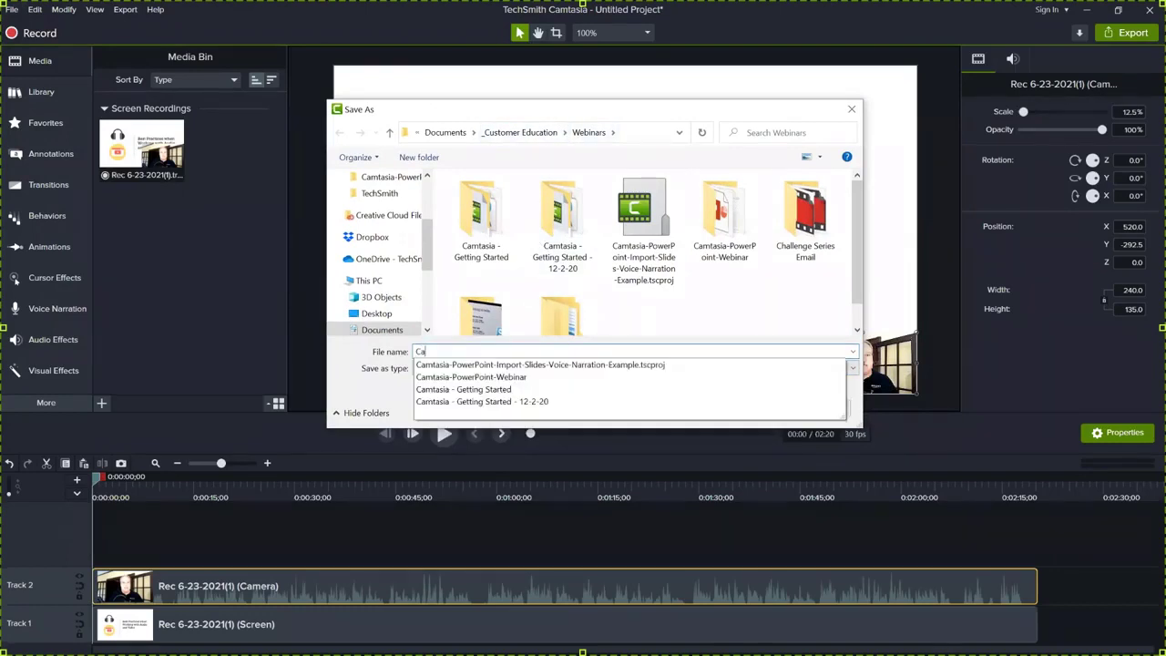
pyautogui.write('mtasia-PPT-Demo')
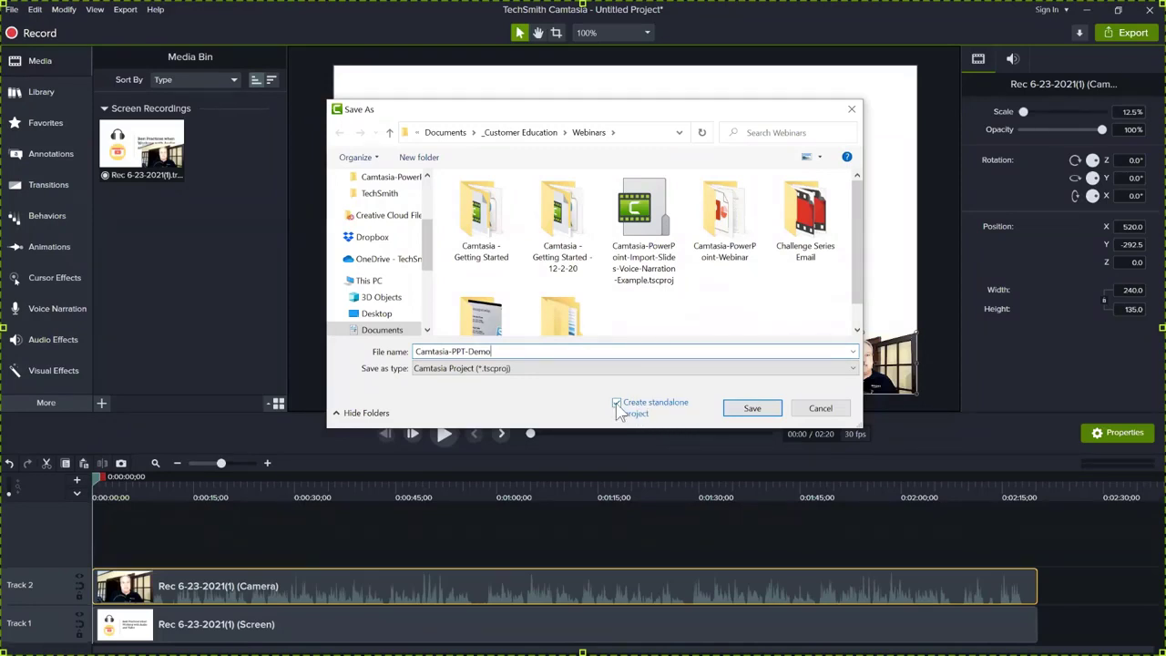
pyautogui.click(766, 412)
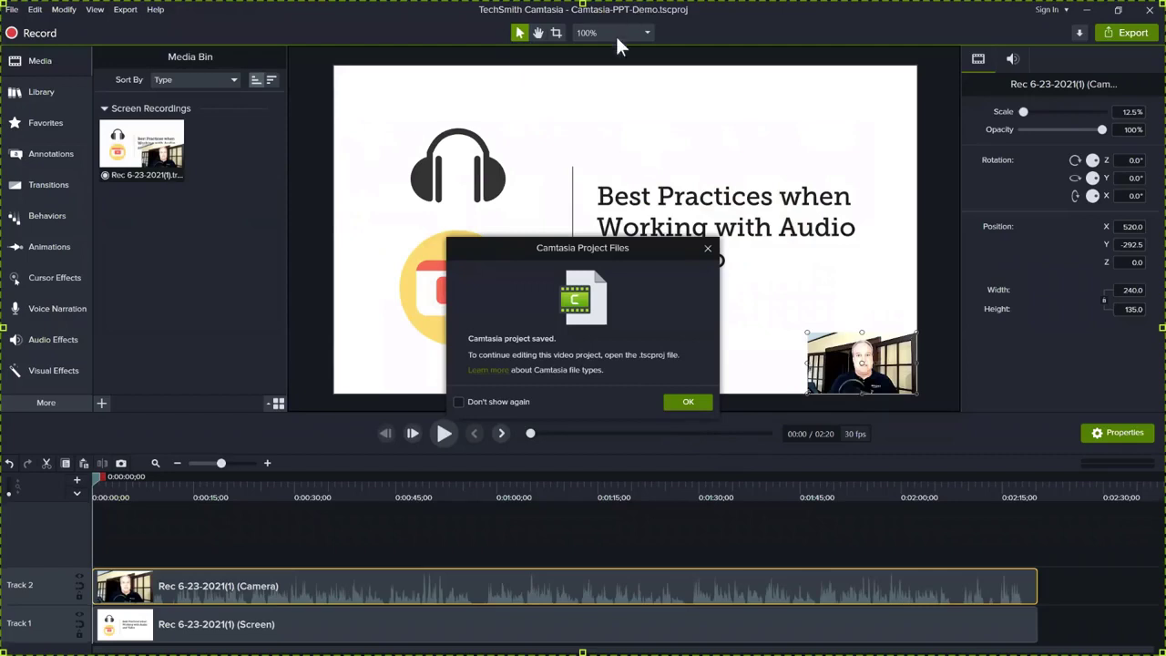
pyautogui.click(691, 401)
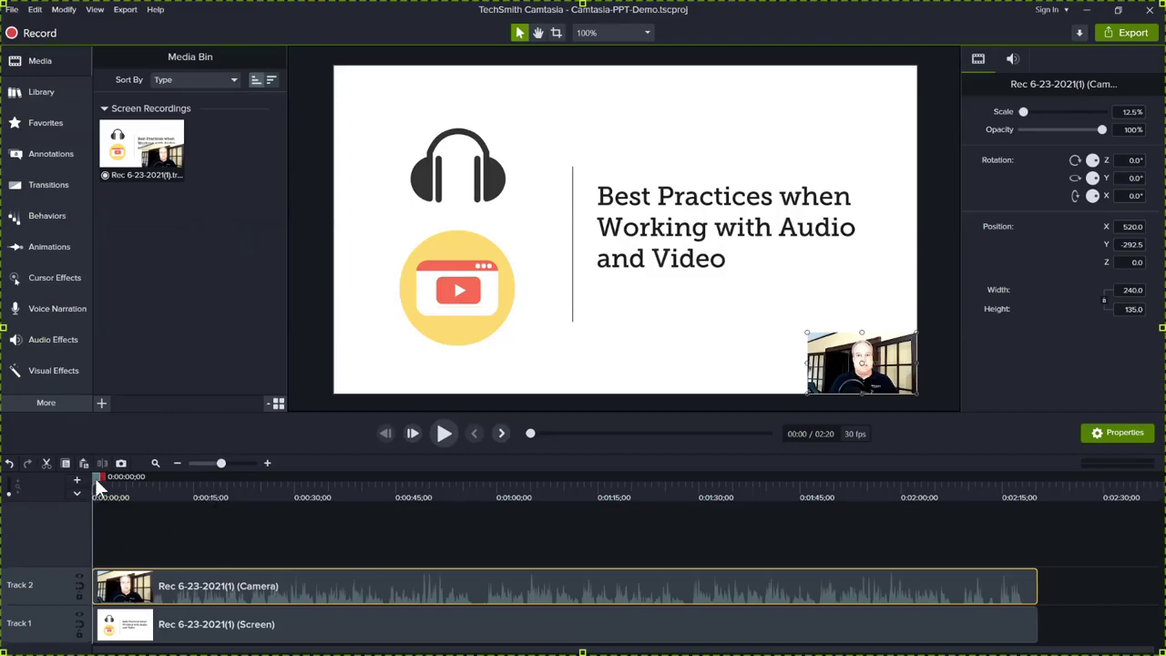
# Step: Play back the first few seconds of the recording and return the playhead to the start
pyautogui.moveTo(96, 483)
pyautogui.mouseDown()
pyautogui.moveTo(109, 486)
pyautogui.moveTo(95, 497)
pyautogui.mouseUp()
pyautogui.click(444, 435)
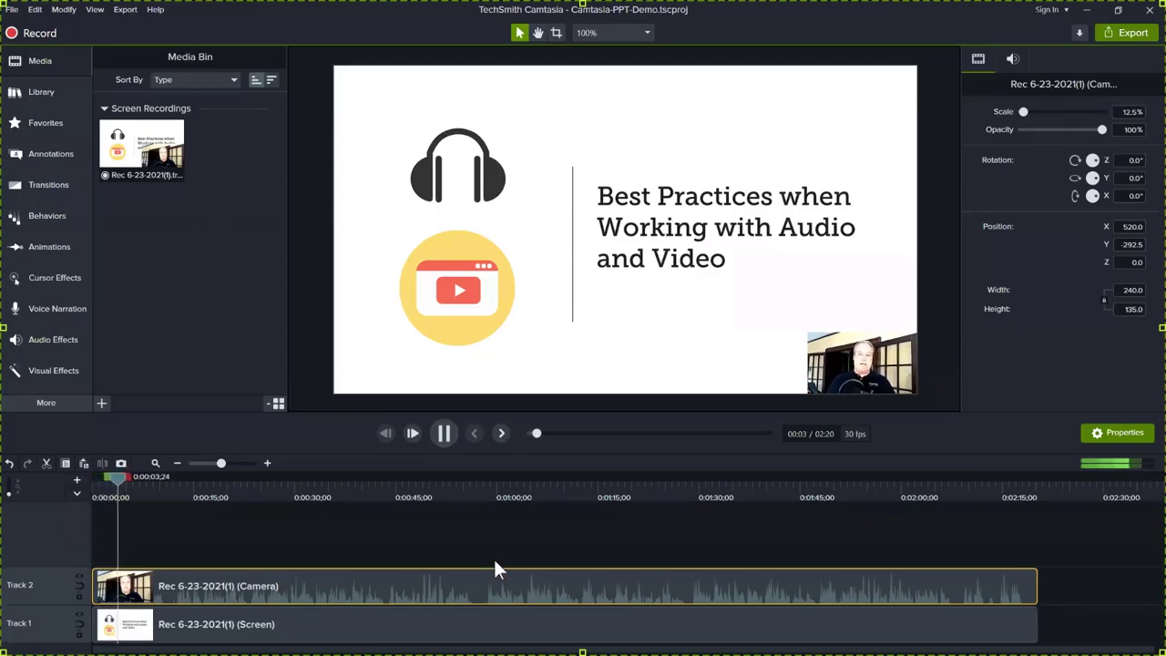
pyautogui.press('space')
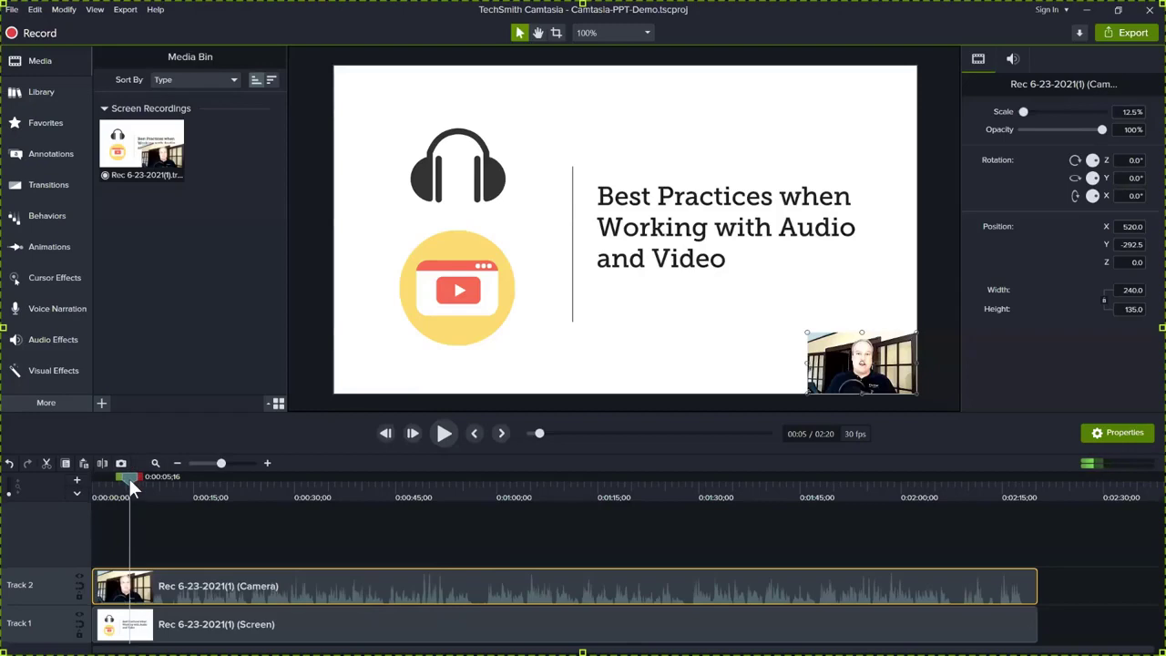
pyautogui.moveTo(129, 478); pyautogui.dragTo(83, 485)
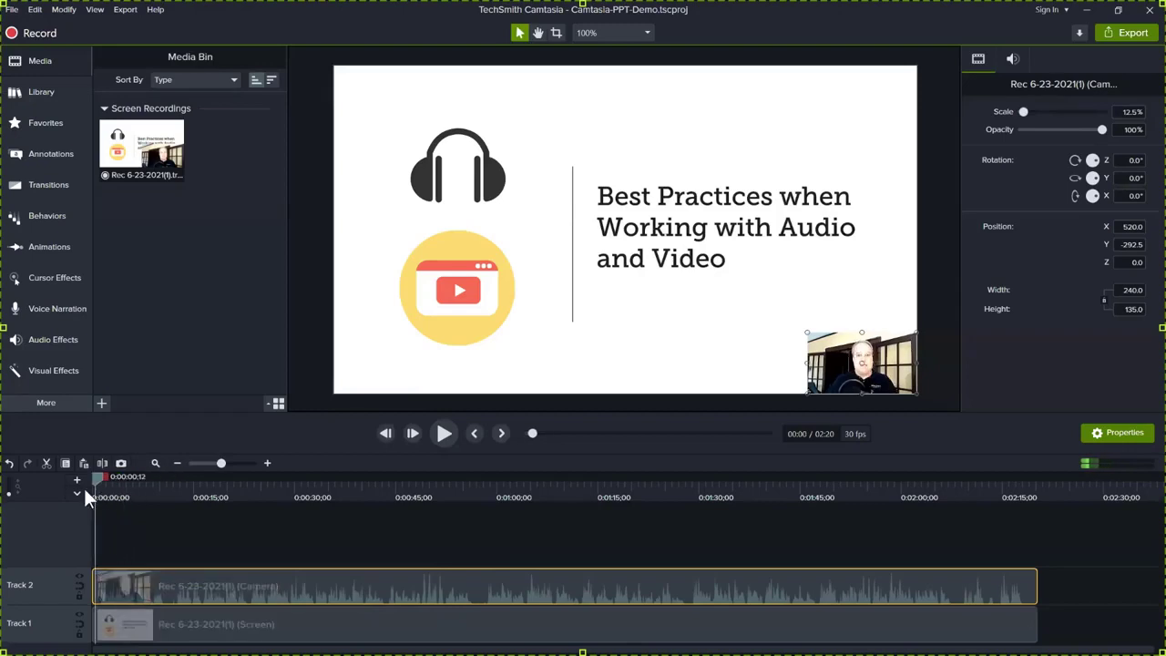
# Step: Cut roughly the first second of the timeline from both the camera and screen tracks
pyautogui.click(267, 463)
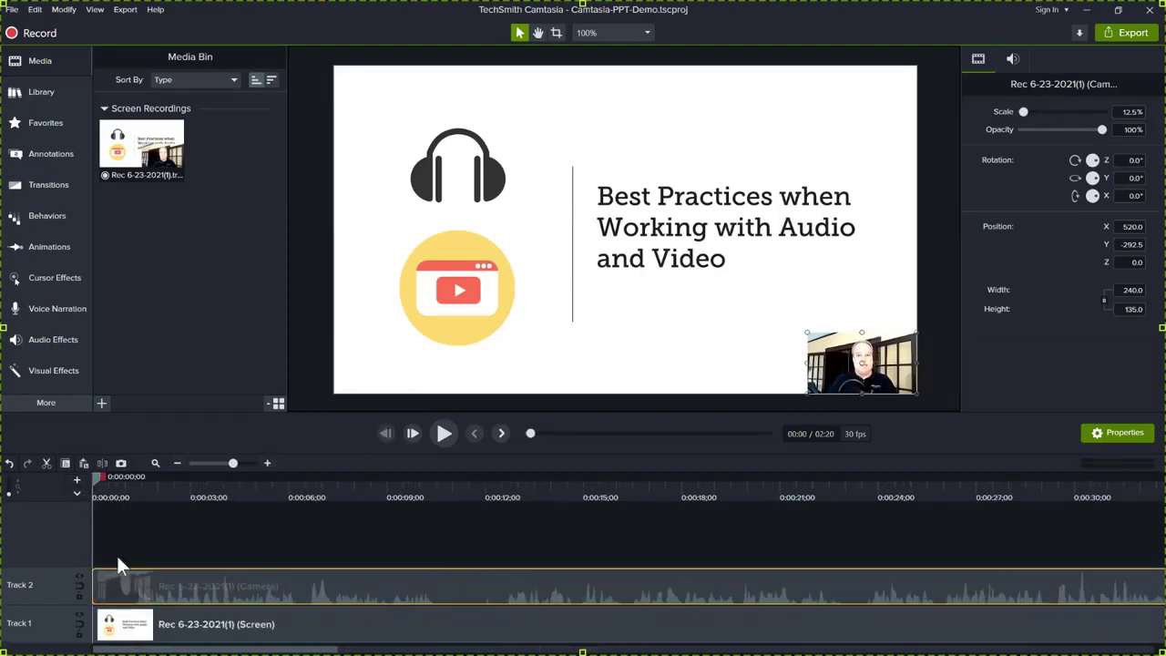
pyautogui.moveTo(121, 481); pyautogui.dragTo(52, 477)
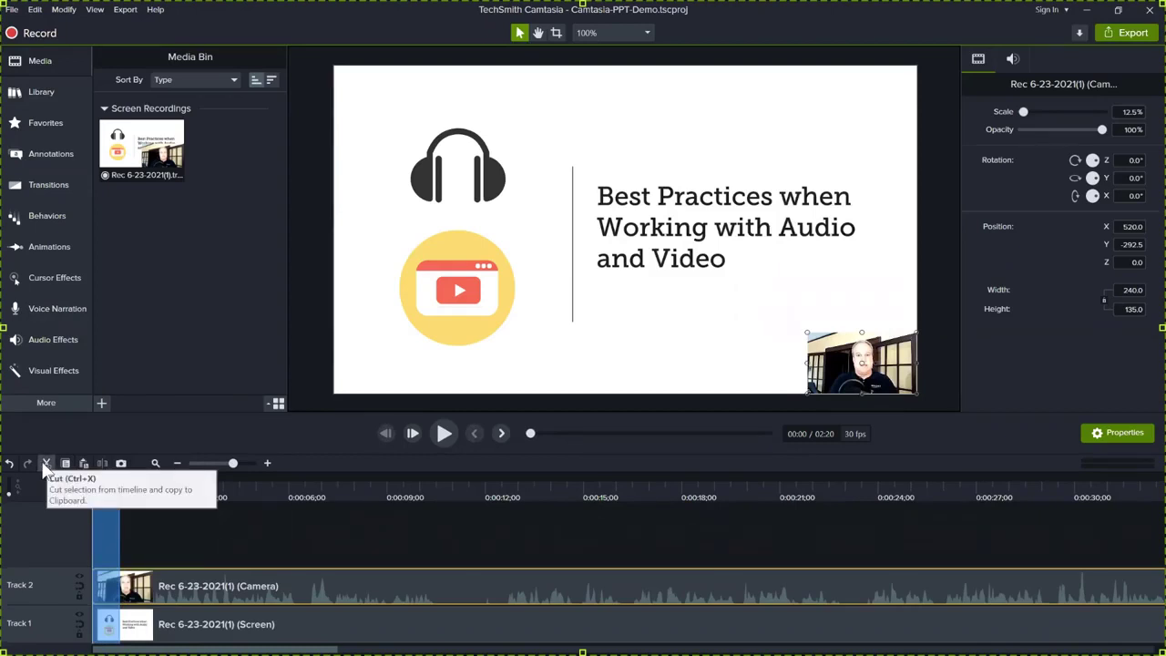
pyautogui.click(46, 463)
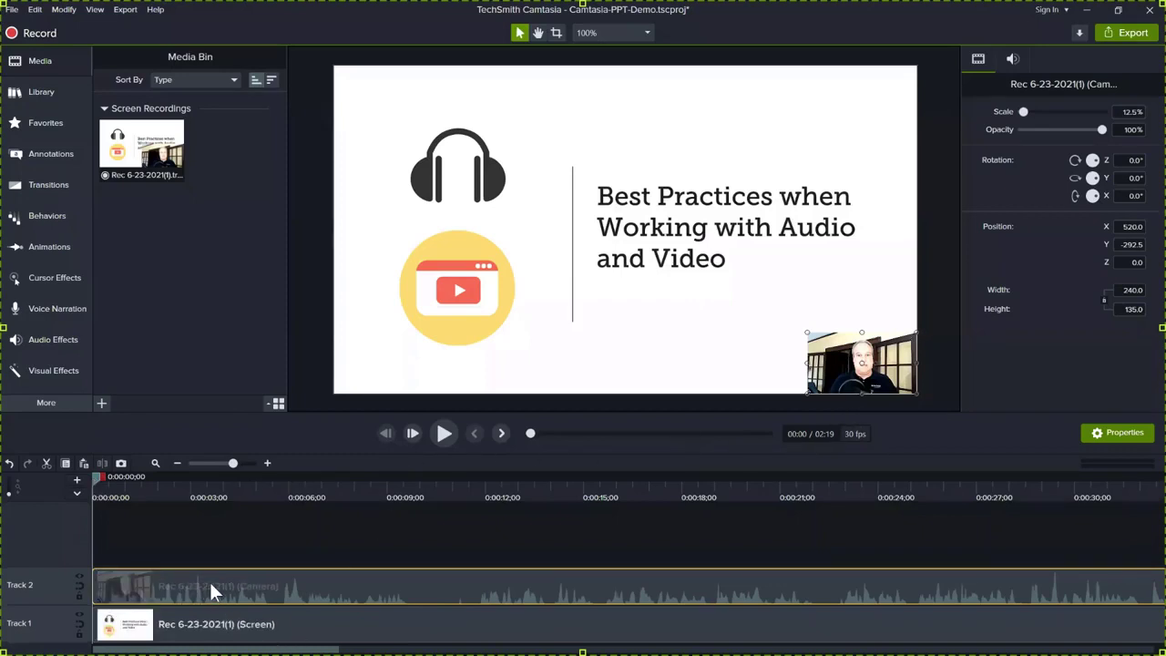
# Step: Enlarge the camera video to about 22% scale and move it inward from the slide's lower-right corner
pyautogui.moveTo(826, 334); pyautogui.dragTo(748, 307)
pyautogui.moveTo(823, 337); pyautogui.dragTo(753, 320)
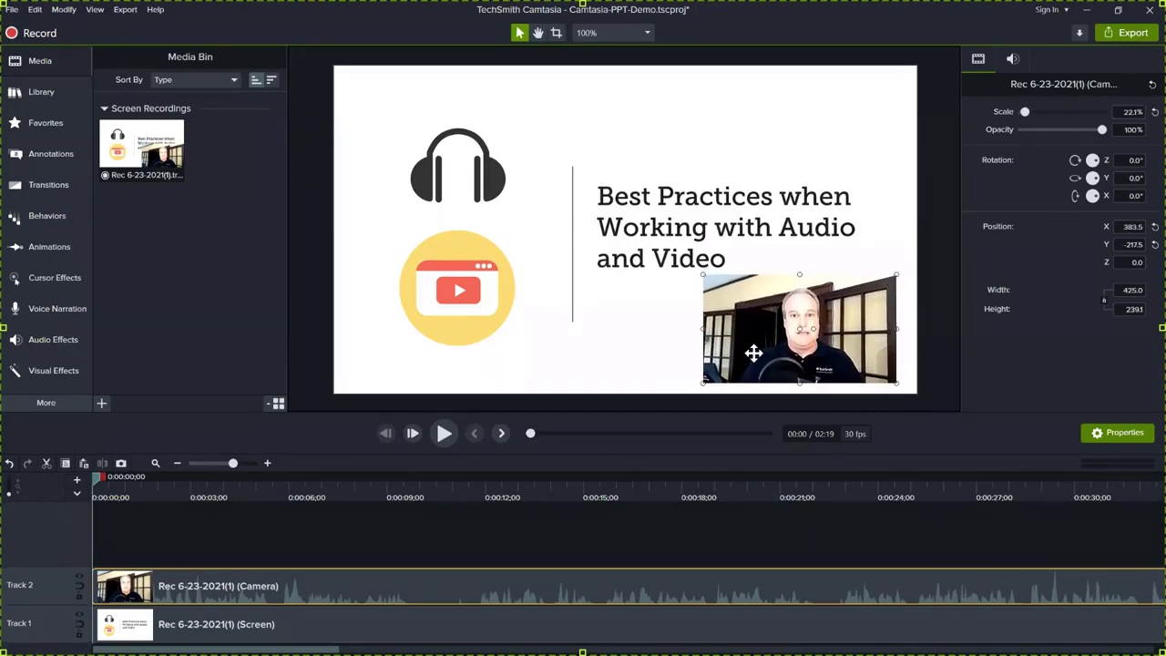
# Step: Crop both sides and the top of the camera video to about 287 by 221
pyautogui.click(556, 33)
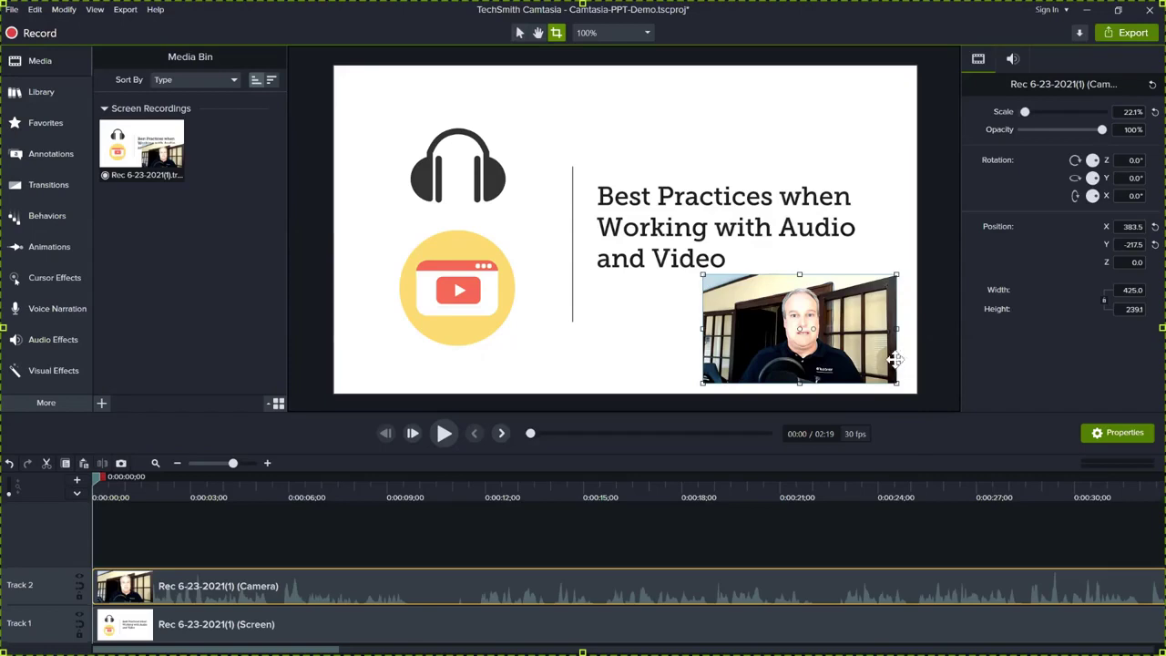
pyautogui.moveTo(897, 330); pyautogui.dragTo(871, 330)
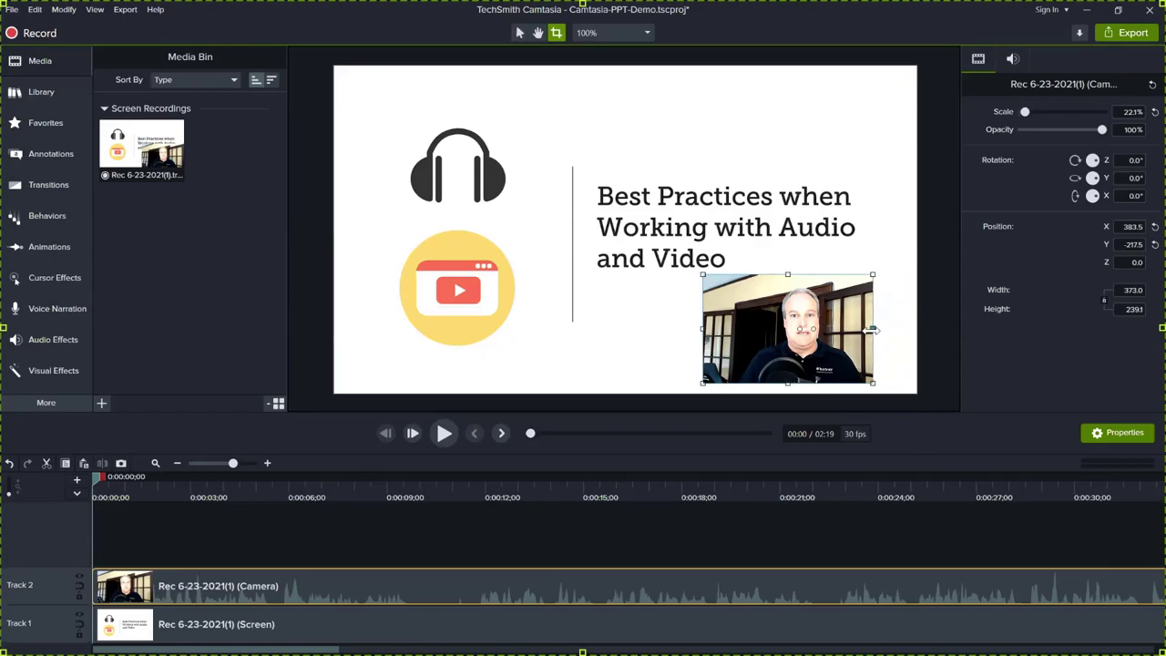
pyautogui.moveTo(703, 329); pyautogui.dragTo(738, 330)
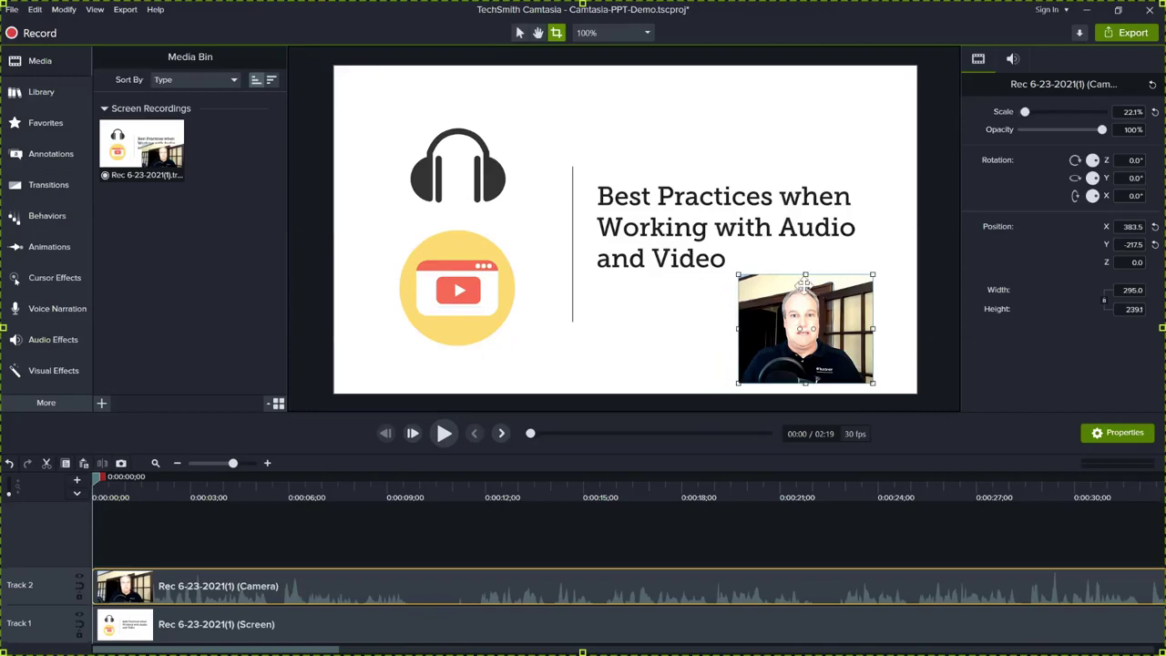
pyautogui.moveTo(806, 273); pyautogui.dragTo(806, 282)
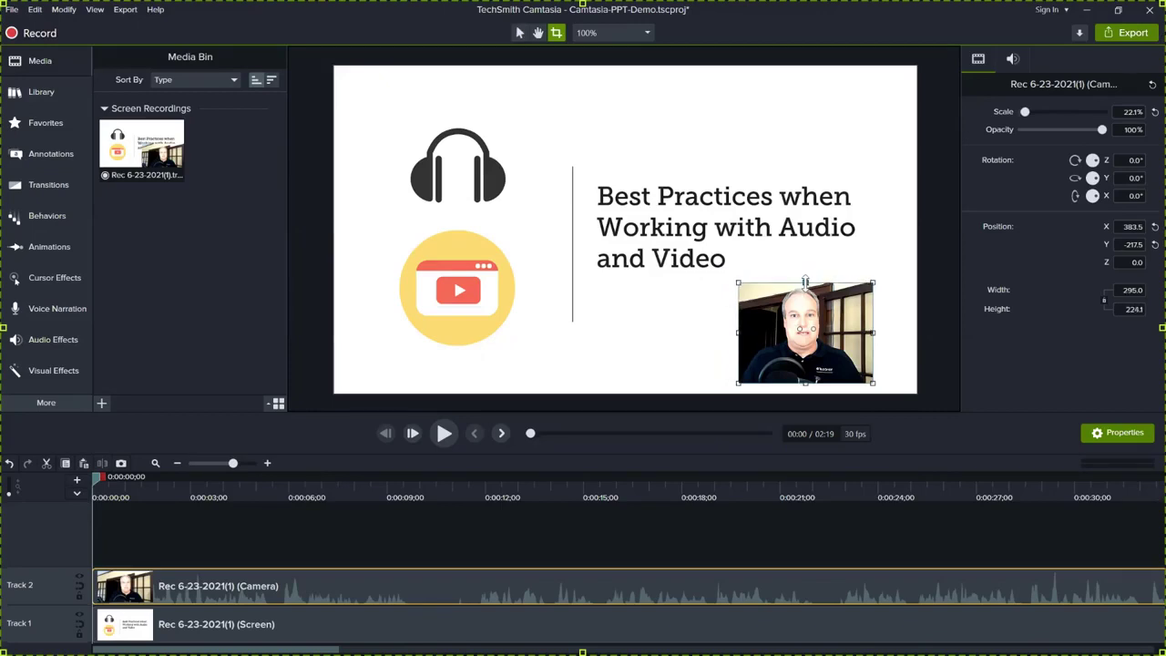
pyautogui.moveTo(874, 334); pyautogui.dragTo(871, 340)
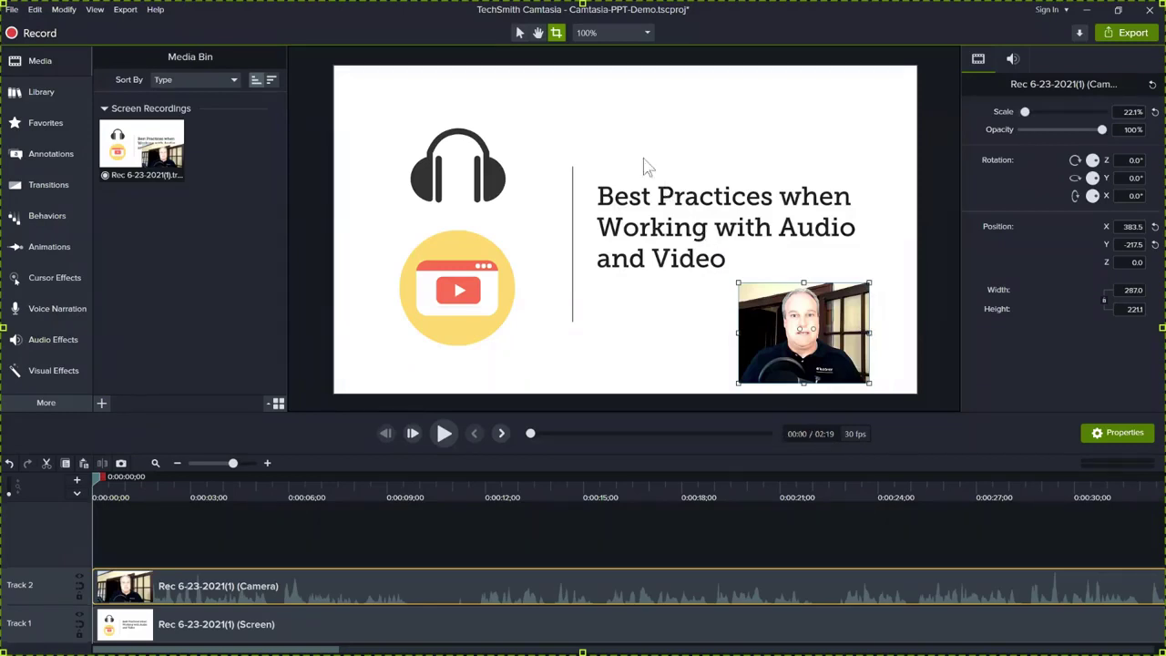
# Step: Leave cropping and place the camera video at about X 407, Y -206, scaled to about 23.6%
pyautogui.moveTo(765, 338)
pyautogui.mouseDown()
pyautogui.moveTo(727, 329)
pyautogui.moveTo(770, 331)
pyautogui.mouseUp()
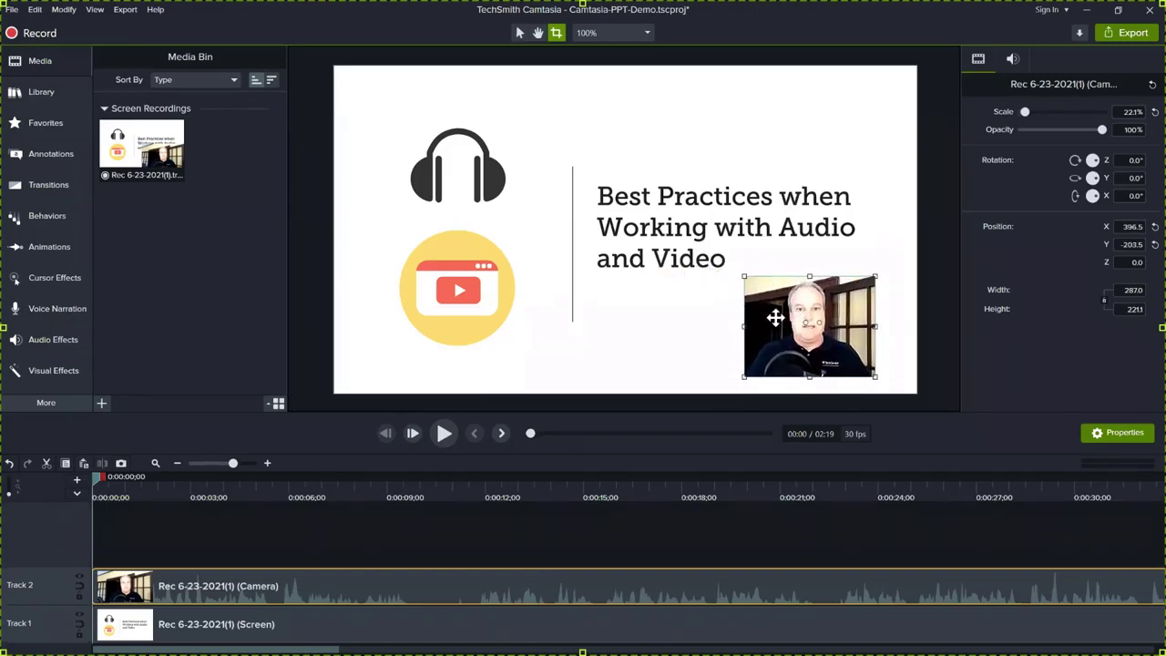
pyautogui.click(520, 34)
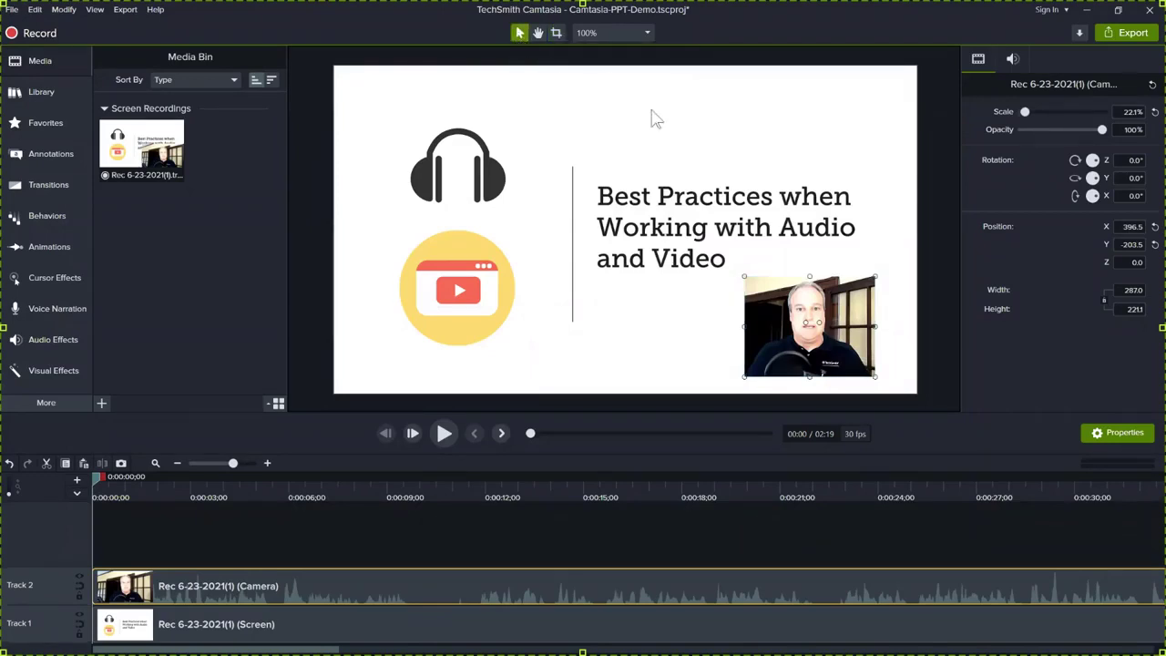
pyautogui.moveTo(744, 277); pyautogui.dragTo(803, 343)
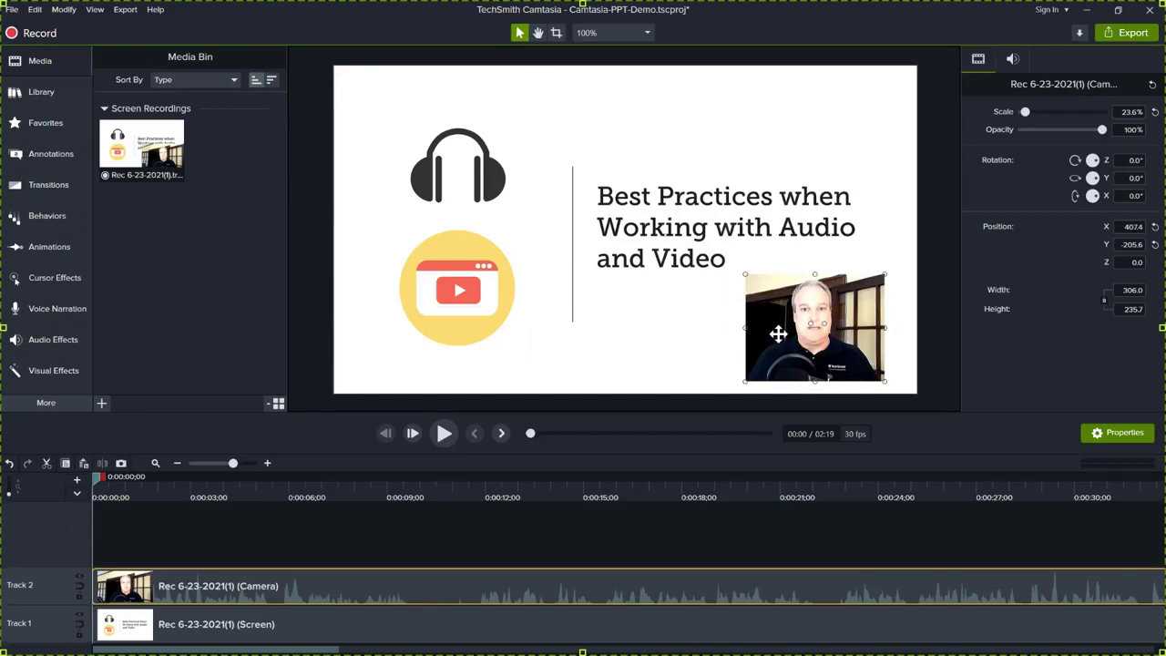
# Step: Apply the Corner Rounding visual effect to the camera video with a radius of about 534
pyautogui.click(47, 370)
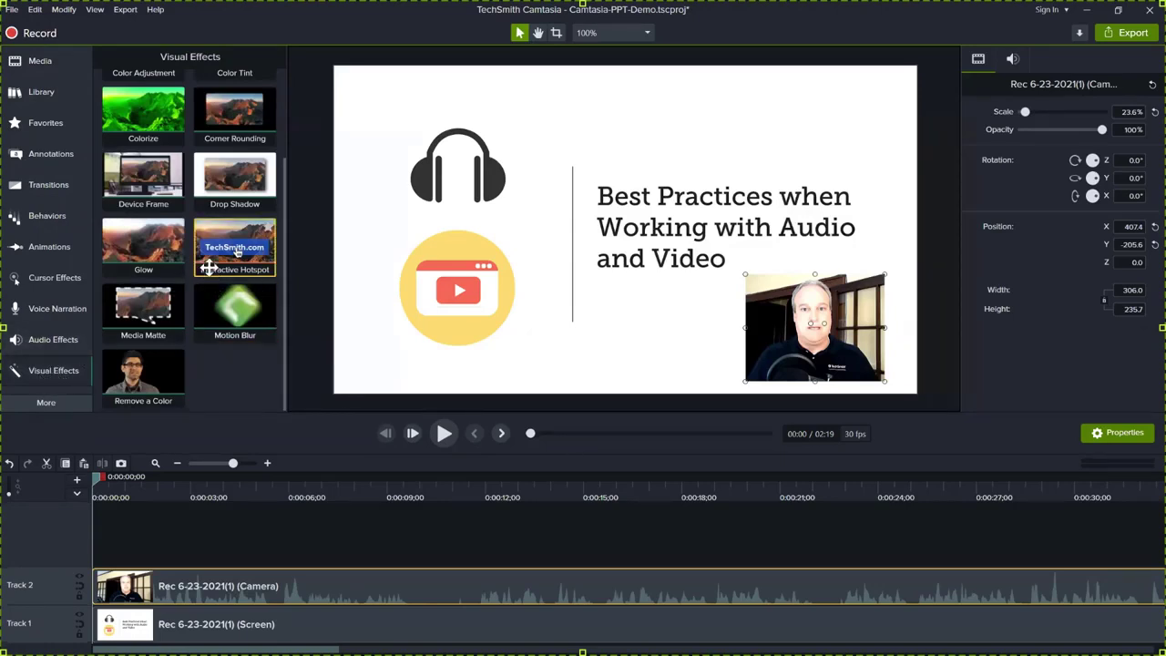
pyautogui.scroll(1, 210, 263)
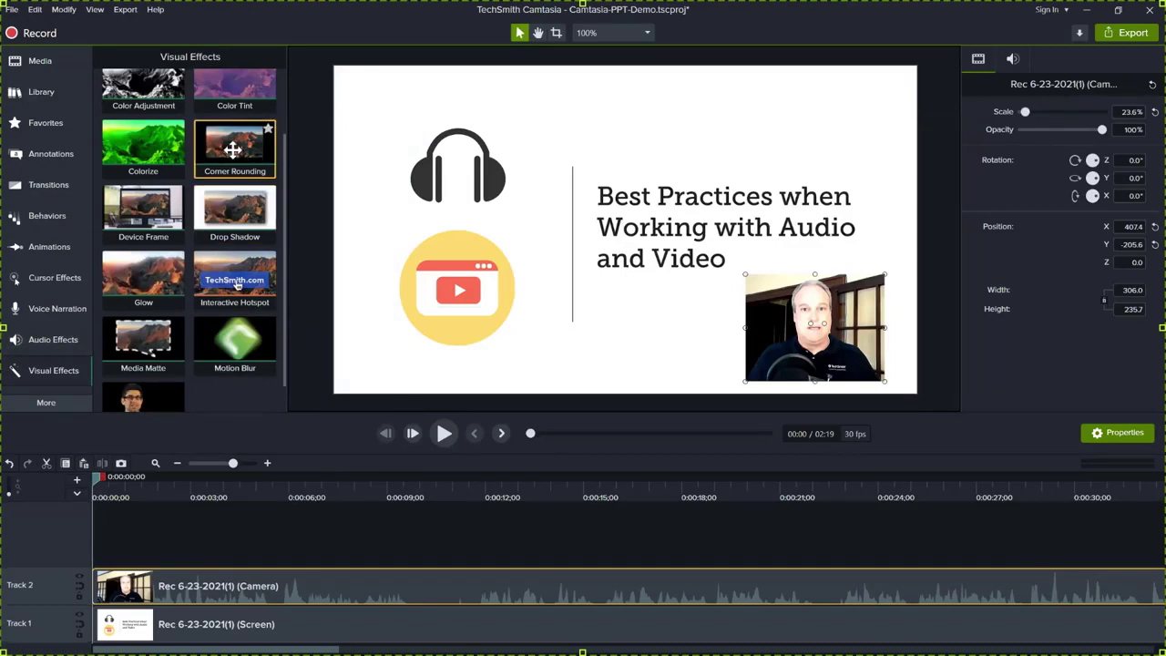
pyautogui.moveTo(230, 147); pyautogui.dragTo(788, 330)
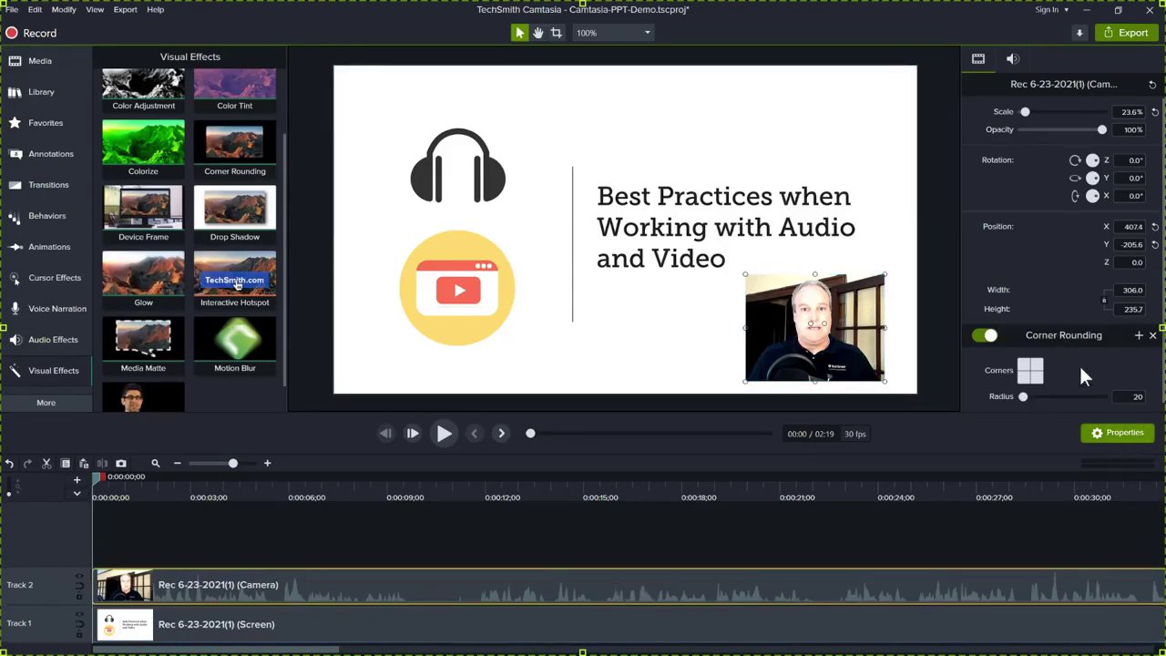
pyautogui.scroll(-1, 1079, 322)
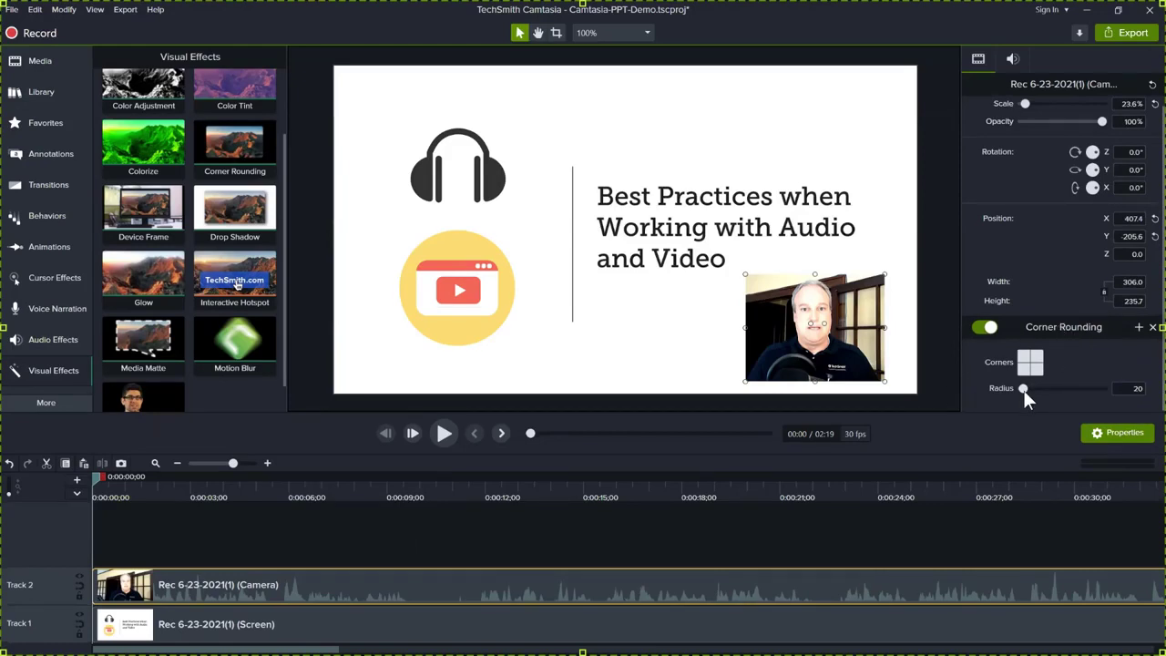
pyautogui.moveTo(1023, 390); pyautogui.dragTo(1065, 392)
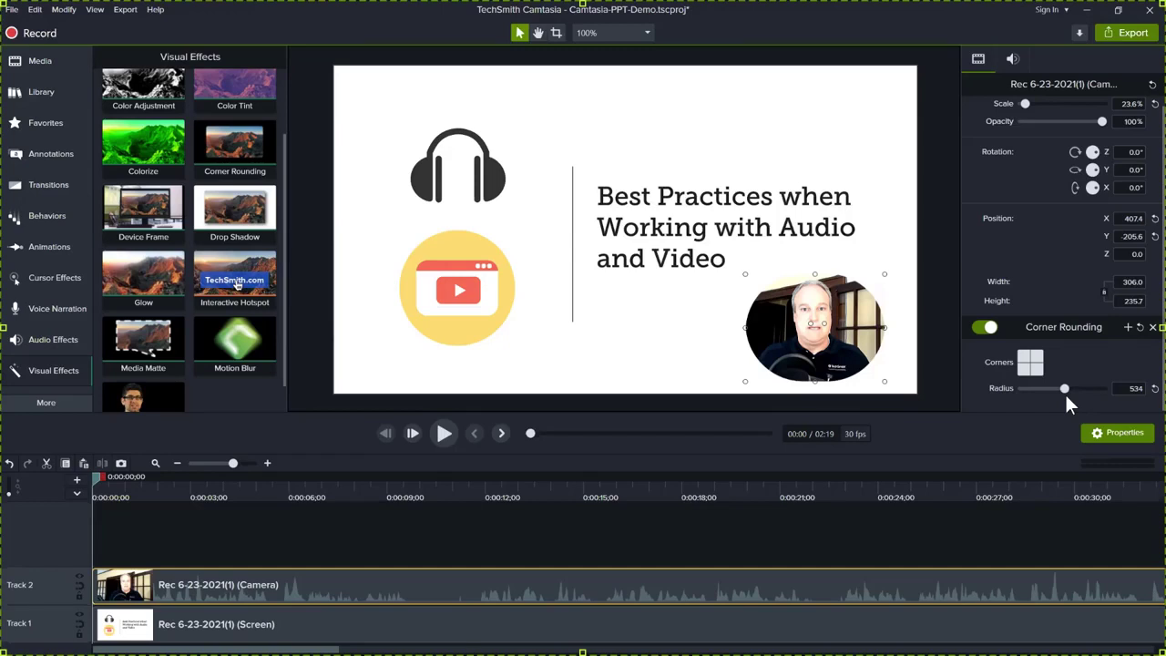
pyautogui.moveTo(1065, 392)
pyautogui.mouseDown()
pyautogui.moveTo(1084, 393)
pyautogui.moveTo(1044, 390)
pyautogui.moveTo(1066, 385)
pyautogui.mouseUp()
# Step: Nudge the camera video slightly, try rounding only some corners before restoring all four, and reduce the rounding radius to about 472
pyautogui.moveTo(808, 328)
pyautogui.mouseDown()
pyautogui.moveTo(788, 193)
pyautogui.moveTo(822, 135)
pyautogui.moveTo(824, 319)
pyautogui.moveTo(814, 334)
pyautogui.mouseUp()
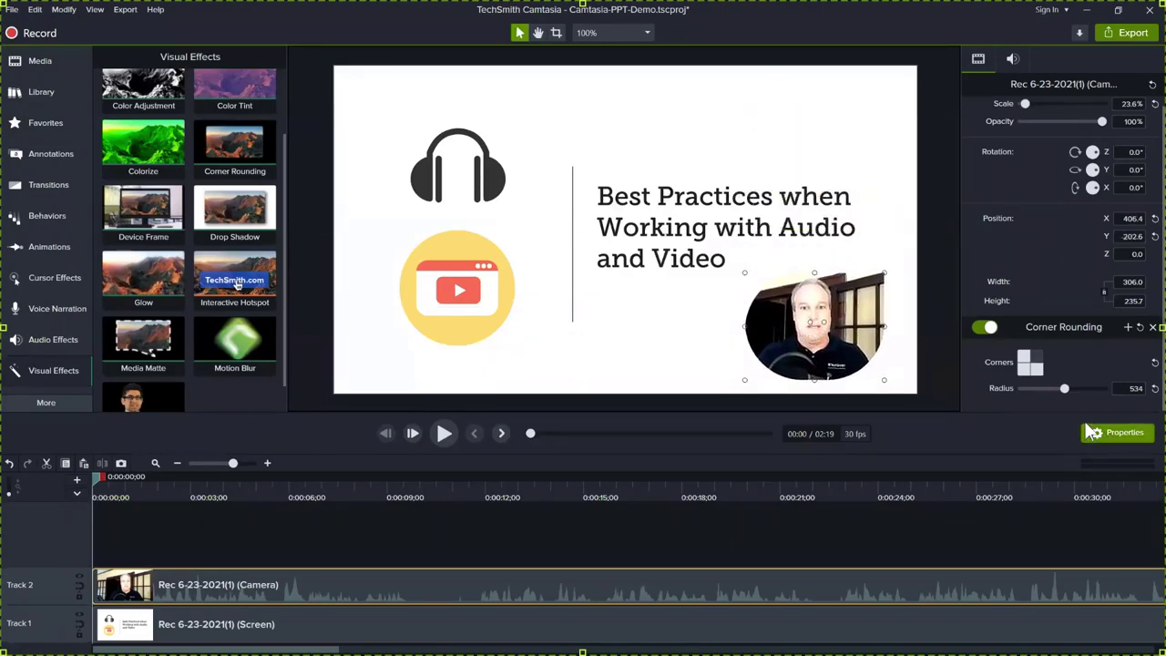
pyautogui.click(1026, 365)
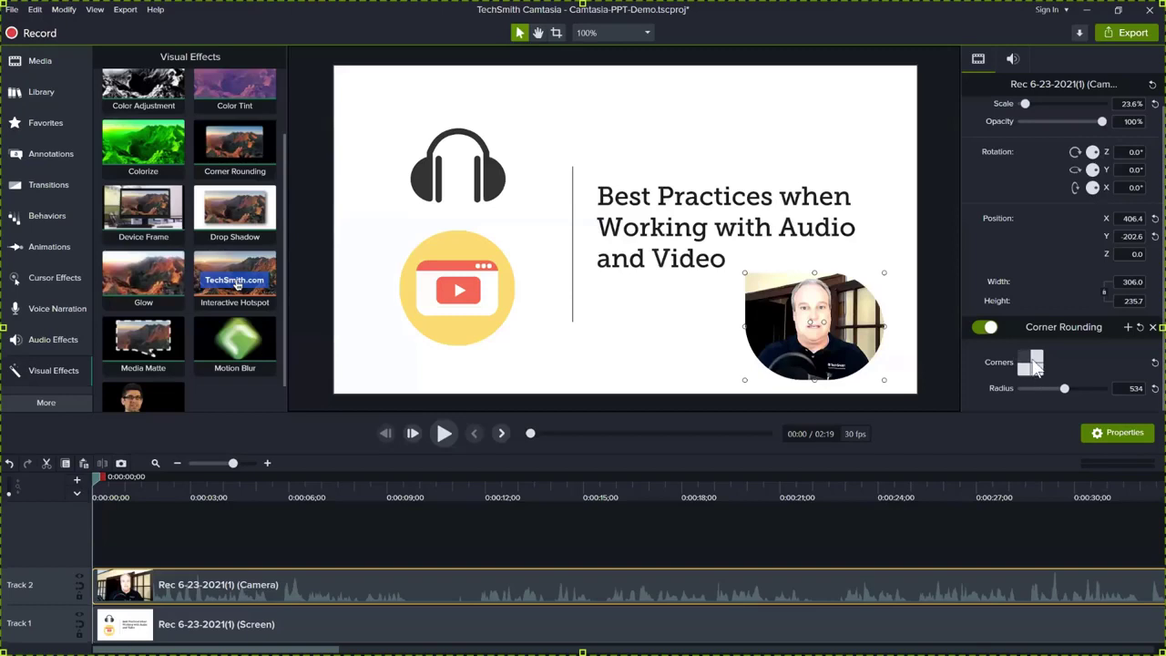
pyautogui.click(1024, 356)
pyautogui.click(1037, 355)
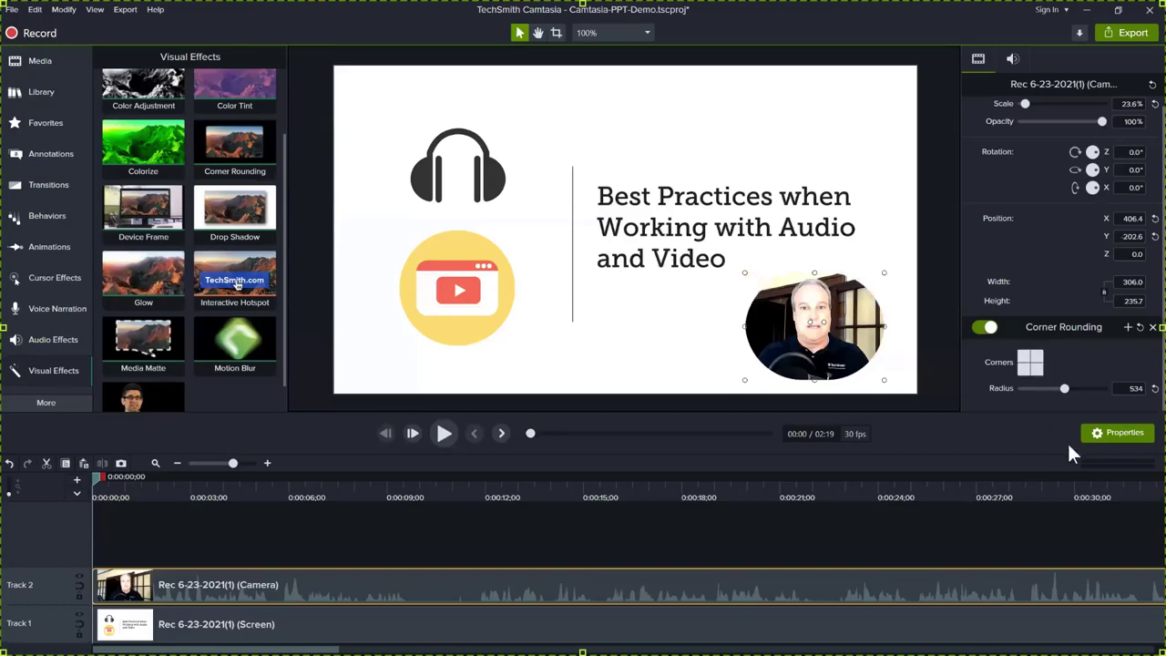
pyautogui.moveTo(1066, 389); pyautogui.dragTo(1061, 394)
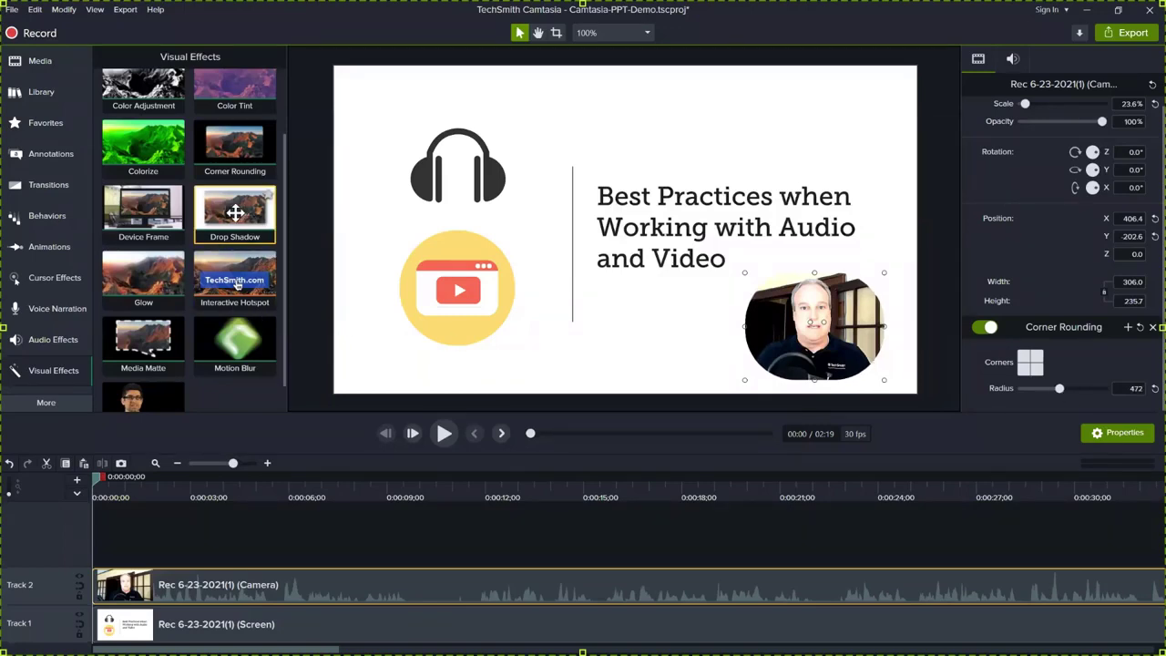
# Step: Apply the Drop Shadow visual effect to the camera video and turn off its Corner Rounding effect
pyautogui.moveTo(235, 208); pyautogui.dragTo(785, 339)
pyautogui.scroll(-5, 1098, 385)
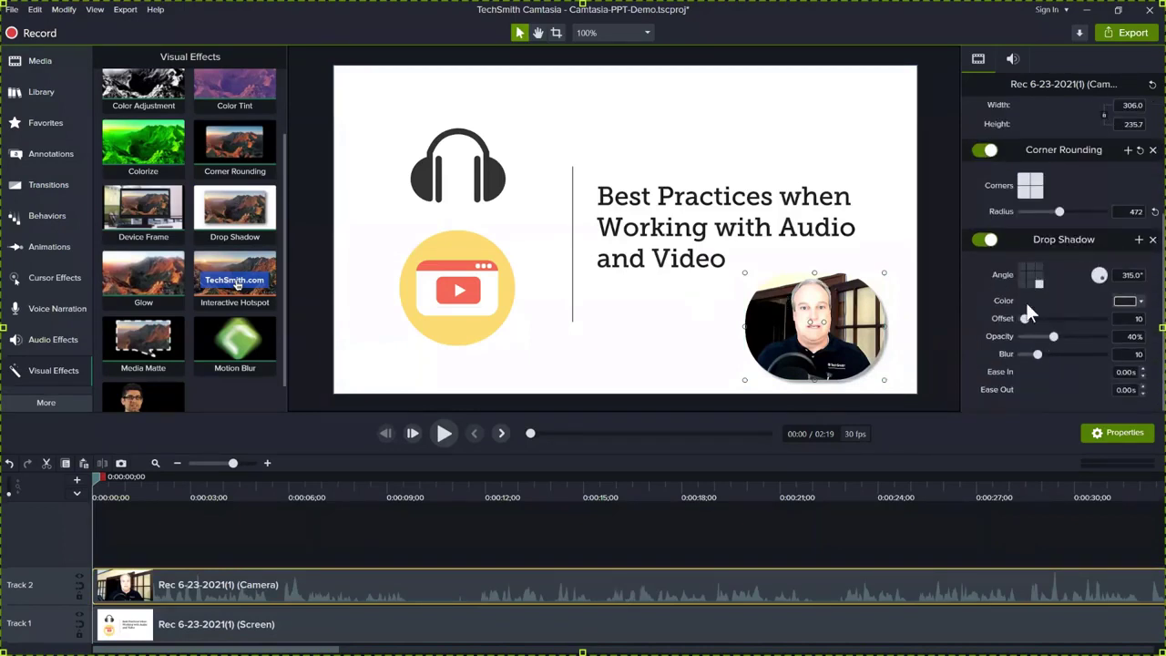
pyautogui.click(977, 150)
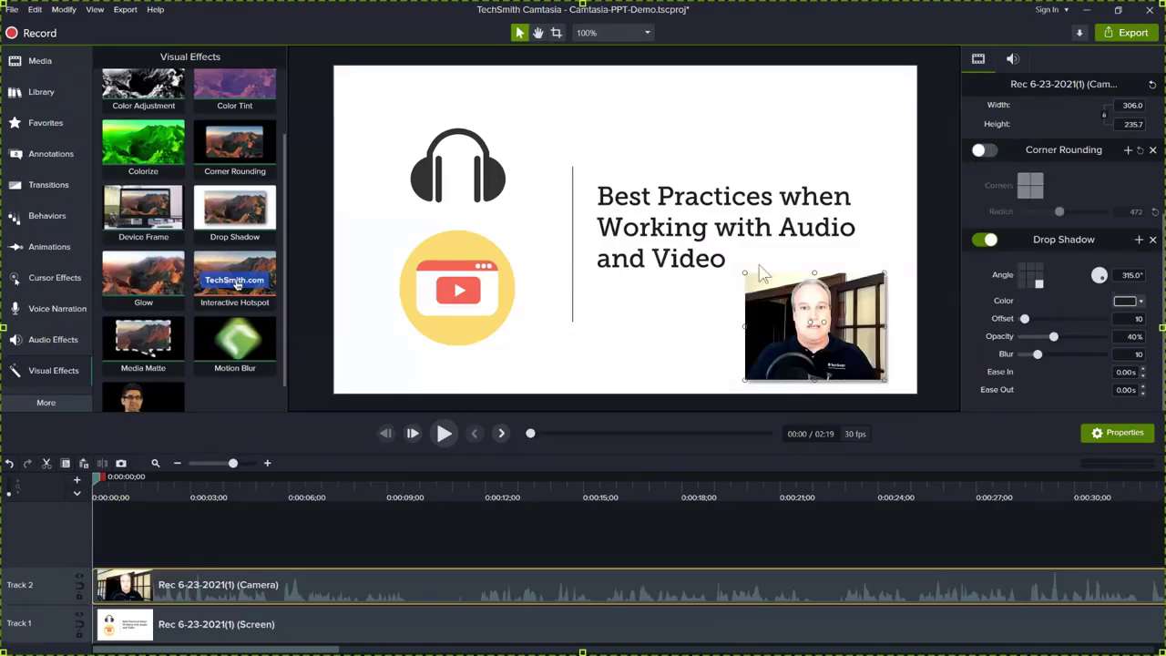
# Step: Turn the camera video's Corner Rounding effect back on
pyautogui.click(988, 148)
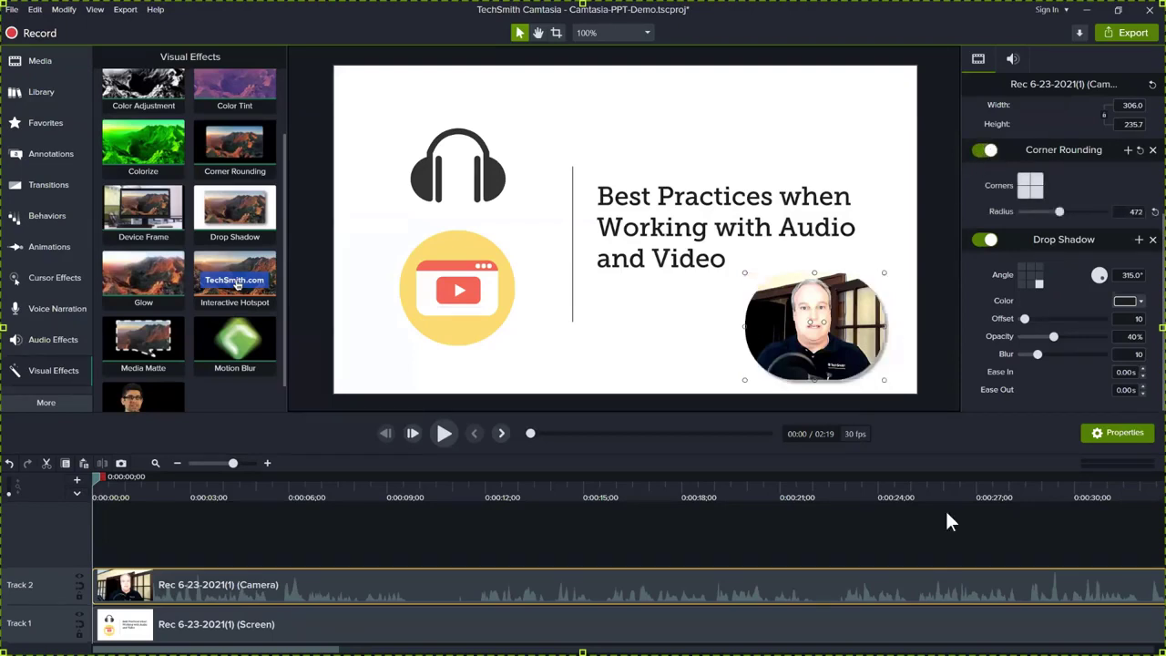
pyautogui.scroll(4, 1046, 321)
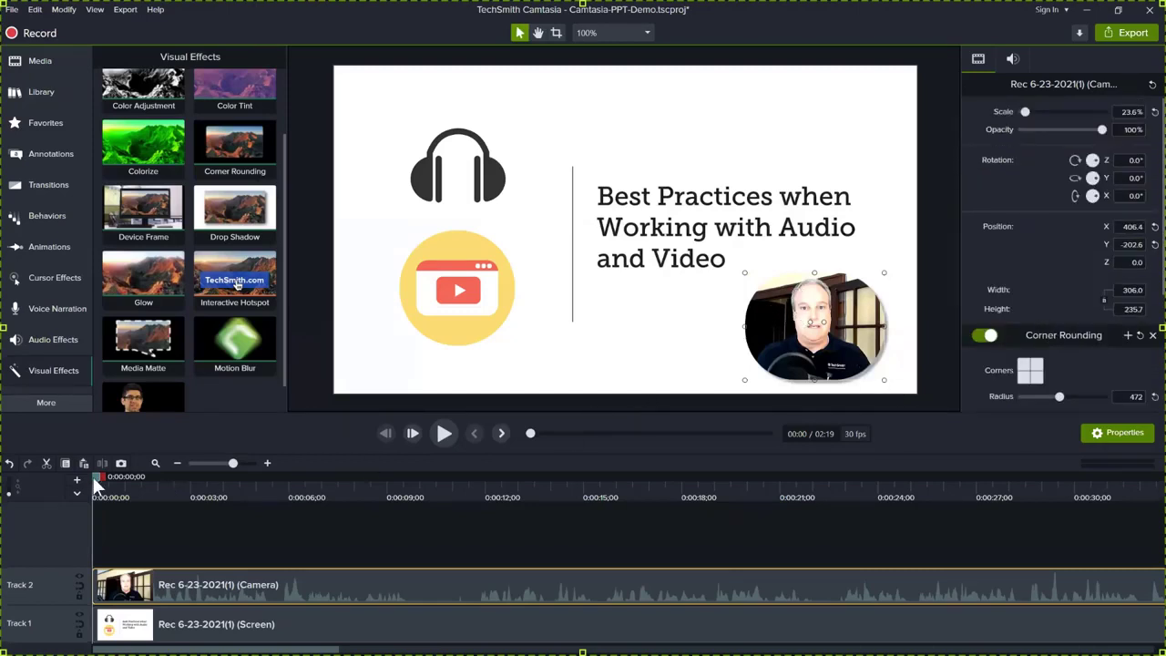
# Step: Play the recording around the change from the title slide to the Project Preparation slide
pyautogui.moveTo(108, 490); pyautogui.dragTo(283, 545)
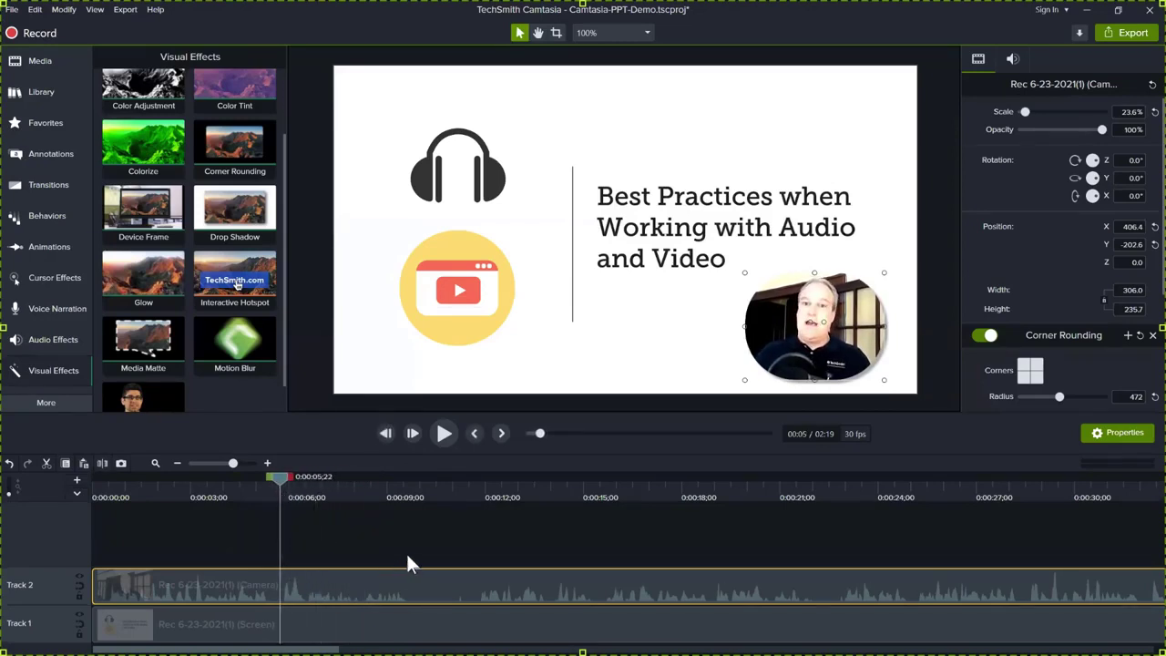
pyautogui.click(443, 433)
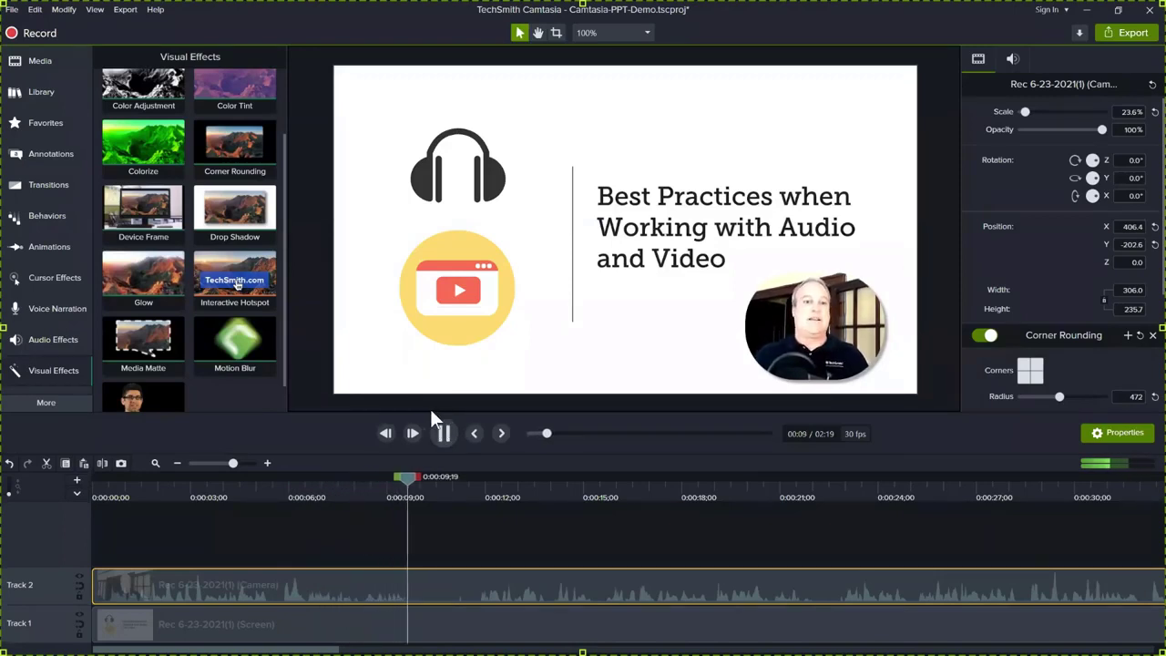
pyautogui.press('space')
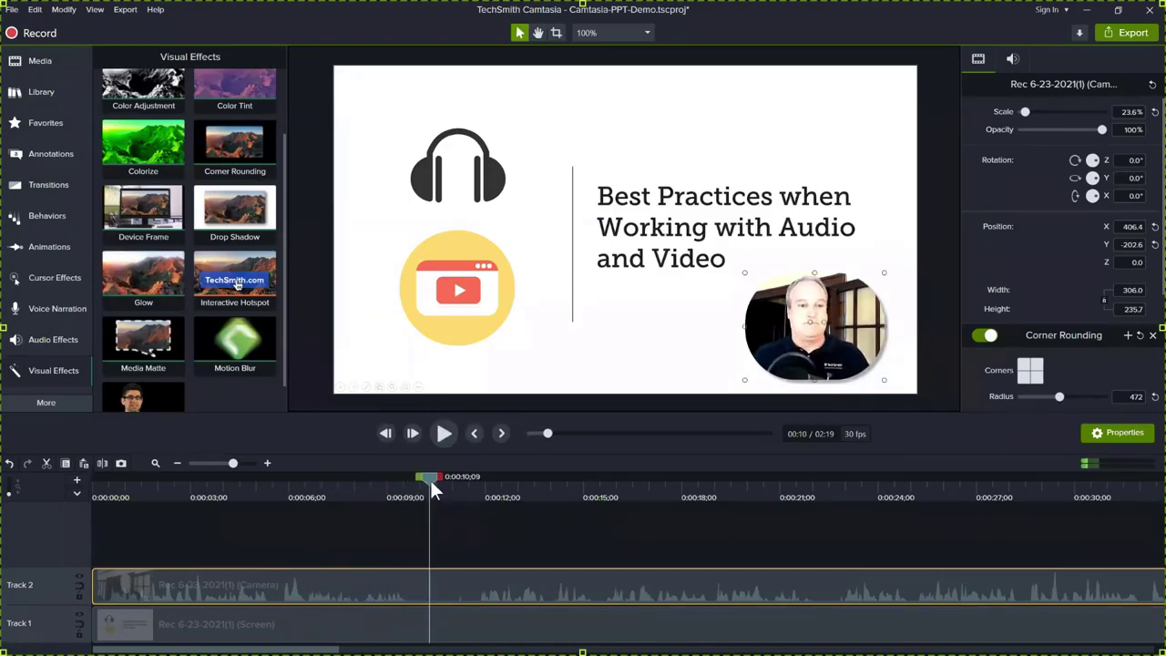
pyautogui.moveTo(430, 481); pyautogui.dragTo(450, 510)
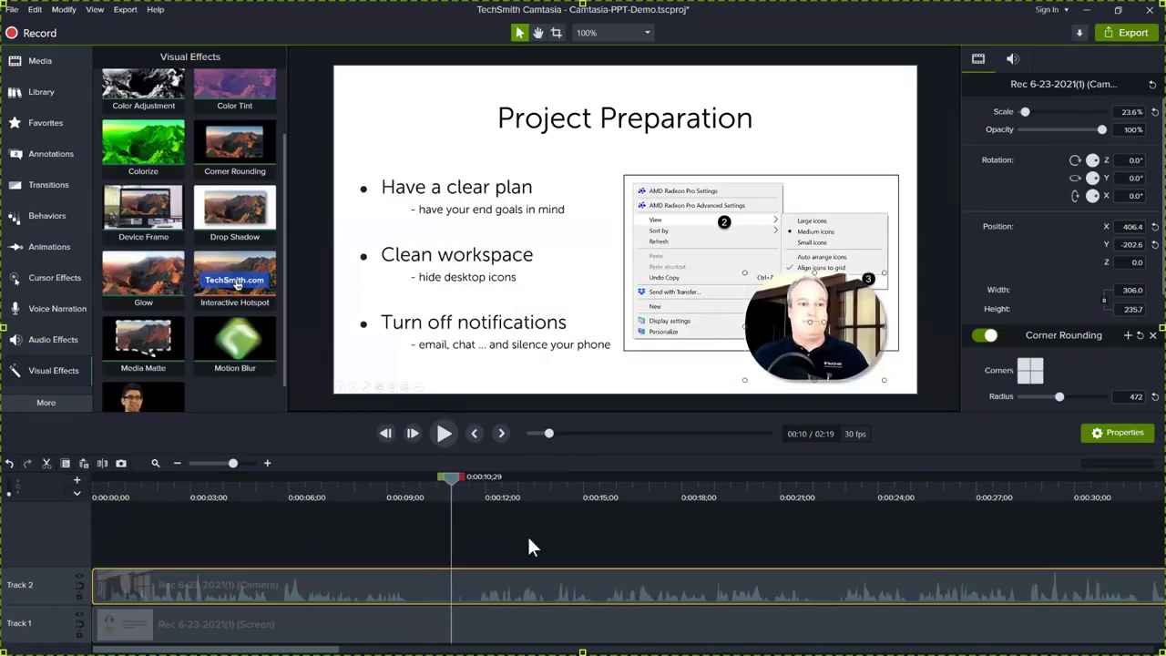
pyautogui.press('space')
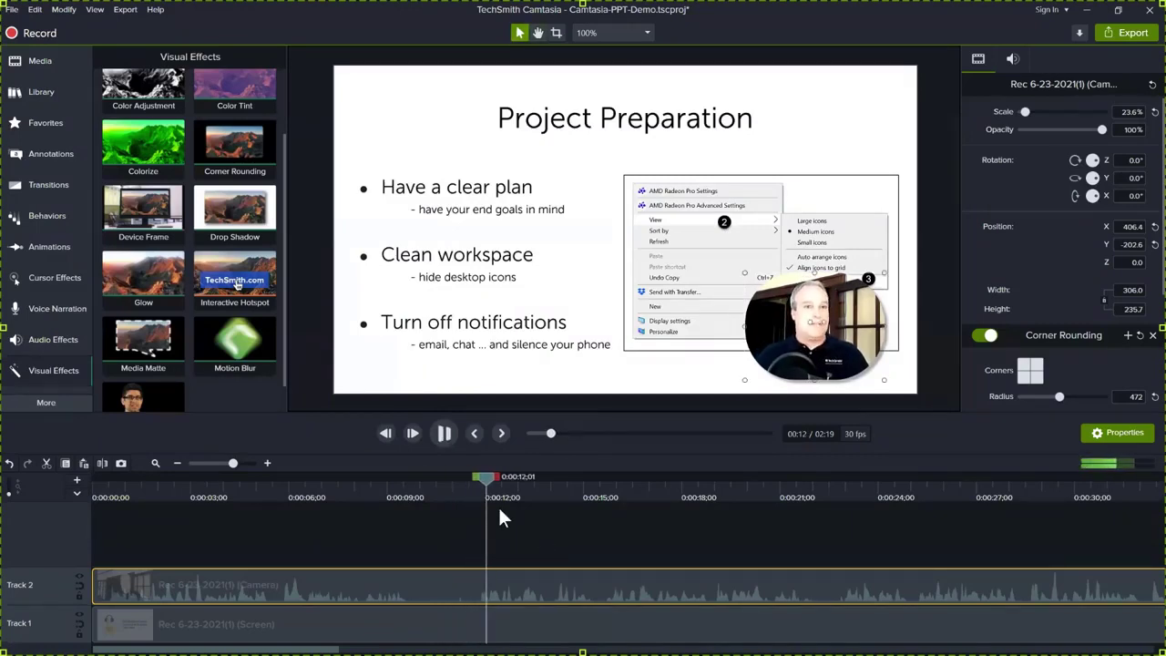
# Step: Try silencing the camera audio from 0:00:10;27 to about 0:00:11;13 and undo the audio change
pyautogui.click(484, 476)
pyautogui.moveTo(485, 477); pyautogui.dragTo(438, 479)
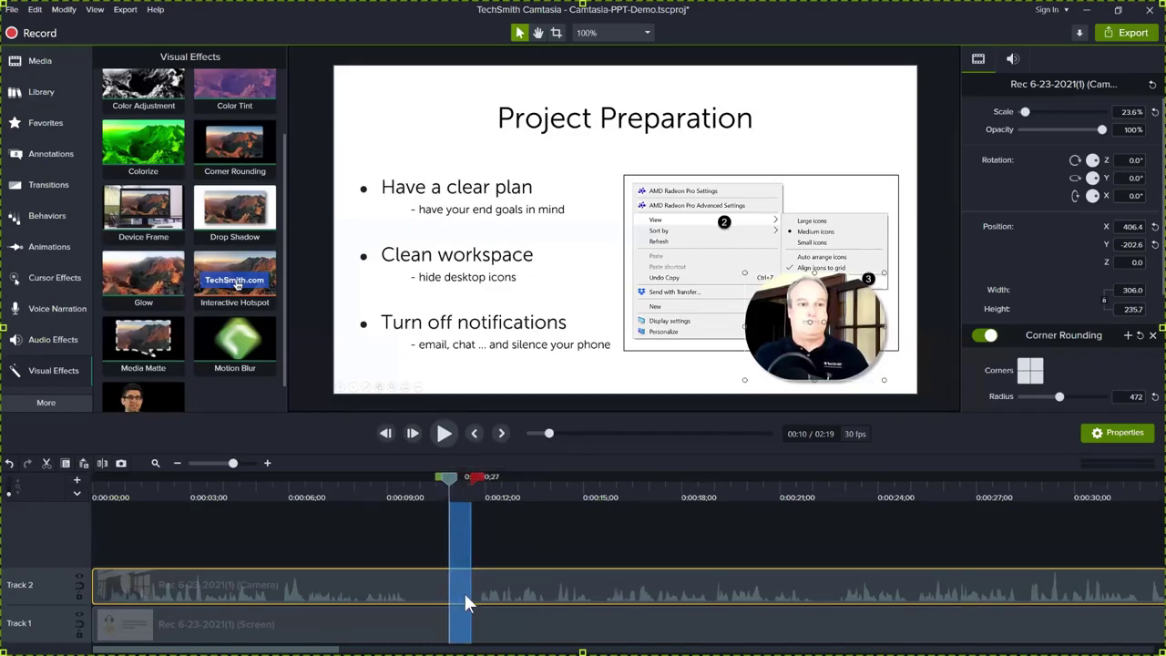
pyautogui.click(1014, 58)
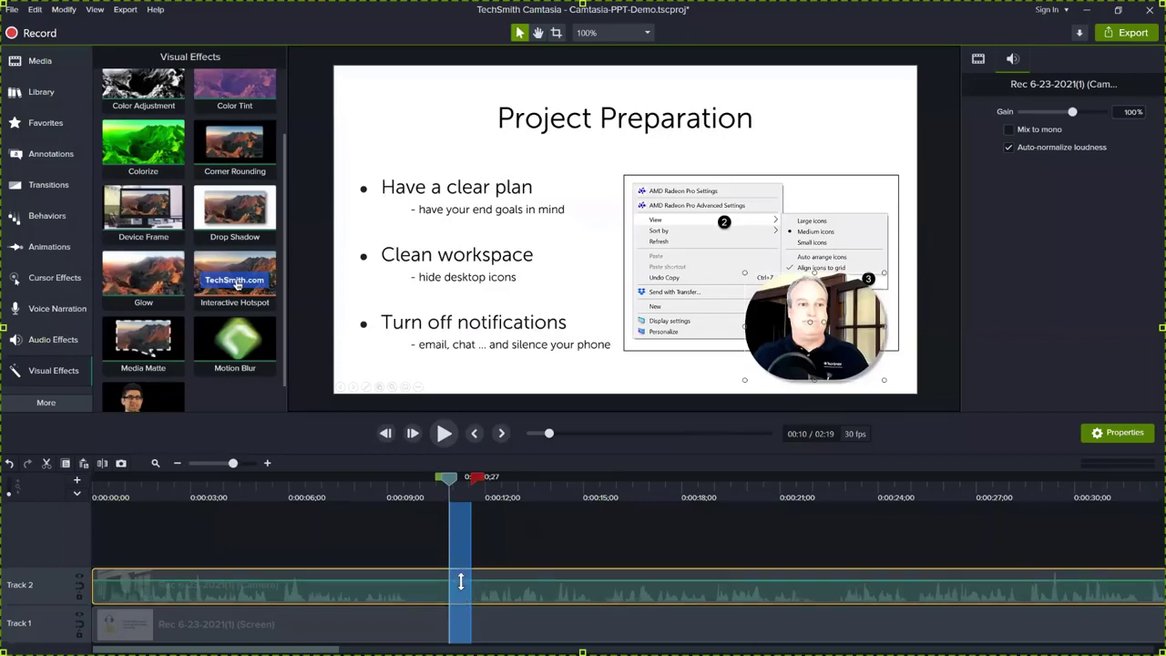
pyautogui.moveTo(461, 581); pyautogui.dragTo(460, 635)
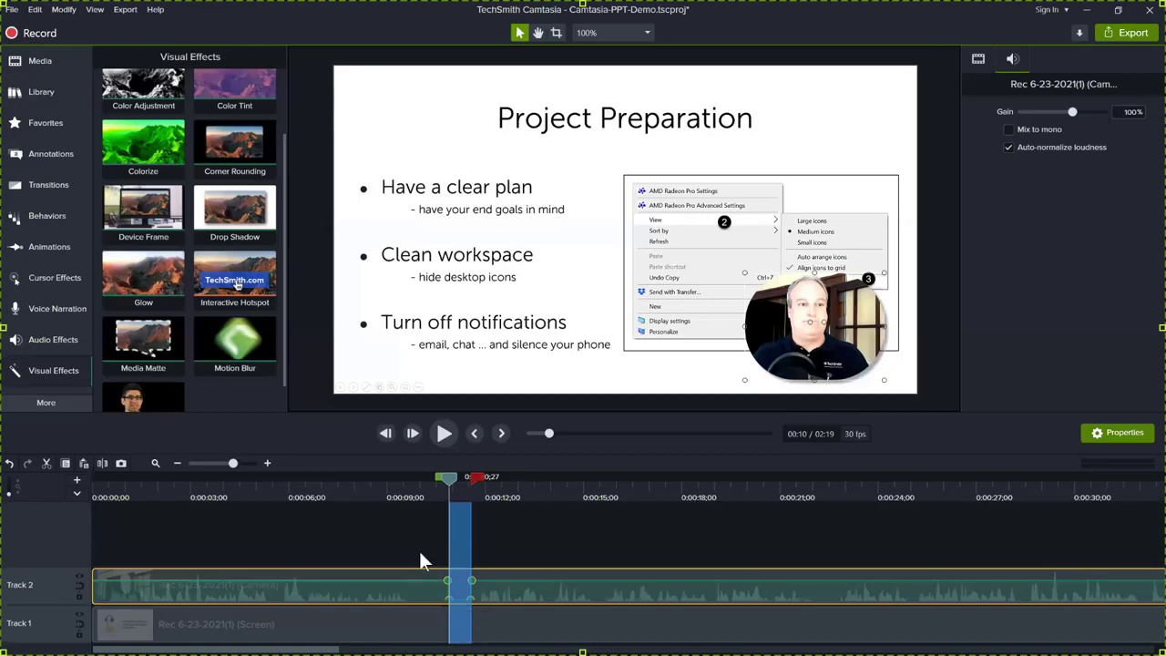
pyautogui.moveTo(453, 490); pyautogui.dragTo(467, 520)
pyautogui.click(10, 463)
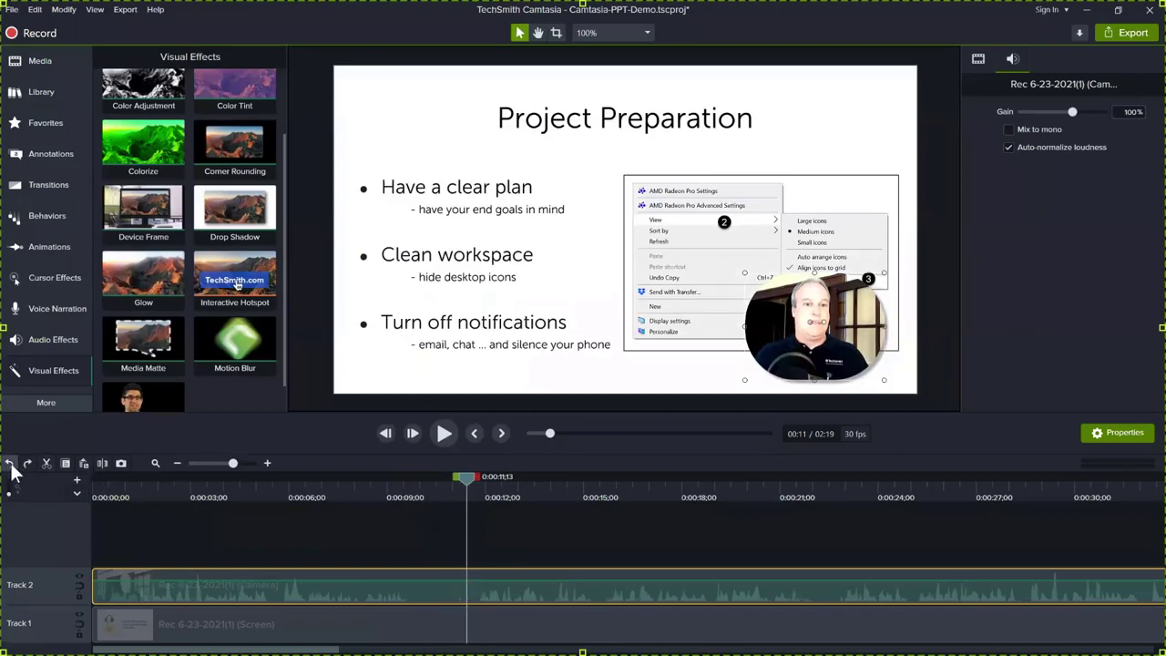
# Step: Cut the range from 0:00:10;28 to about 0:00:11;13 out of both tracks
pyautogui.moveTo(466, 483); pyautogui.dragTo(443, 481)
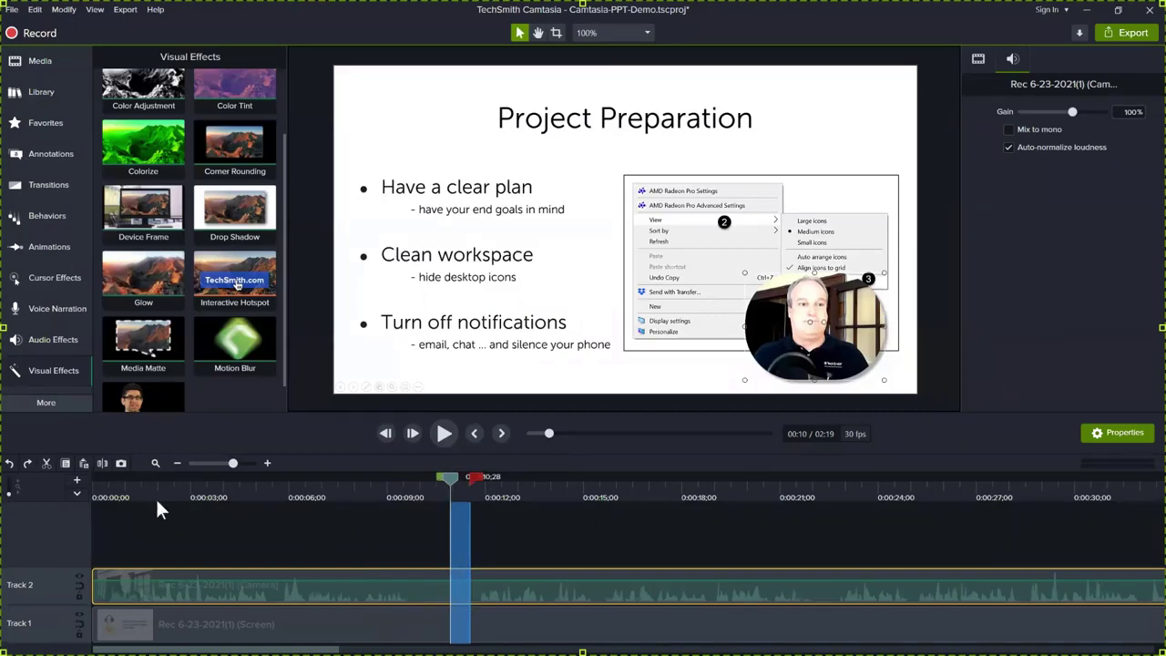
pyautogui.click(46, 463)
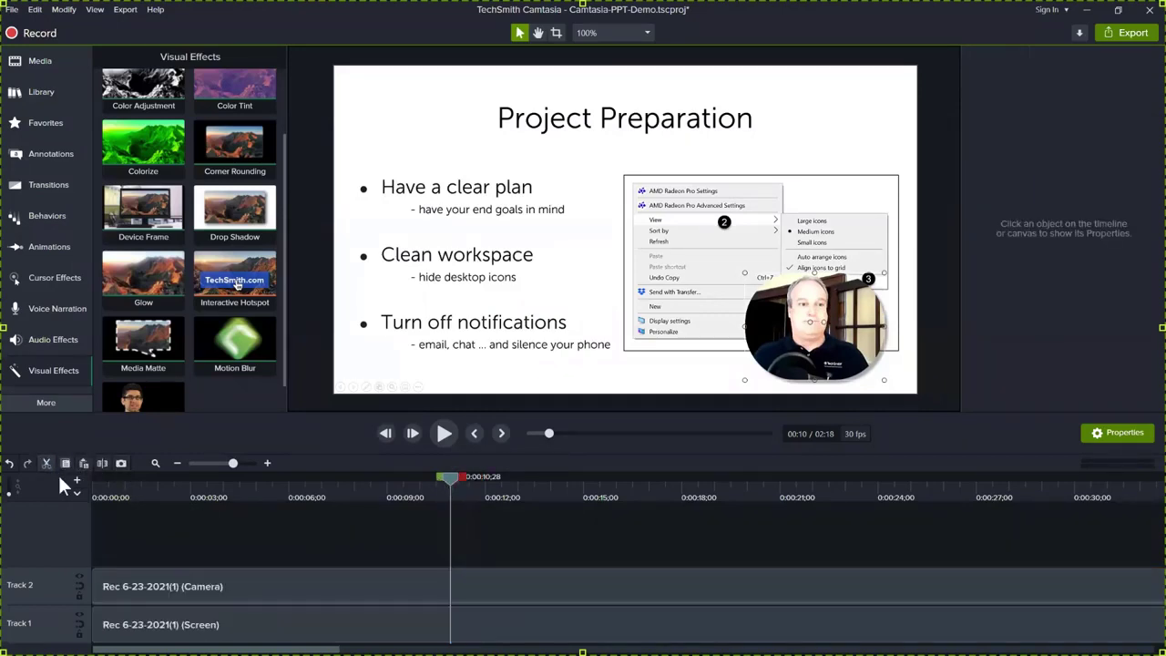
# Step: Add a Custom animation to the camera video that ends at 0:00:11;02
pyautogui.moveTo(450, 475); pyautogui.dragTo(456, 517)
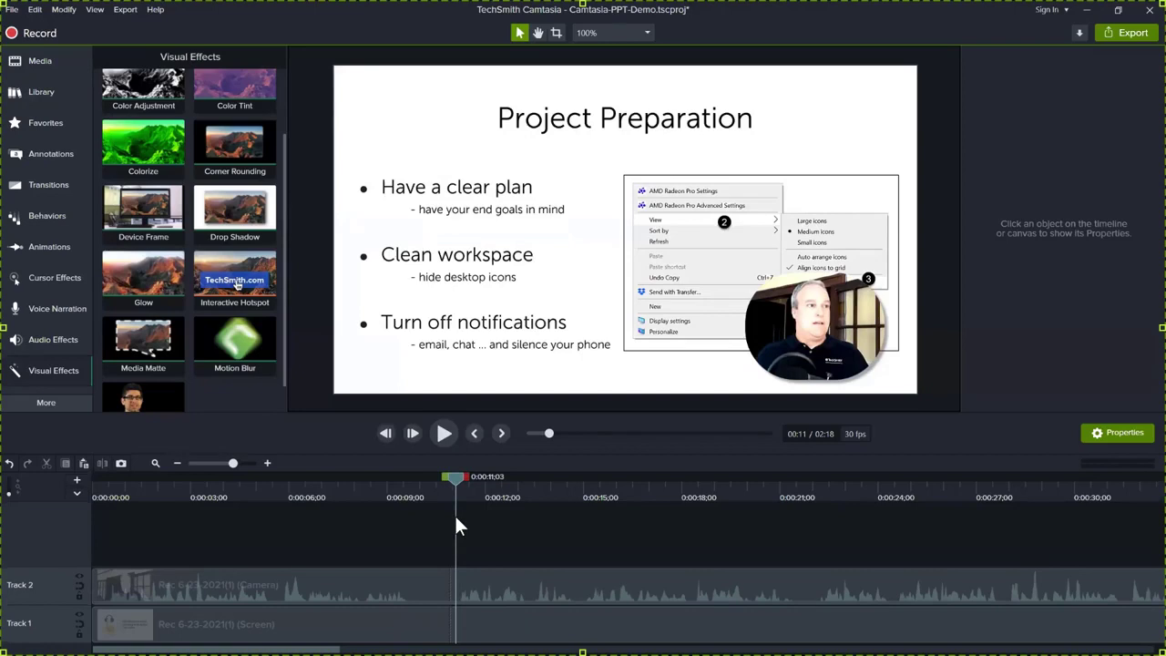
pyautogui.moveTo(457, 519); pyautogui.dragTo(454, 553)
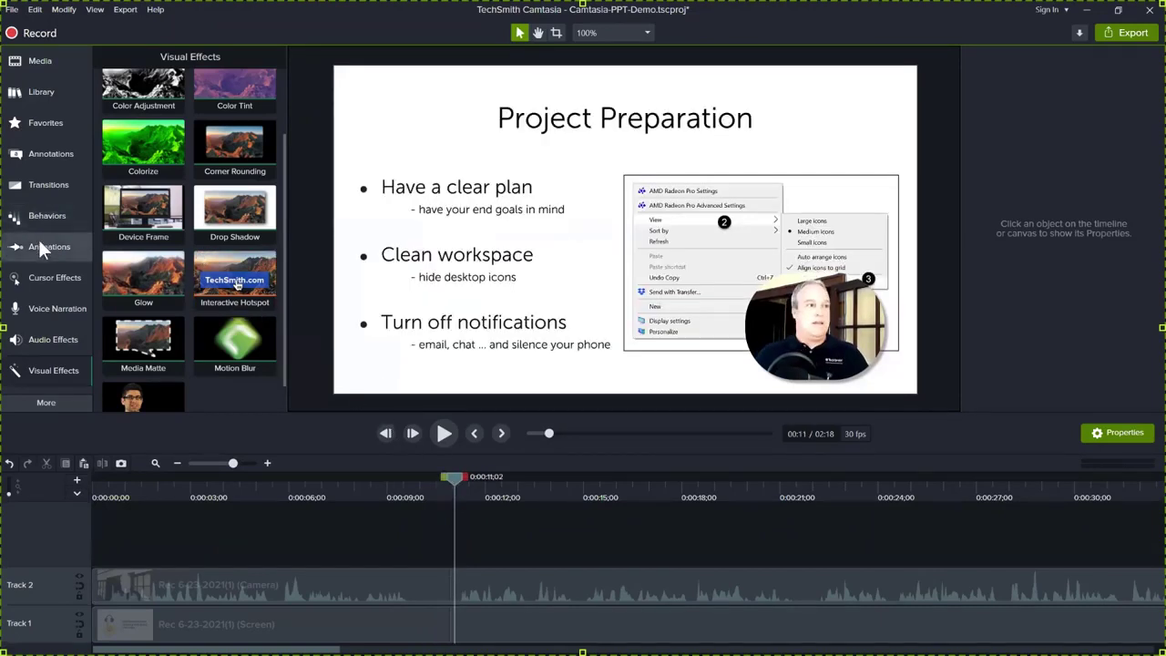
pyautogui.click(41, 246)
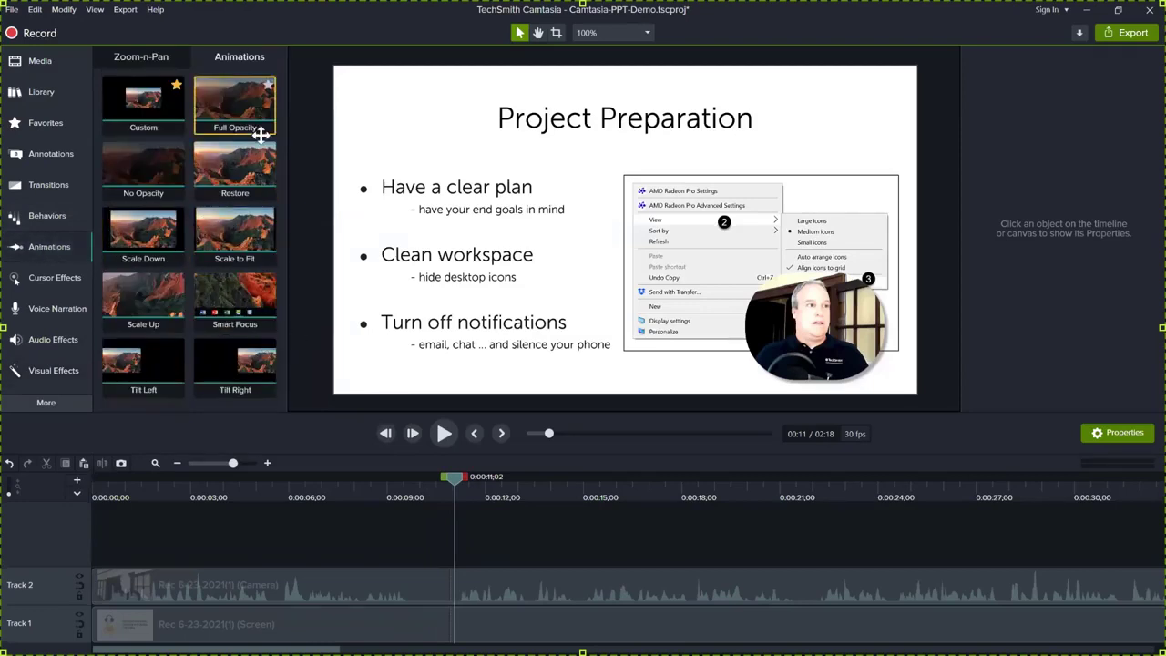
pyautogui.click(147, 58)
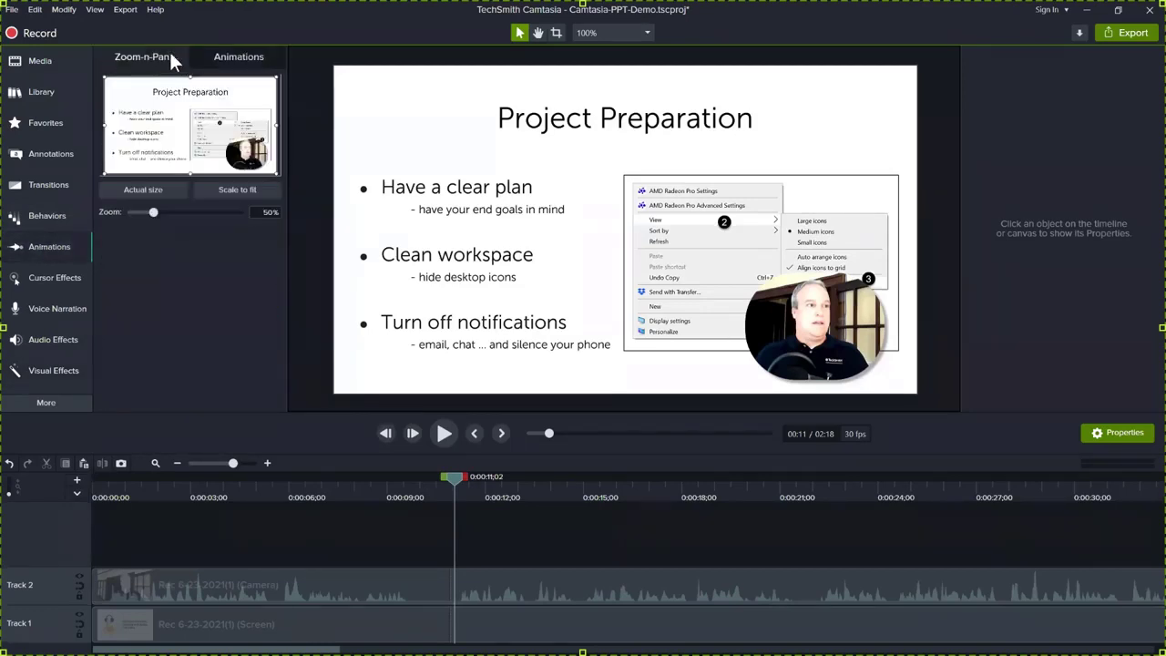
pyautogui.click(235, 56)
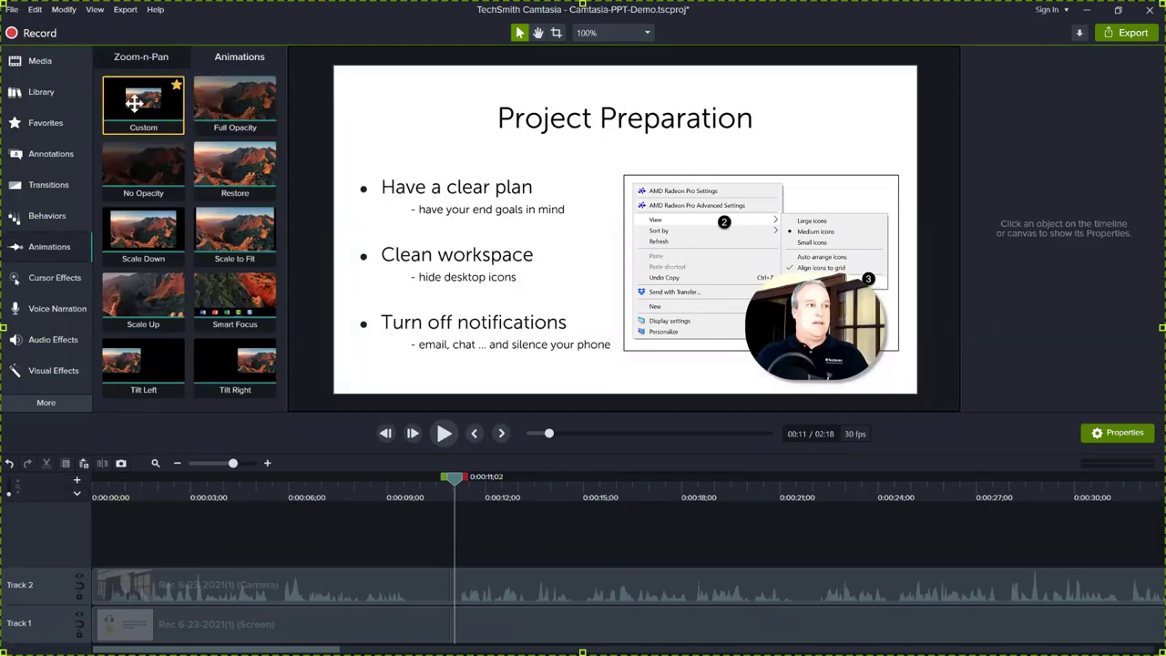
pyautogui.moveTo(134, 103); pyautogui.dragTo(454, 586)
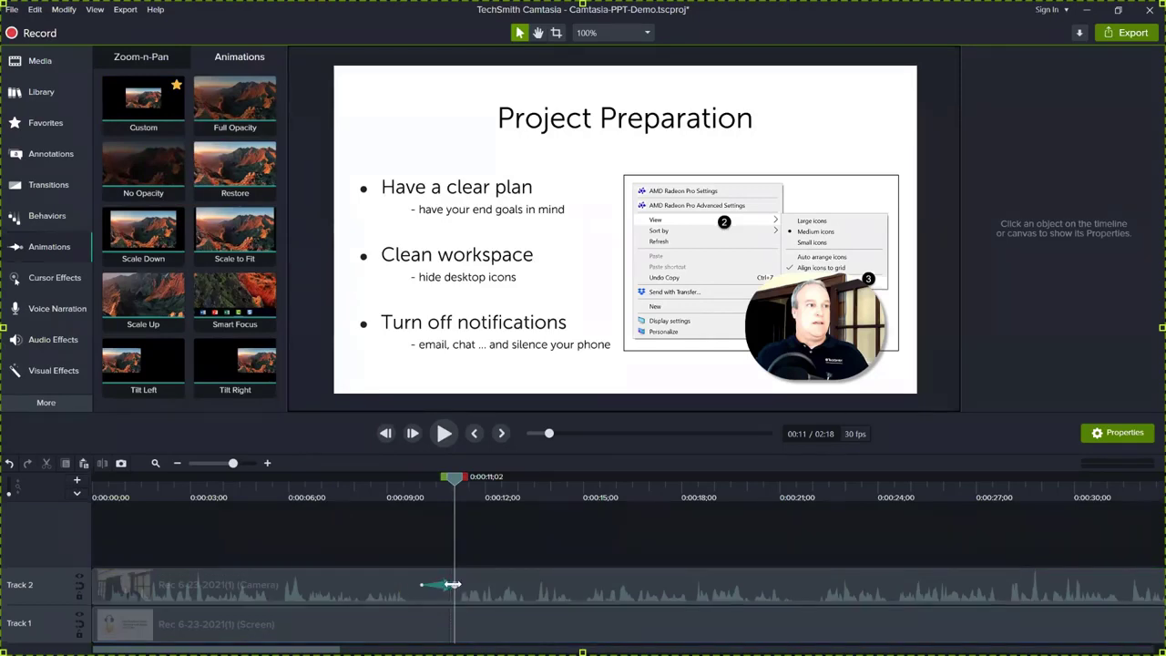
# Step: Fade out the camera video by setting its opacity at the end of the Custom animation to 0%
pyautogui.click(454, 584)
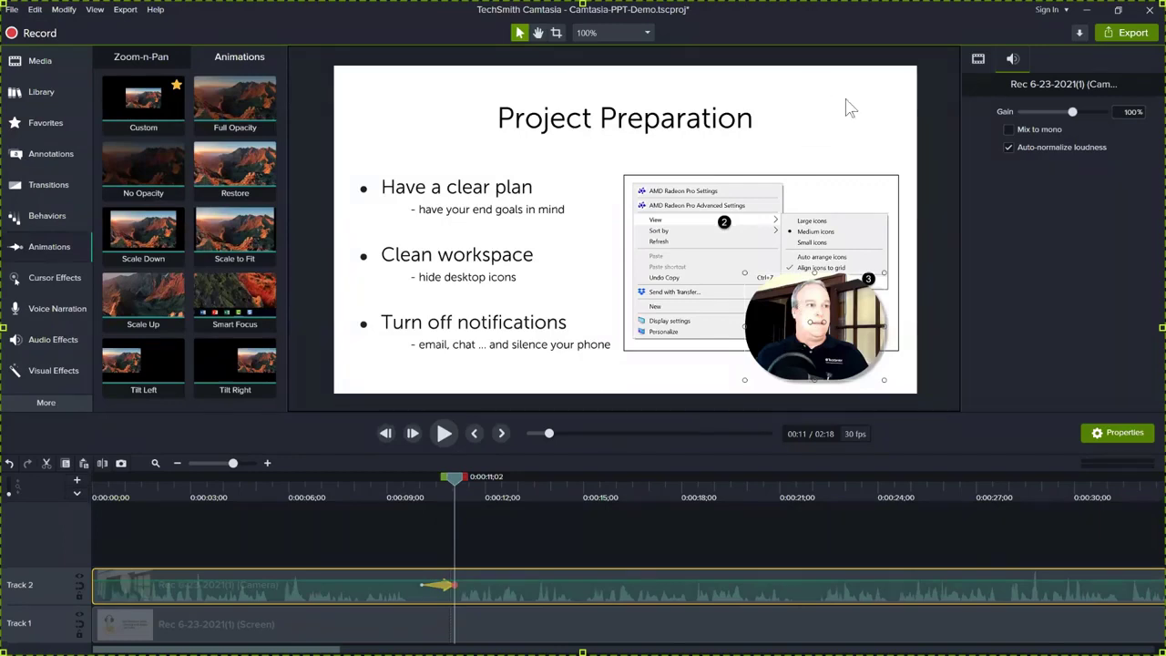
pyautogui.click(980, 59)
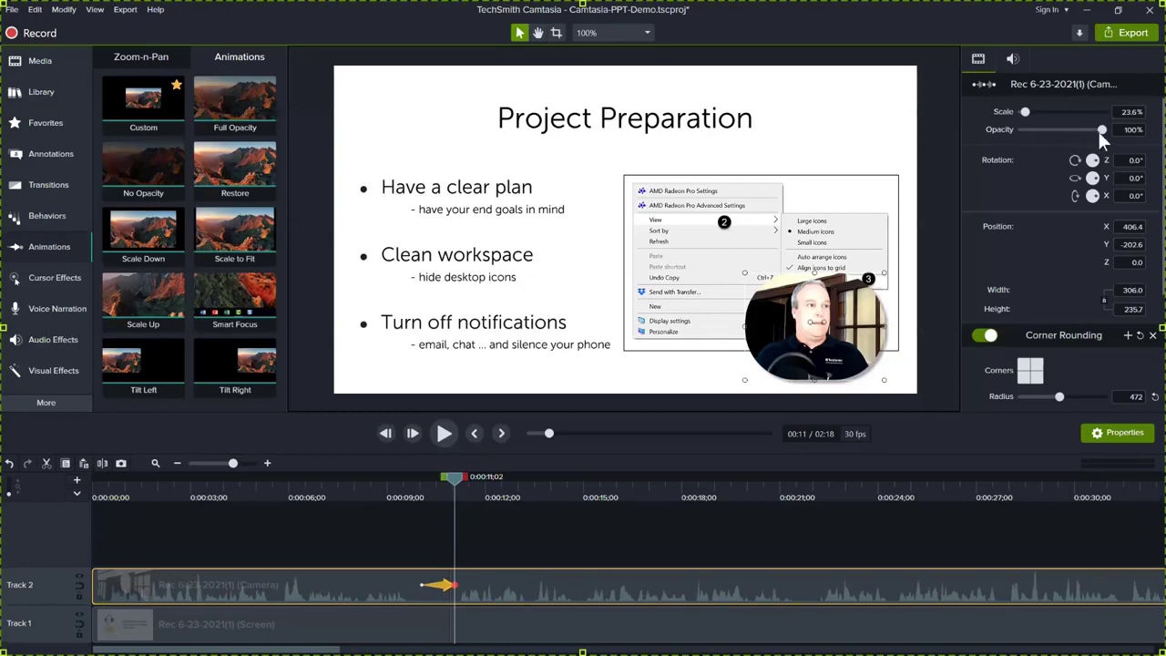
pyautogui.moveTo(1102, 129); pyautogui.dragTo(1008, 132)
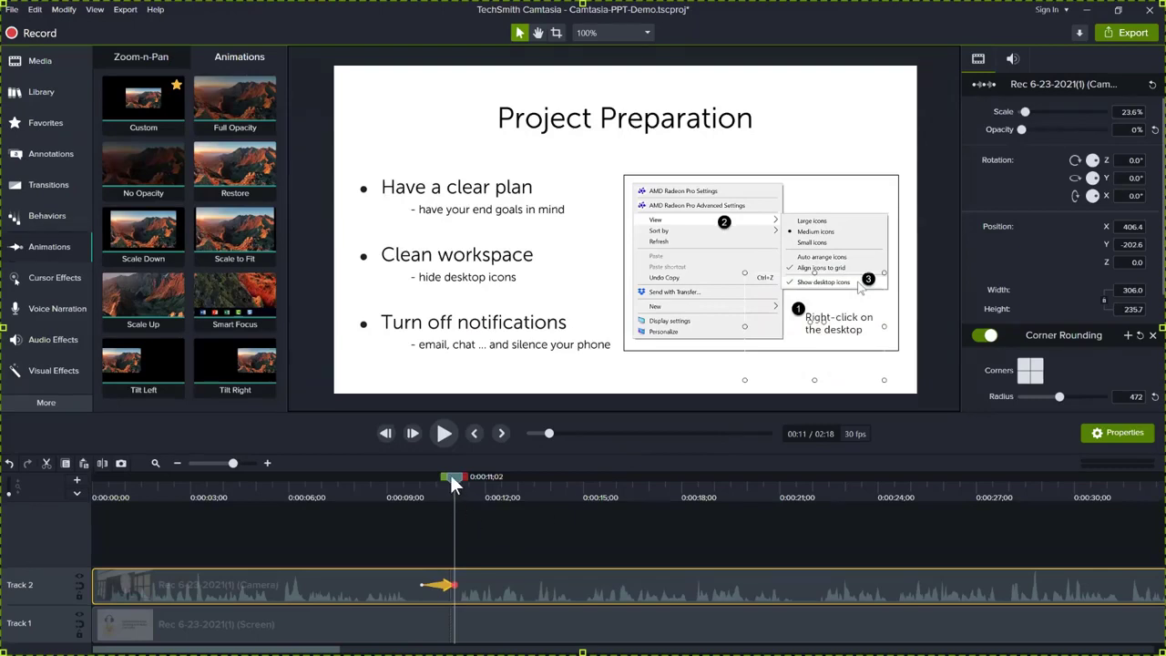
# Step: Play the timeline from about 0:00:08;09 to check the camera video's fade-out
pyautogui.moveTo(450, 475); pyautogui.dragTo(365, 492)
pyautogui.click(395, 561)
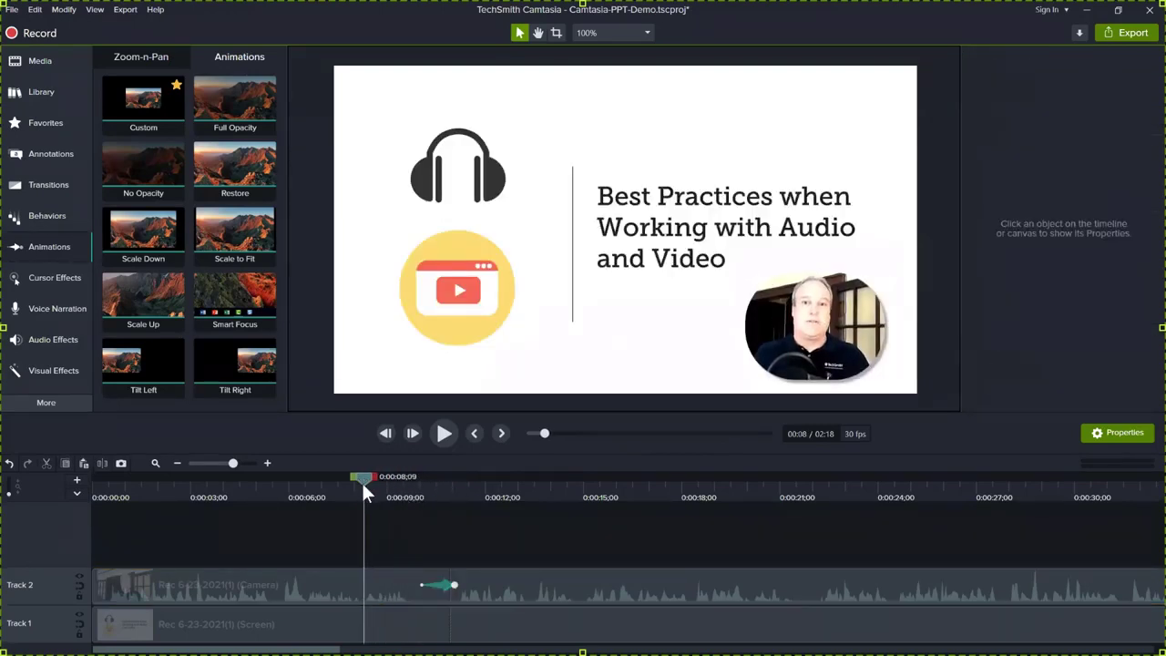
pyautogui.press('space')
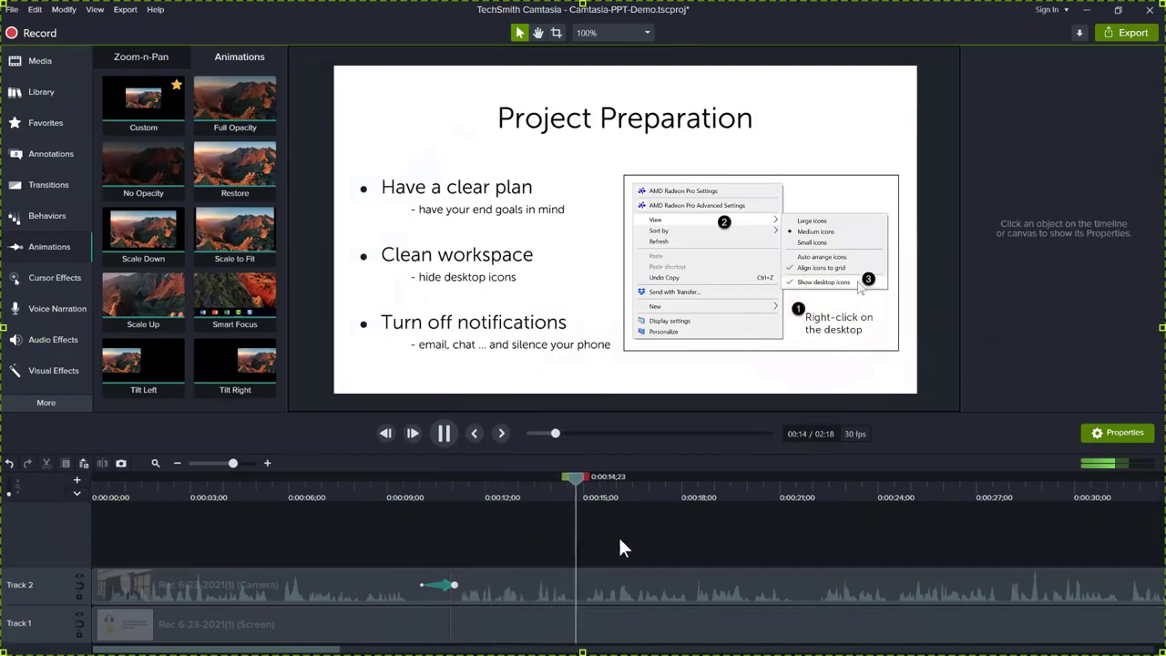
pyautogui.press('space')
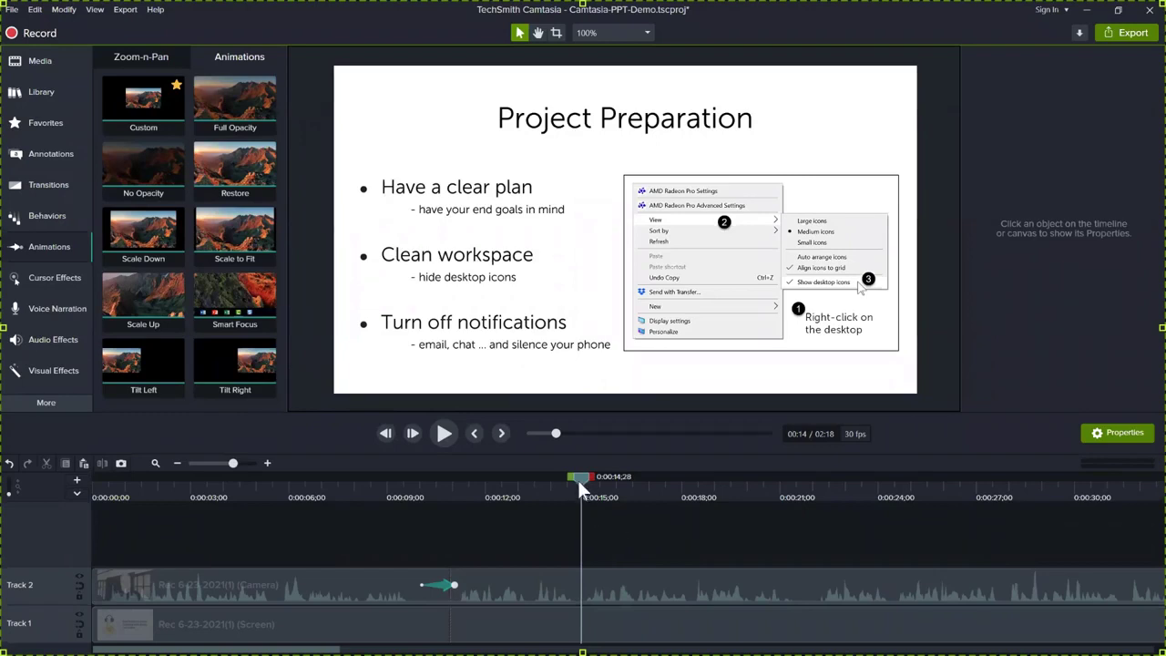
# Step: Fit the timeline to view and cut the range from 0:02:07;01 to 0:02:12;23 near the recording's end from both tracks
pyautogui.moveTo(579, 483); pyautogui.dragTo(794, 506)
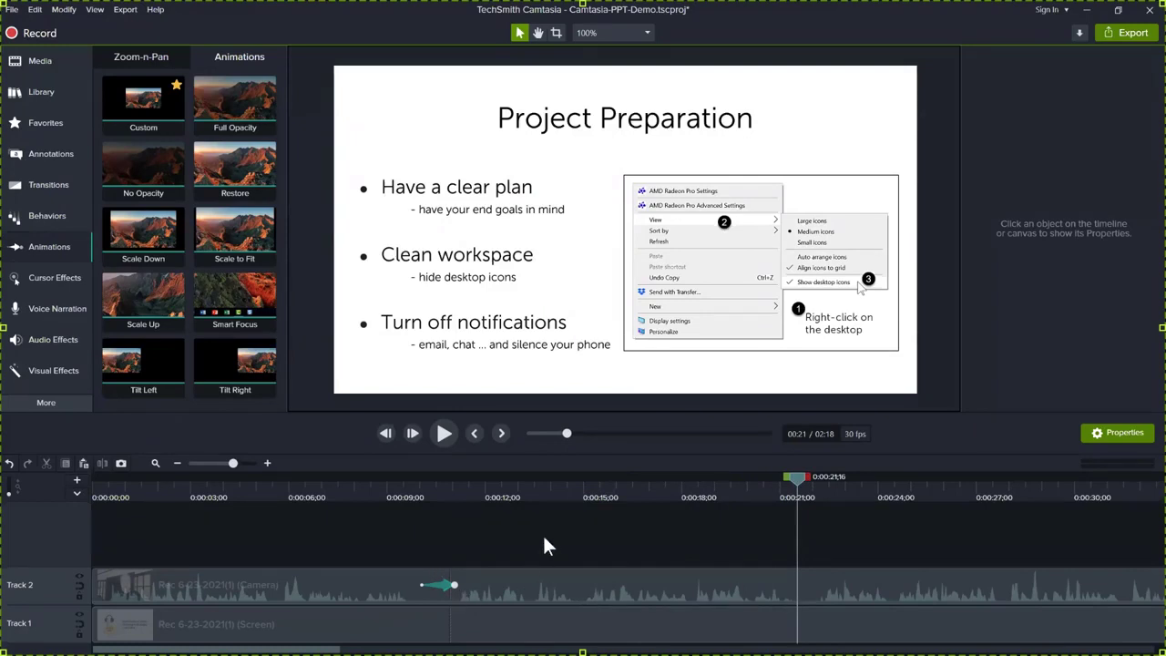
pyautogui.click(156, 461)
pyautogui.moveTo(233, 481); pyautogui.dragTo(945, 593)
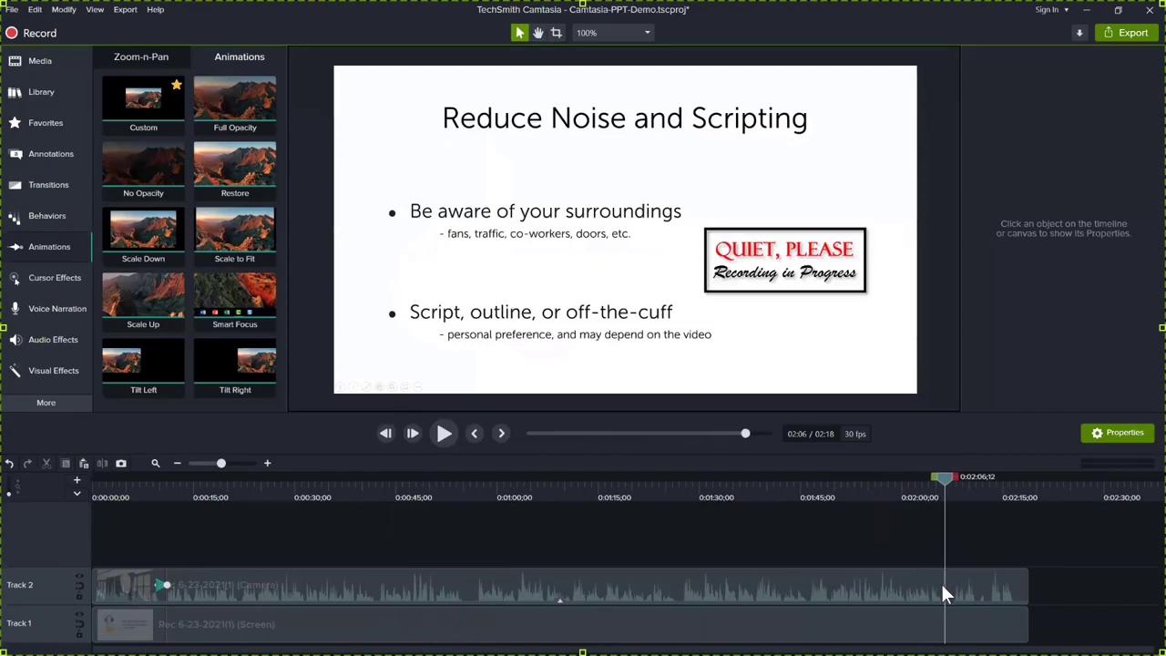
pyautogui.press('space')
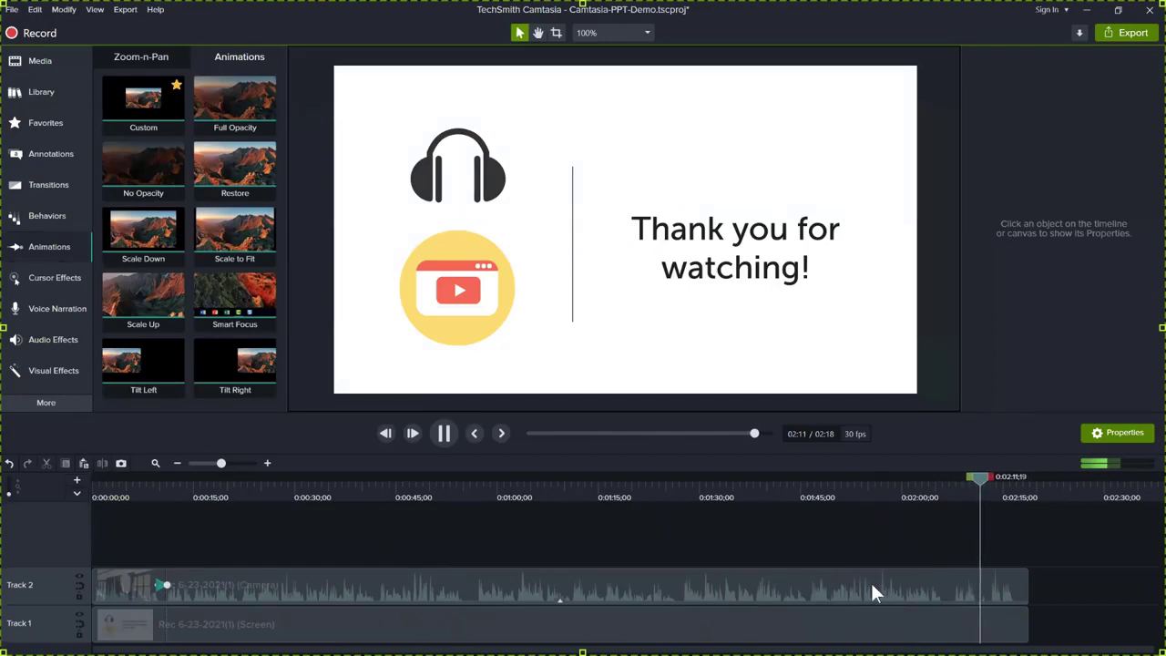
pyautogui.press('space')
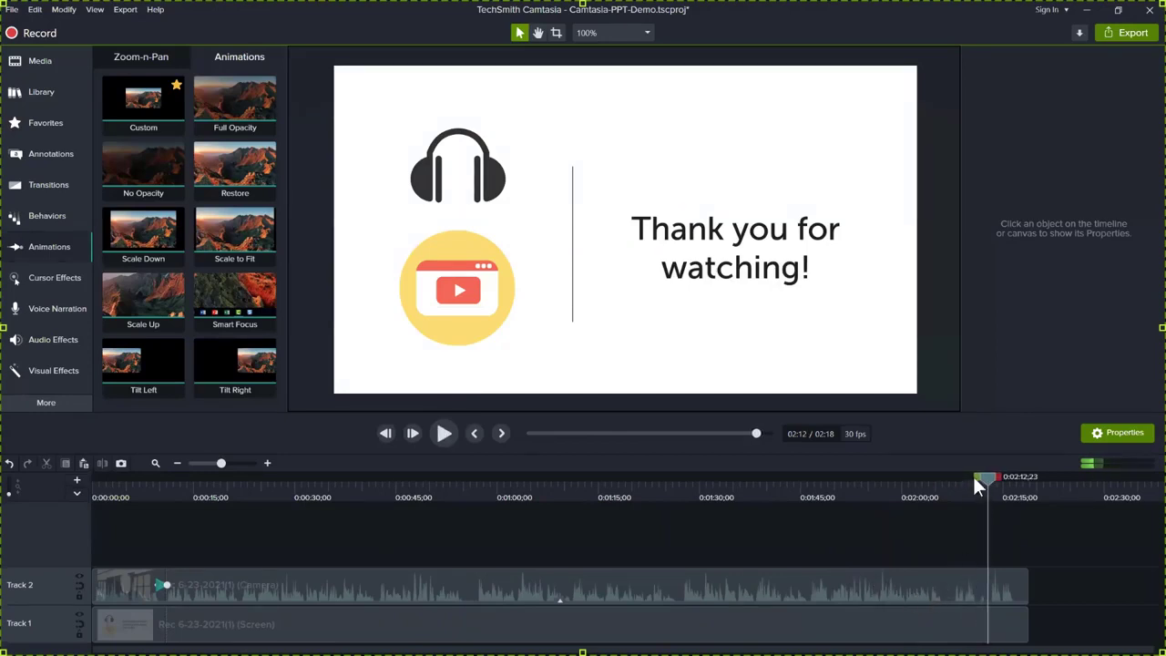
pyautogui.moveTo(975, 479); pyautogui.dragTo(937, 483)
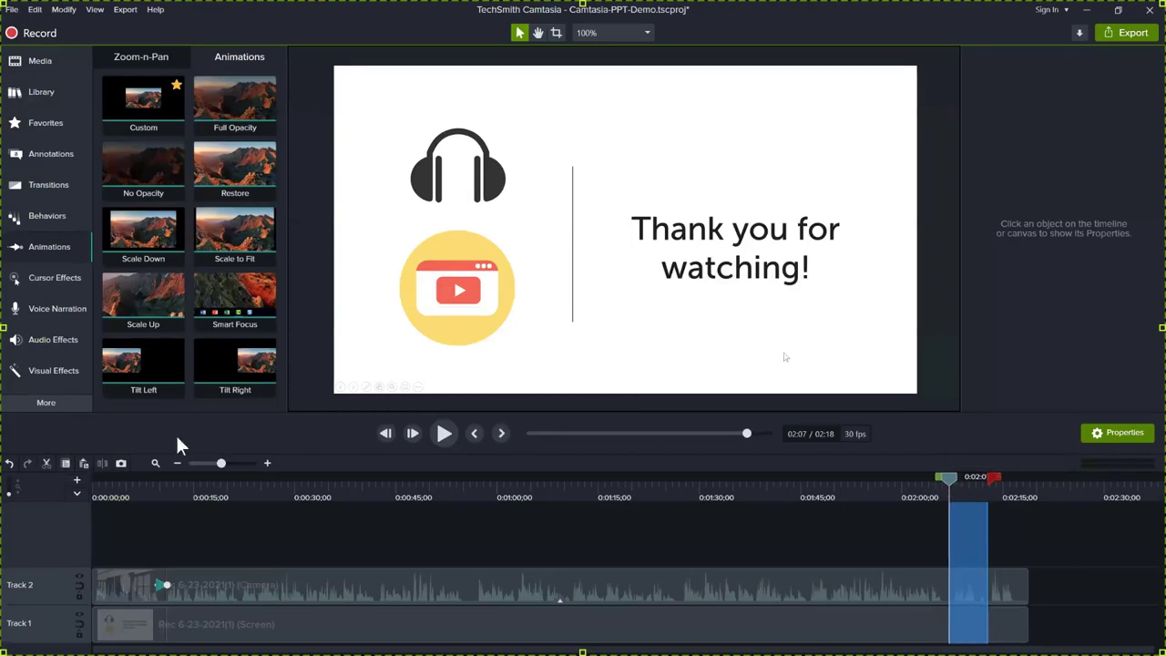
pyautogui.click(45, 461)
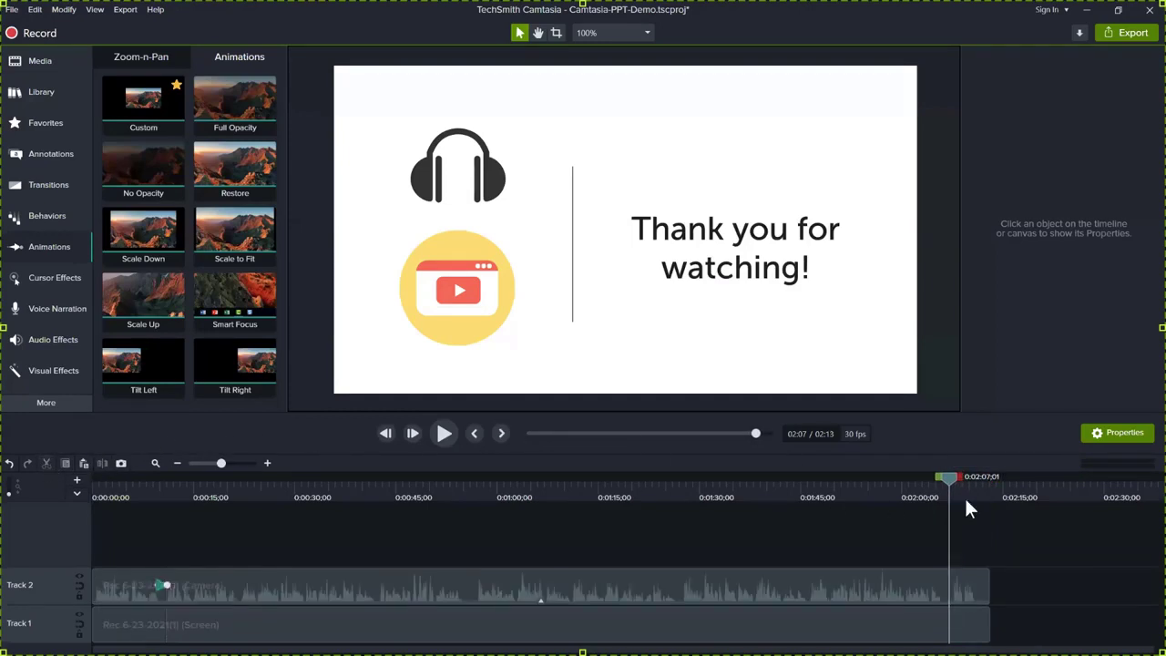
# Step: Play back the cut leading into the "Thank you for watching!" slide
pyautogui.moveTo(947, 476); pyautogui.dragTo(931, 480)
pyautogui.click(911, 481)
pyautogui.press('space')
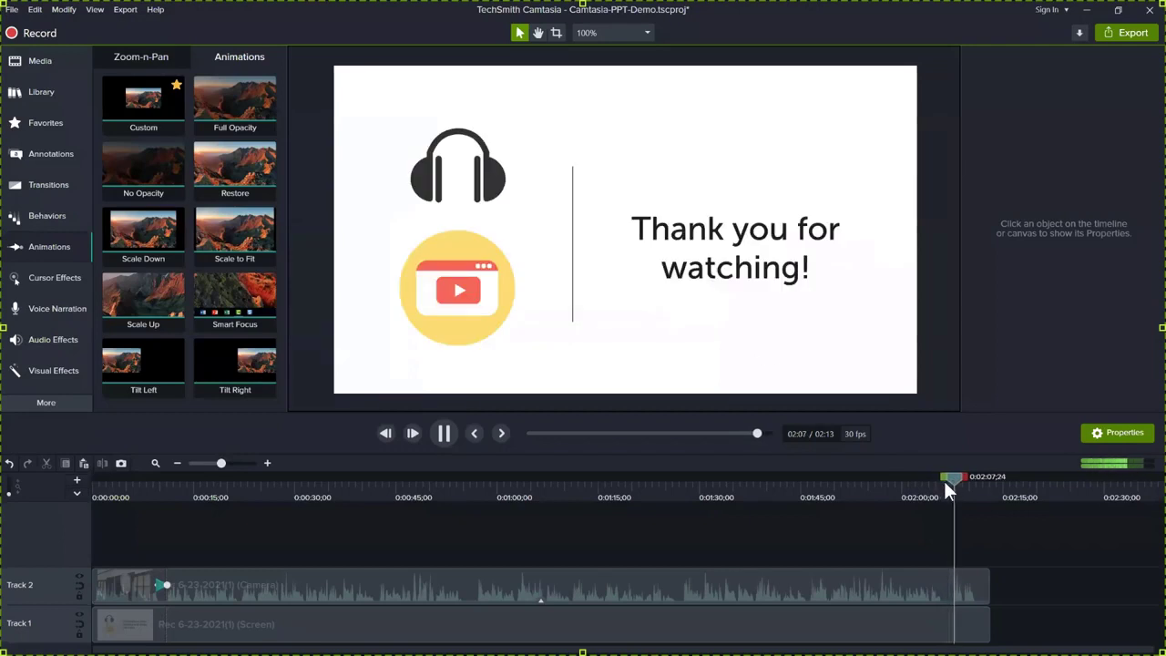
# Step: Add a Custom animation to the camera video ending at 0:02:07;05 and set its end opacity to 100%
pyautogui.moveTo(963, 480); pyautogui.dragTo(951, 488)
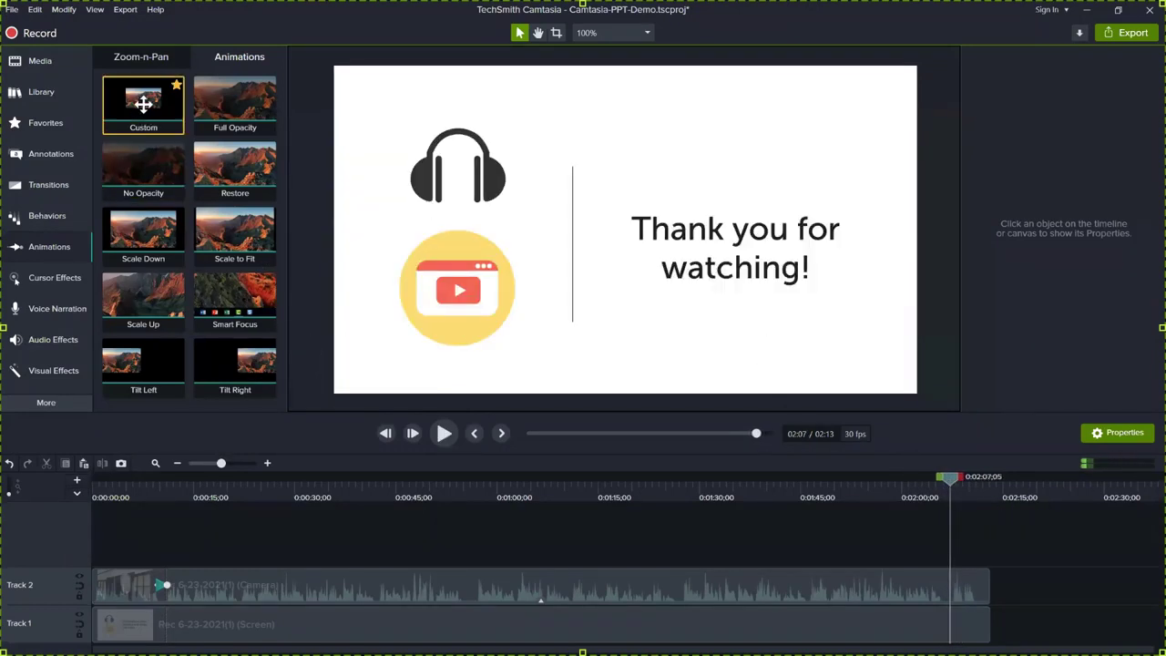
pyautogui.moveTo(143, 102)
pyautogui.mouseDown()
pyautogui.moveTo(638, 458)
pyautogui.moveTo(954, 596)
pyautogui.mouseUp()
pyautogui.click(950, 585)
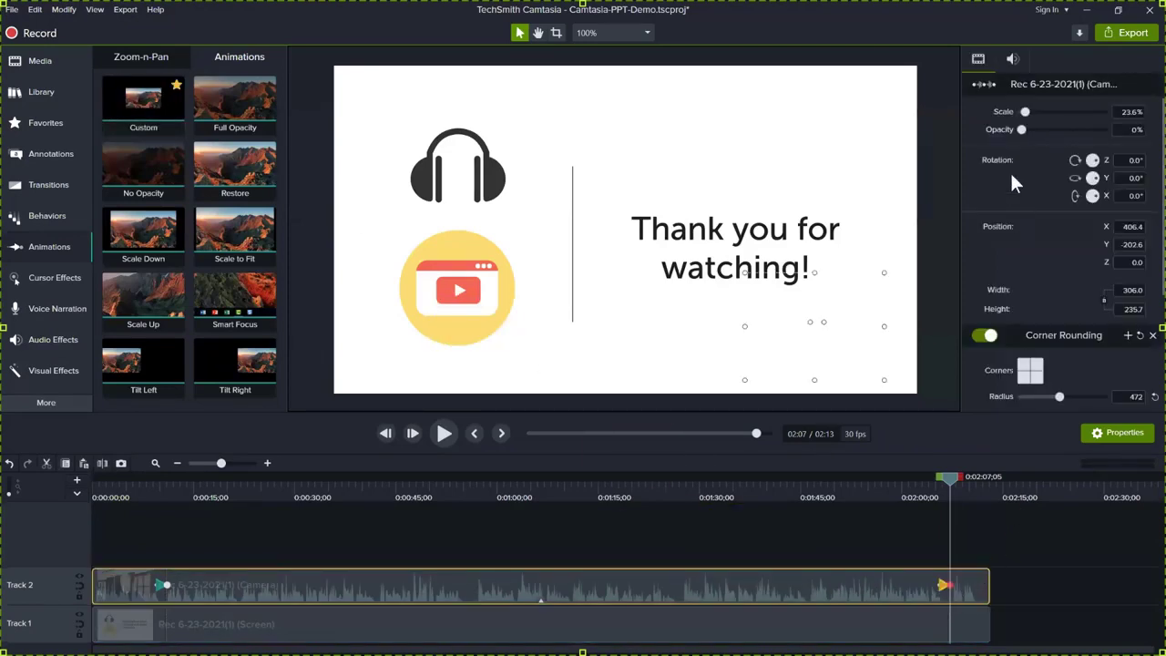
pyautogui.moveTo(1023, 129); pyautogui.dragTo(1098, 140)
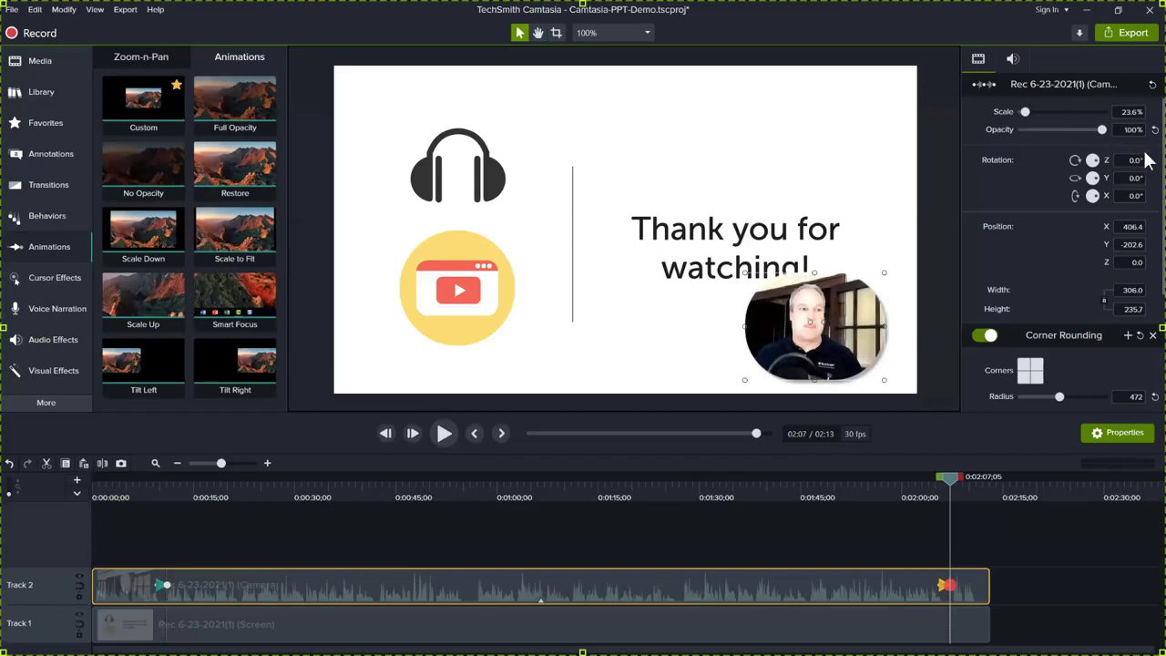
# Step: Move the camera video above the "Thank you for watching!" text and enlarge it to about 25.7% scale
pyautogui.moveTo(810, 332); pyautogui.dragTo(722, 151)
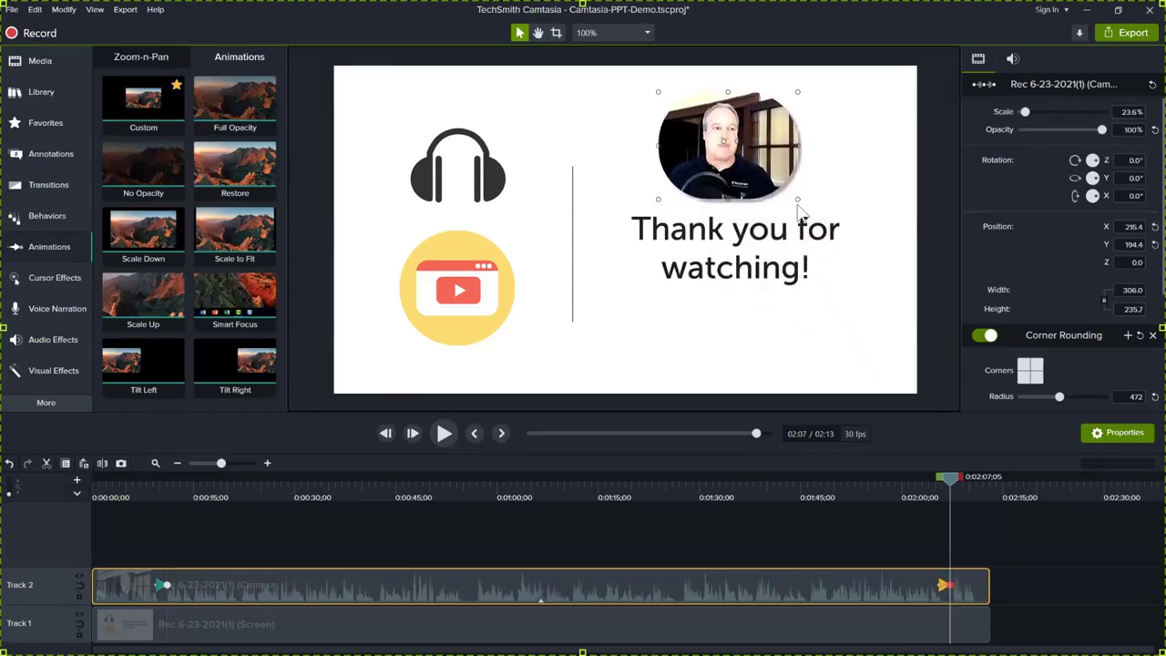
pyautogui.moveTo(798, 199); pyautogui.dragTo(808, 206)
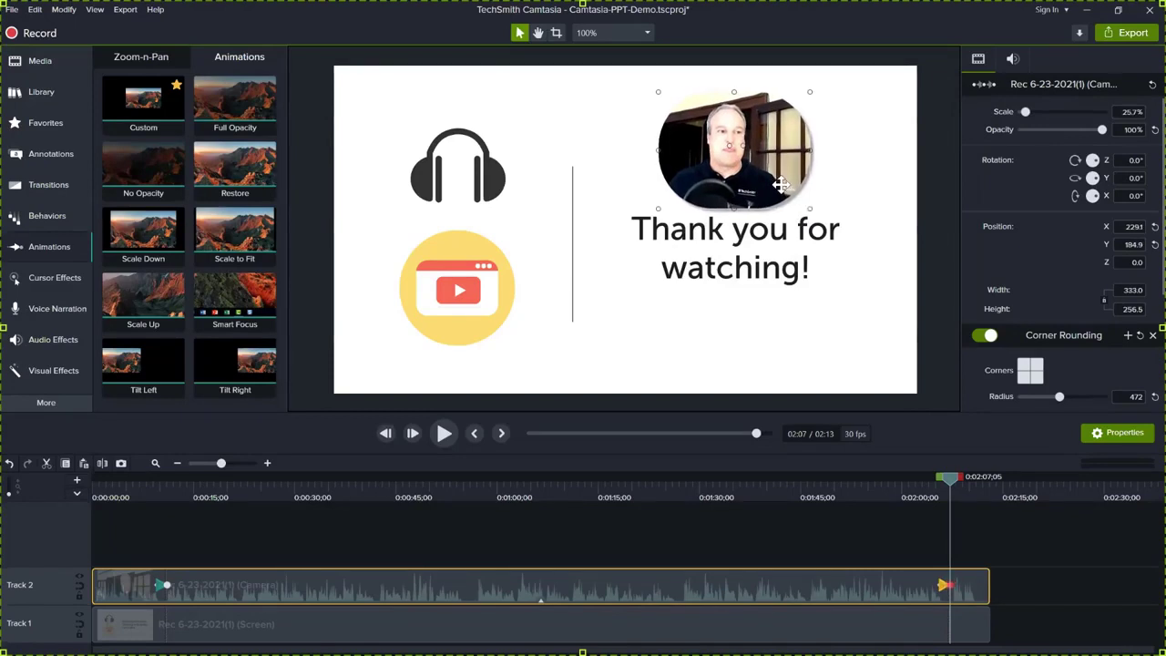
# Step: Play the timeline from 0:02:01;12 to check the camera video's animation onto the closing slide
pyautogui.click(912, 492)
pyautogui.click(939, 545)
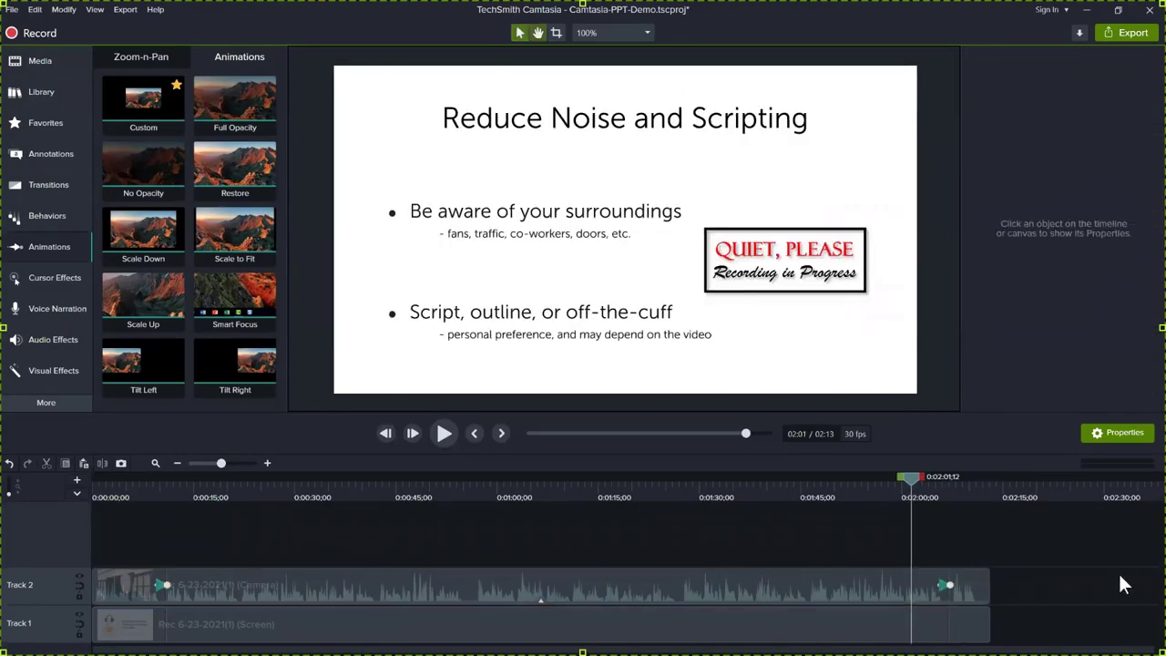
pyautogui.press('space')
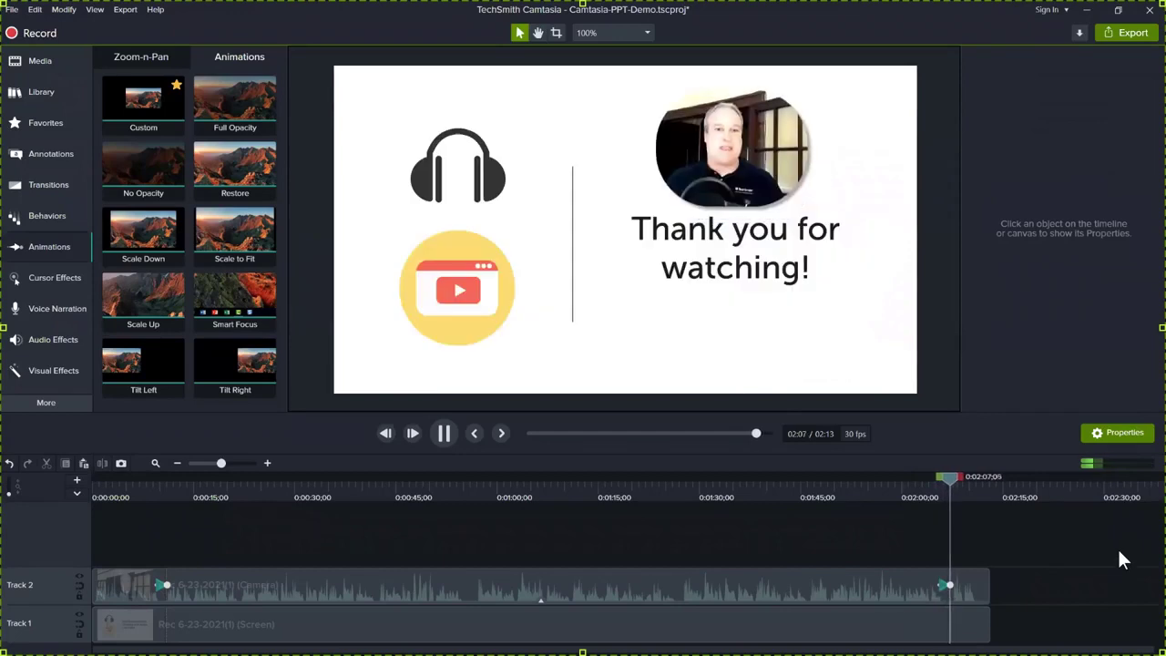
pyautogui.press('space')
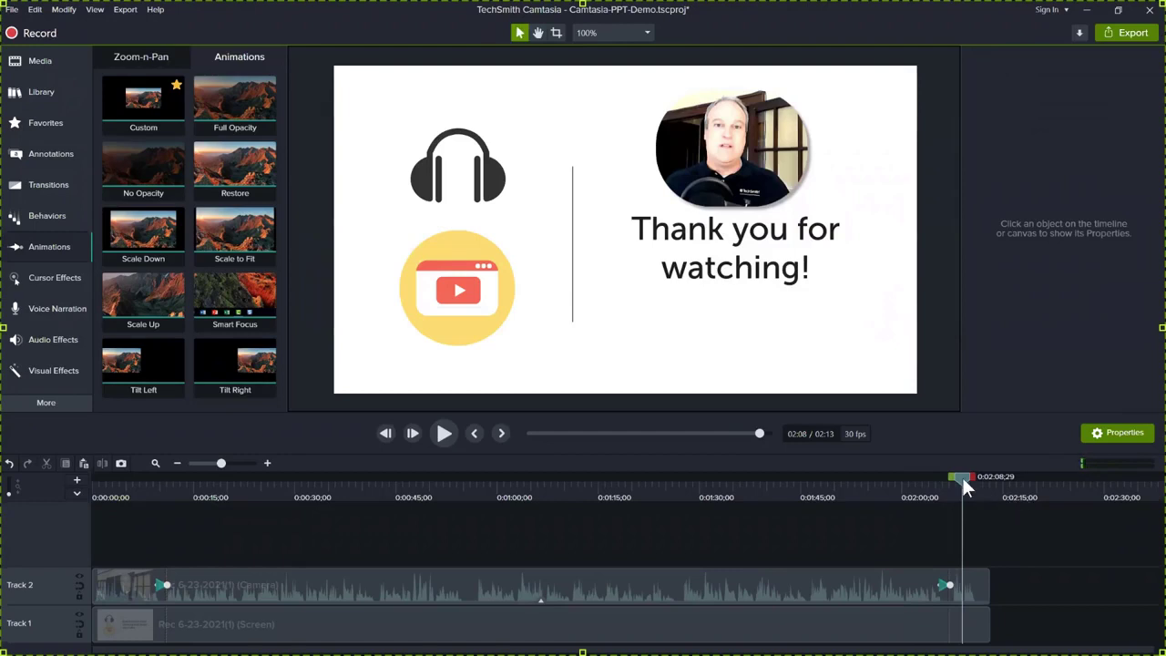
# Step: Add a Sketch Motion rectangle at 0:00:15;16 over the "Have a clear plan" bullet of the "Project Preparation" slide
pyautogui.moveTo(962, 479); pyautogui.dragTo(458, 462)
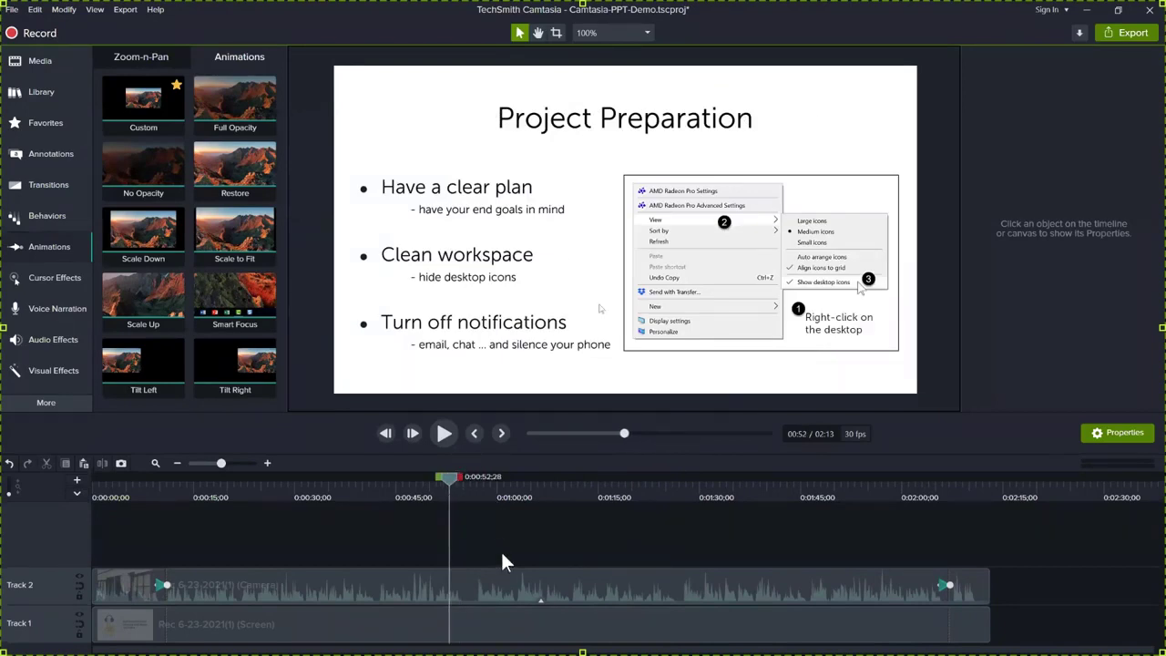
pyautogui.moveTo(452, 480); pyautogui.dragTo(237, 493)
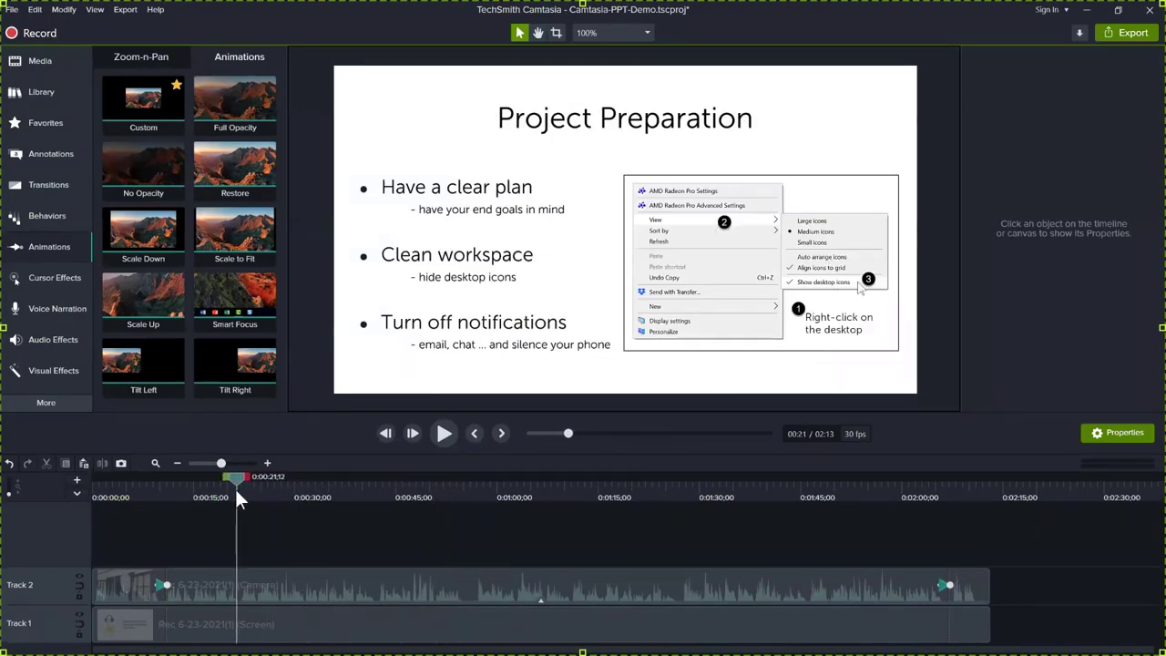
pyautogui.click(45, 153)
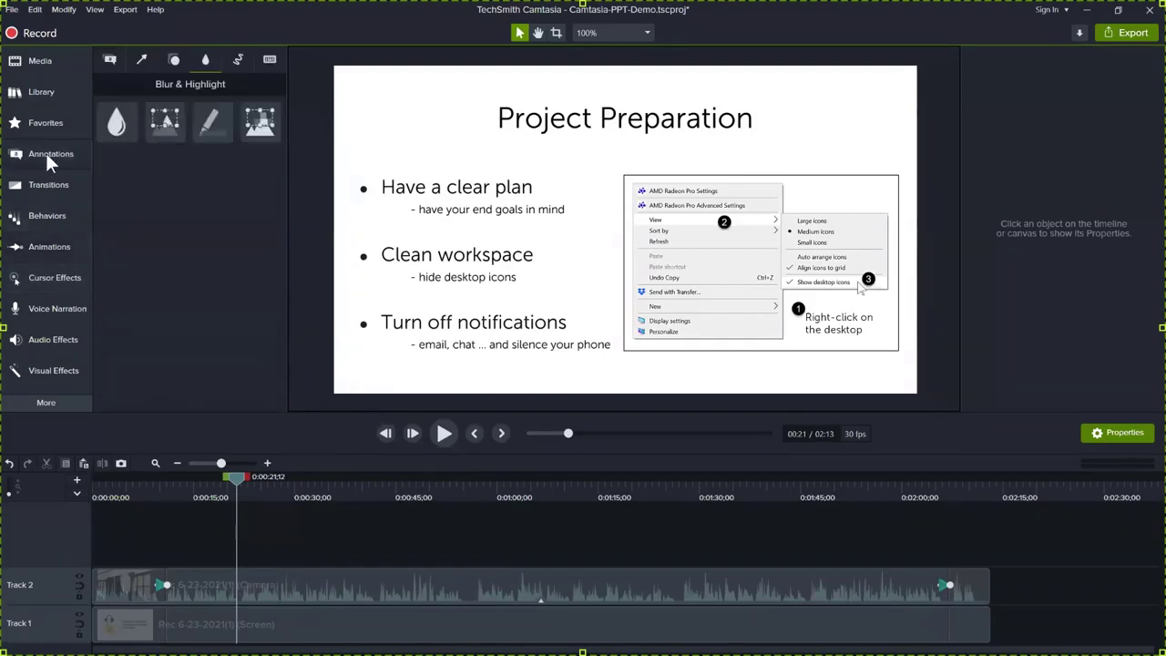
pyautogui.click(109, 59)
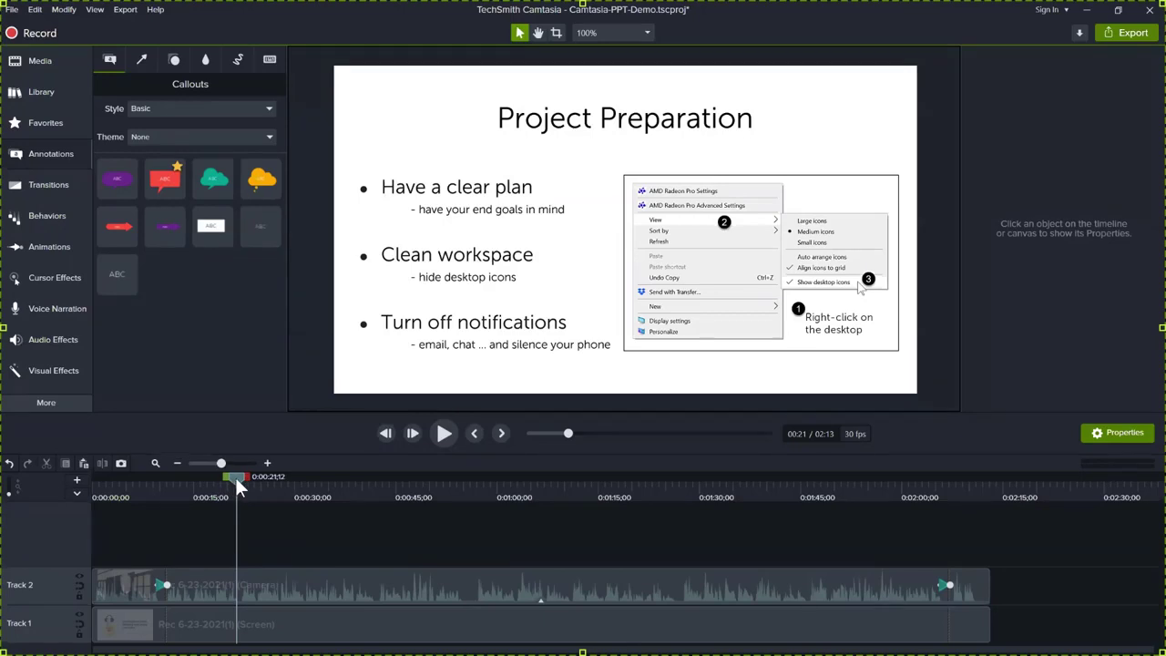
pyautogui.moveTo(233, 478); pyautogui.dragTo(182, 516)
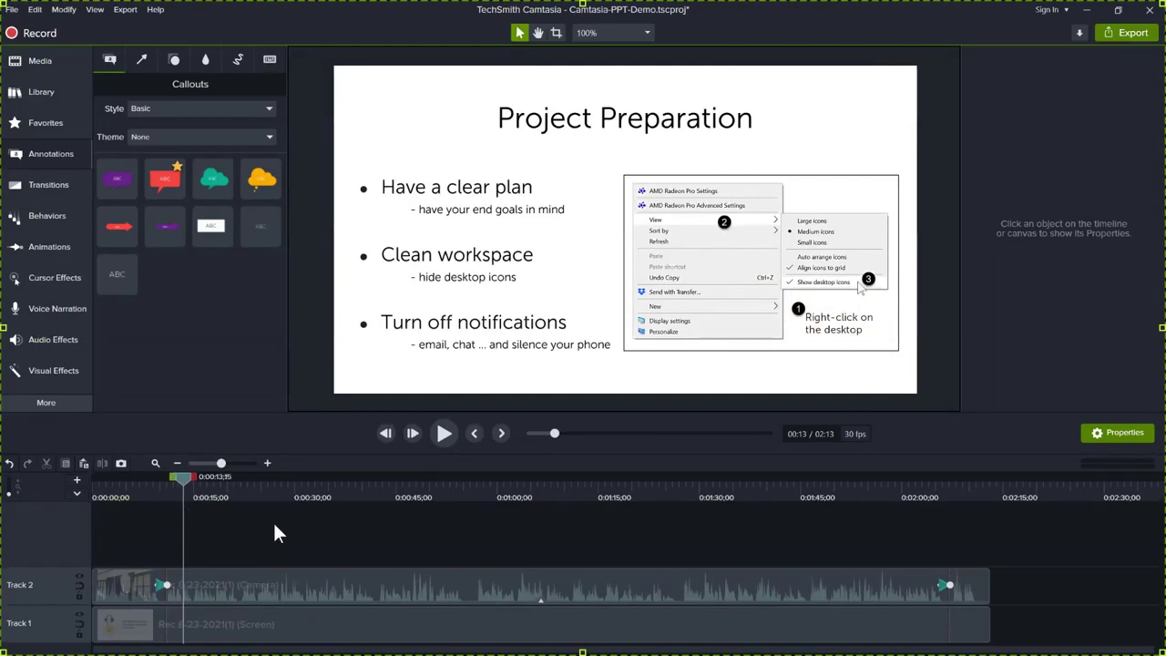
pyautogui.press('space')
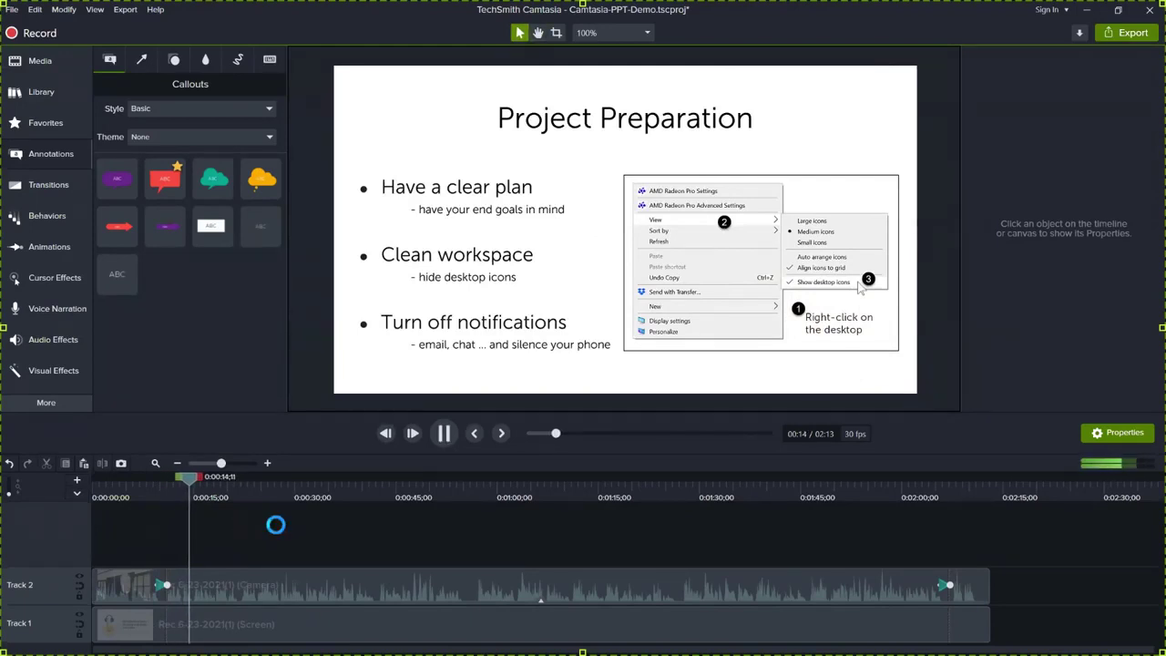
pyautogui.click(203, 481)
pyautogui.moveTo(202, 481); pyautogui.dragTo(196, 479)
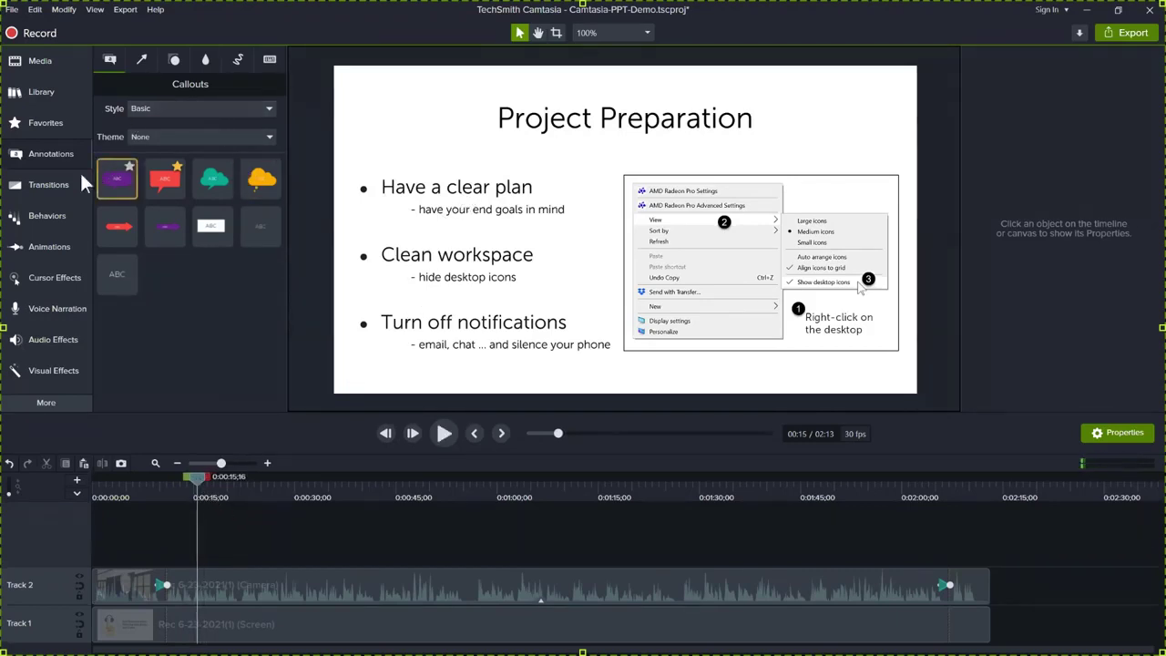
pyautogui.click(239, 59)
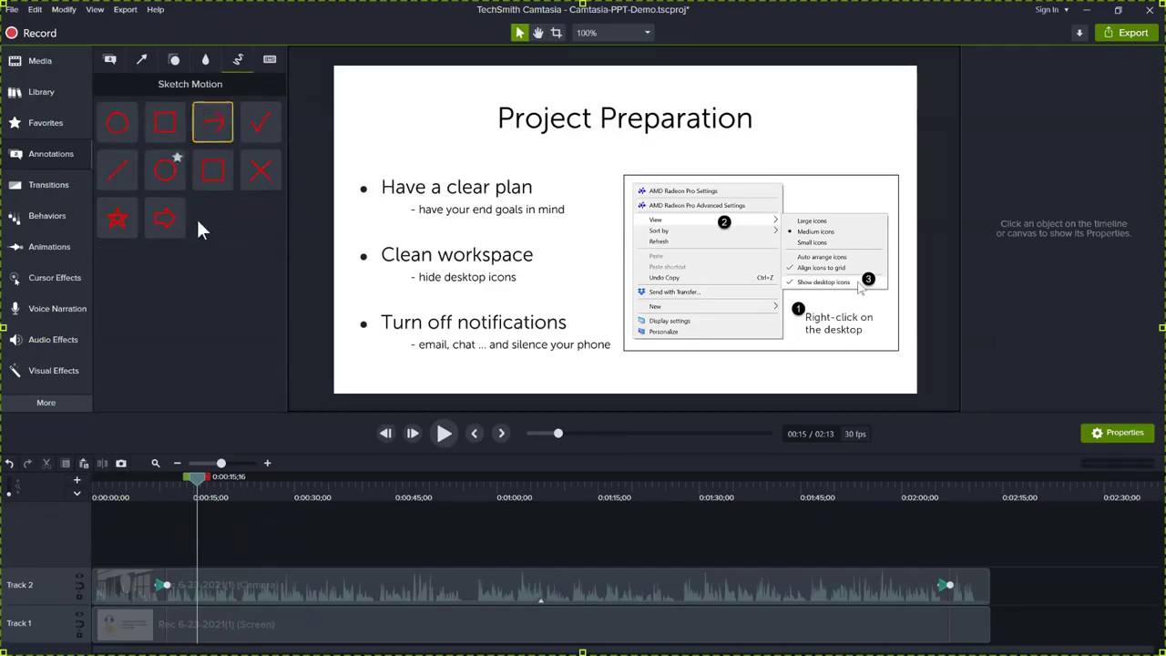
pyautogui.click(206, 174)
pyautogui.moveTo(208, 173)
pyautogui.mouseDown()
pyautogui.moveTo(365, 182)
pyautogui.moveTo(431, 214)
pyautogui.mouseUp()
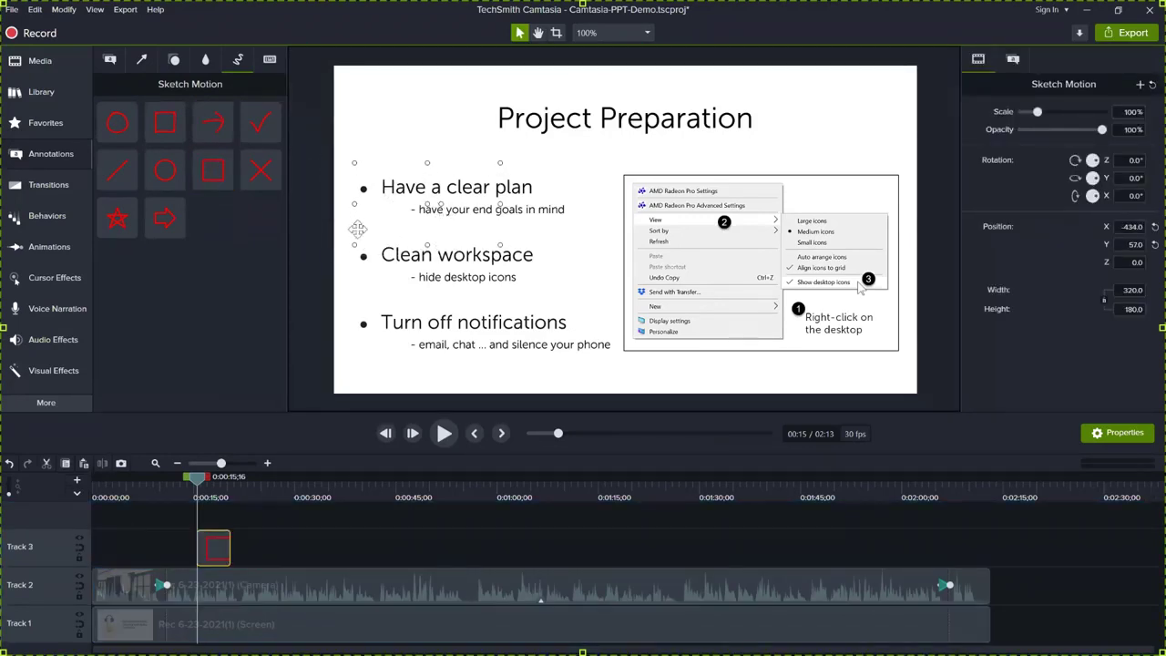
# Step: Resize the rectangle to about 496 × 147 around the "Have a clear plan" bullet and set its color to dark green
pyautogui.press('space')
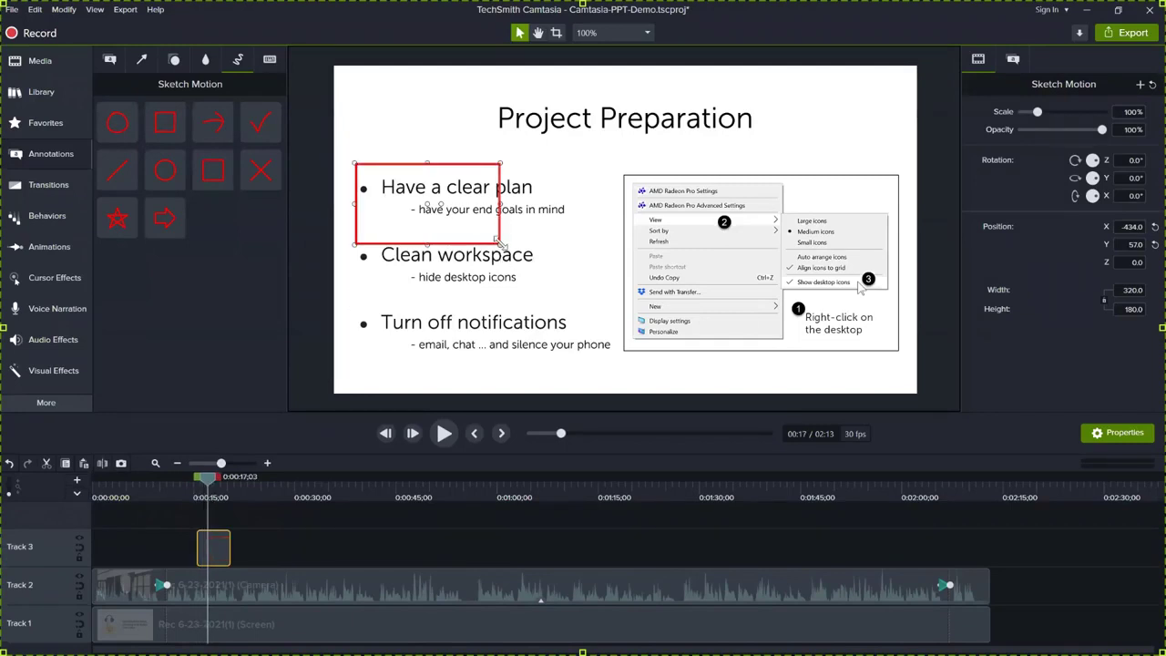
pyautogui.moveTo(499, 242); pyautogui.dragTo(580, 229)
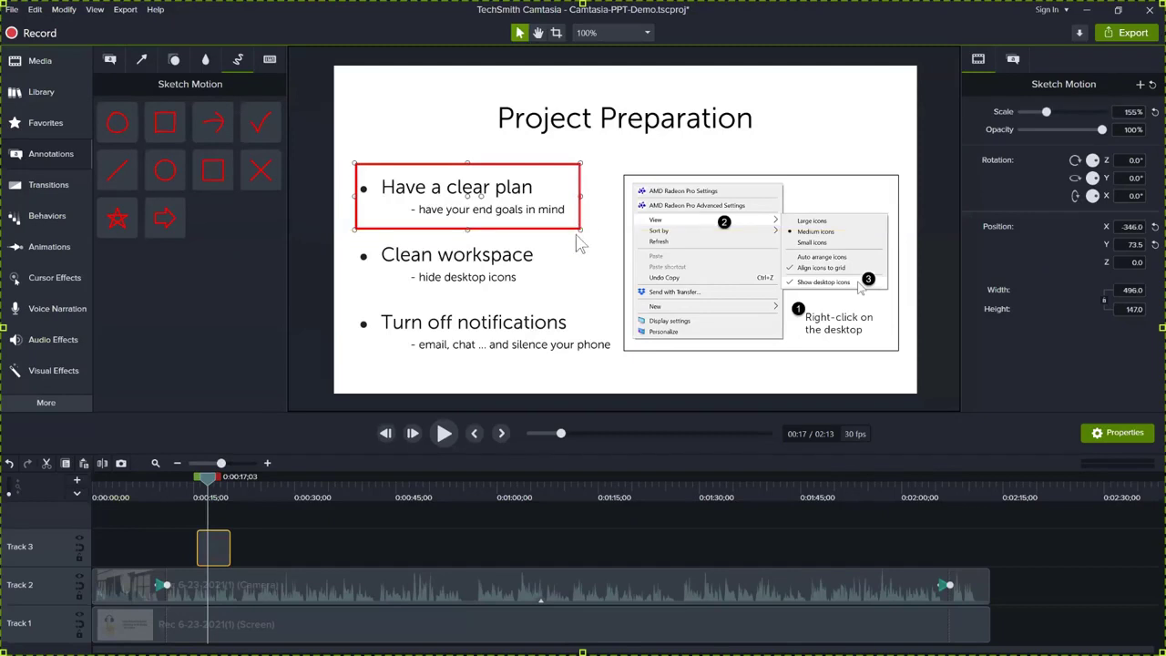
pyautogui.click(1014, 60)
pyautogui.click(1133, 136)
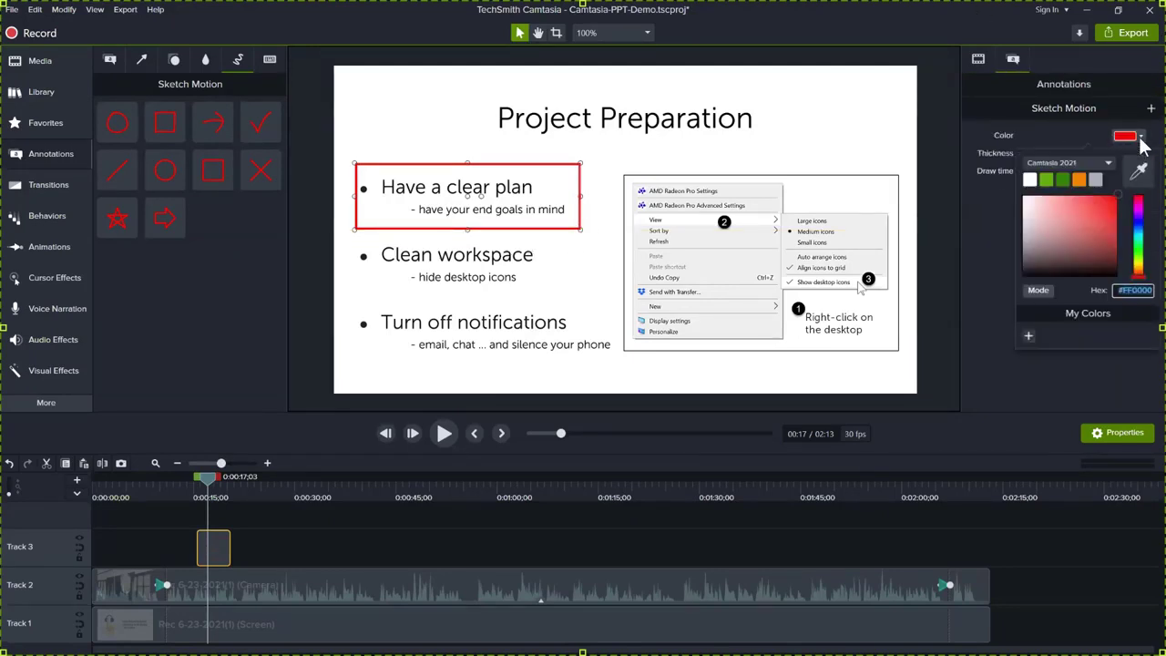
pyautogui.click(1063, 180)
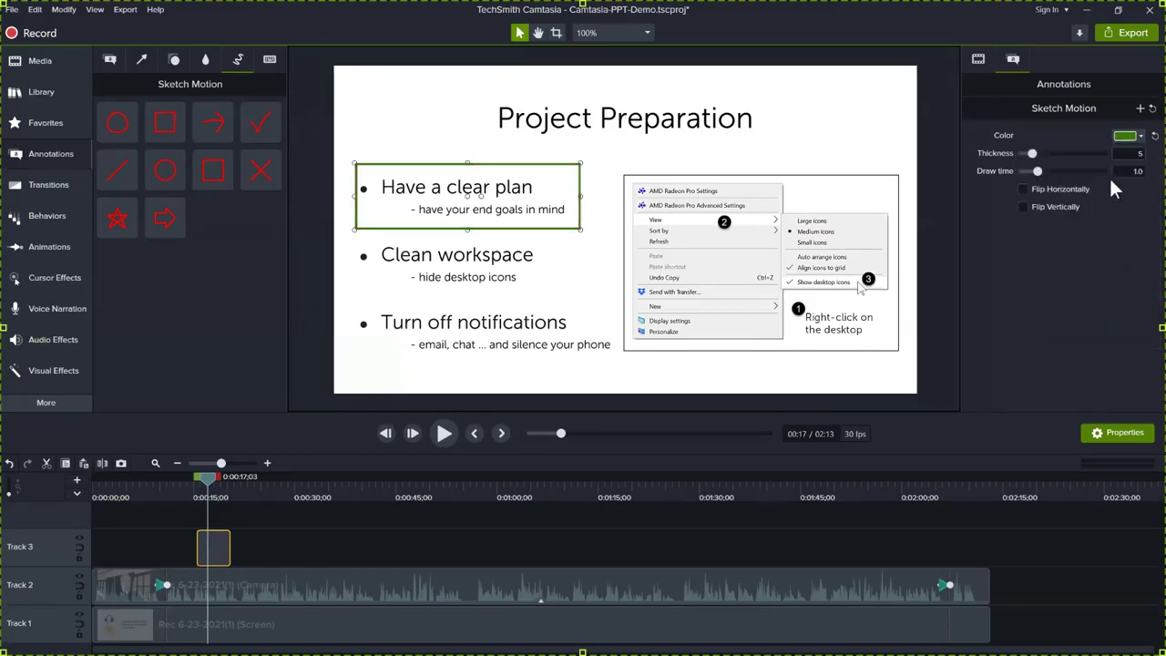
# Step: Extend the Sketch Motion clip on Track 3 to end at about 0:00:55
pyautogui.moveTo(208, 483)
pyautogui.mouseDown()
pyautogui.moveTo(186, 486)
pyautogui.moveTo(223, 502)
pyautogui.mouseUp()
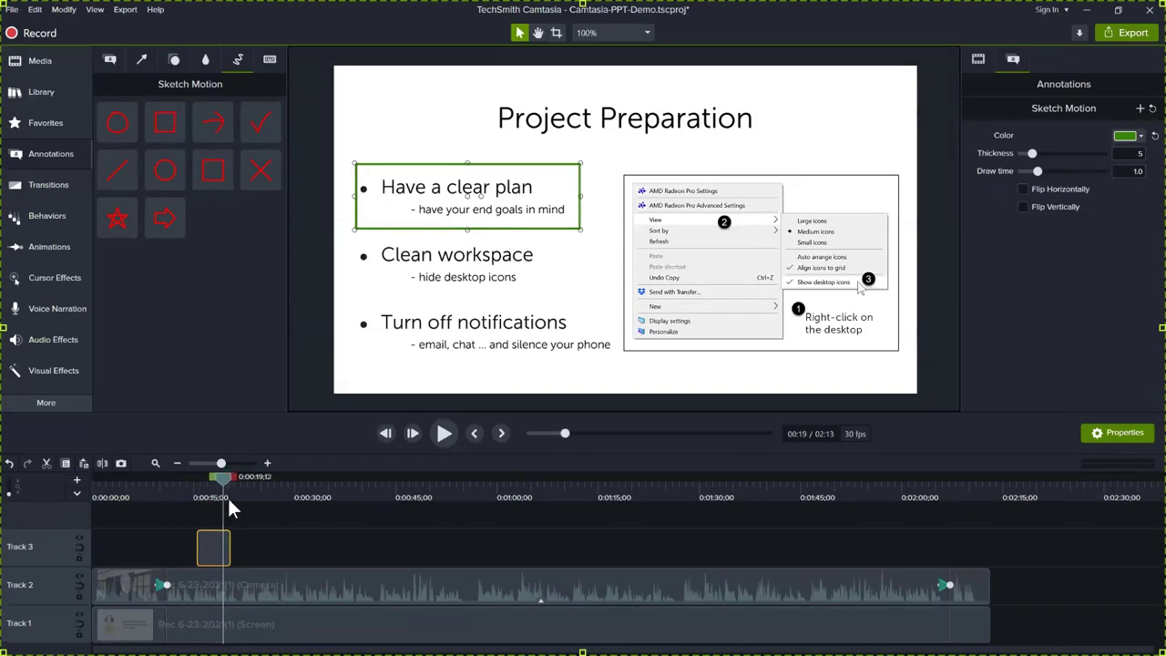
pyautogui.moveTo(226, 548); pyautogui.dragTo(463, 550)
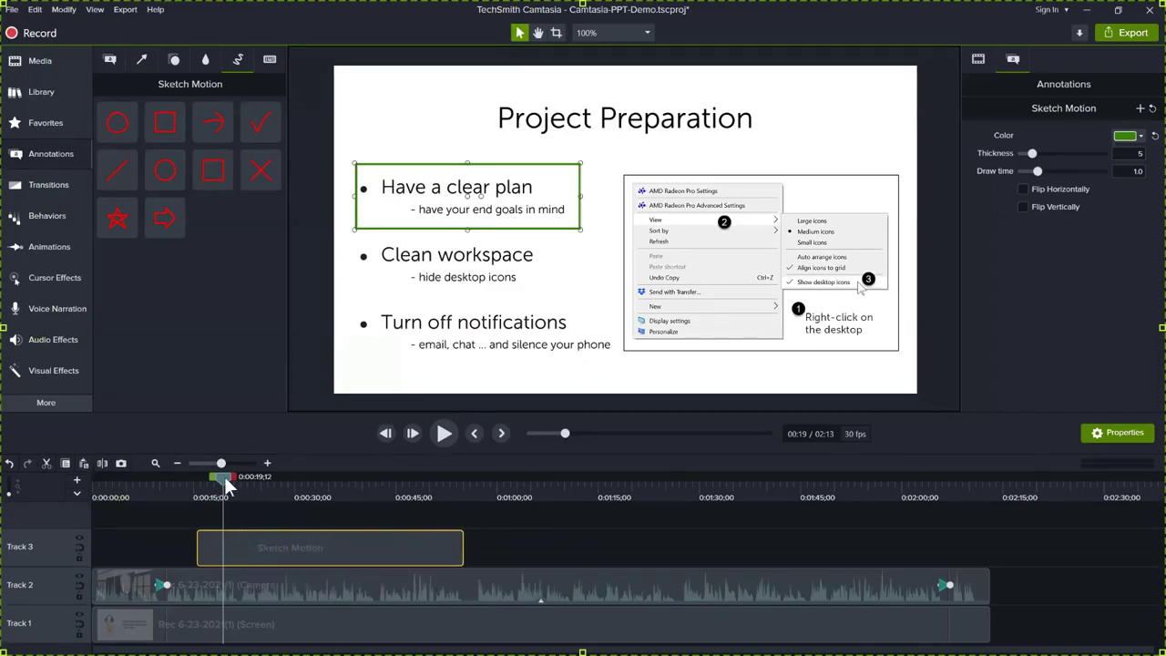
# Step: Add a Custom animation to the Sketch Motion clip ending at 0:00:22;12
pyautogui.moveTo(207, 482); pyautogui.dragTo(247, 530)
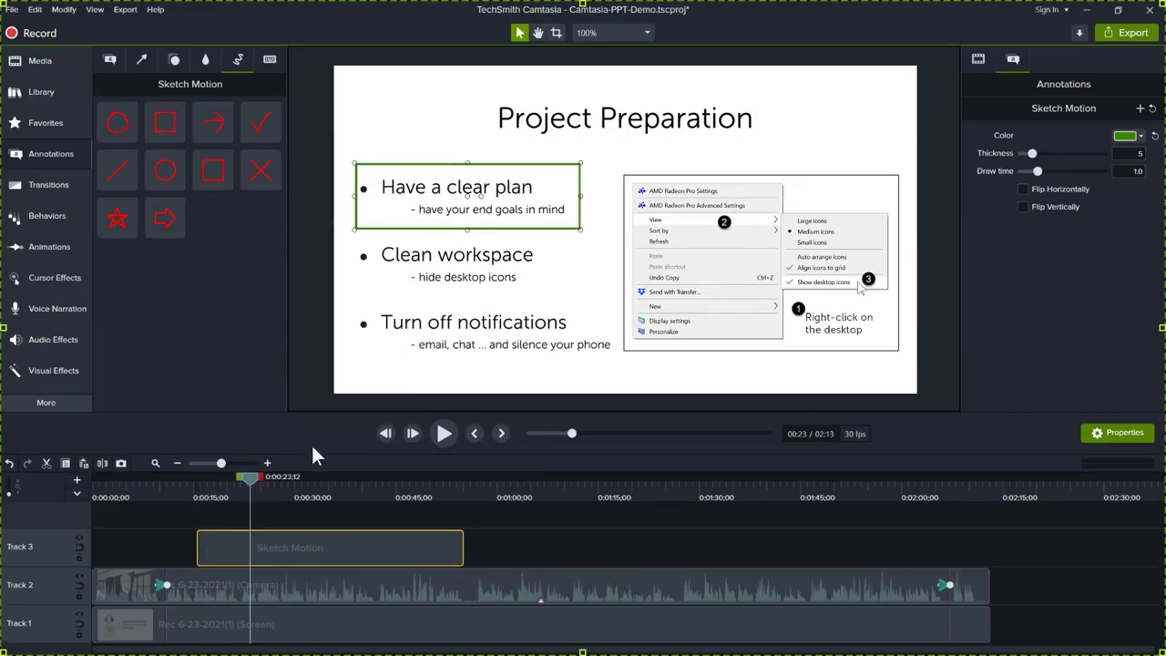
pyautogui.moveTo(248, 480); pyautogui.dragTo(233, 481)
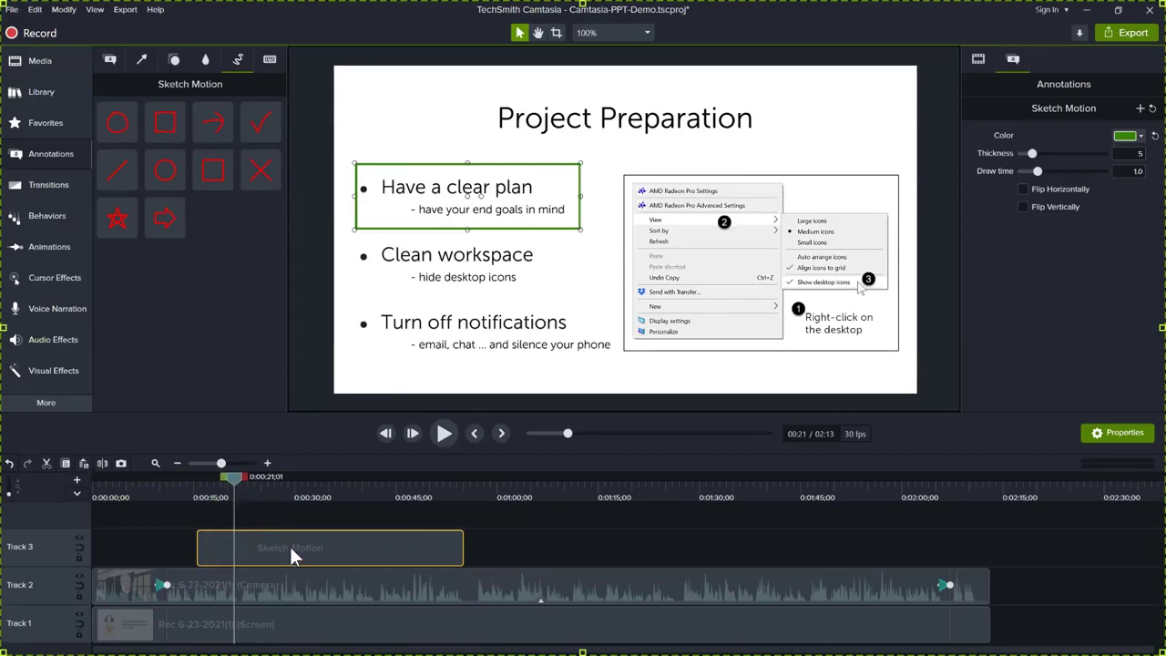
pyautogui.press('space')
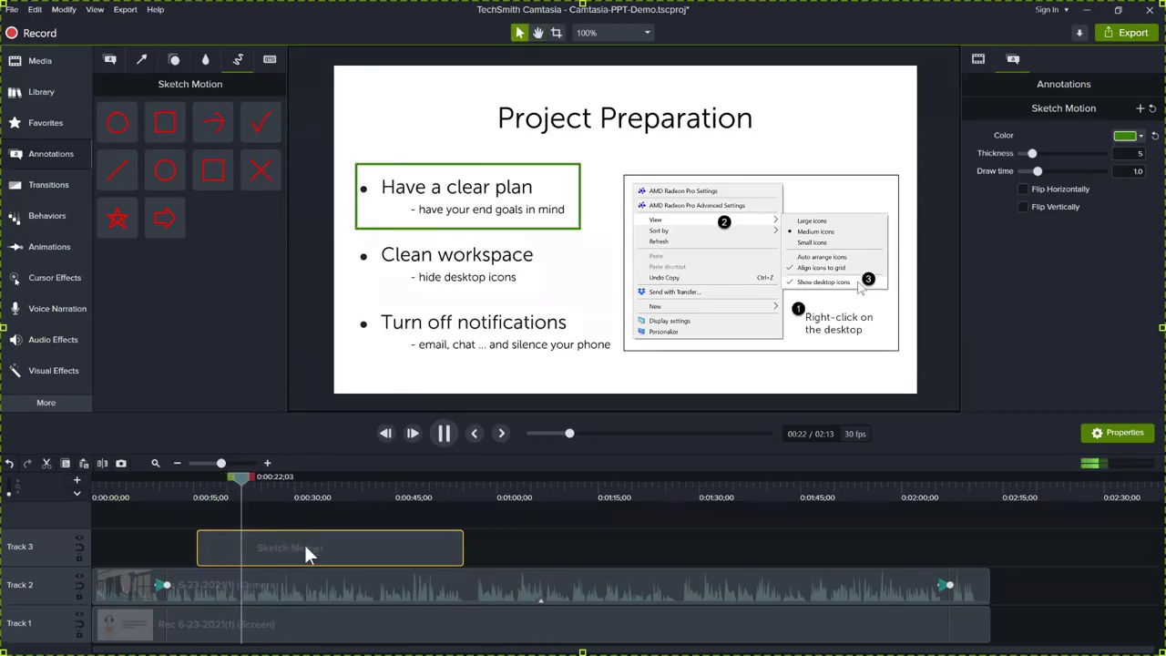
pyautogui.click(255, 486)
pyautogui.moveTo(254, 479); pyautogui.dragTo(242, 485)
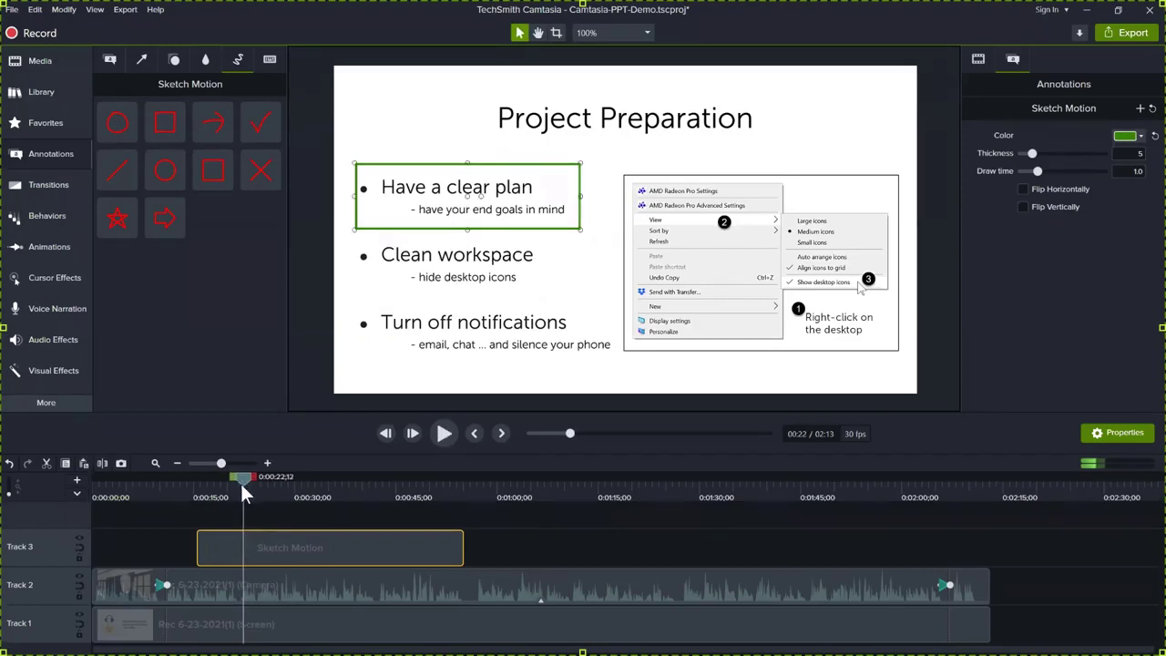
pyautogui.click(45, 247)
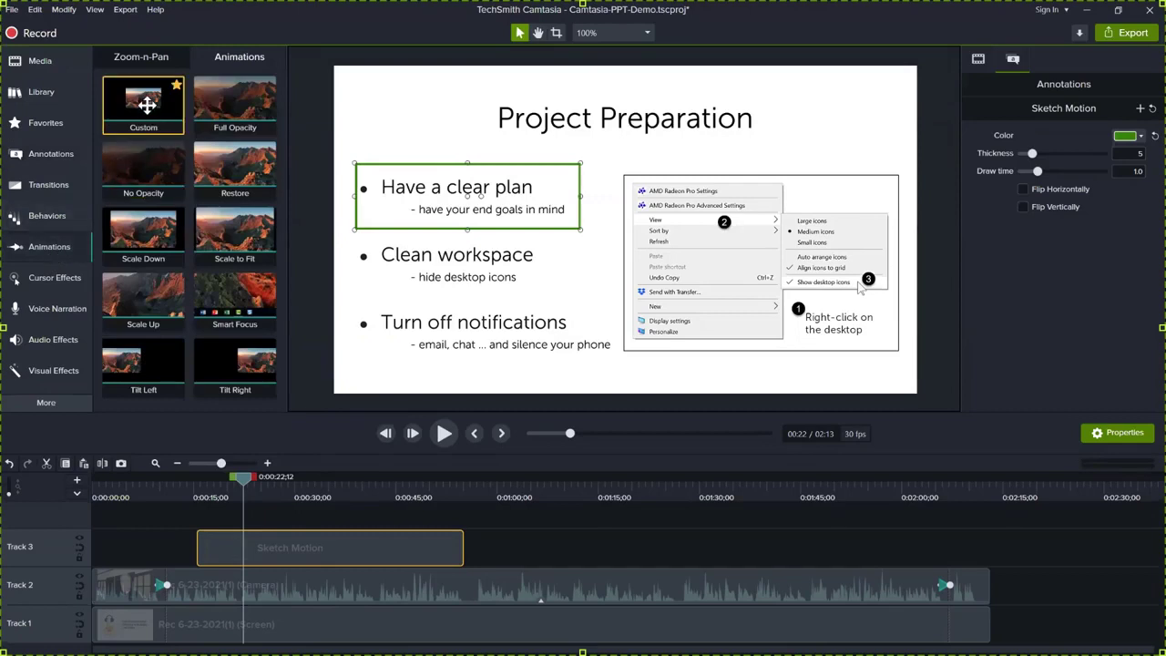
pyautogui.moveTo(149, 108)
pyautogui.mouseDown()
pyautogui.moveTo(232, 363)
pyautogui.moveTo(254, 549)
pyautogui.mouseUp()
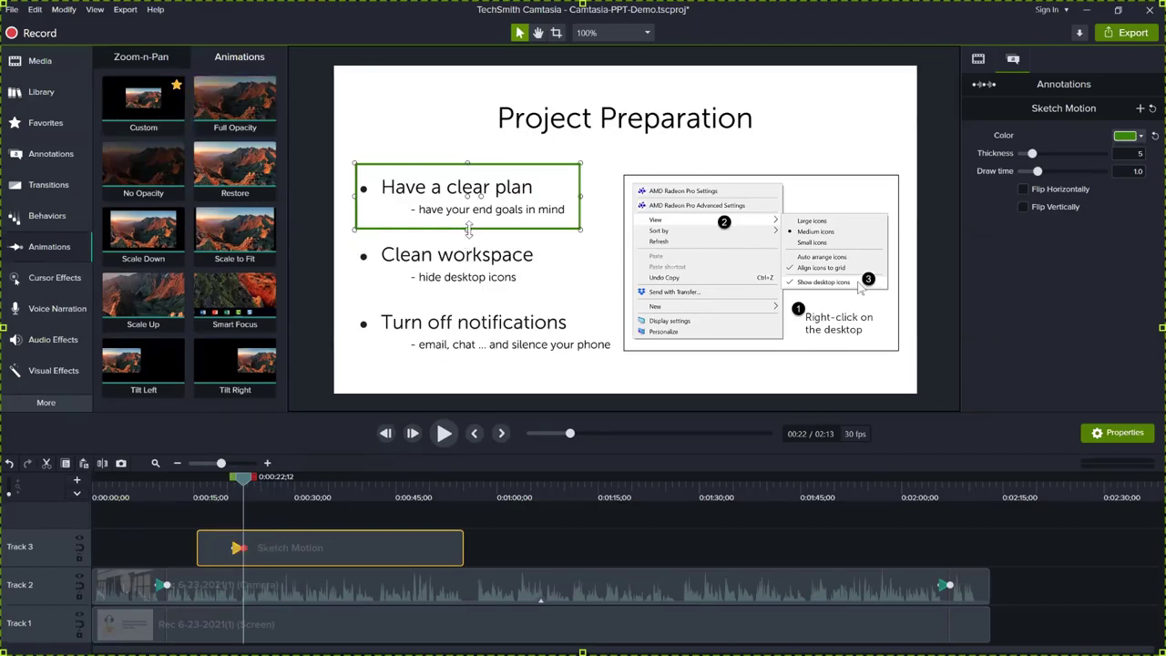
# Step: Reshape the rectangle at the animation's end so it frames only the "Clean workspace" bullet and its sub-line
pyautogui.moveTo(467, 231); pyautogui.dragTo(468, 299)
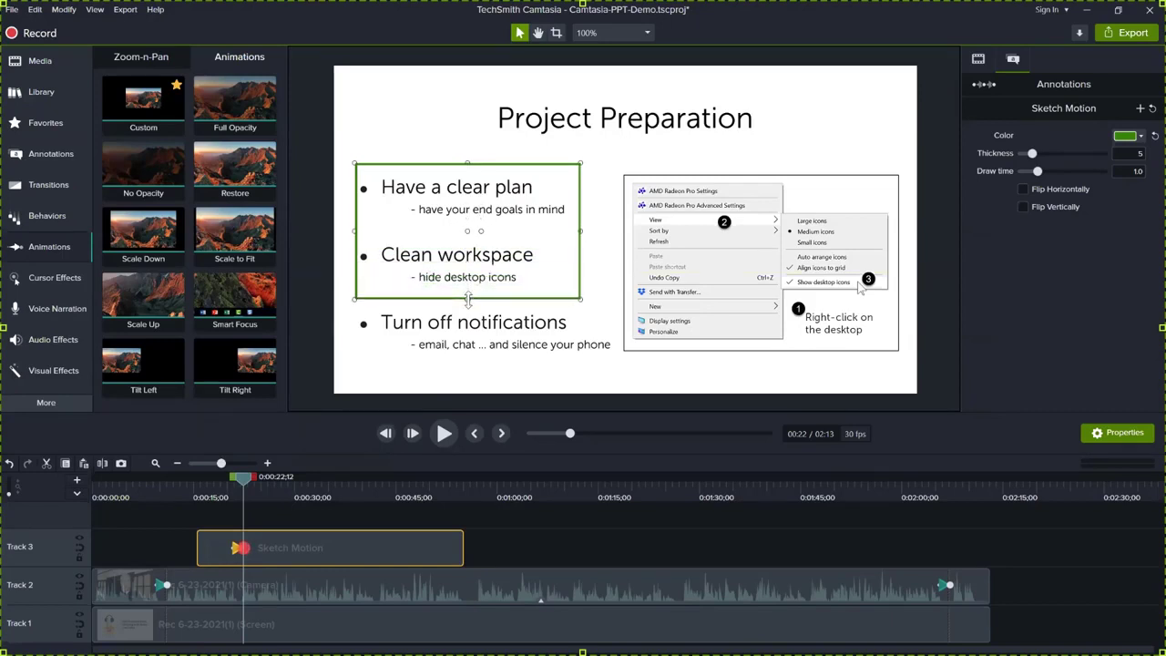
pyautogui.moveTo(468, 163); pyautogui.dragTo(468, 225)
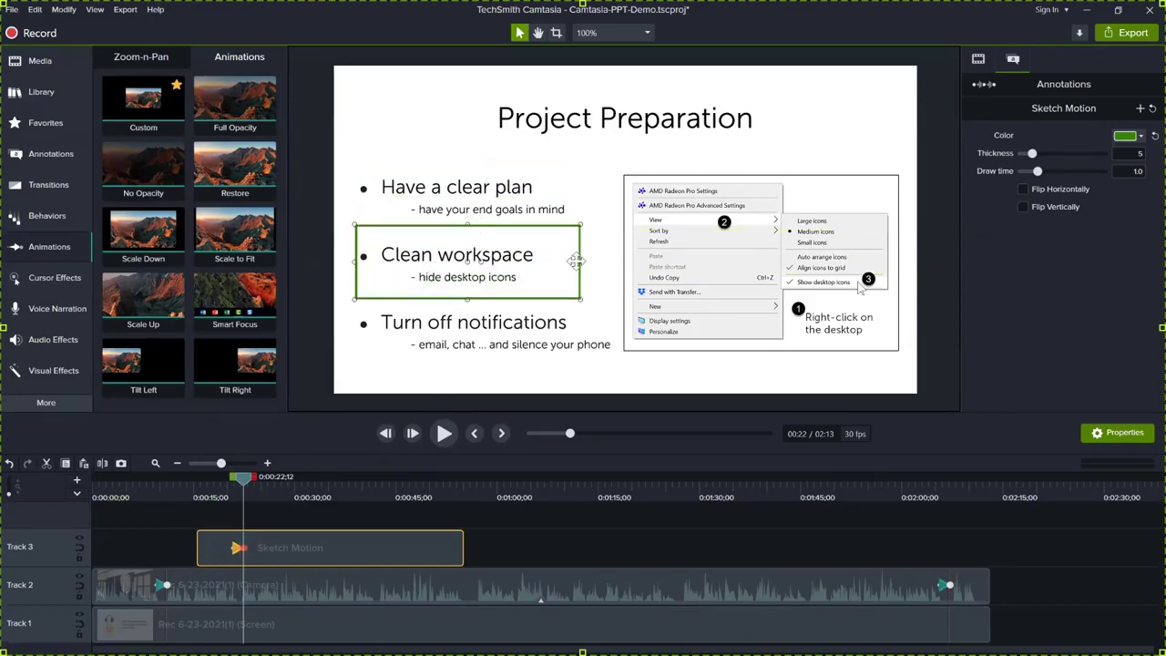
pyautogui.moveTo(580, 262); pyautogui.dragTo(554, 263)
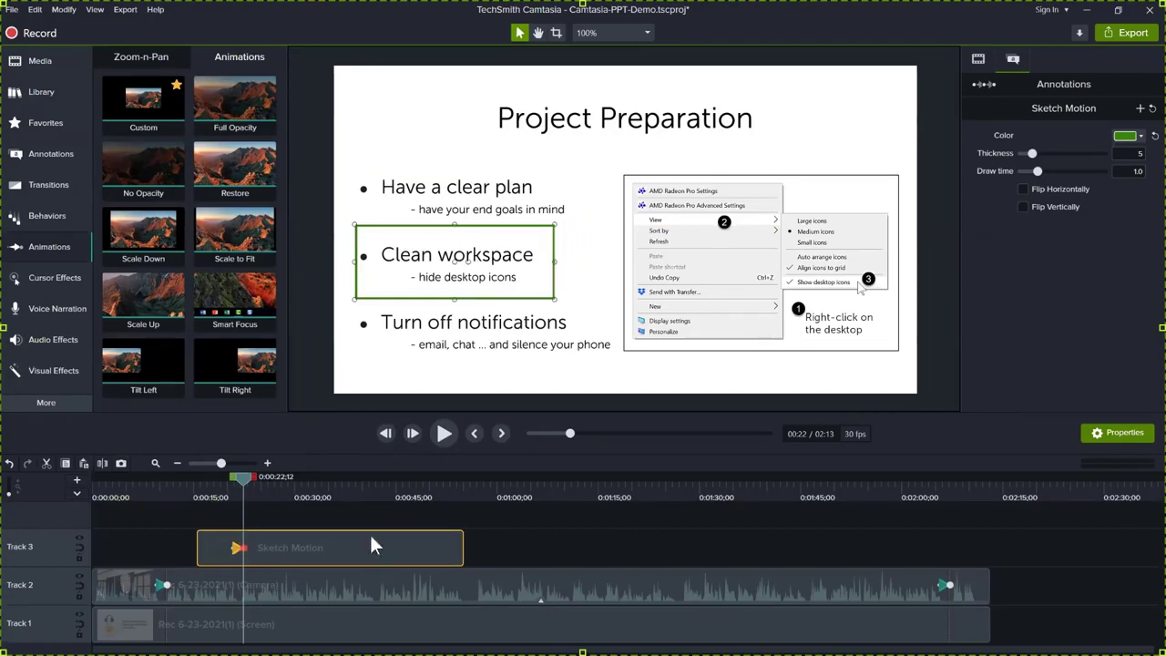
# Step: Play the timeline from about 0:00:18;08 to check the rectangle's move between the first two bullets
pyautogui.moveTo(240, 476); pyautogui.dragTo(217, 484)
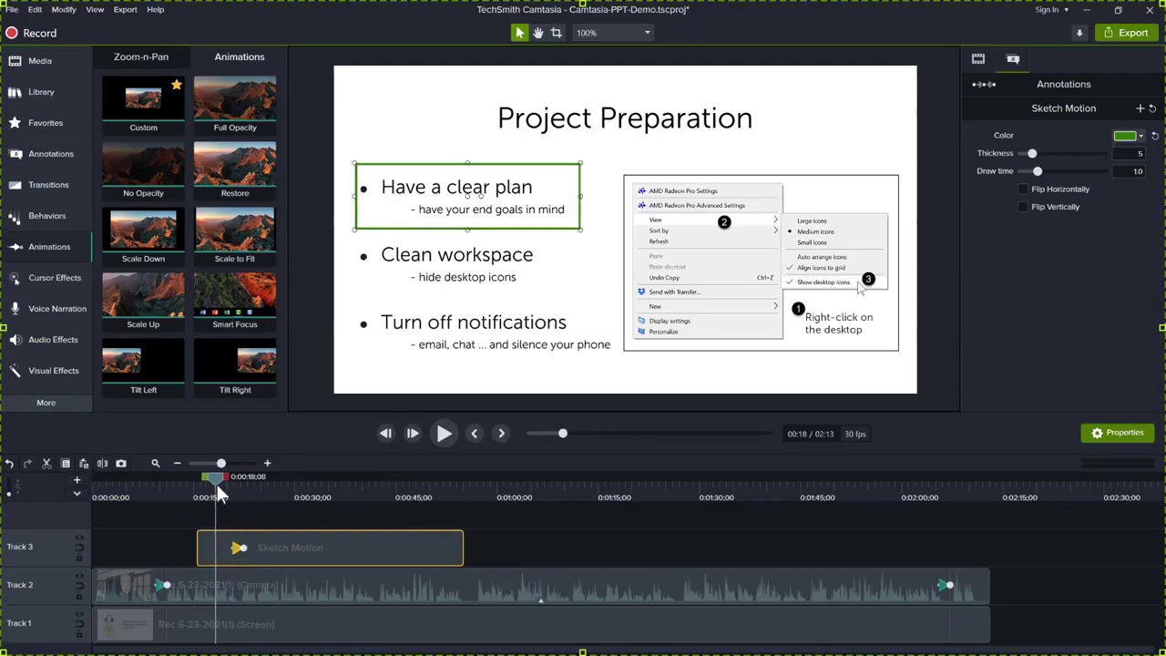
pyautogui.press('space')
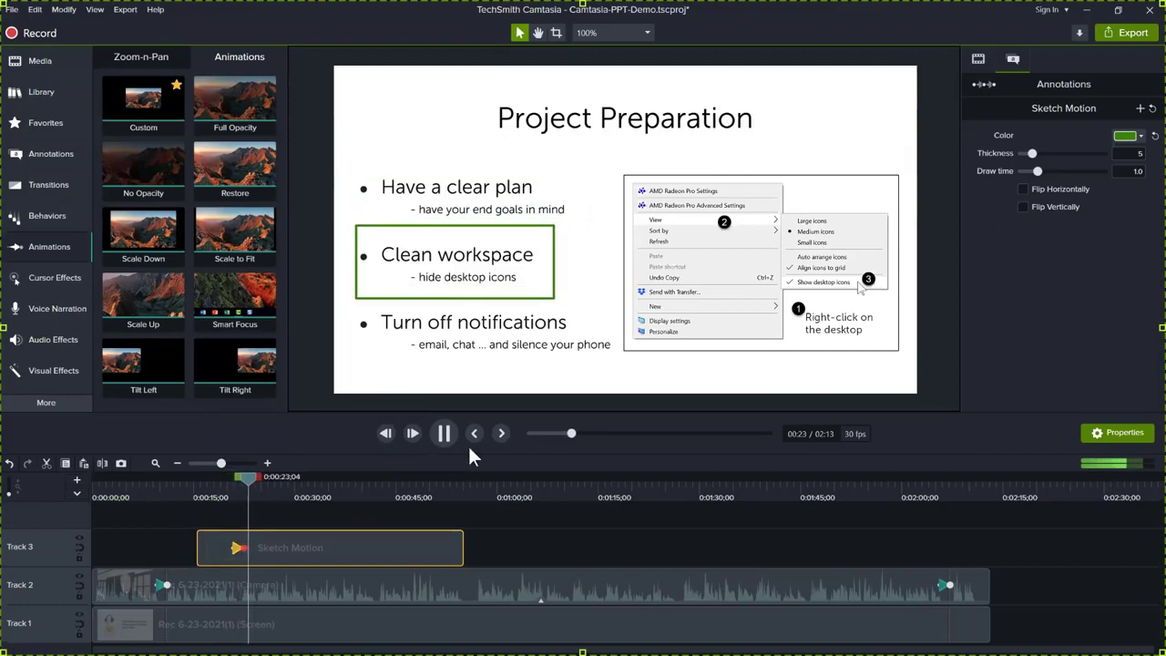
pyautogui.press('space')
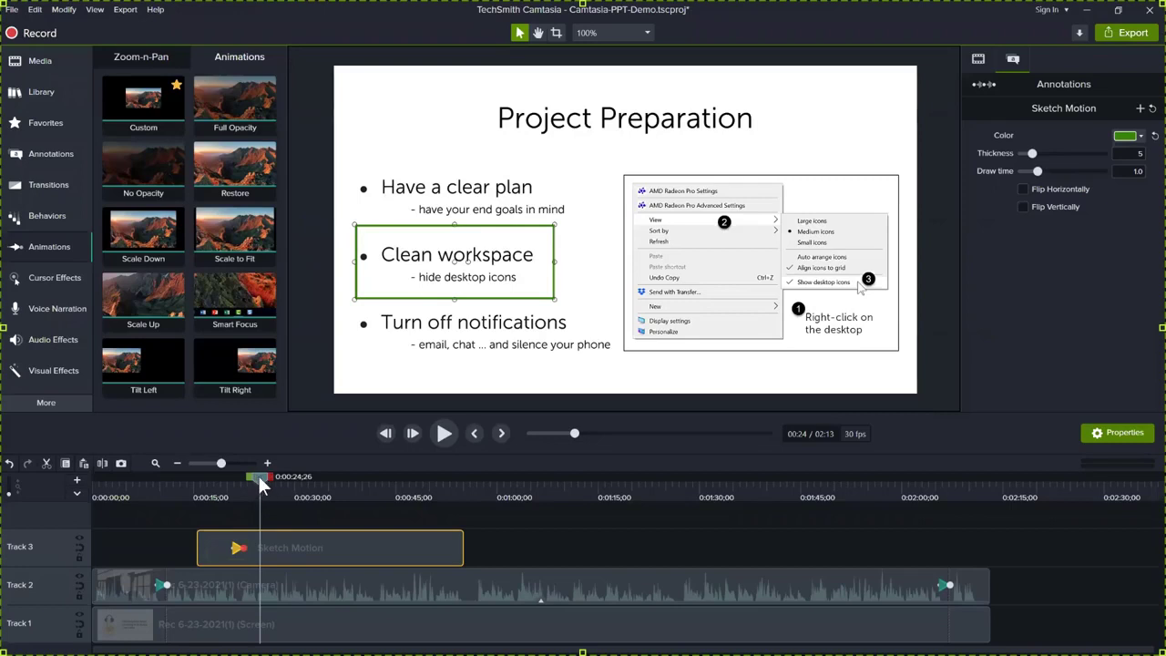
# Step: Add a second Custom animation to the Sketch Motion clip, ending at 0:00:43;08
pyautogui.moveTo(257, 476); pyautogui.dragTo(376, 500)
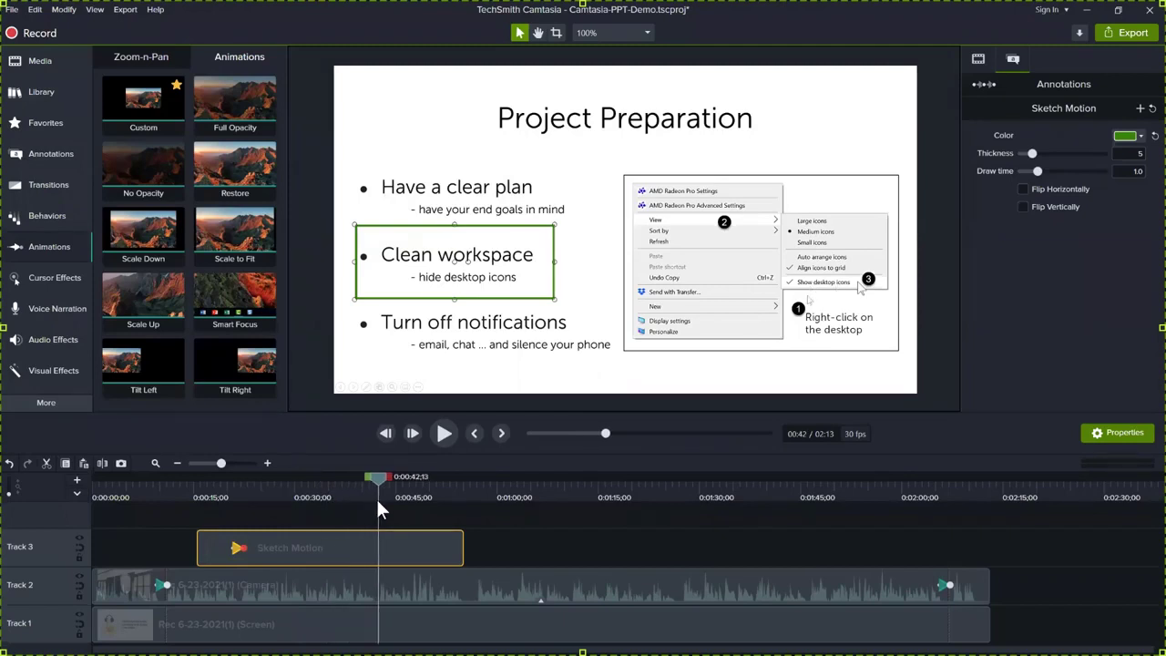
pyautogui.press('space')
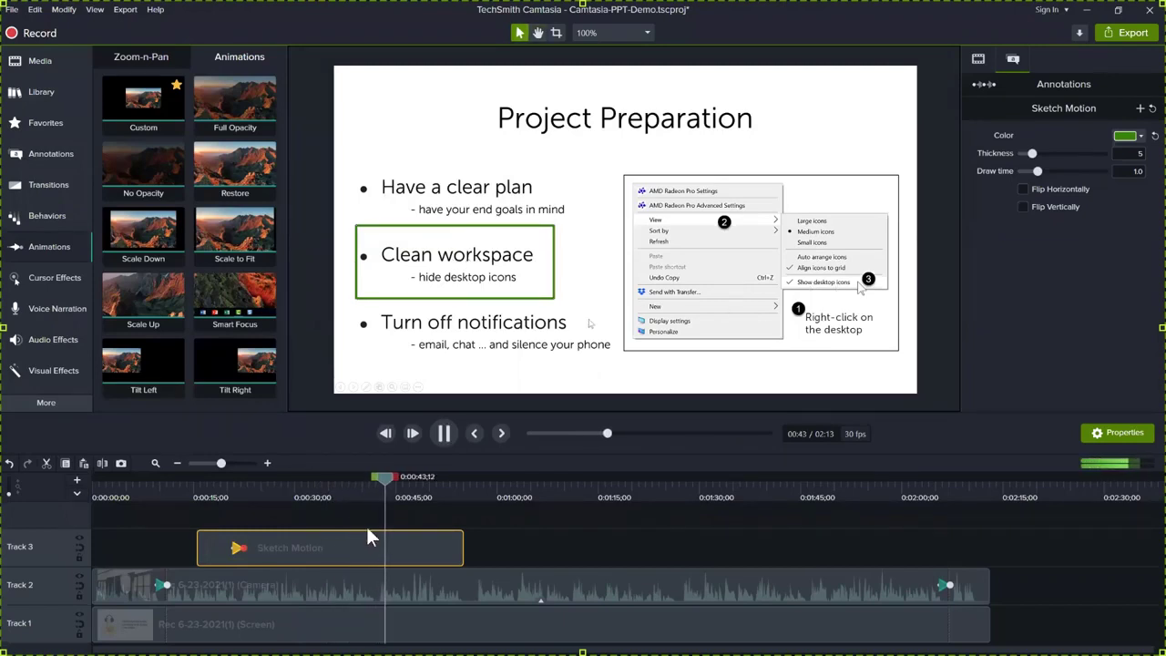
pyautogui.moveTo(389, 478); pyautogui.dragTo(381, 481)
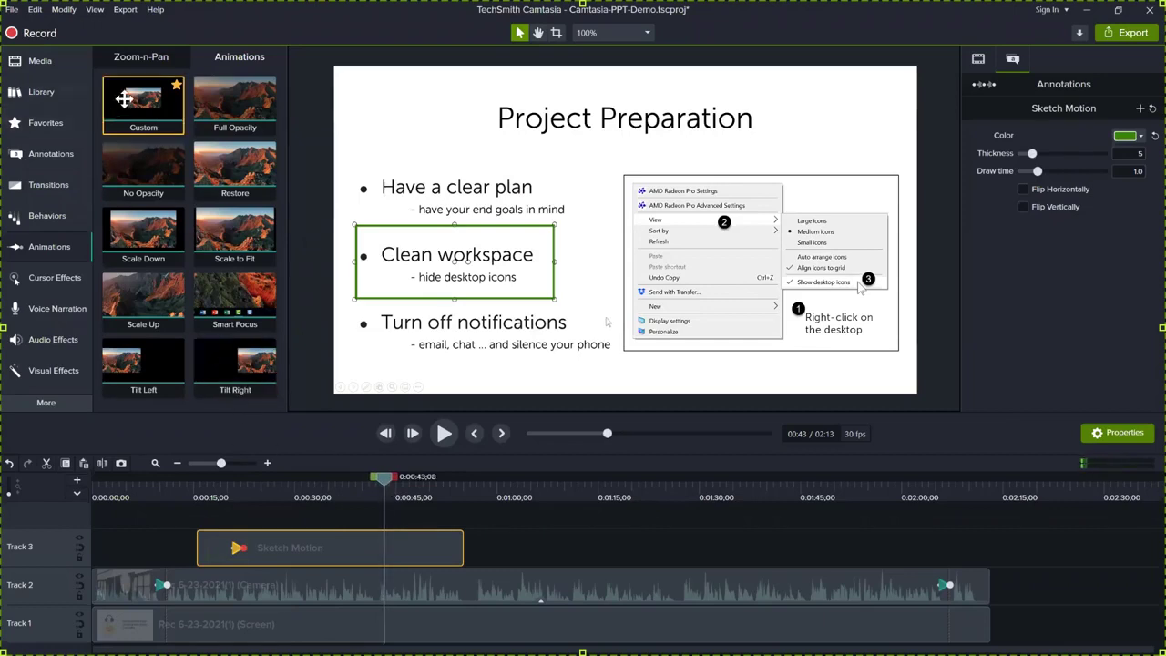
pyautogui.moveTo(142, 104)
pyautogui.mouseDown()
pyautogui.moveTo(338, 424)
pyautogui.moveTo(385, 549)
pyautogui.mouseUp()
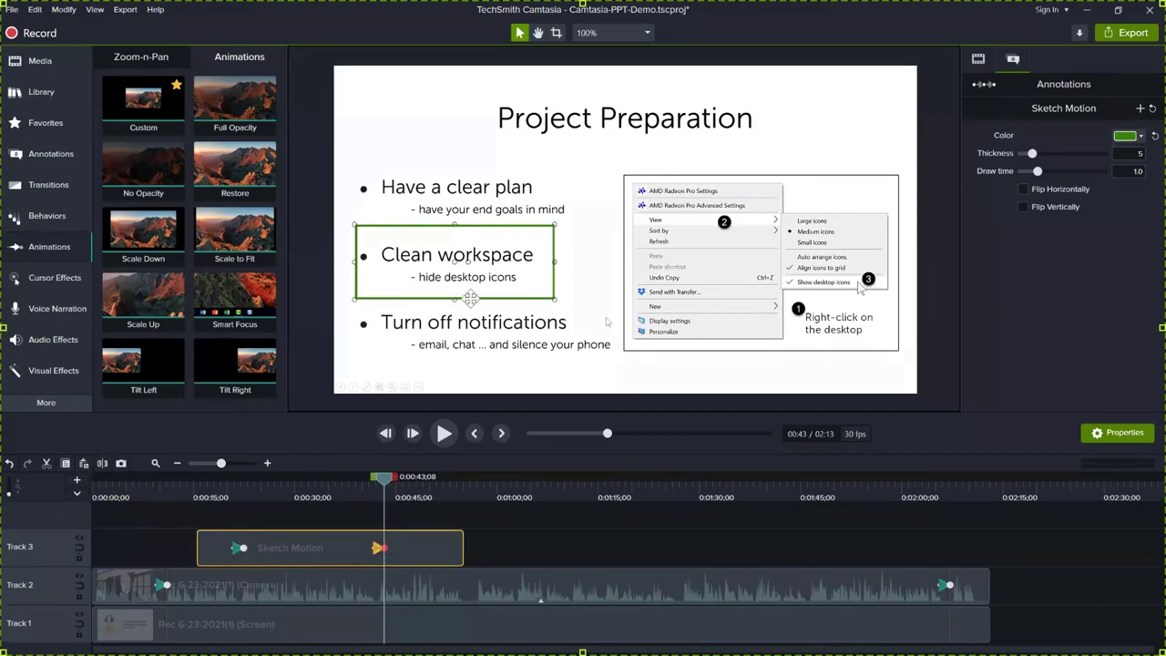
# Step: Reshape the rectangle at the second animation's end so it frames only the "Turn off notifications" bullet and its sub-line
pyautogui.moveTo(455, 299); pyautogui.dragTo(459, 362)
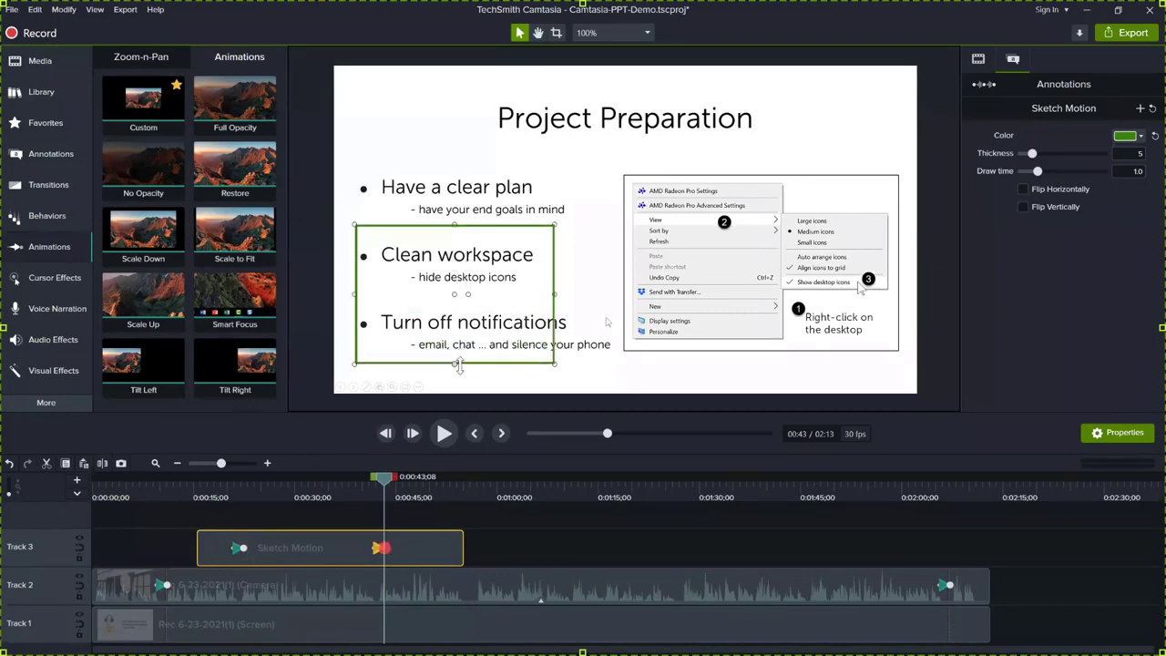
pyautogui.moveTo(455, 231); pyautogui.dragTo(455, 293)
pyautogui.moveTo(554, 325); pyautogui.dragTo(618, 329)
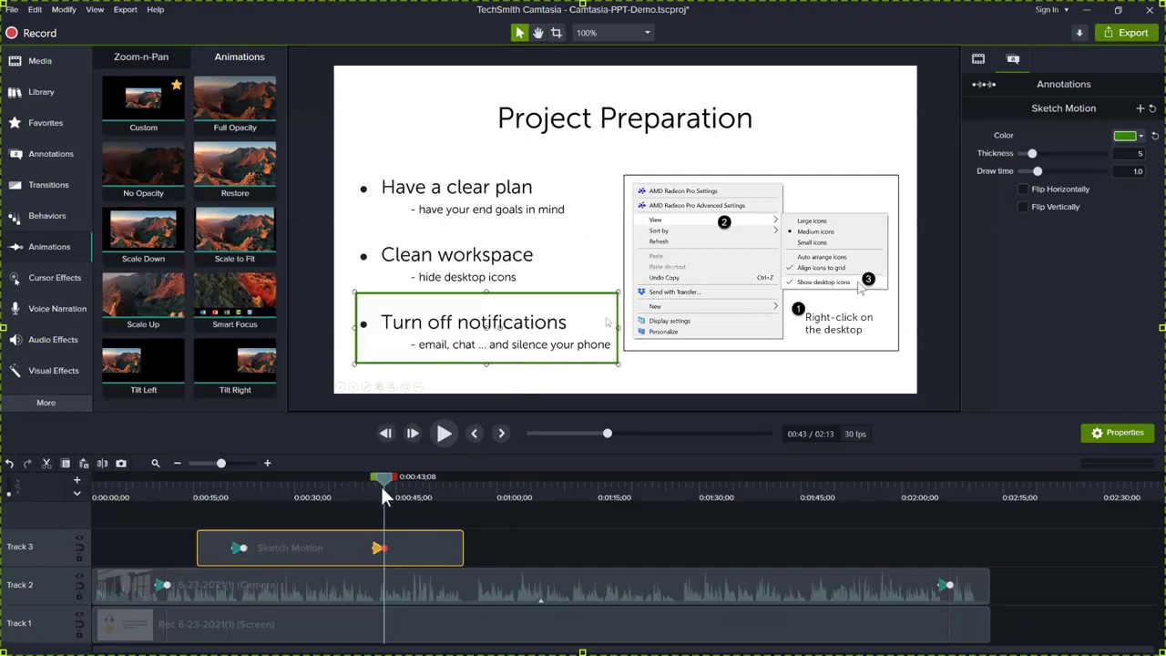
# Step: Play the timeline from about 0:00:38;20 to check the rectangle's move to the "Turn off notifications" bullet
pyautogui.moveTo(384, 485); pyautogui.dragTo(351, 482)
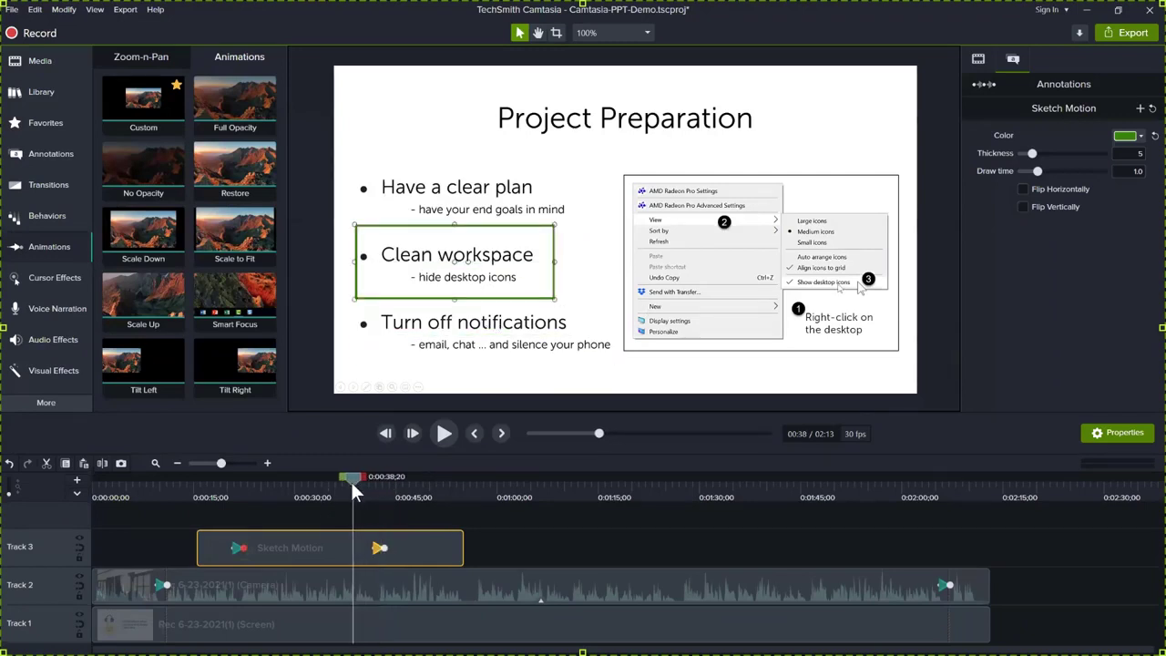
pyautogui.press('space')
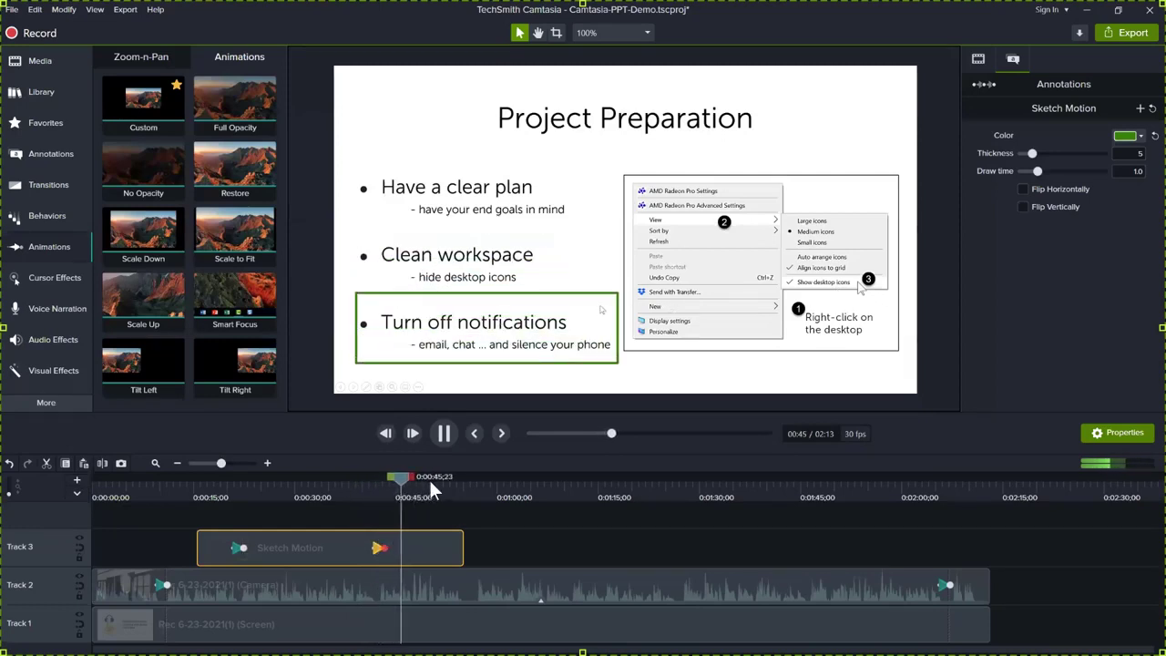
pyautogui.press('space')
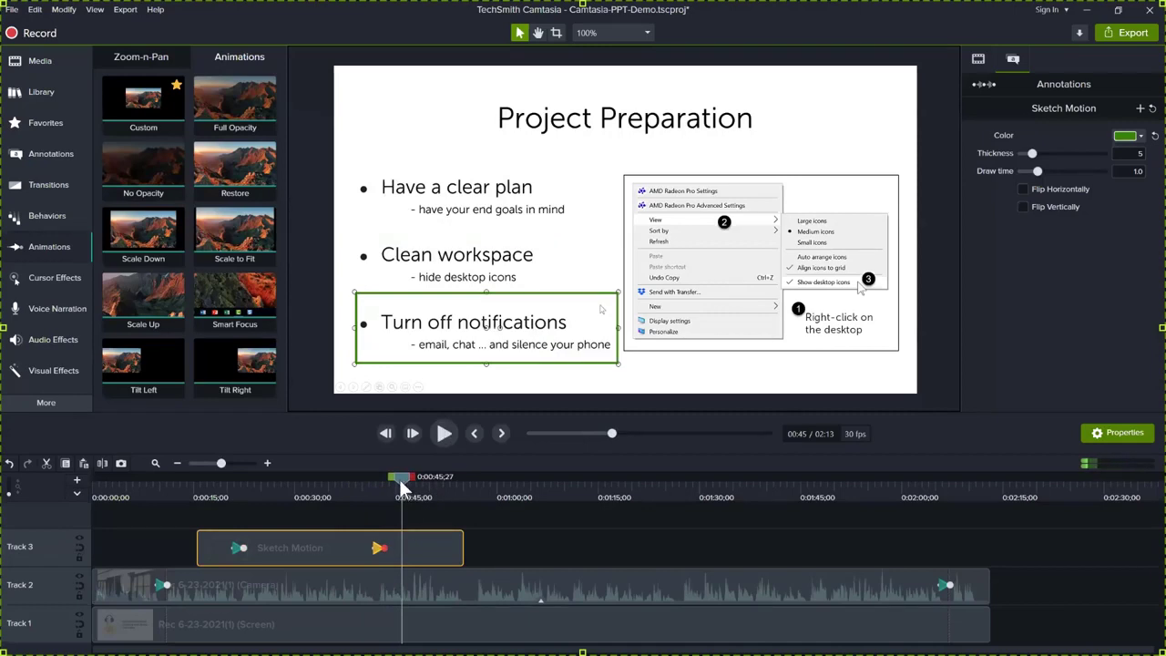
# Step: Add a Fade transition from the Fades type to the end of the Sketch Motion clip on Track 3
pyautogui.moveTo(399, 479)
pyautogui.mouseDown()
pyautogui.moveTo(365, 490)
pyautogui.moveTo(456, 510)
pyautogui.moveTo(446, 510)
pyautogui.mouseUp()
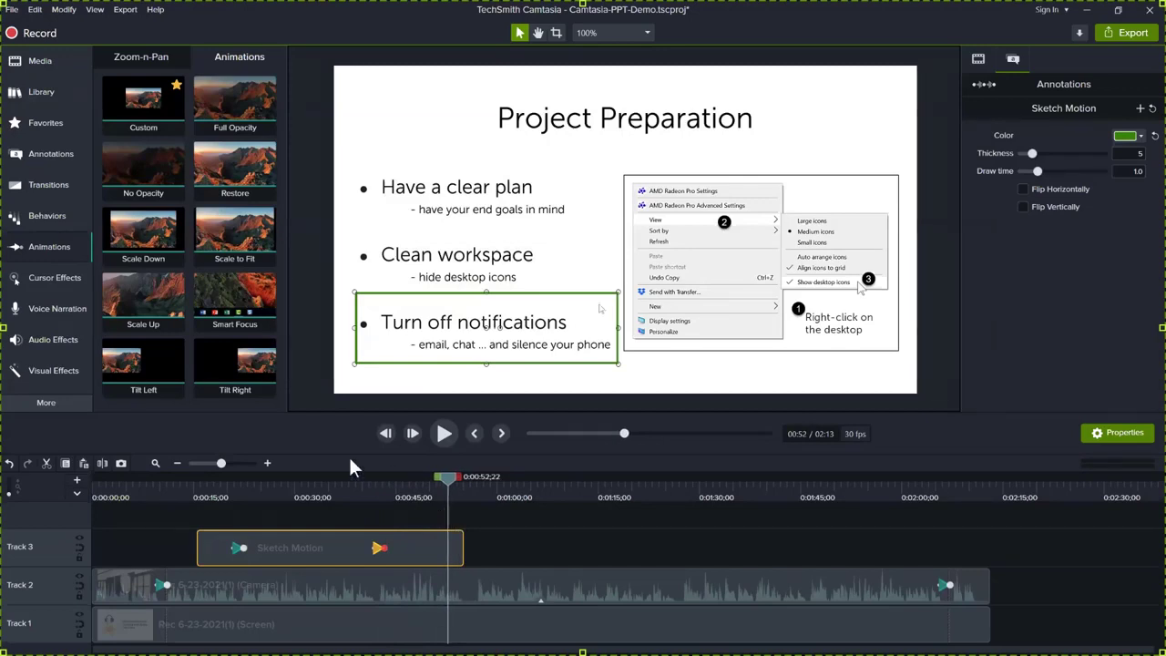
pyautogui.click(48, 185)
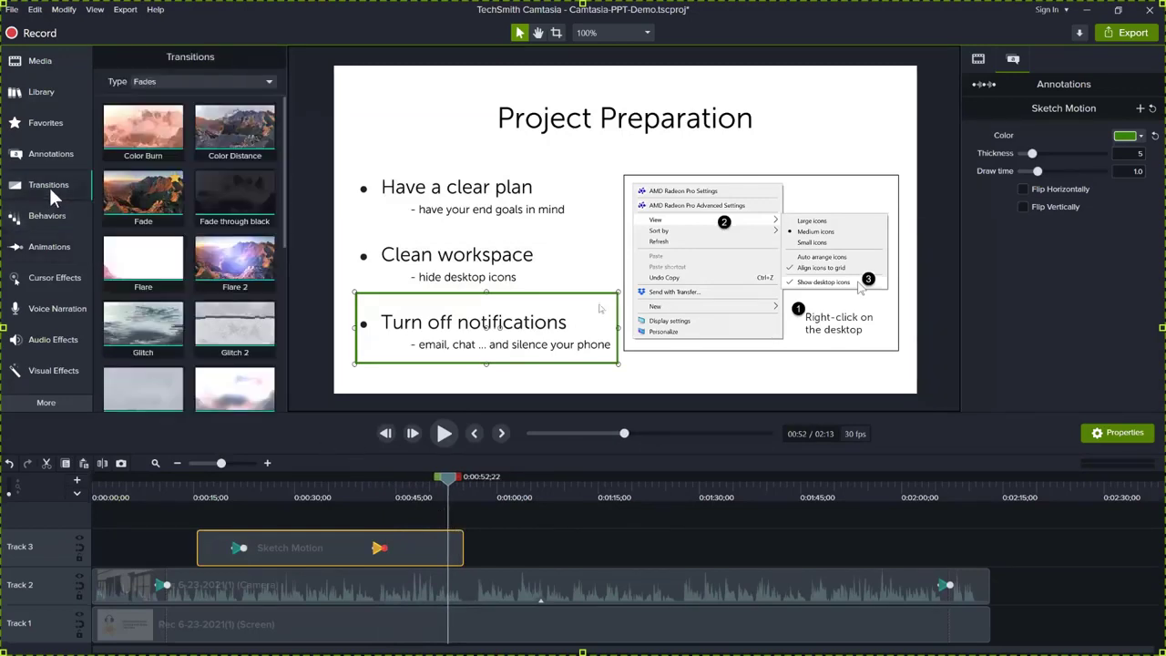
pyautogui.moveTo(447, 481)
pyautogui.mouseDown()
pyautogui.moveTo(472, 484)
pyautogui.moveTo(443, 481)
pyautogui.mouseUp()
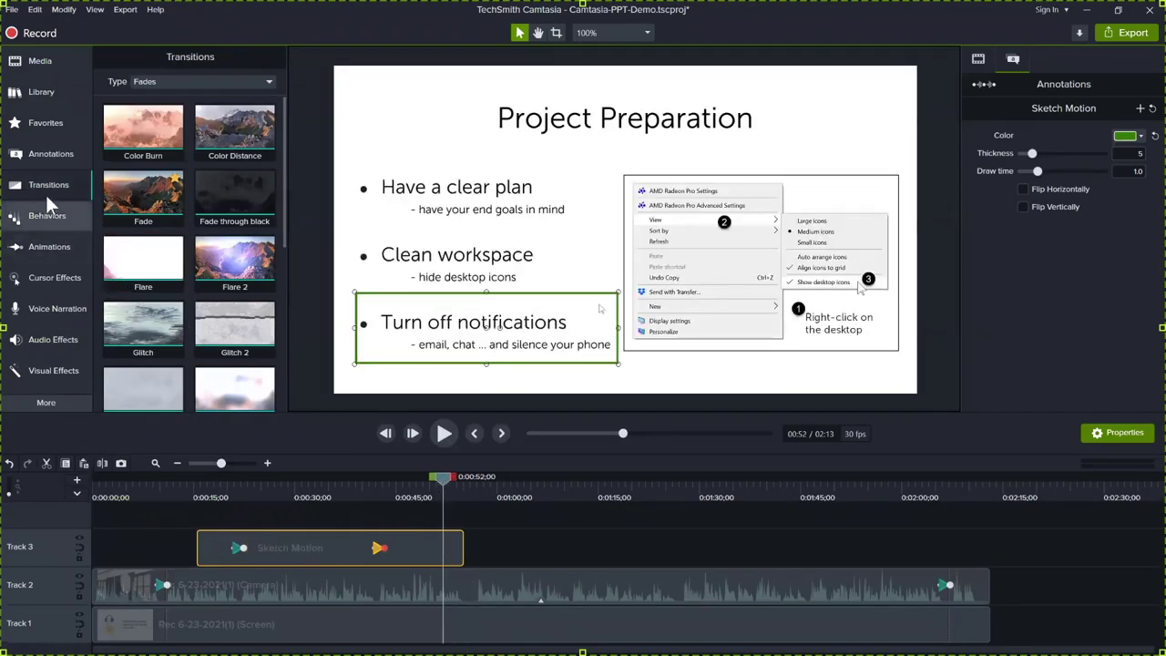
pyautogui.click(207, 81)
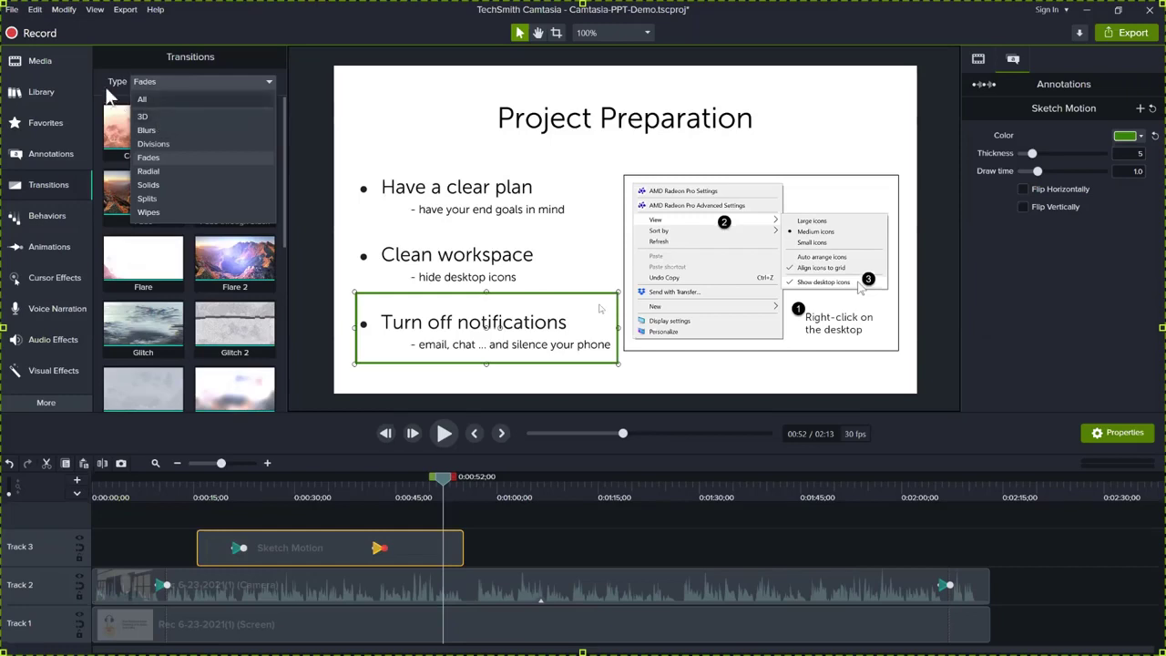
pyautogui.click(155, 157)
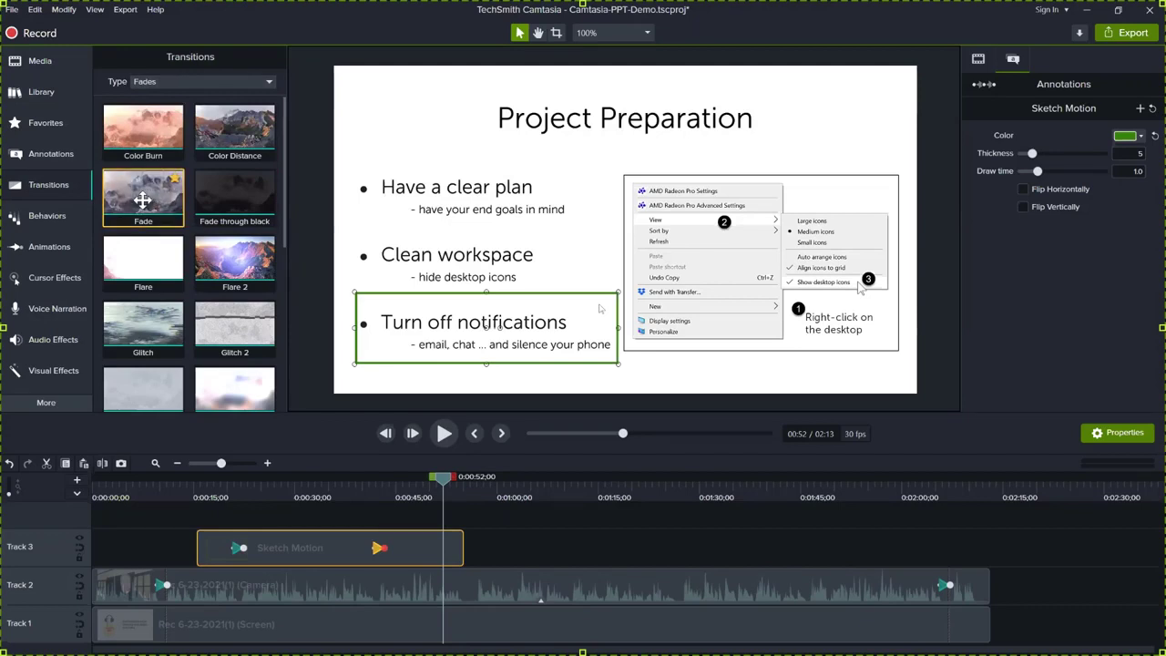
pyautogui.moveTo(143, 199)
pyautogui.mouseDown()
pyautogui.moveTo(323, 459)
pyautogui.moveTo(261, 487)
pyautogui.moveTo(212, 553)
pyautogui.moveTo(313, 497)
pyautogui.moveTo(442, 526)
pyautogui.moveTo(450, 547)
pyautogui.mouseUp()
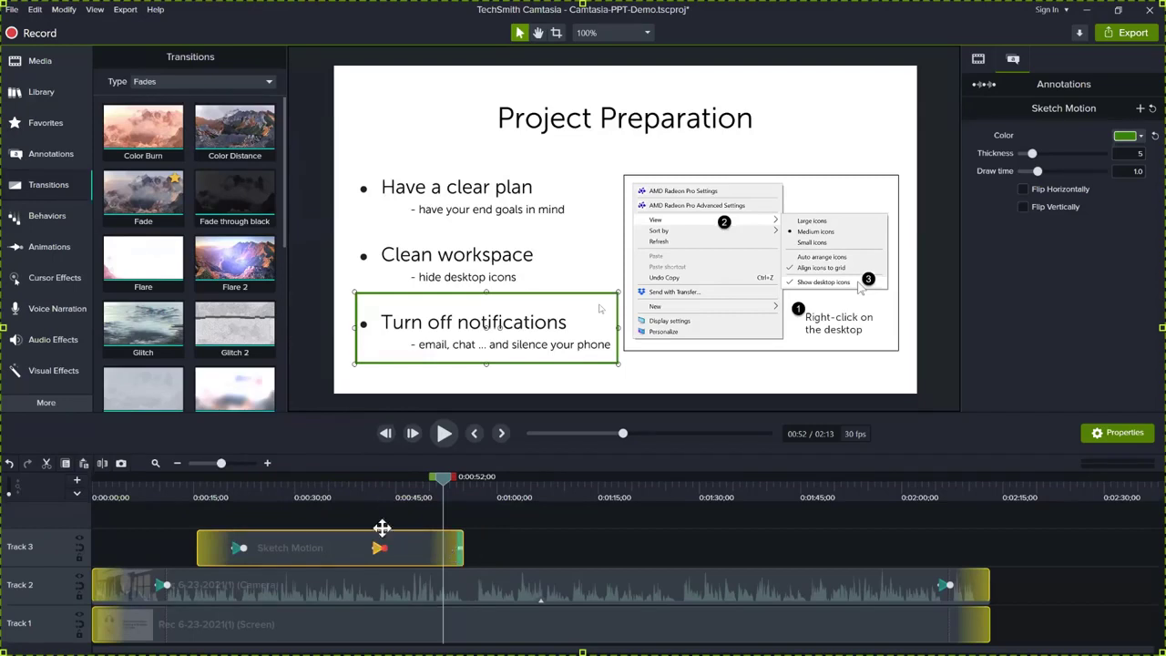
pyautogui.moveTo(382, 529)
pyautogui.mouseDown()
pyautogui.moveTo(281, 524)
pyautogui.moveTo(272, 539)
pyautogui.moveTo(278, 520)
pyautogui.moveTo(398, 521)
pyautogui.moveTo(443, 541)
pyautogui.mouseUp()
pyautogui.moveTo(442, 483); pyautogui.dragTo(330, 479)
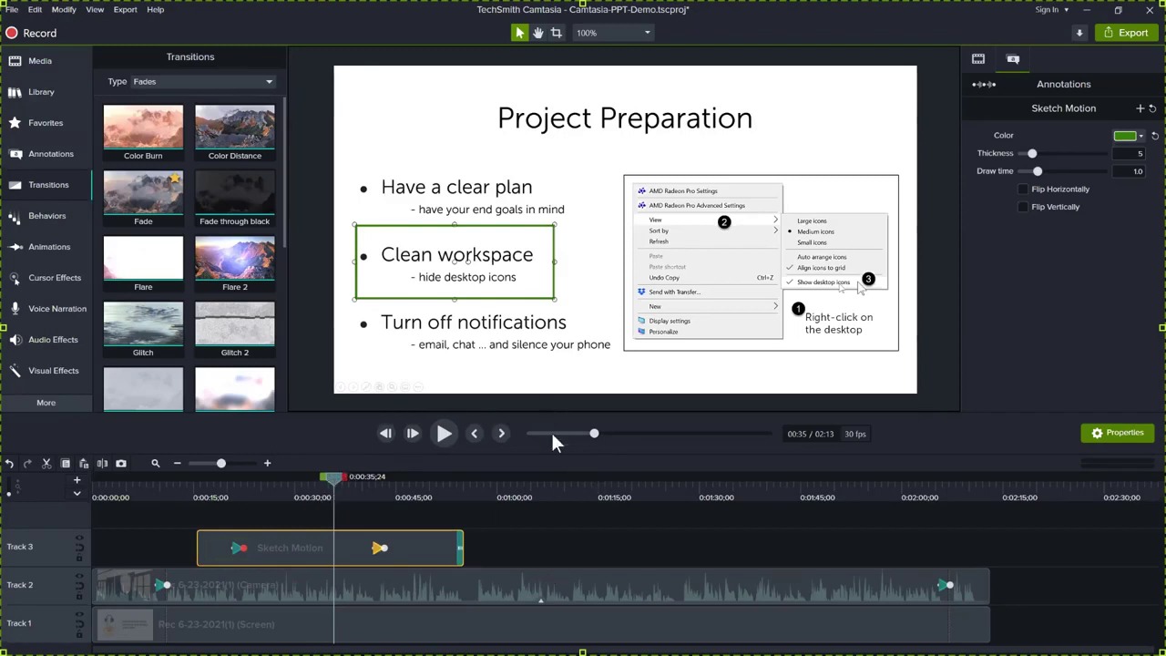
# Step: Examine the production presets offered for exporting to a local file, and leave the wizard without producing the video
pyautogui.click(1130, 37)
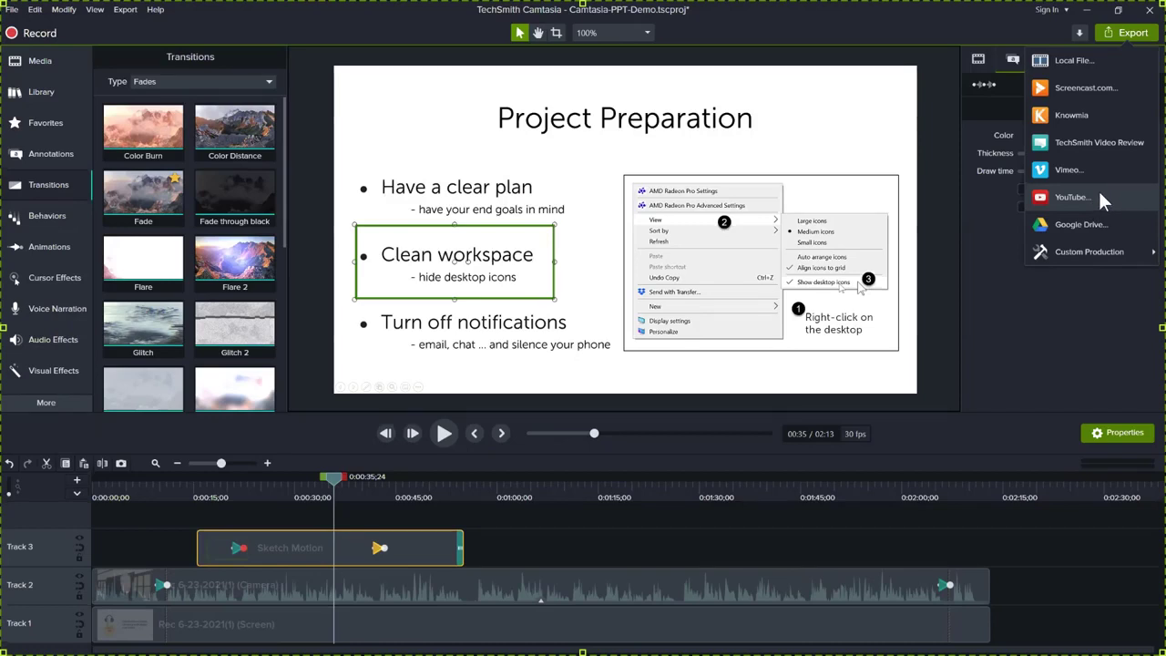
pyautogui.click(1074, 60)
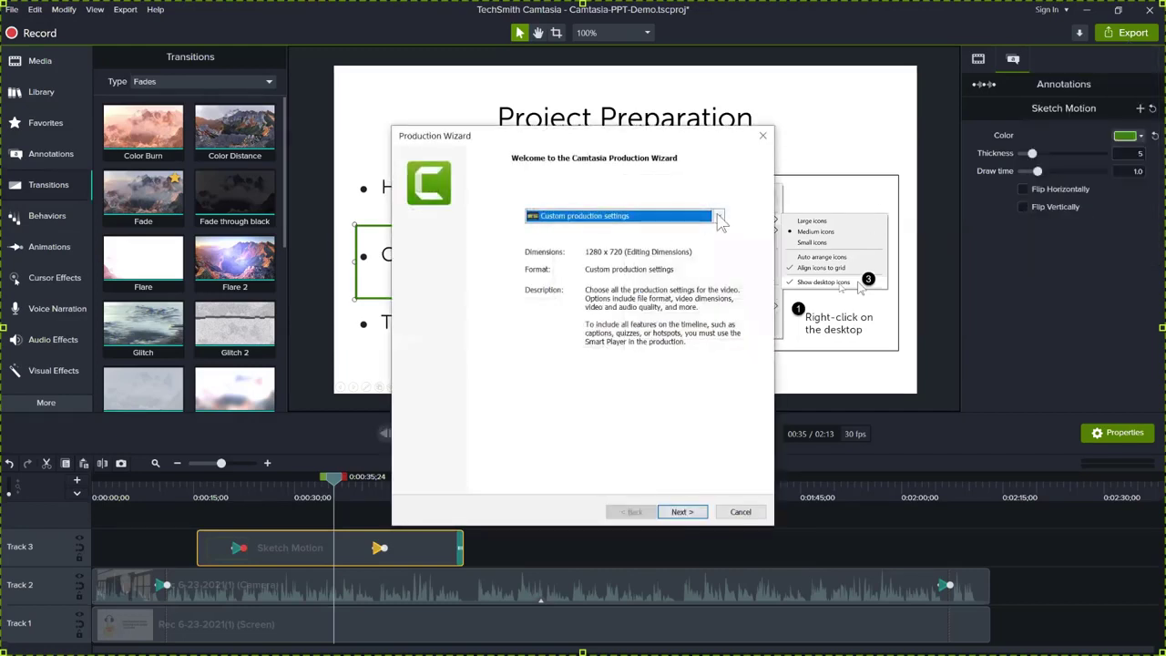
pyautogui.click(719, 217)
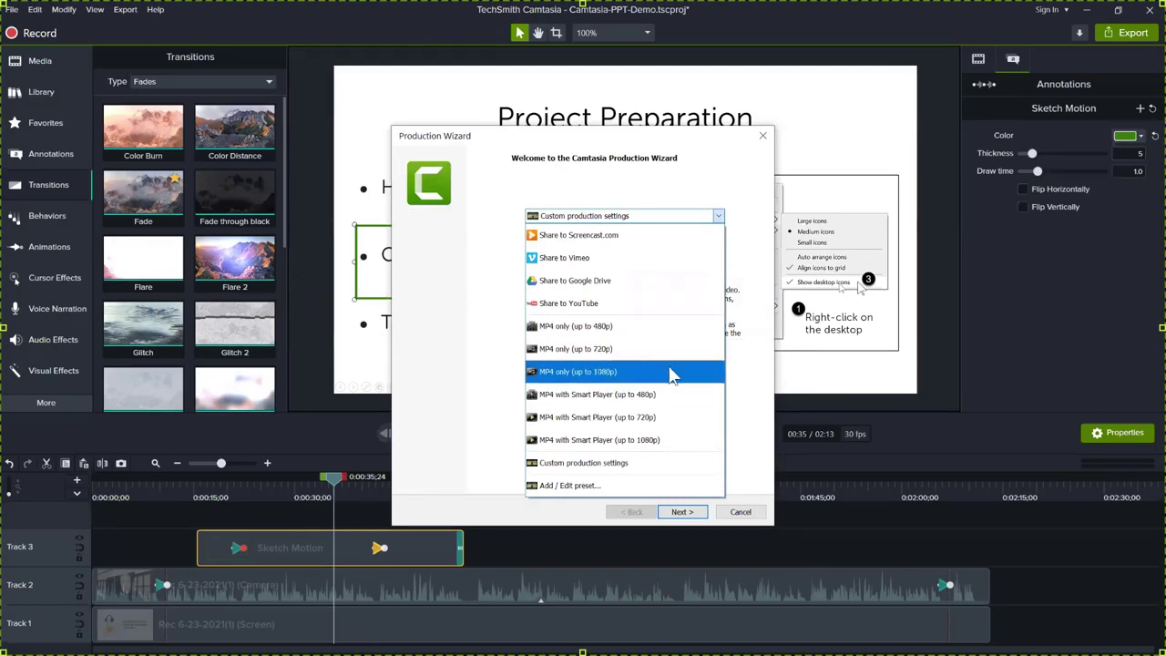
pyautogui.click(702, 156)
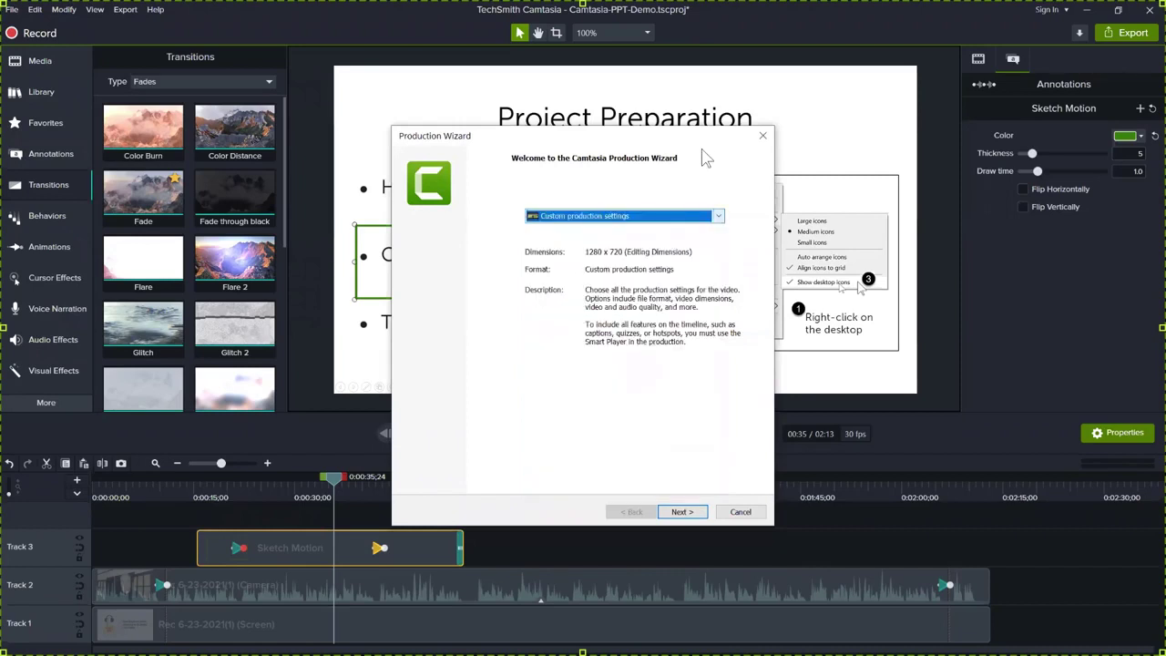
pyautogui.click(740, 512)
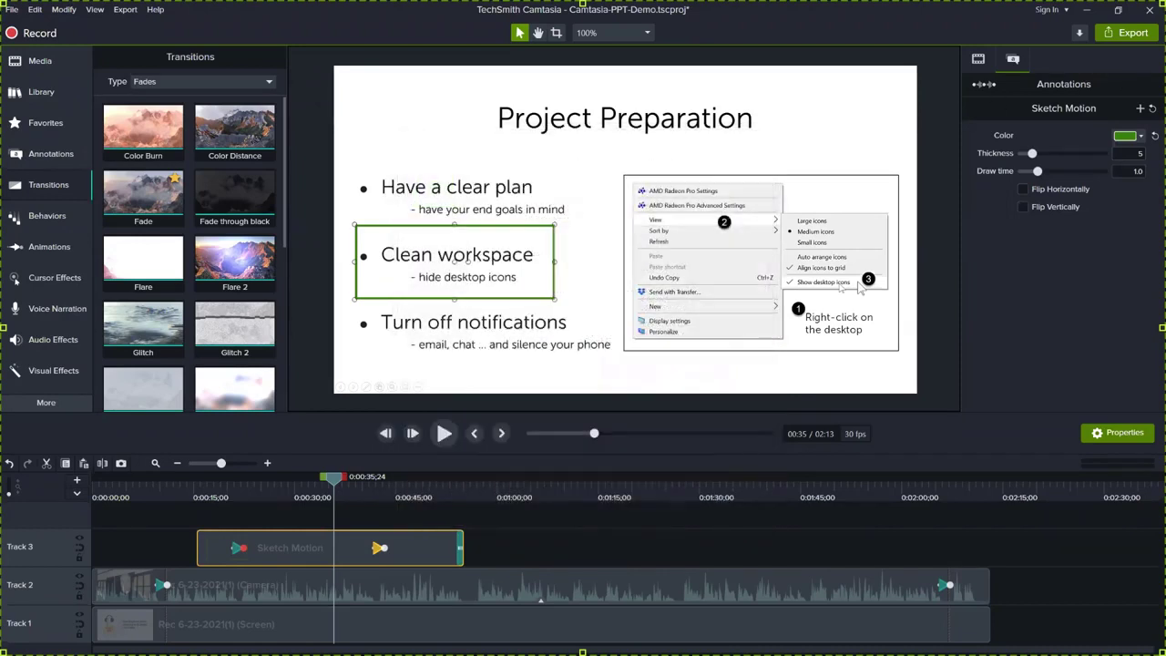
# Step: Examine the YouTube export's title, description and privacy options, and leave the wizard without uploading
pyautogui.click(1134, 38)
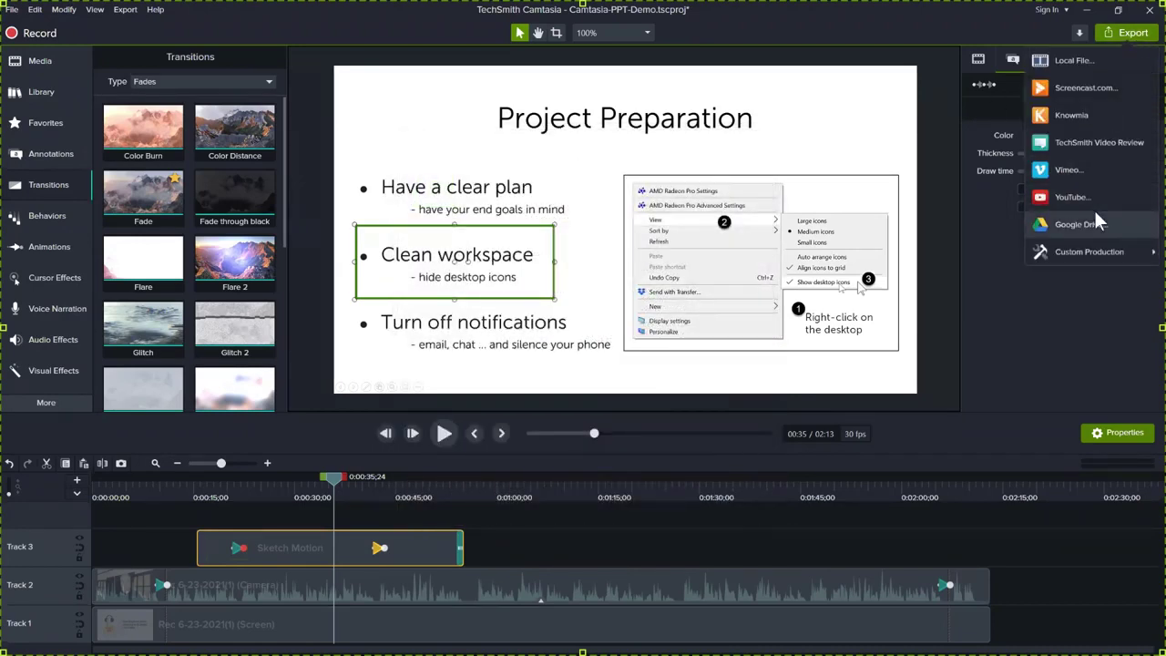
pyautogui.click(1087, 195)
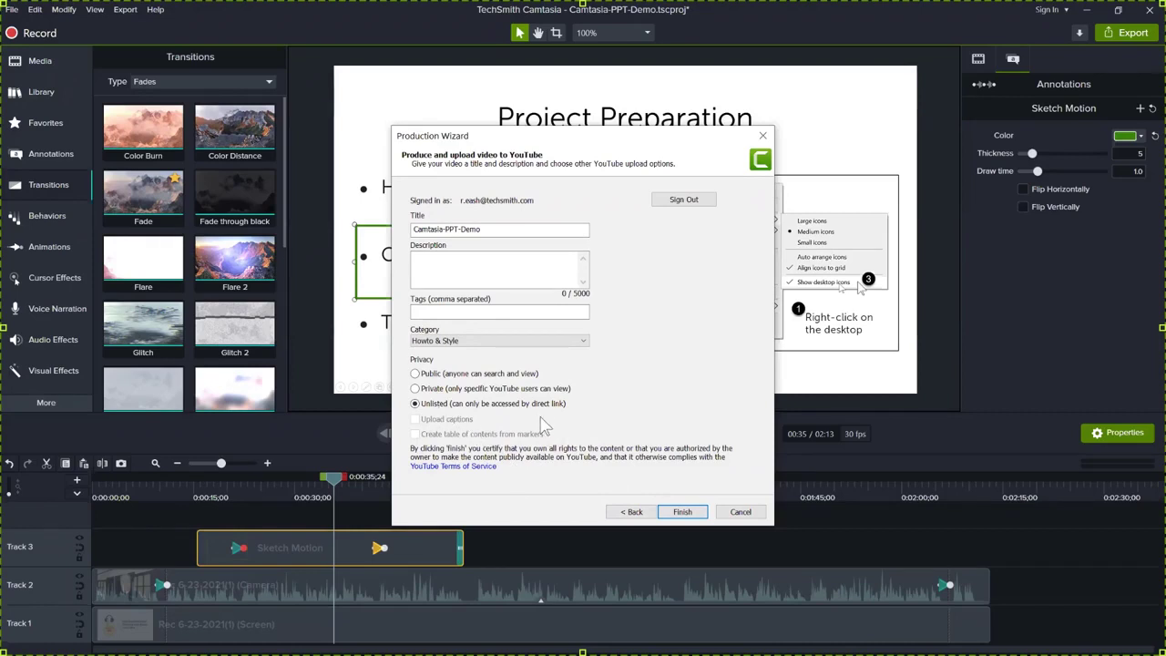
pyautogui.click(741, 511)
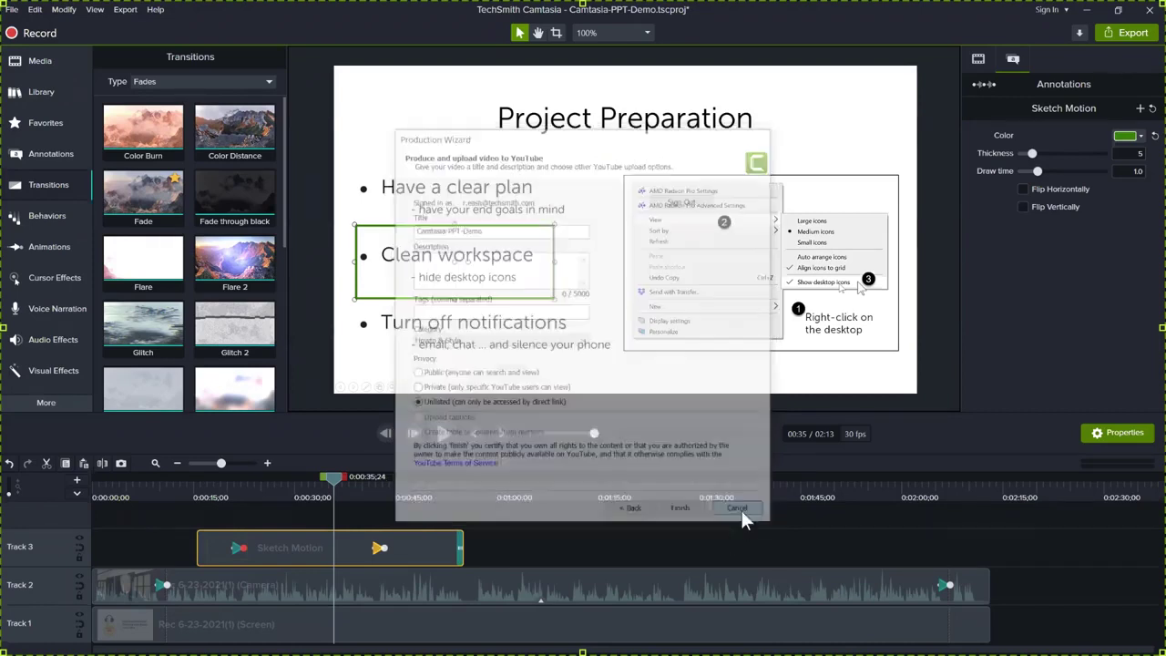
# Step: Add a timeline marker at 0:00:11;05 and name it "Project Preparation"
pyautogui.moveTo(330, 475); pyautogui.dragTo(170, 488)
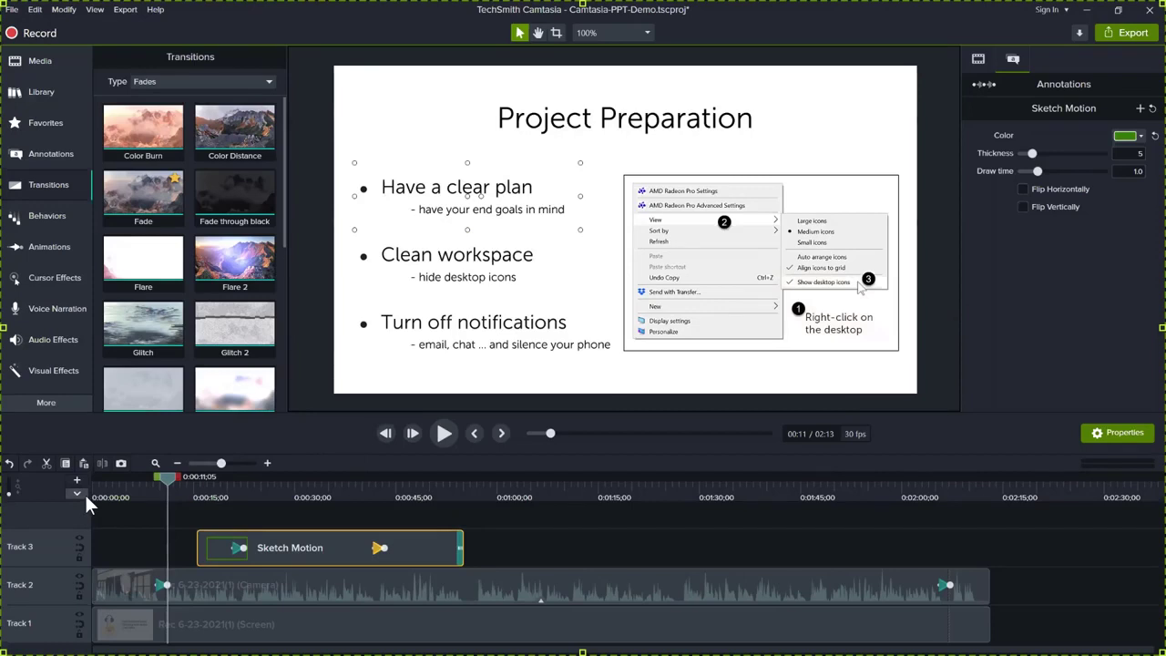
pyautogui.press('m')
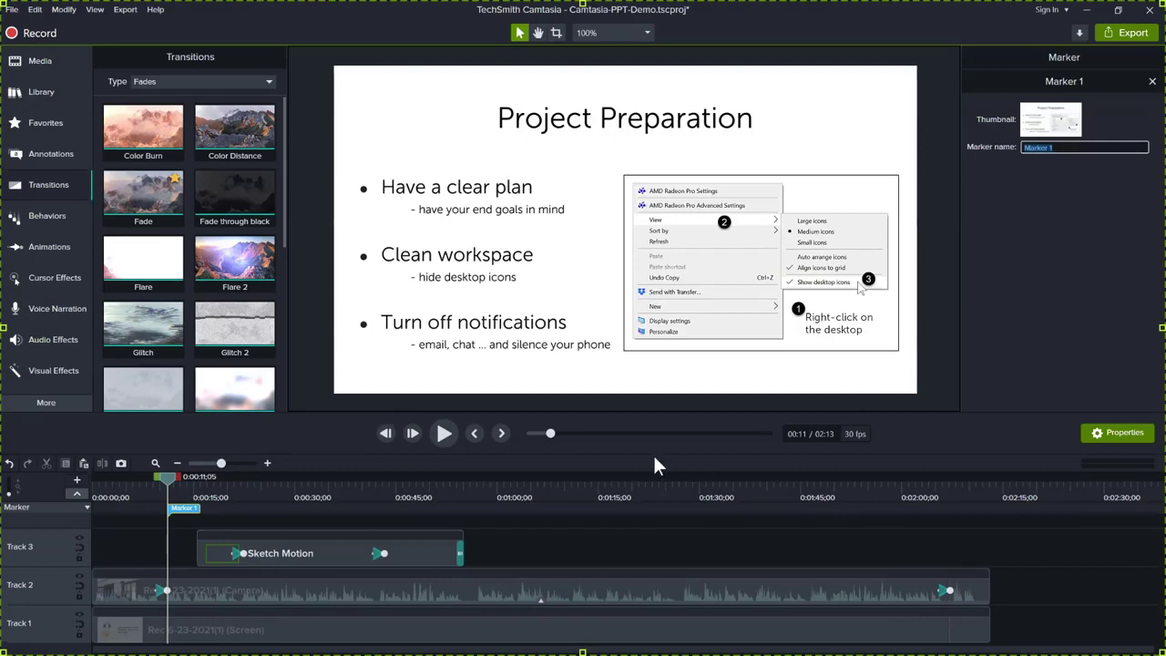
pyautogui.write('Project Preparation')
pyautogui.press('Return')
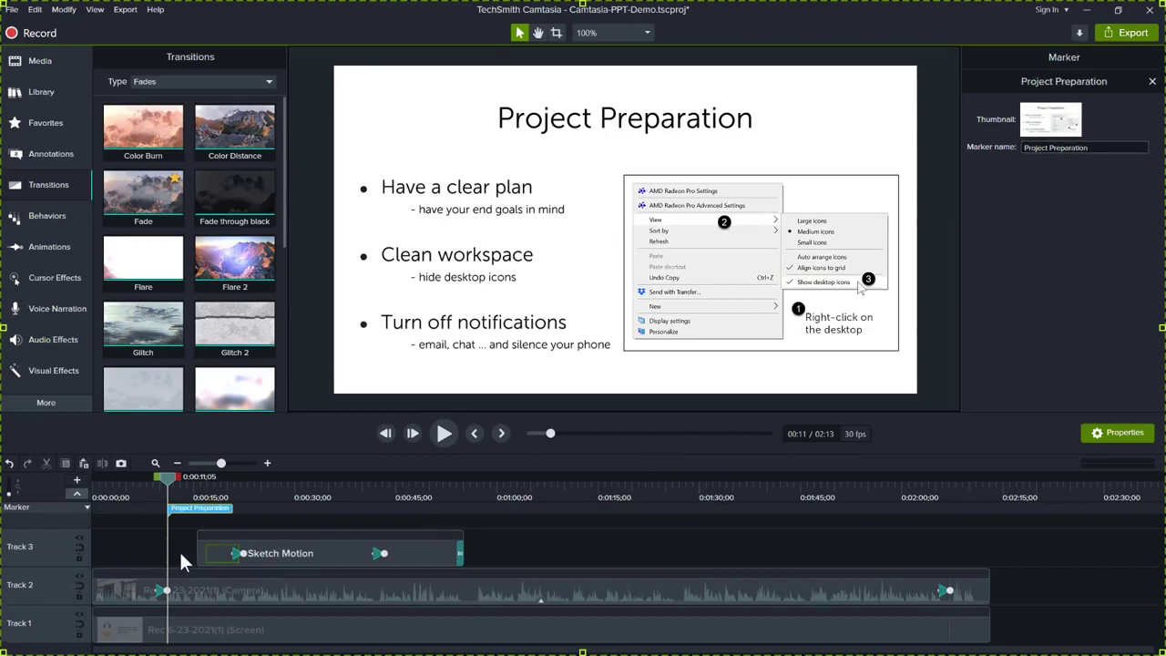
# Step: Add a timeline marker at 0:00:56;22 and name it "Microphones and Your Voice"
pyautogui.moveTo(169, 484); pyautogui.dragTo(473, 518)
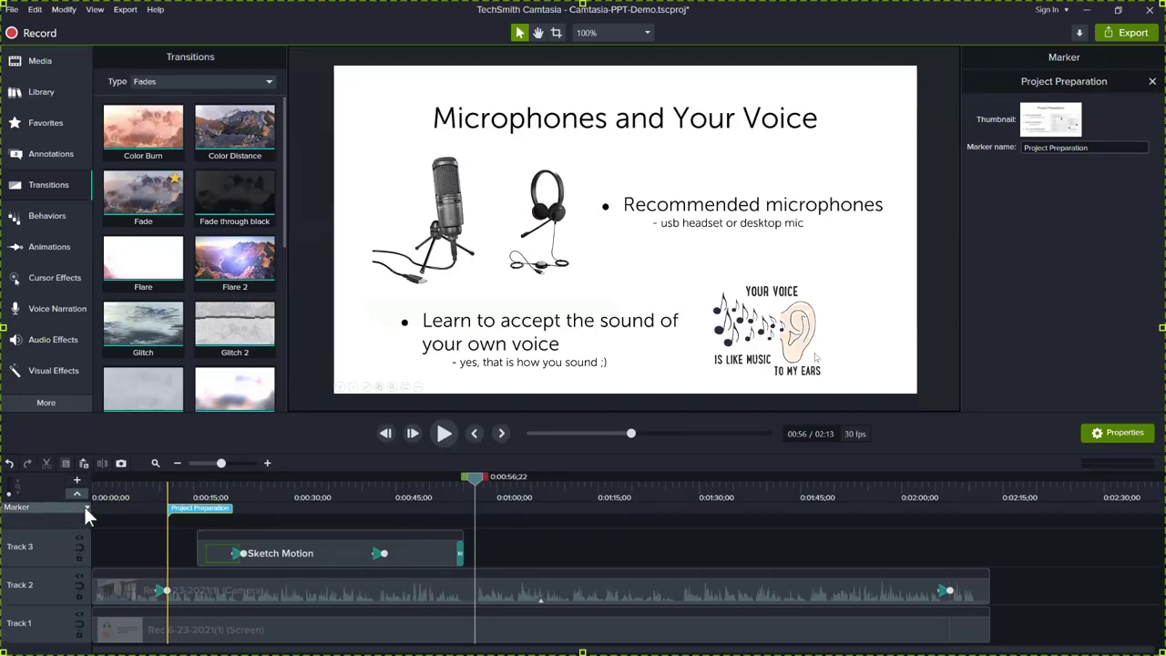
pyautogui.click(473, 506)
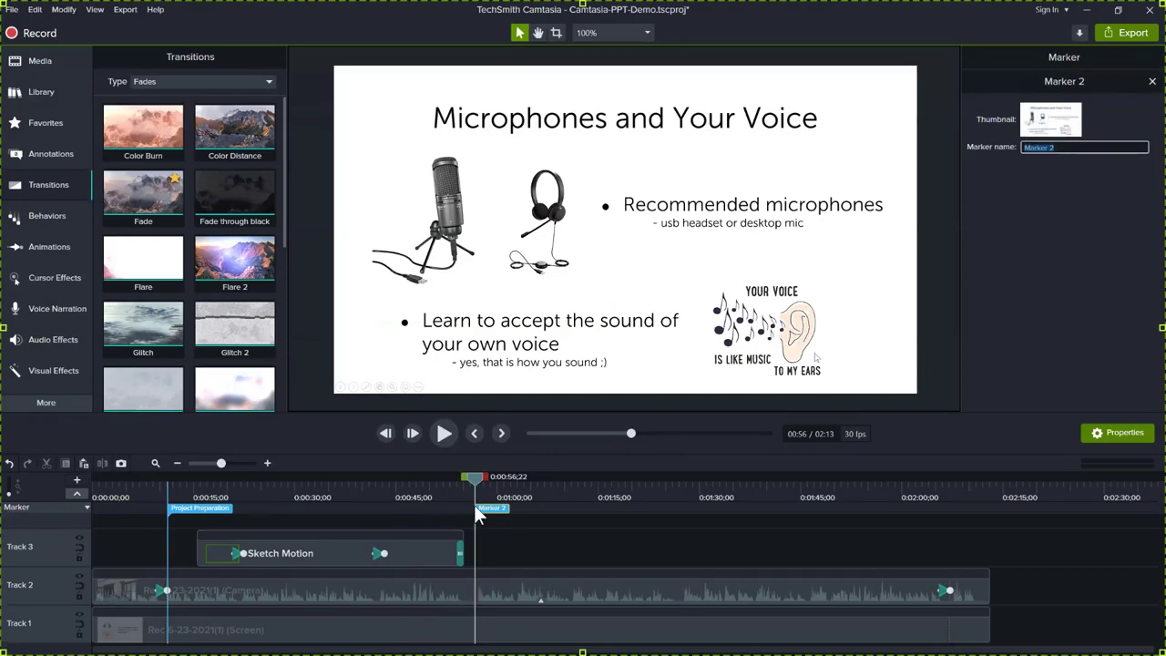
pyautogui.write('Microphones and your')
pyautogui.press('BackSpace')
pyautogui.press('BackSpace')
pyautogui.press('BackSpace')
pyautogui.write('Your Voice')
pyautogui.press('Return')
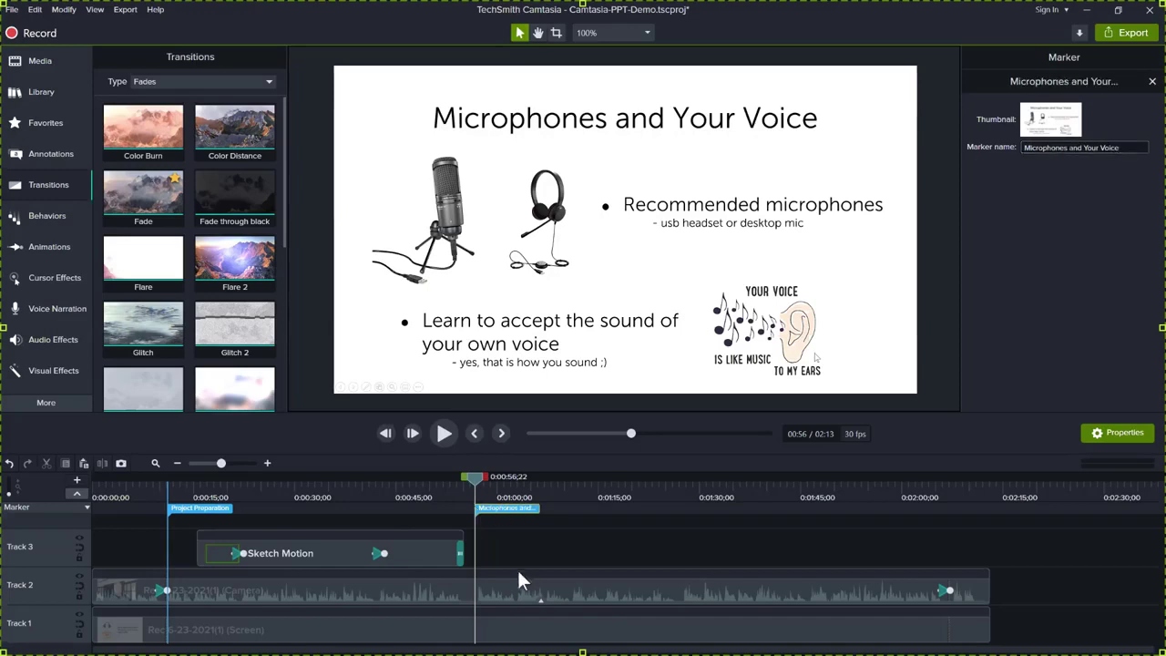
# Step: Add a timeline marker at 0:01:27;15 and name it "Reduce Noise and Scripting"
pyautogui.moveTo(685, 500)
pyautogui.mouseDown()
pyautogui.moveTo(680, 476)
pyautogui.moveTo(681, 487)
pyautogui.mouseUp()
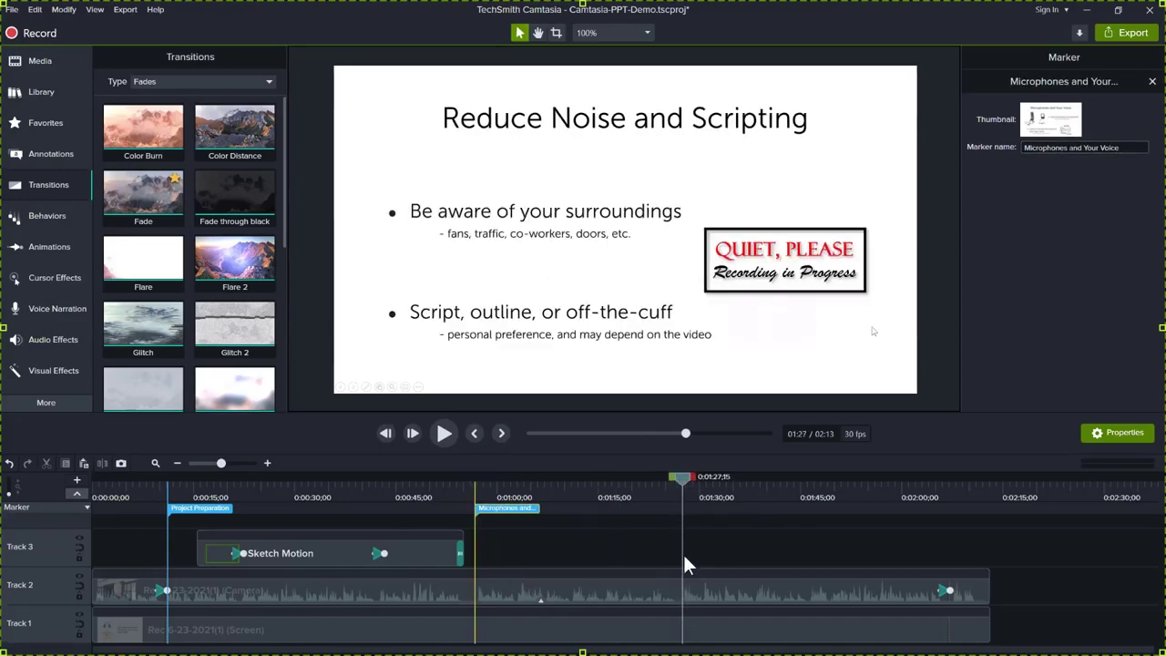
pyautogui.click(684, 510)
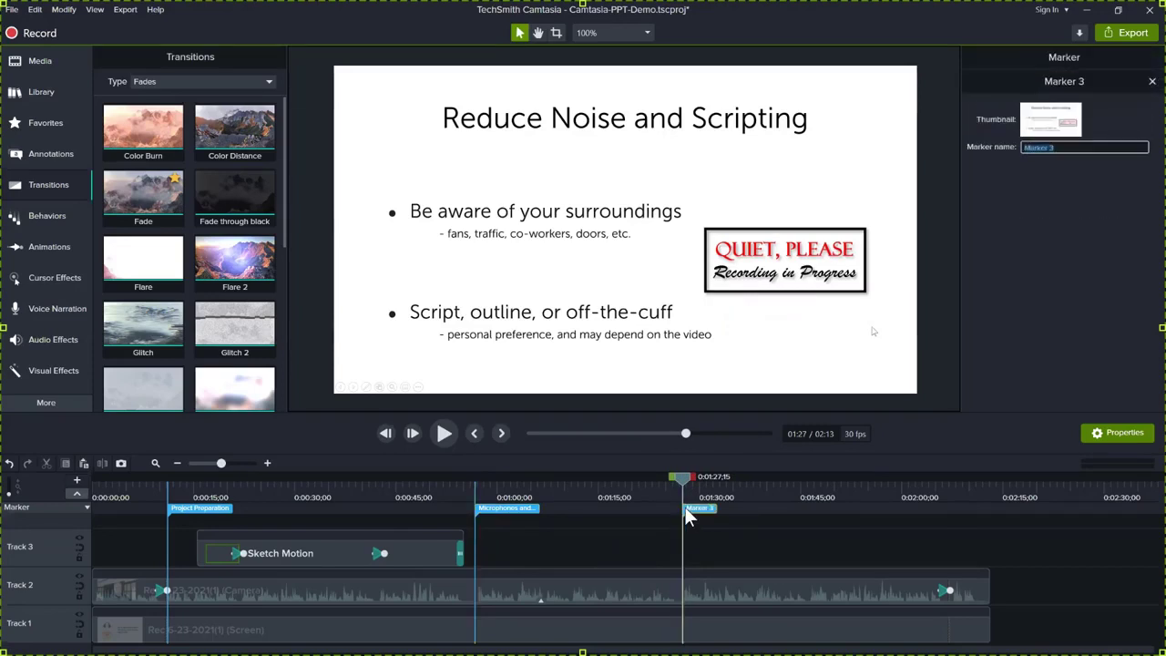
pyautogui.write('Reduce Noise')
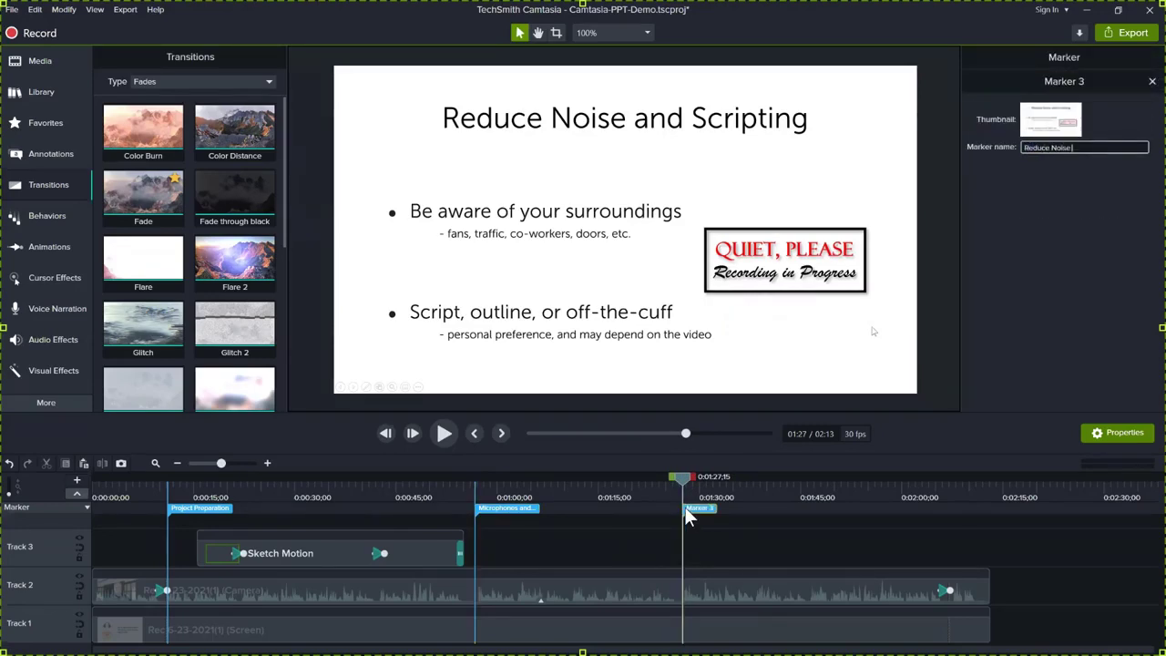
pyautogui.write(' and Scripting')
pyautogui.press('Return')
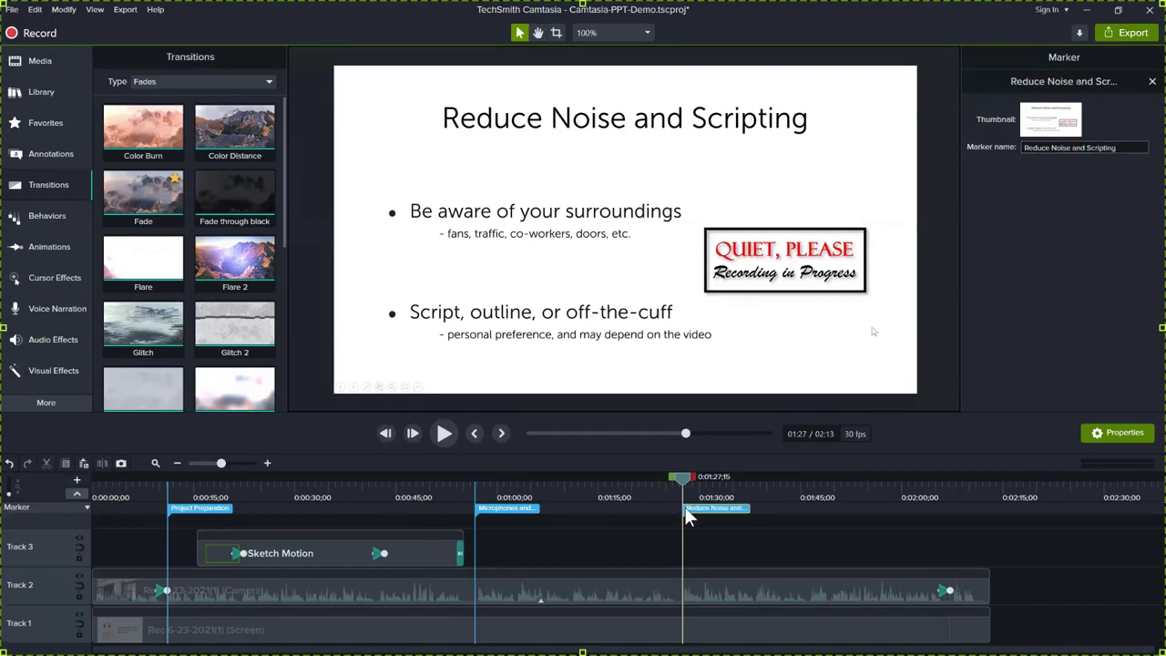
# Step: Add a timeline marker at 0:02:07;05 and name it "Thanks for watching!"
pyautogui.click(948, 483)
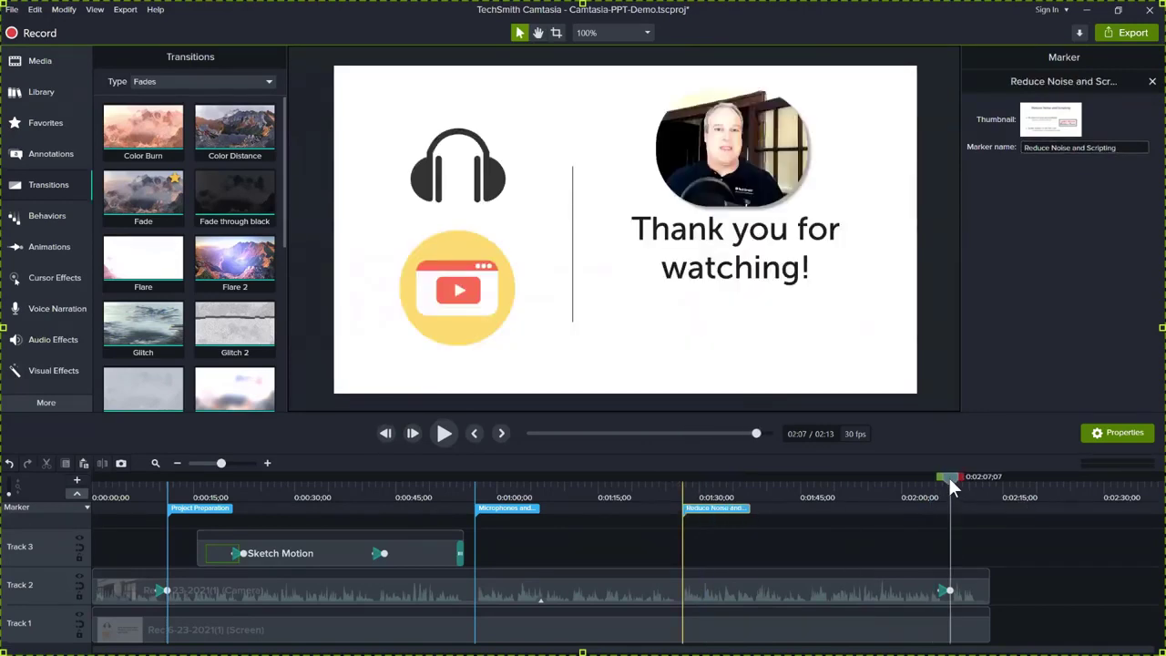
pyautogui.moveTo(949, 477); pyautogui.dragTo(949, 485)
pyautogui.click(951, 507)
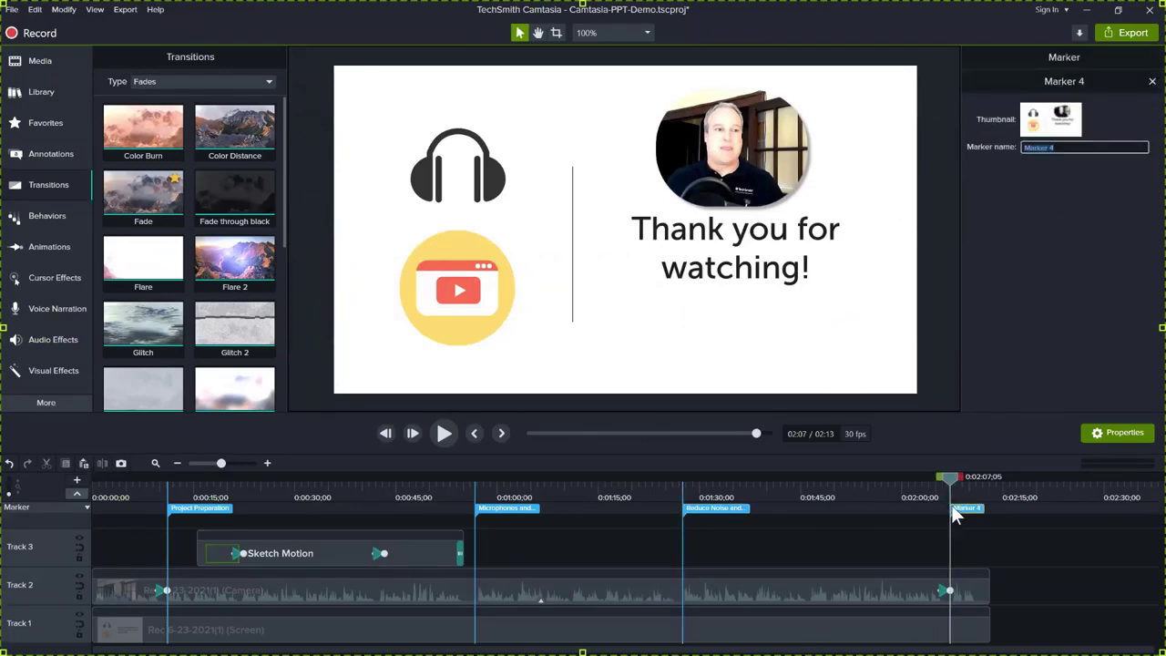
pyautogui.write('Thanks for watching!')
pyautogui.press('Return')
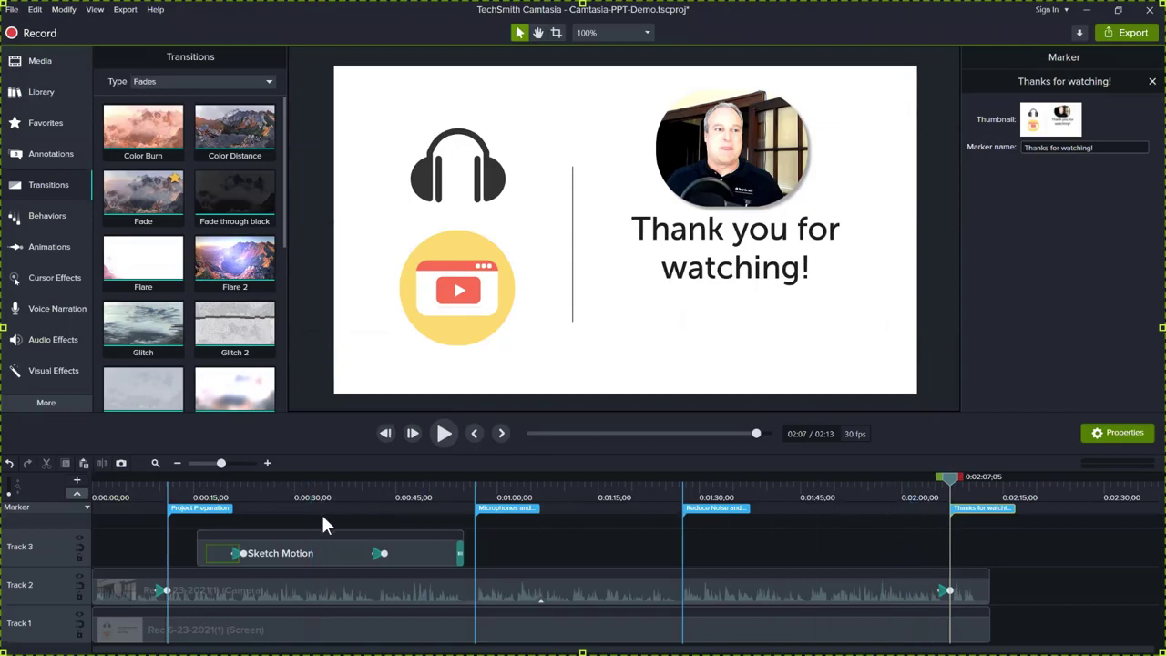
# Step: Add an extra timeline marker at 0:01:15;25 and delete it
pyautogui.click(604, 508)
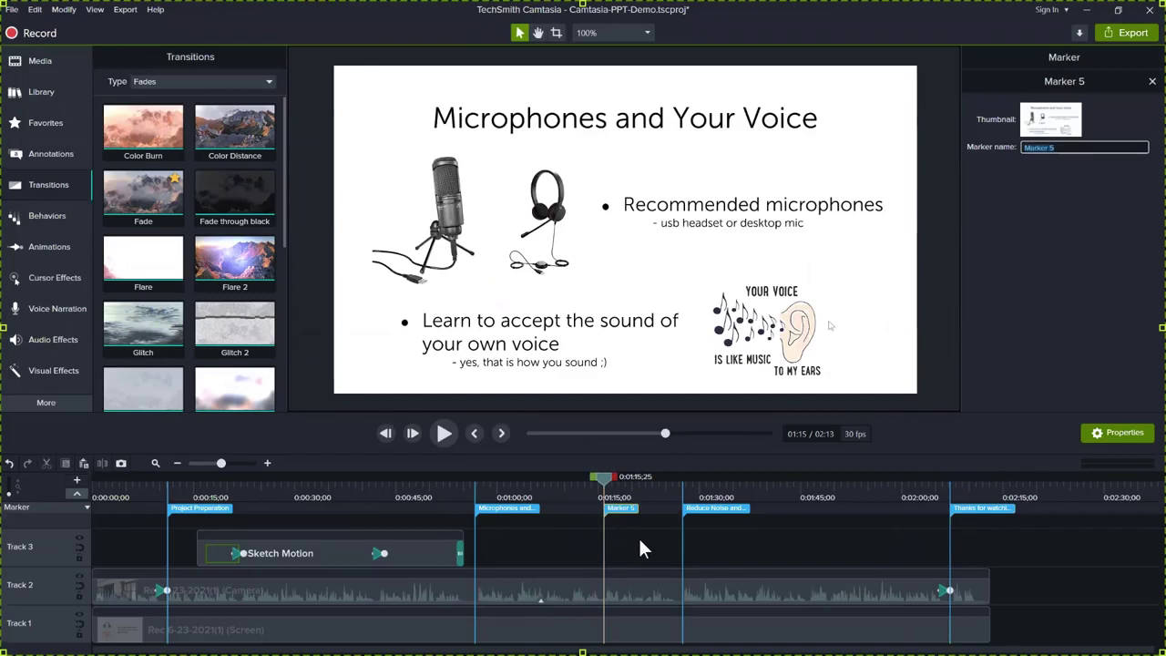
pyautogui.rightClick(616, 507)
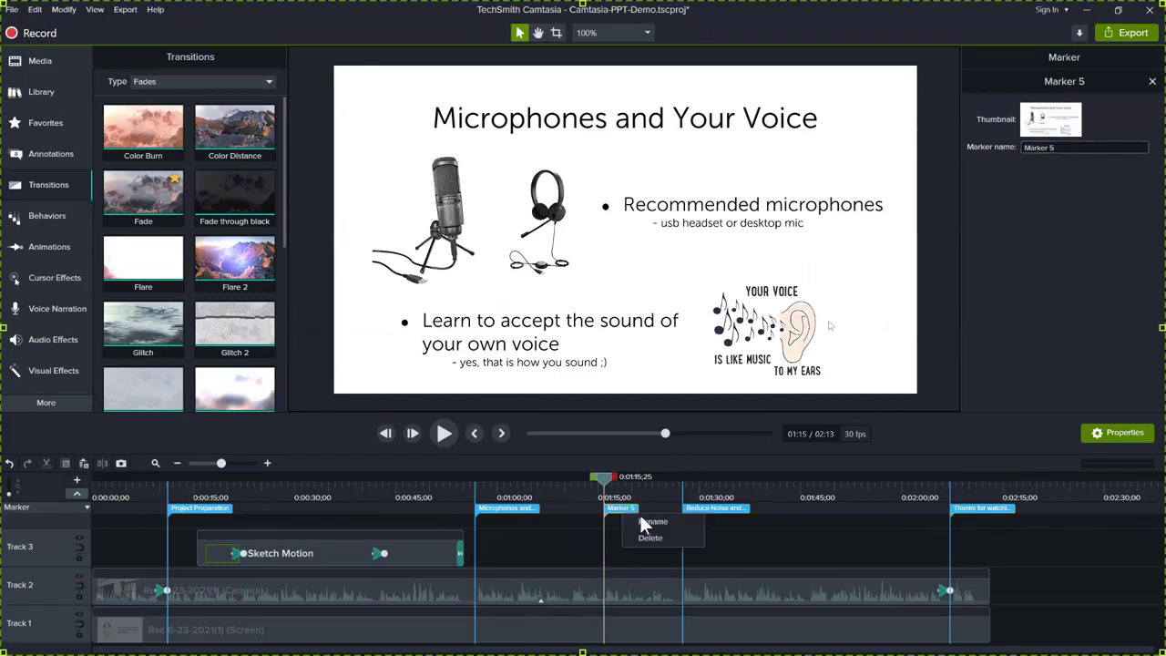
pyautogui.click(654, 537)
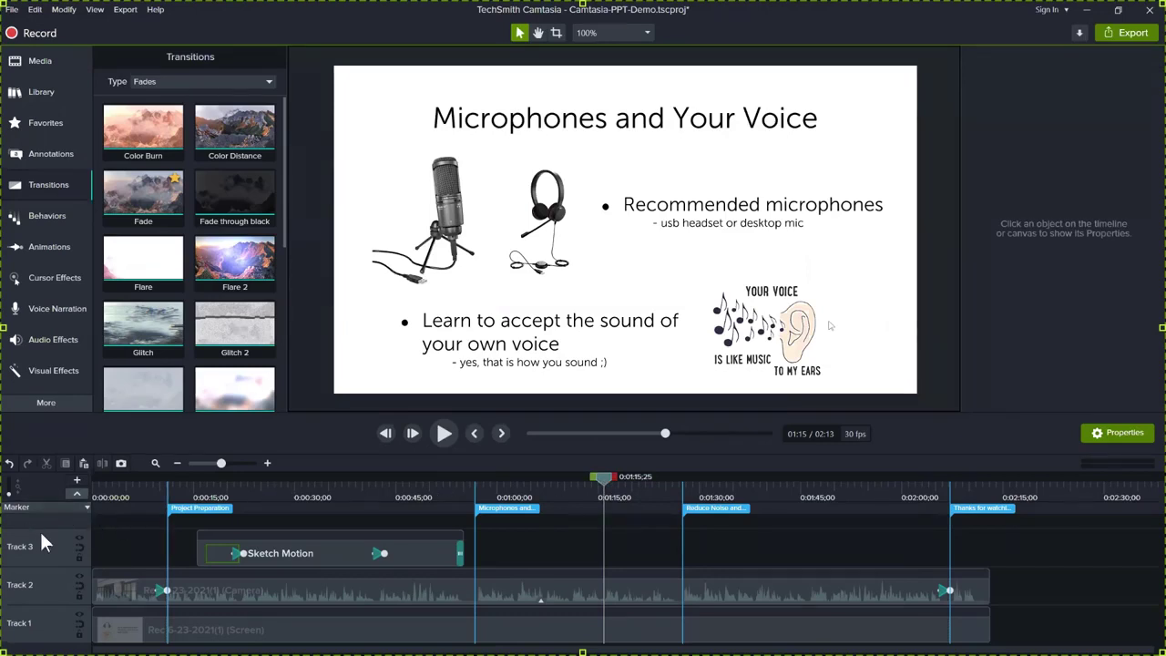
# Step: Collapse the marker track and review the YouTube export's option to create a table of contents from markers, without uploading
pyautogui.click(76, 493)
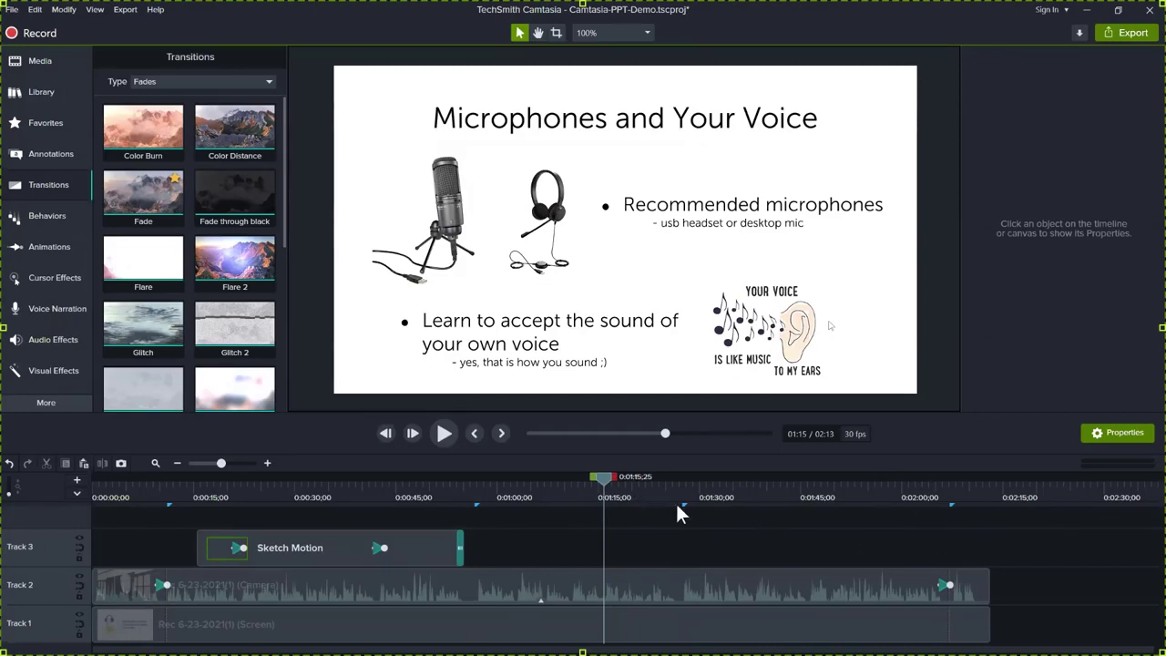
pyautogui.click(1127, 36)
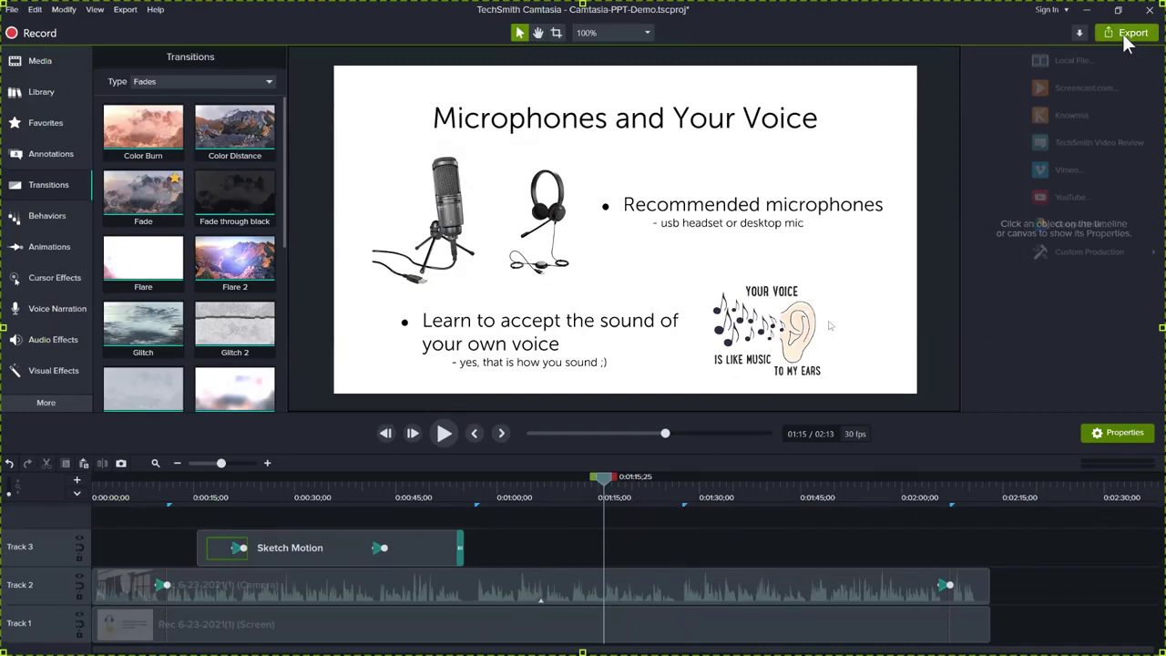
pyautogui.click(1081, 197)
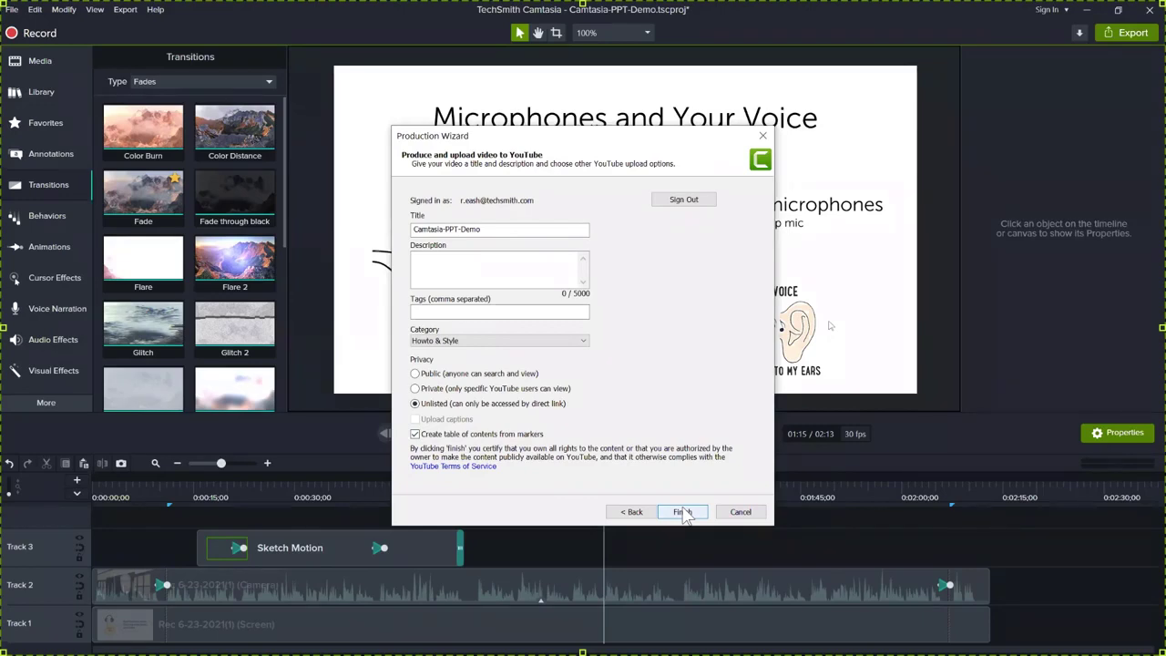
pyautogui.click(740, 513)
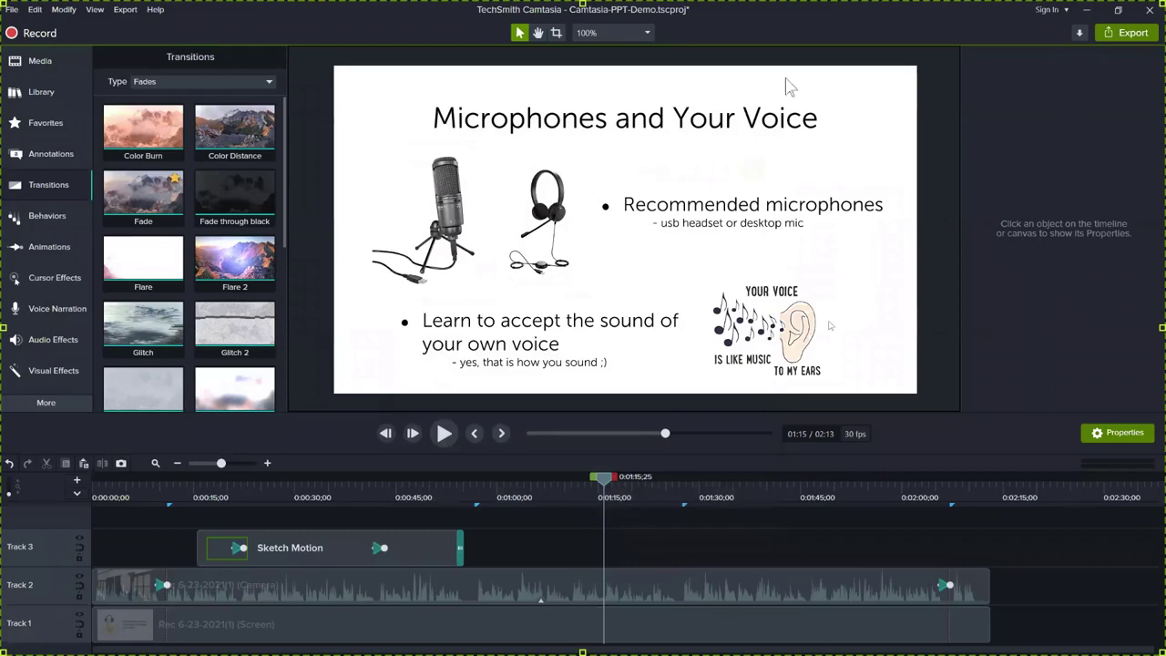
# Step: Save the Camtasia project
pyautogui.click(12, 9)
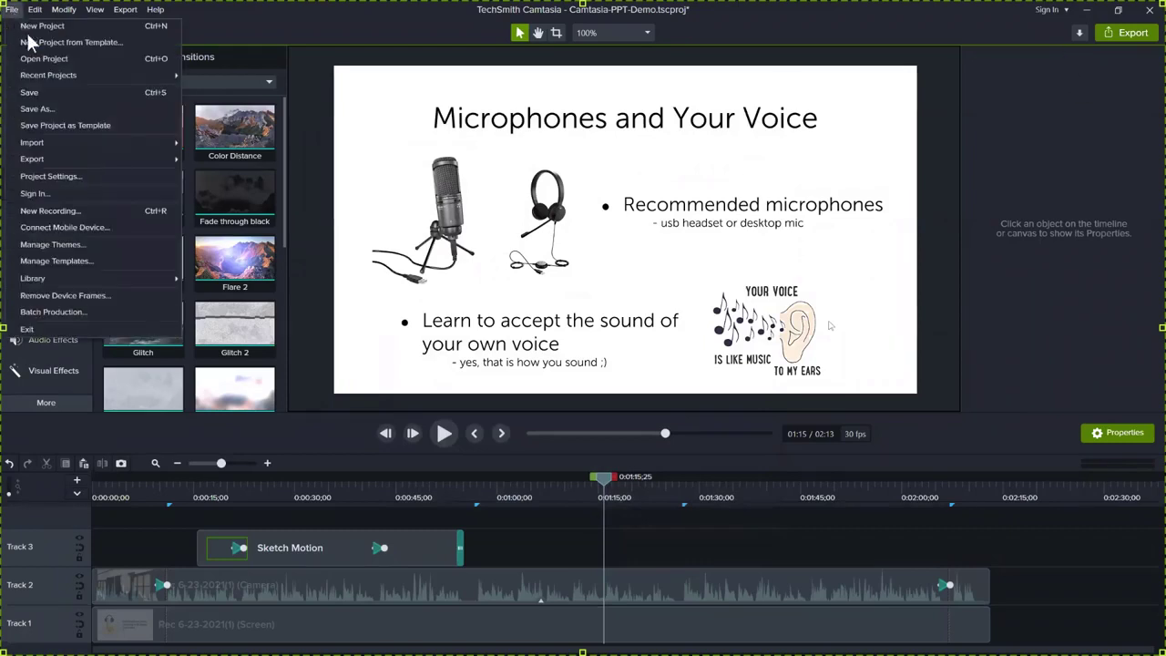
pyautogui.click(42, 96)
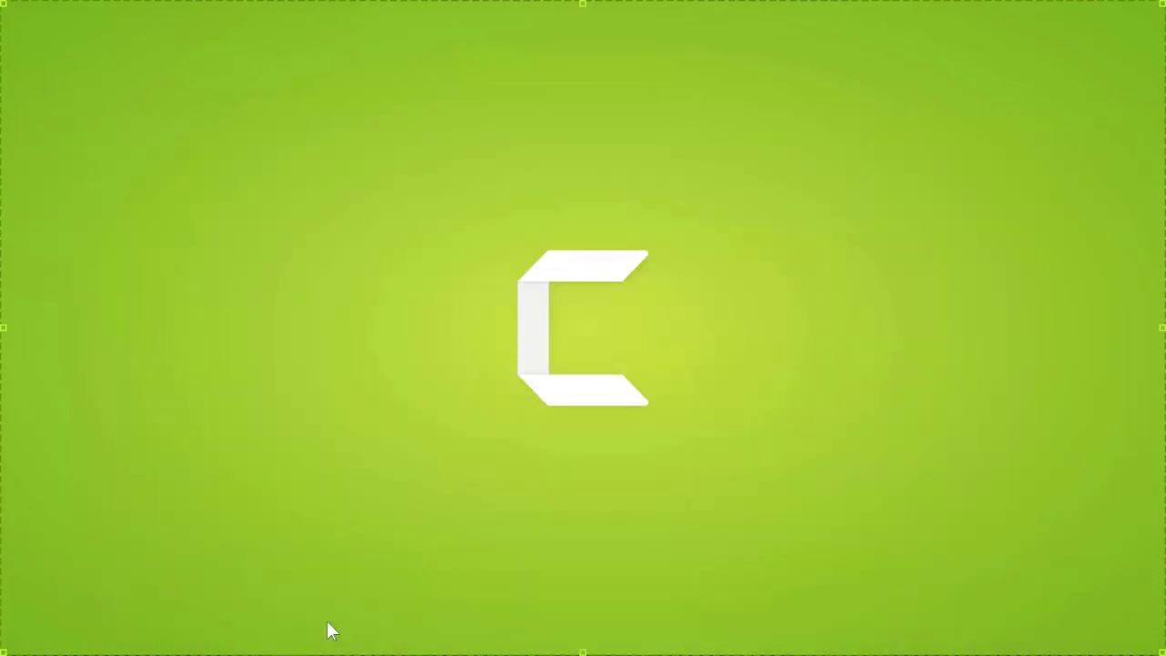
# Step: Switch to the Chrome window with the script and show the YouTube page of the Camtasia-PowerPoint-Sample-Edited-Video
pyautogui.moveTo(186, 641)
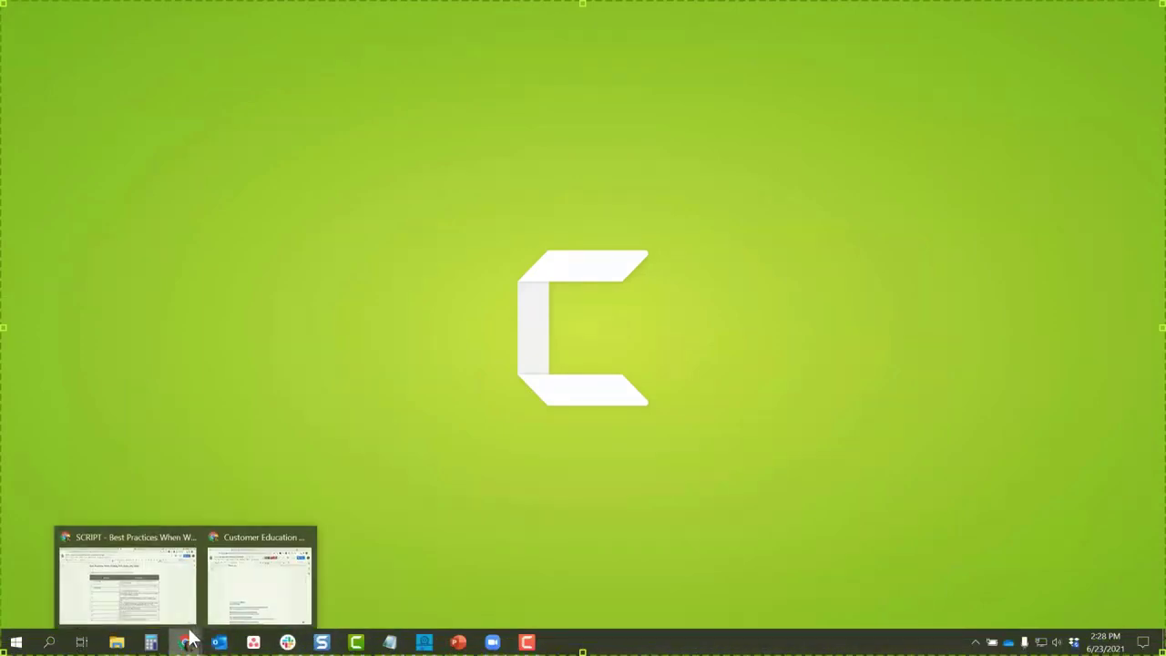
pyautogui.click(186, 526)
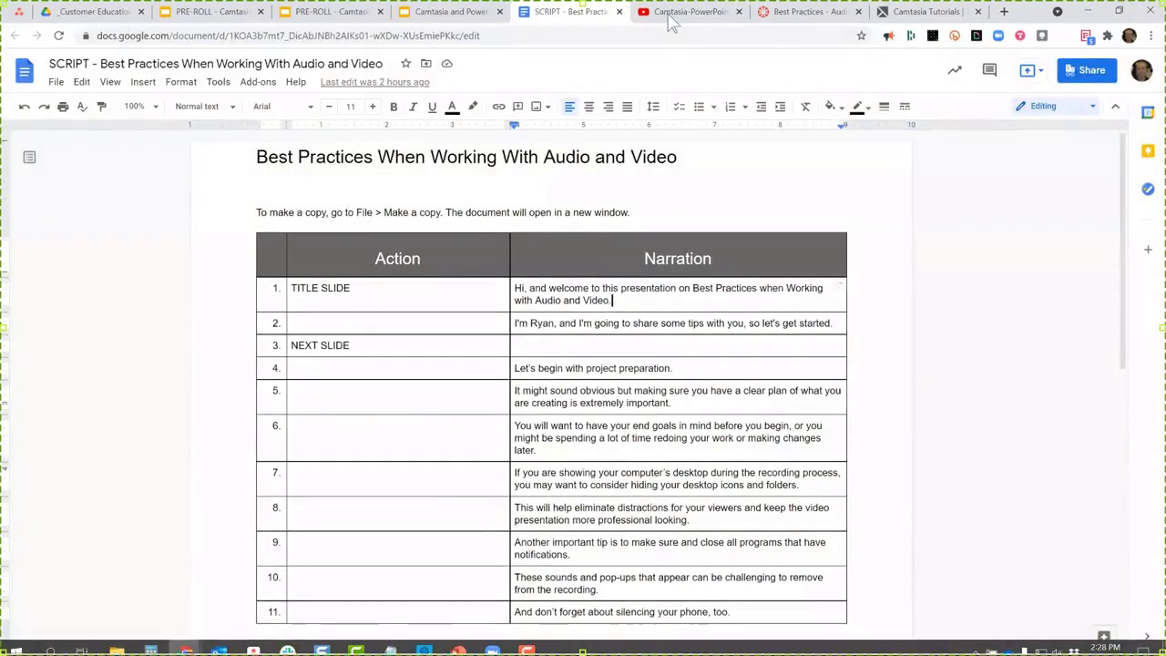
pyautogui.click(683, 17)
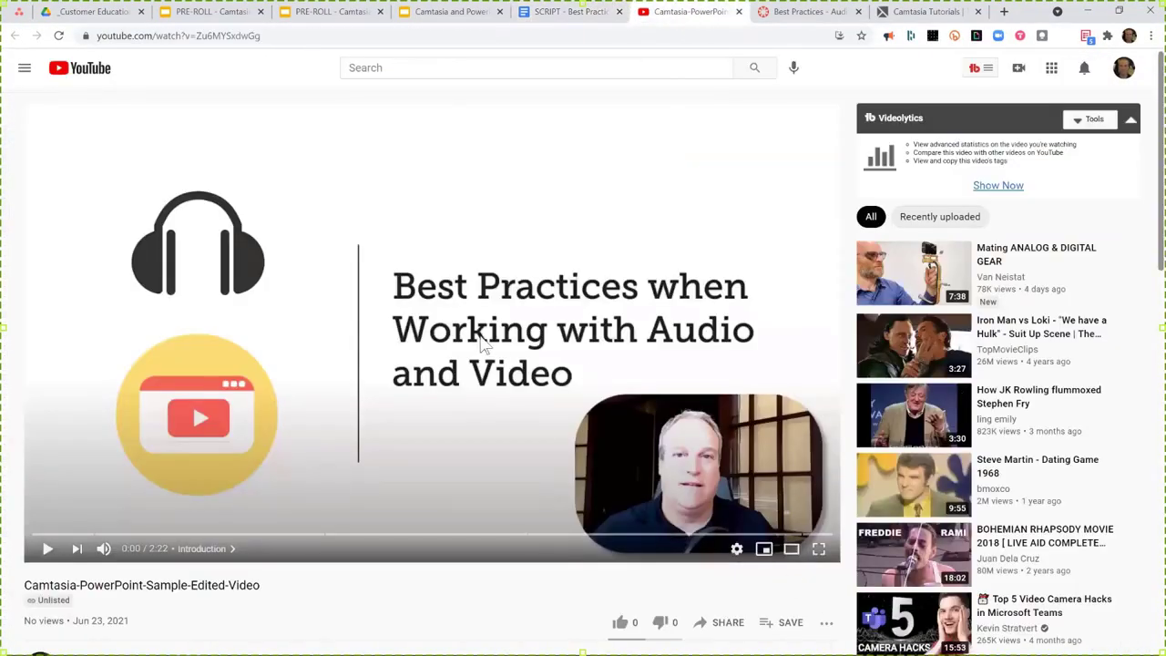
# Step: Examine the table of contents in the YouTube video's description, collapsing and expanding it, and return to Camtasia
pyautogui.scroll(-4, 401, 384)
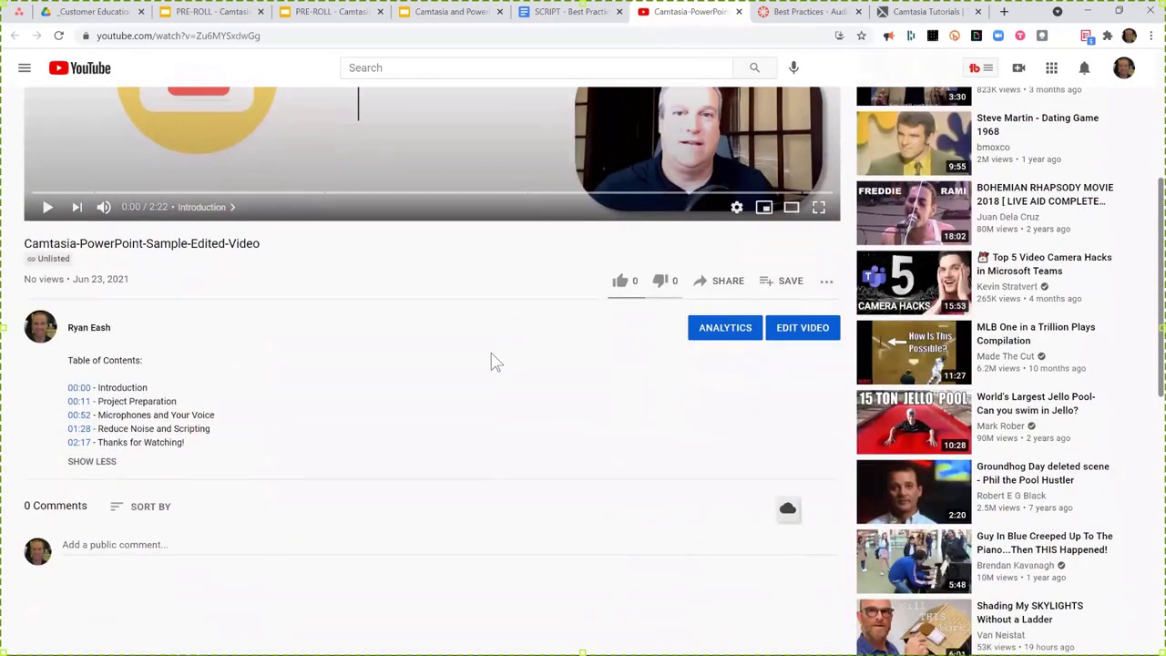
pyautogui.scroll(-1, 492, 363)
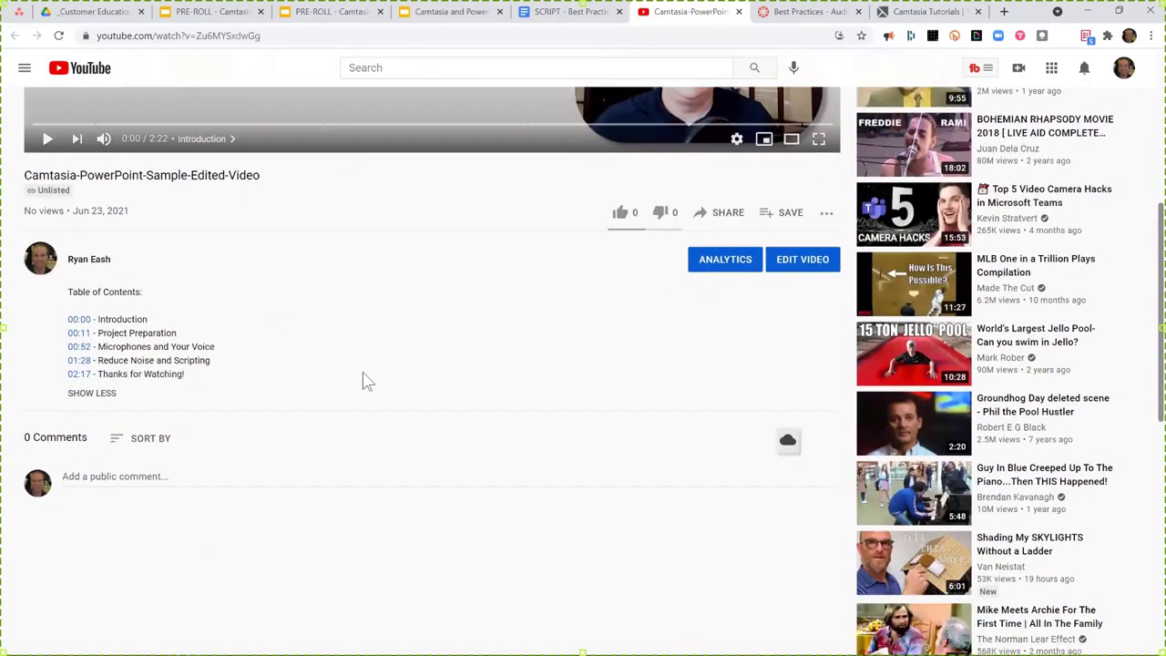
pyautogui.click(91, 393)
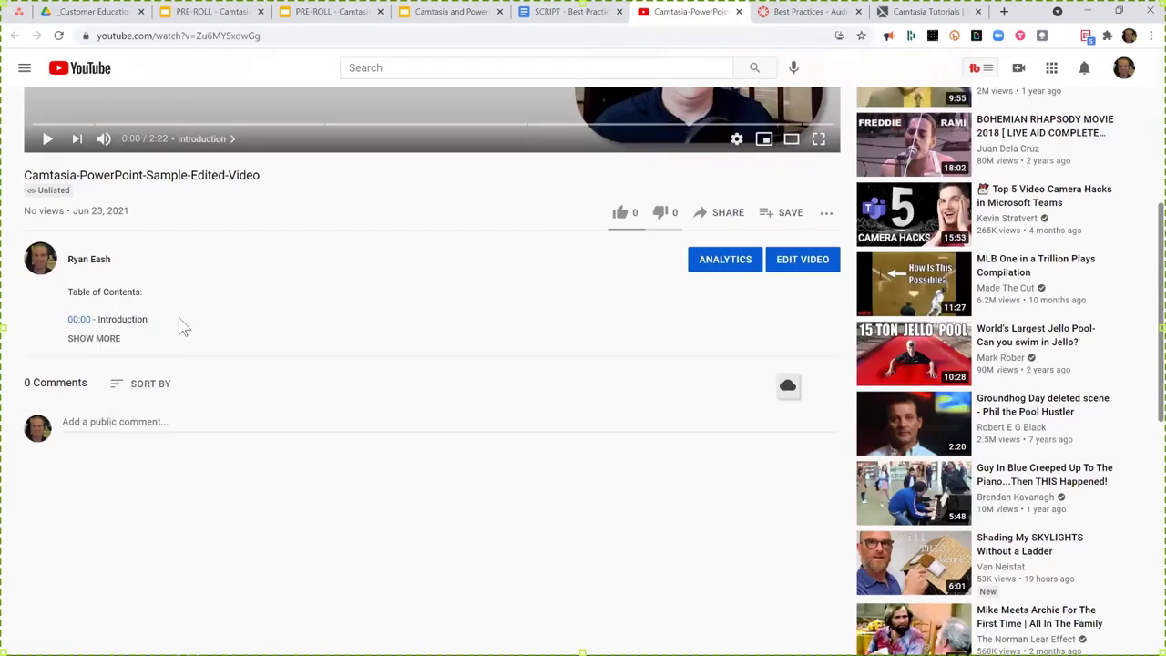
pyautogui.click(104, 352)
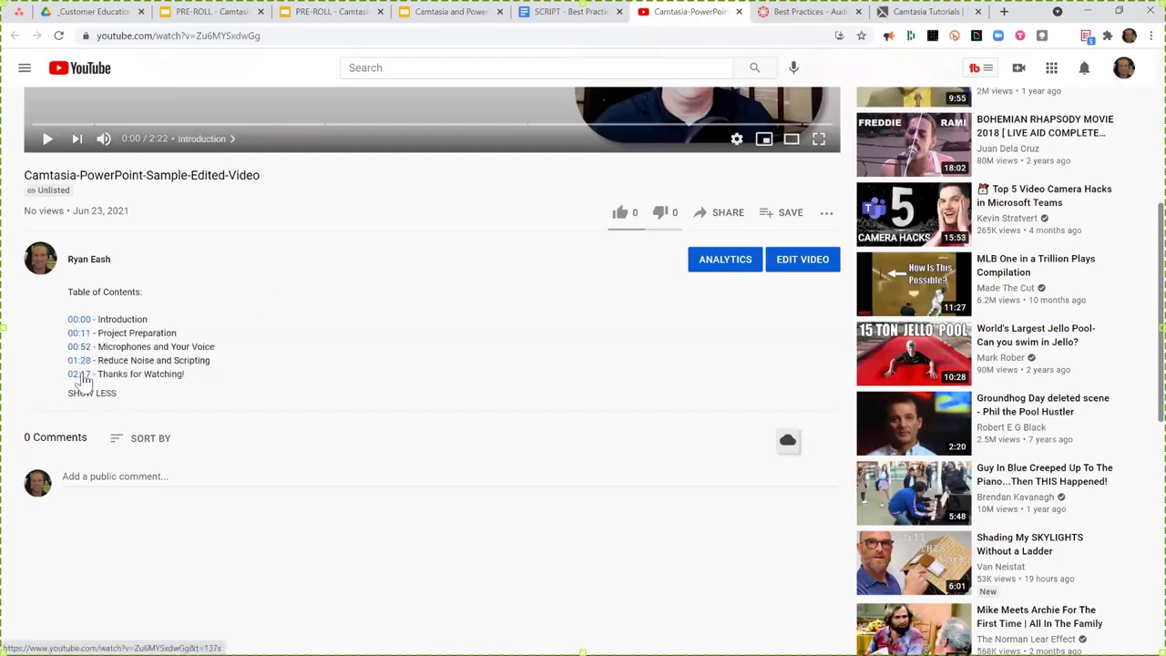
pyautogui.scroll(2, 296, 364)
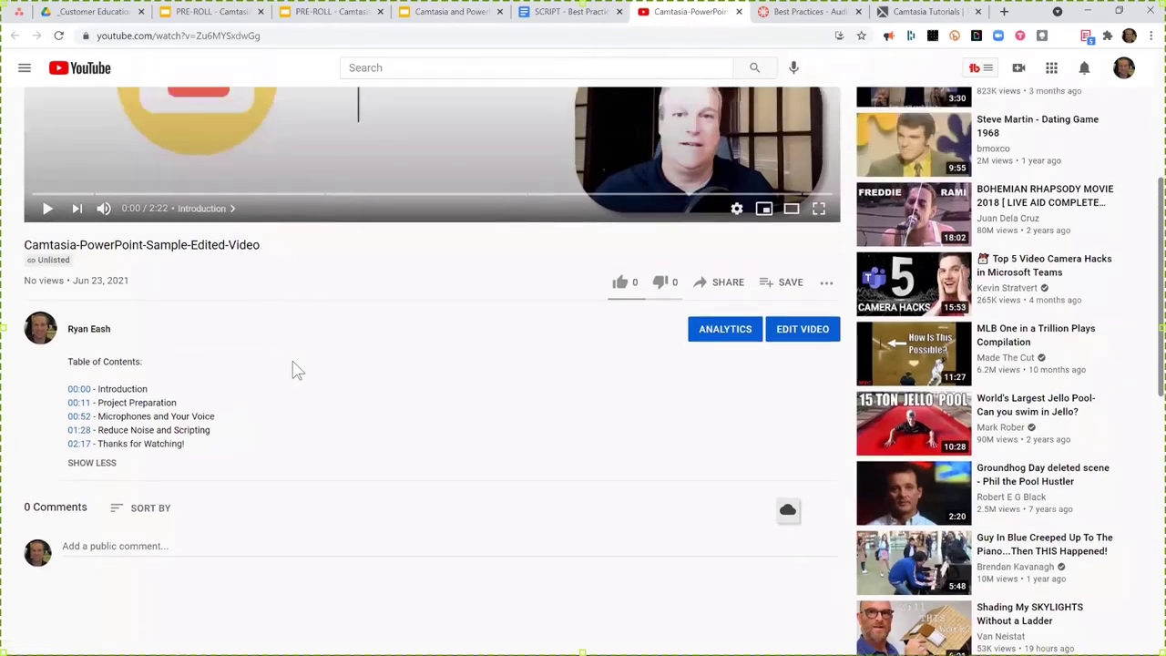
pyautogui.scroll(4, 300, 378)
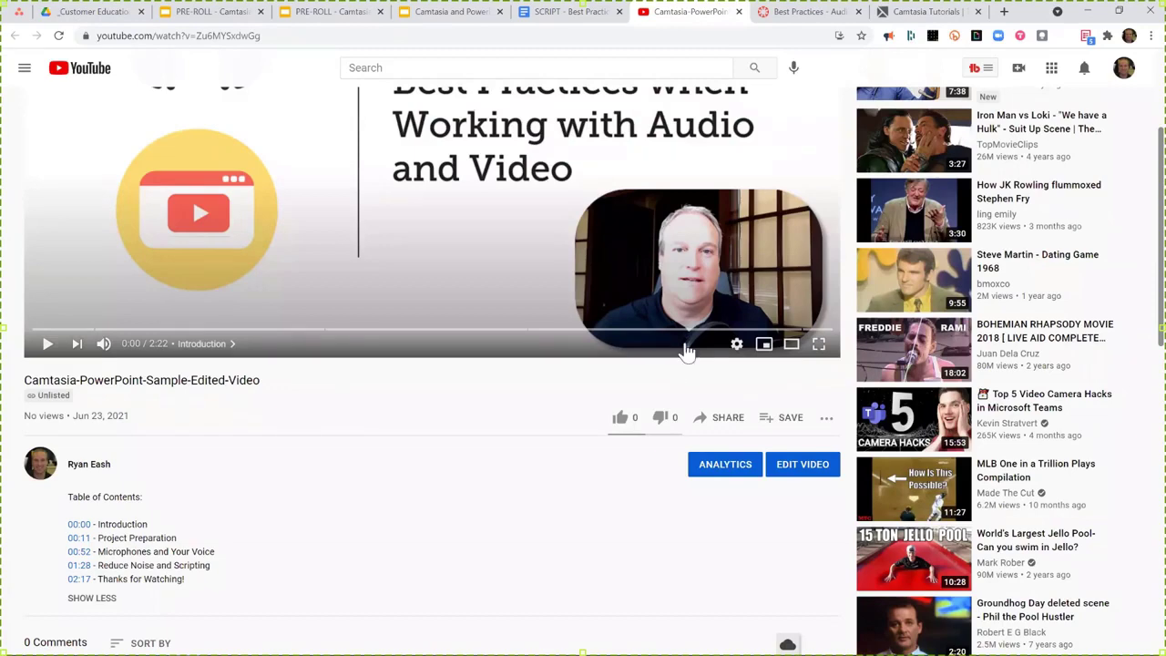
pyautogui.scroll(1, 524, 483)
pyautogui.scroll(2, 524, 483)
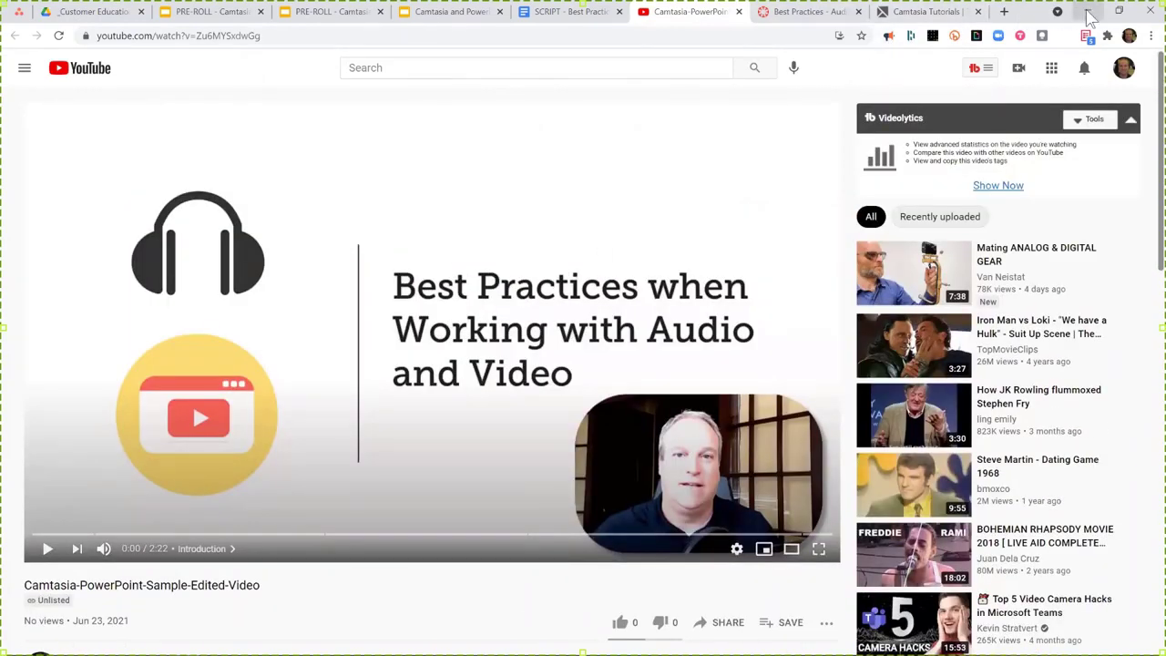
pyautogui.click(1091, 13)
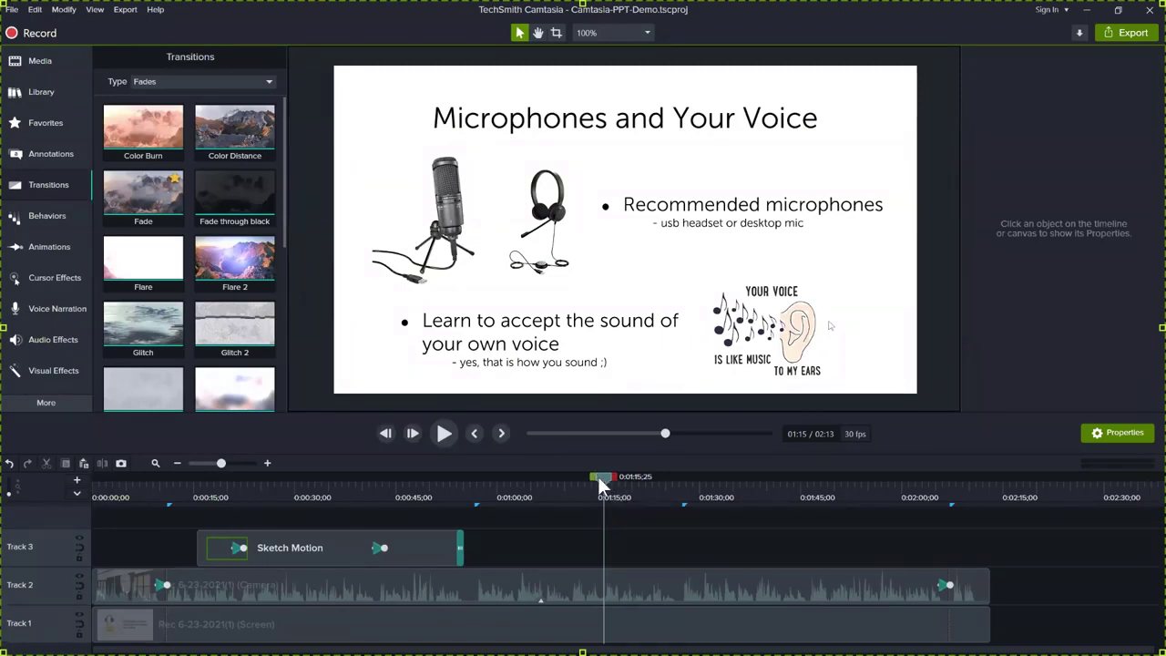
# Step: Return the playhead to the start of the timeline, show the project's media, and put away the recorder
pyautogui.moveTo(602, 478); pyautogui.dragTo(87, 466)
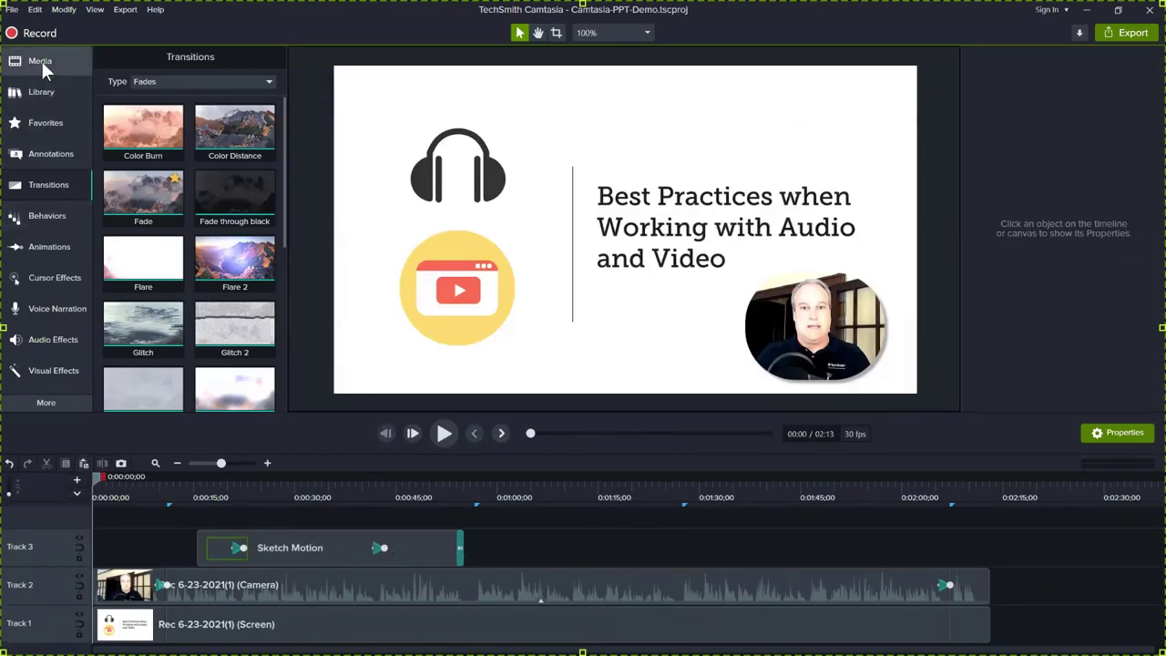
pyautogui.click(41, 59)
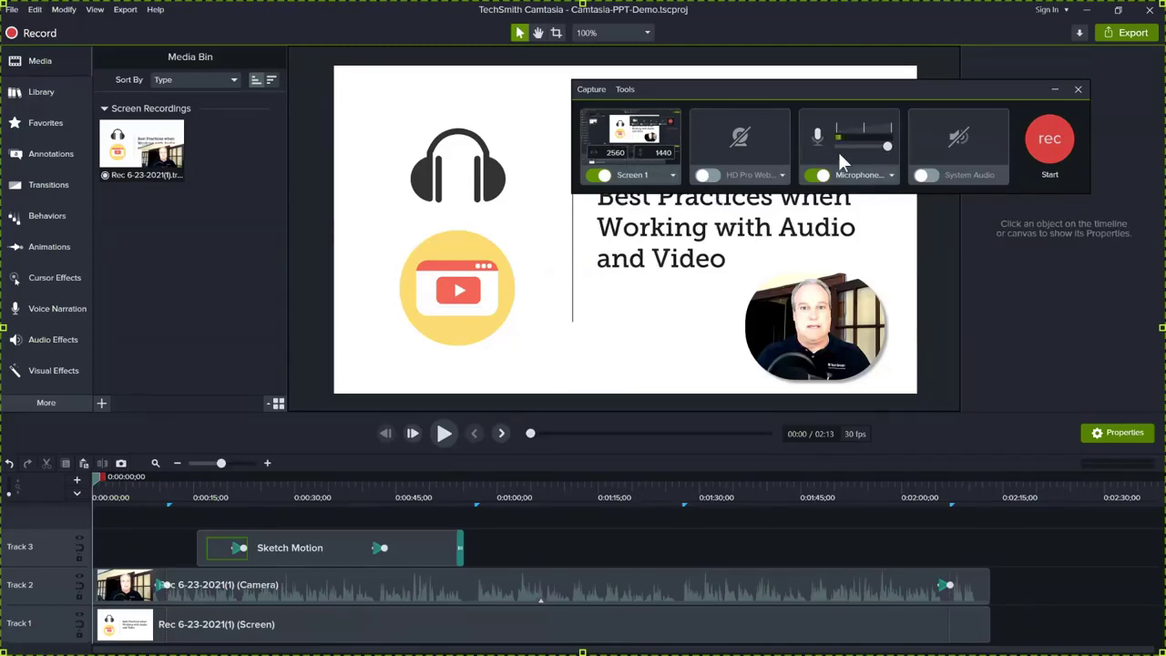
pyautogui.click(1054, 88)
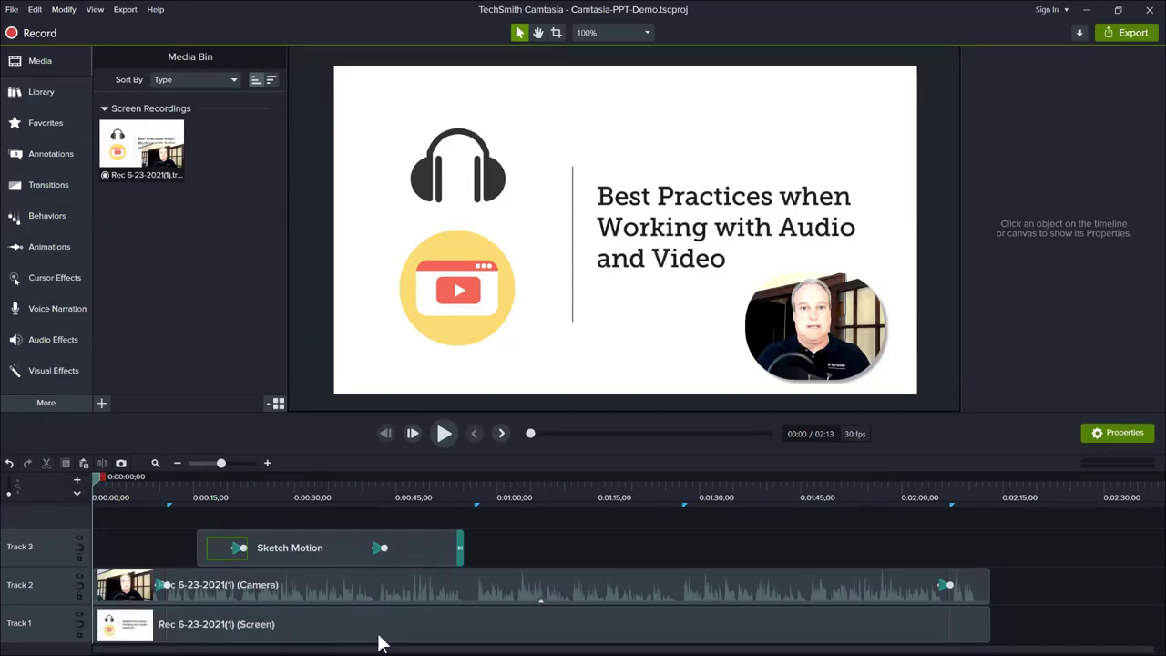
# Step: Try separating the camera recording's audio from its video, select the audio, camera and screen clips, and undo the separation
pyautogui.rightClick(474, 586)
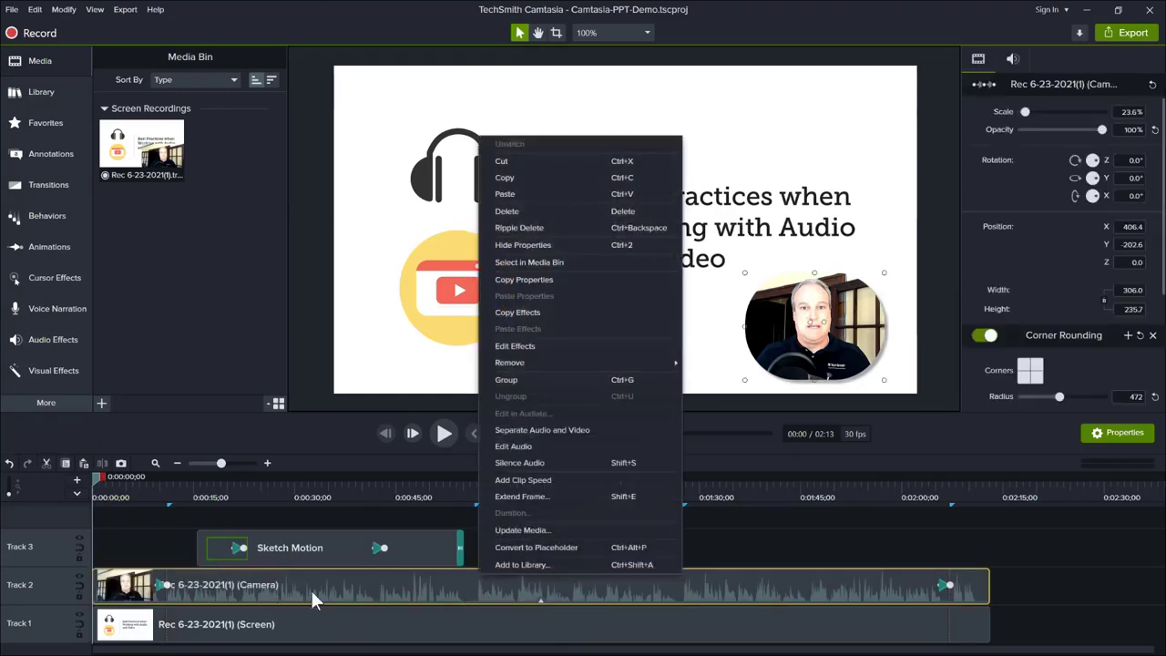
pyautogui.click(566, 428)
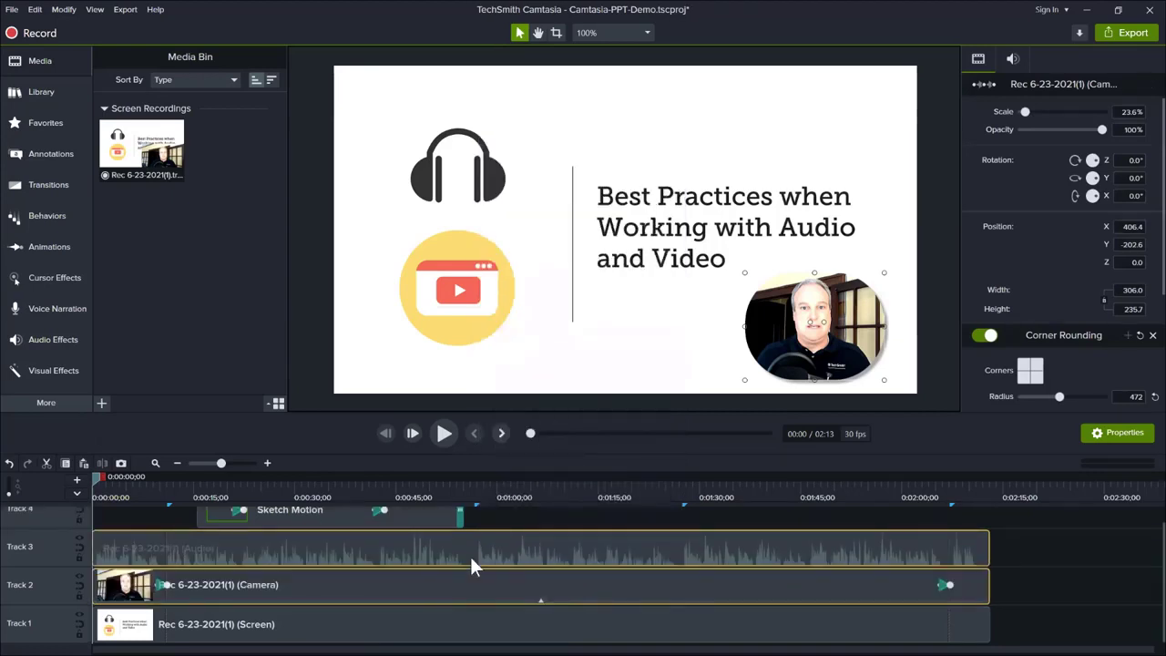
pyautogui.click(471, 553)
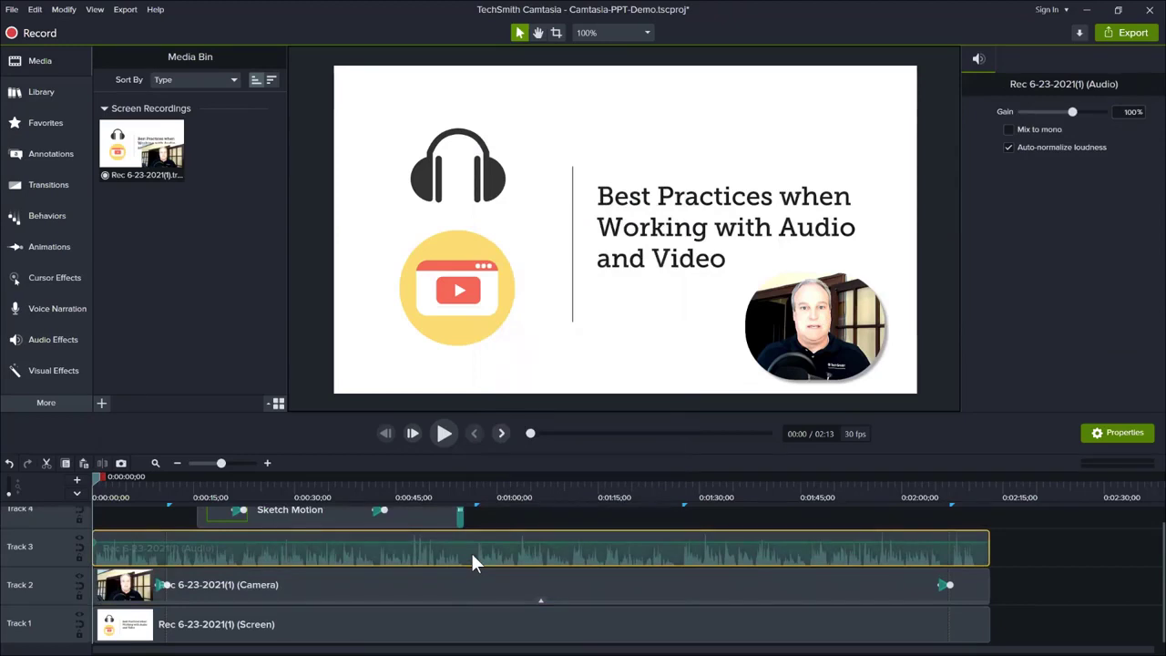
pyautogui.click(463, 588)
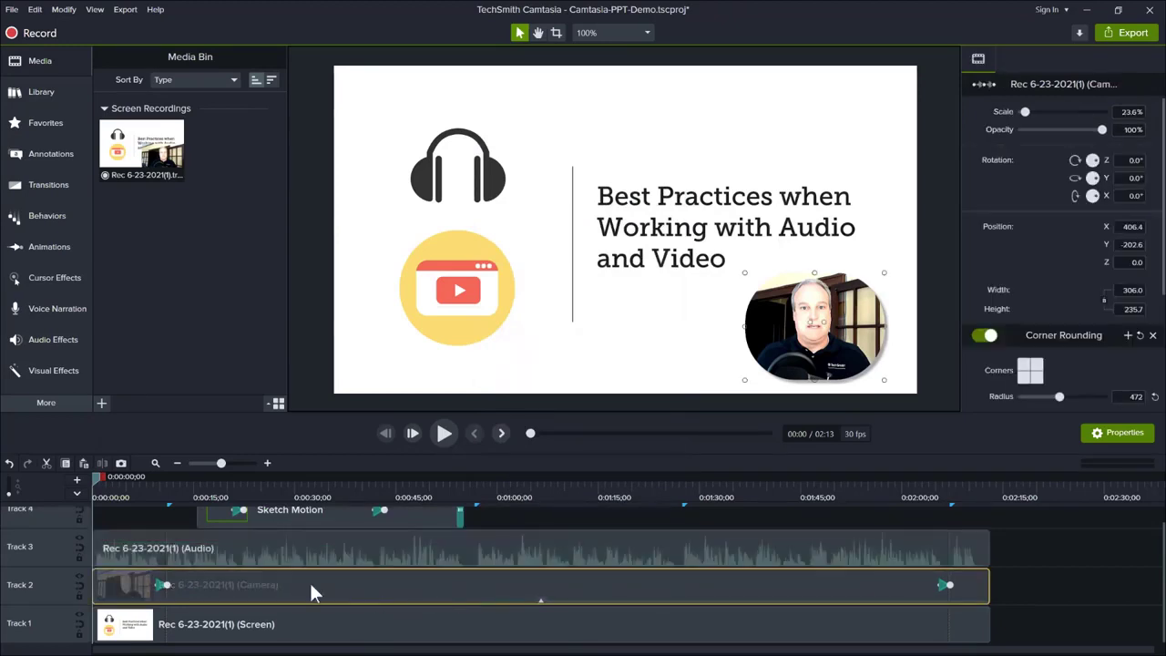
pyautogui.click(325, 638)
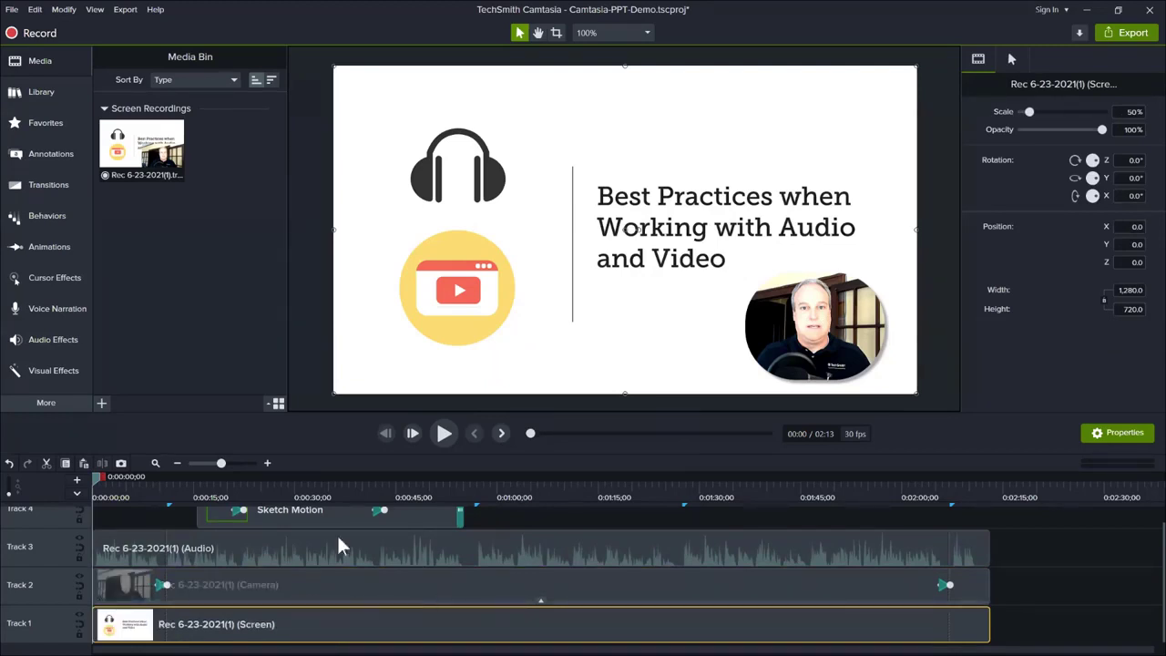
pyautogui.click(9, 463)
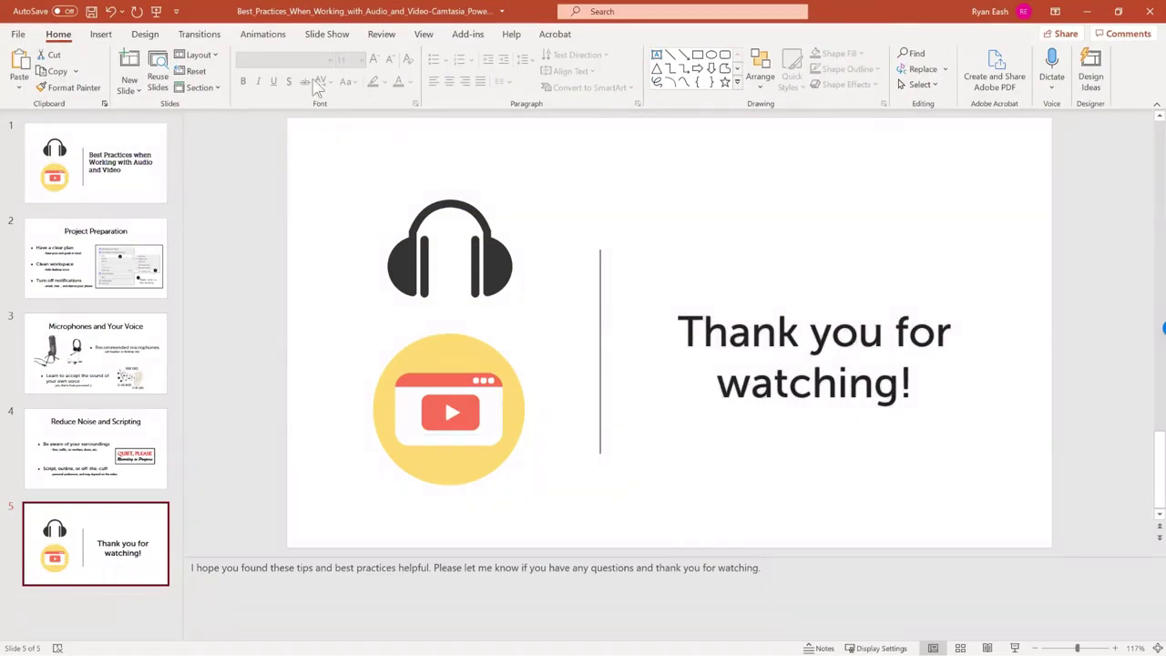
# Step: Switch to the PowerPoint presentation and enable Presenter View for its slide show
pyautogui.click(328, 37)
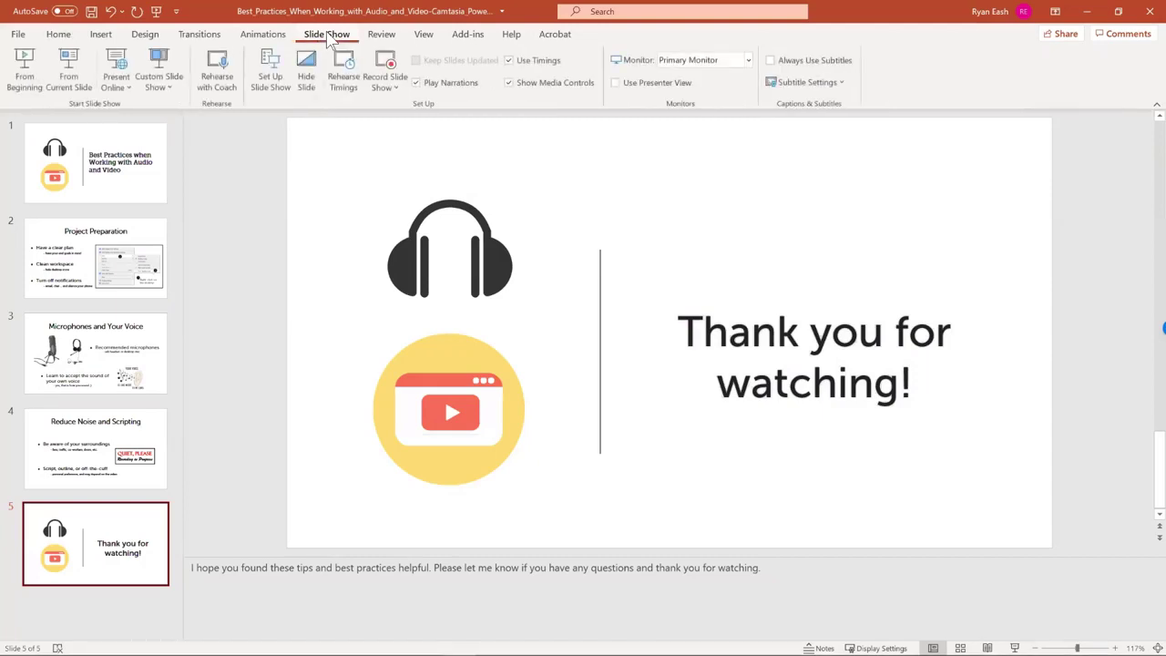
pyautogui.click(618, 83)
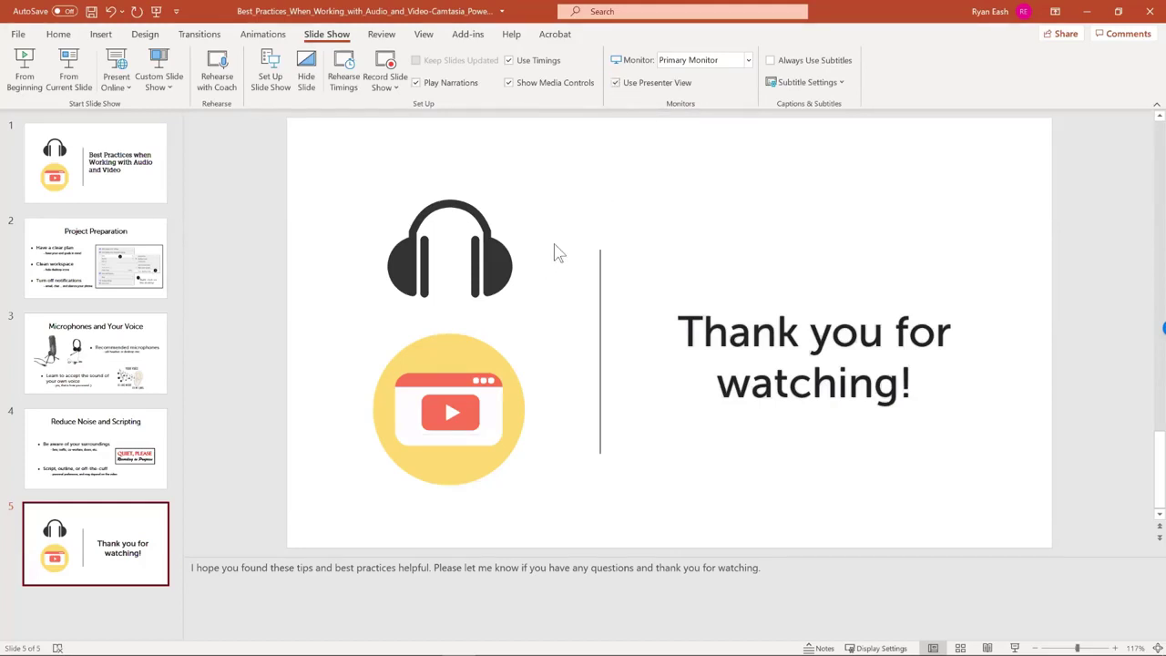
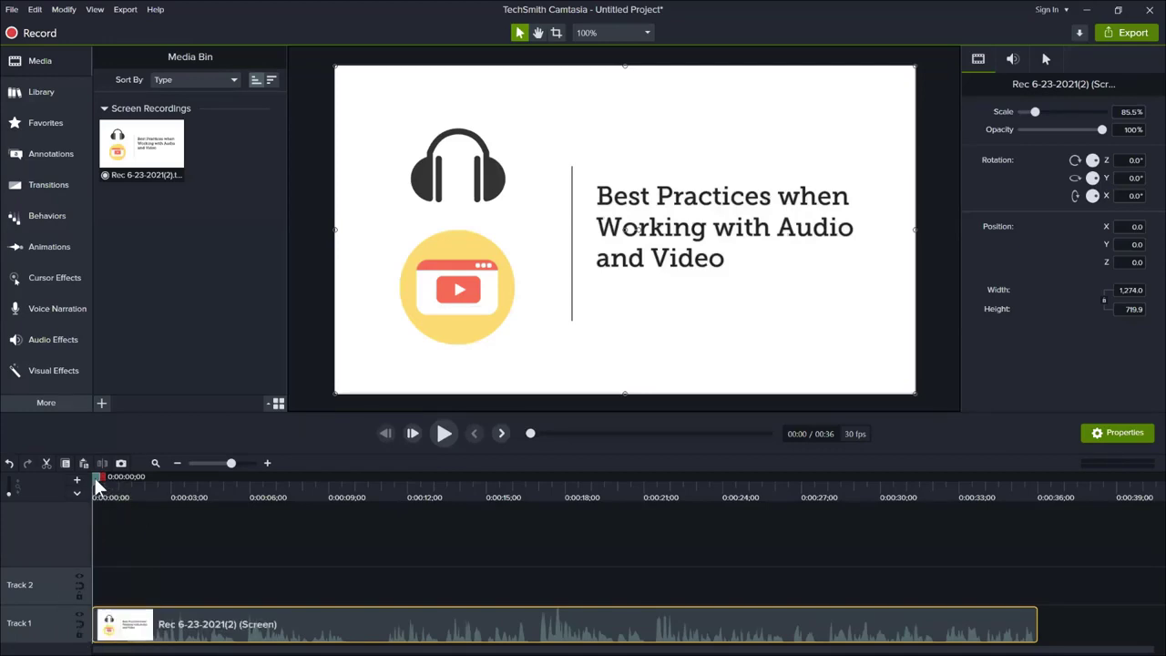
# Step: Scrub through the screen recording to about 30 seconds and return the playhead to about 1 second
pyautogui.moveTo(96, 481); pyautogui.dragTo(133, 480)
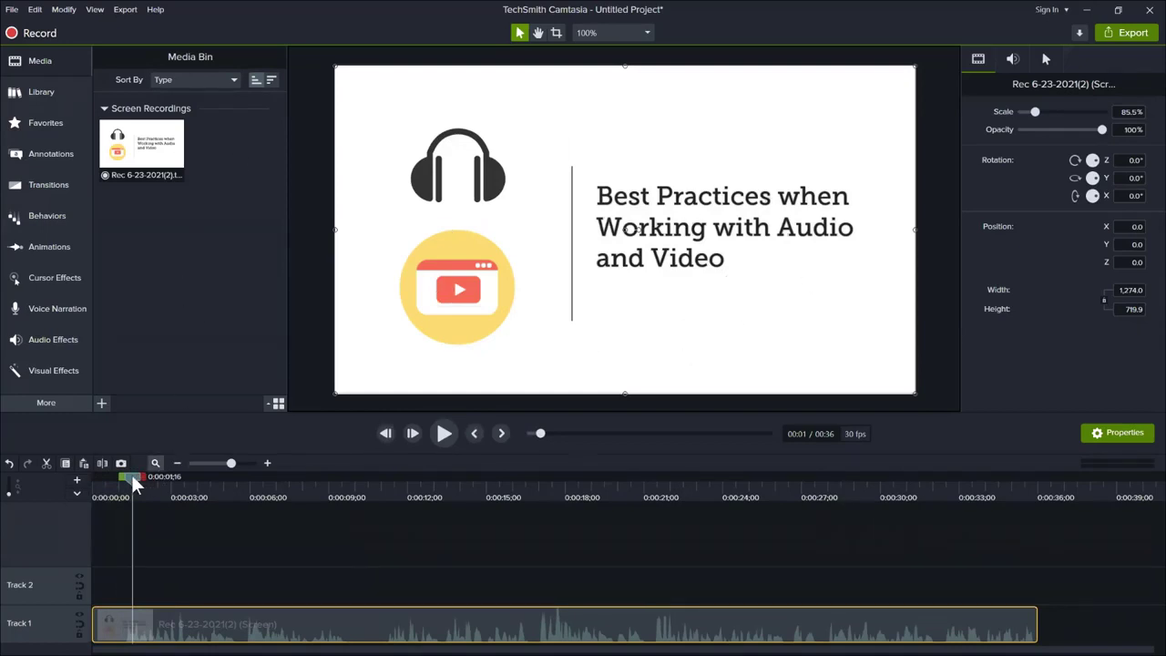
pyautogui.moveTo(131, 475); pyautogui.dragTo(897, 643)
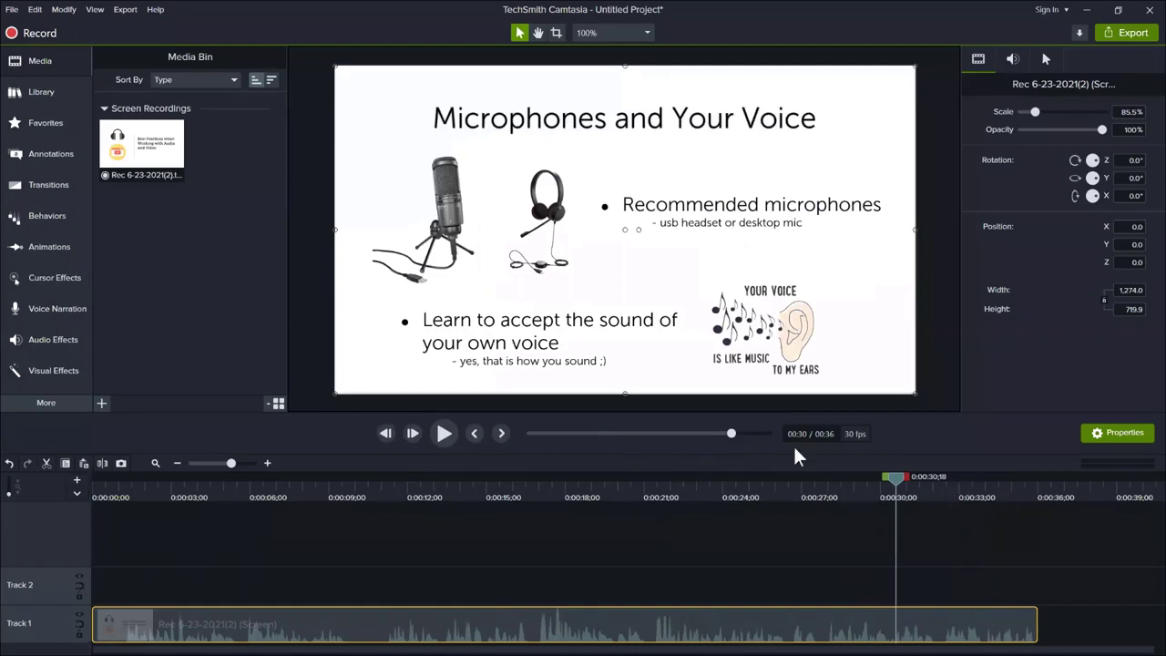
pyautogui.moveTo(894, 479); pyautogui.dragTo(143, 495)
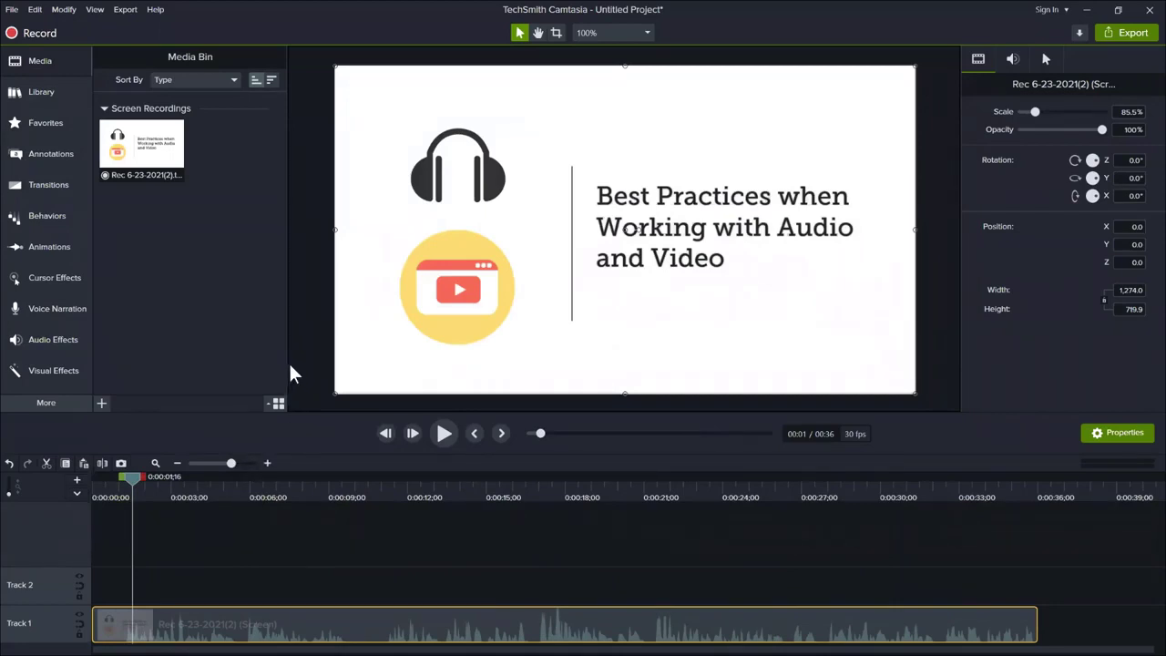
# Step: Start a new, empty project in place of the current recording project
pyautogui.click(12, 11)
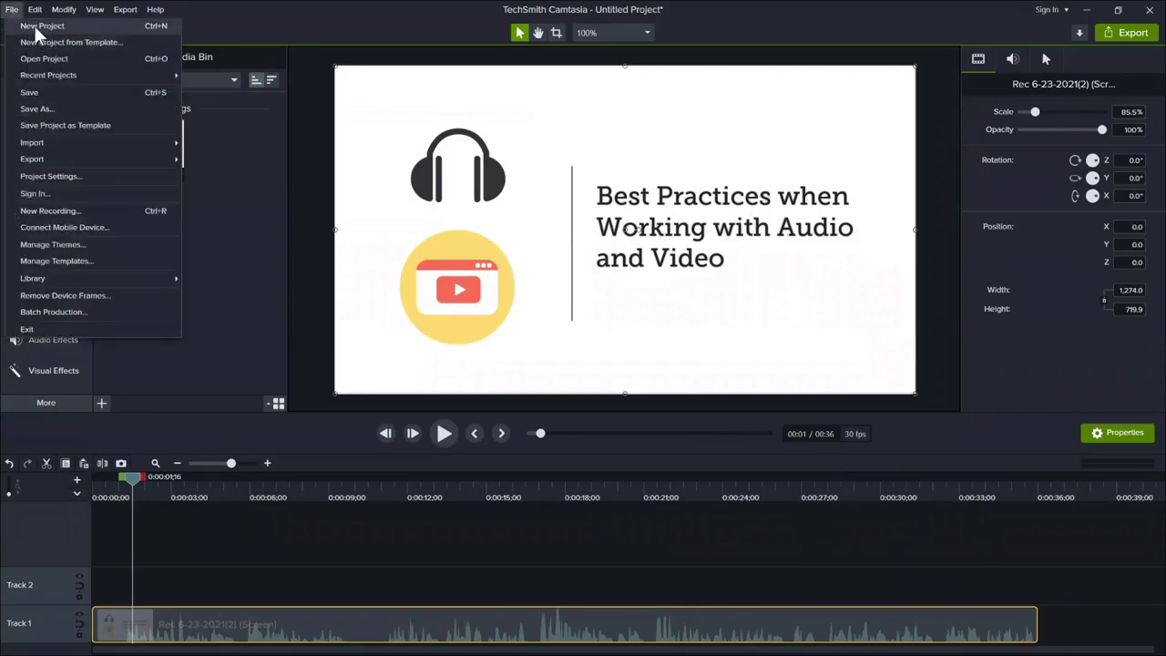
pyautogui.click(36, 29)
pyautogui.click(621, 384)
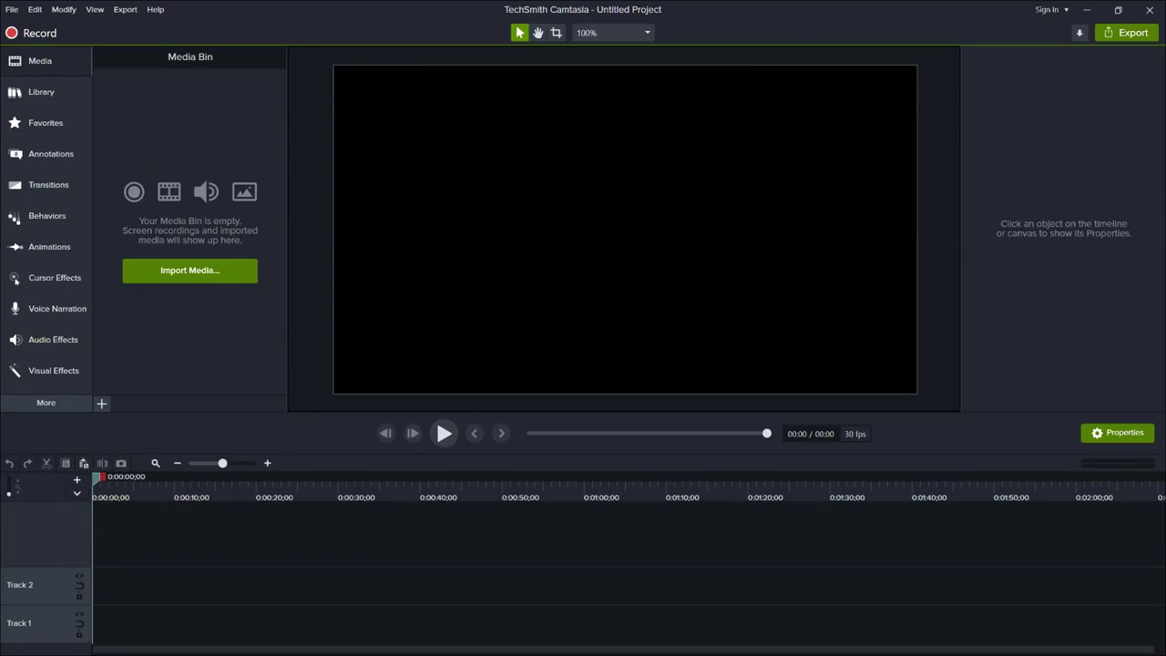
# Step: Import the Best_Practices_When_Working_with_Audio_and_Video PowerPoint file from the Camtasia-PowerPoint-Webinar folder as slide images, and look over the imported slides
pyautogui.hotkey('alt', 'Tab')
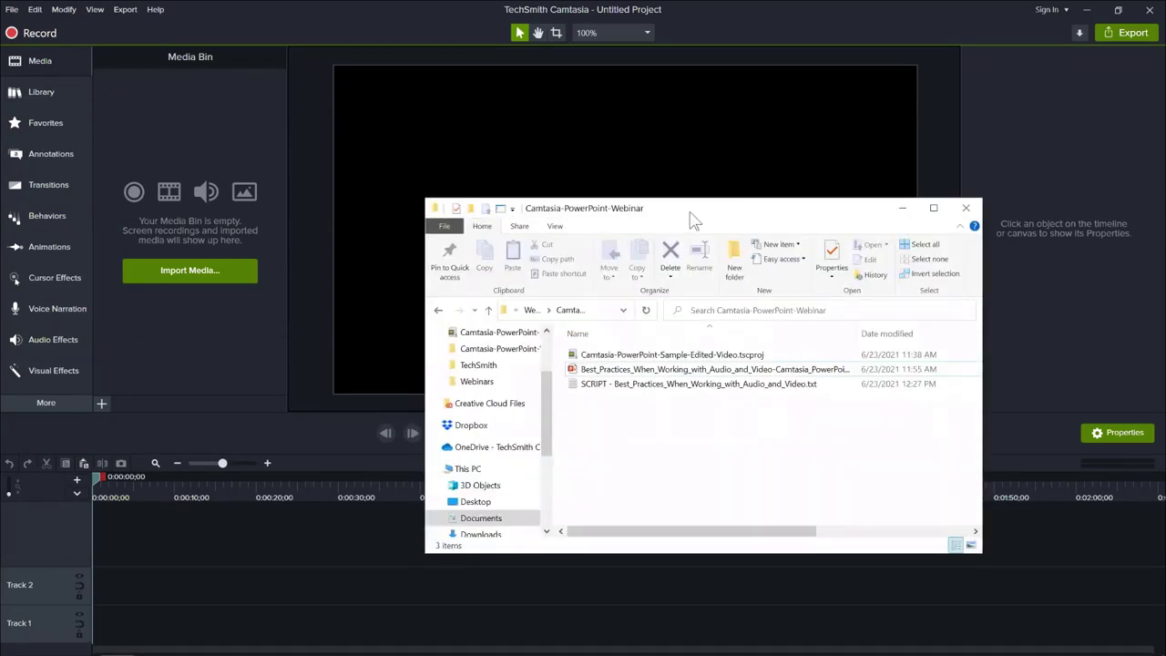
pyautogui.moveTo(692, 208); pyautogui.dragTo(816, 71)
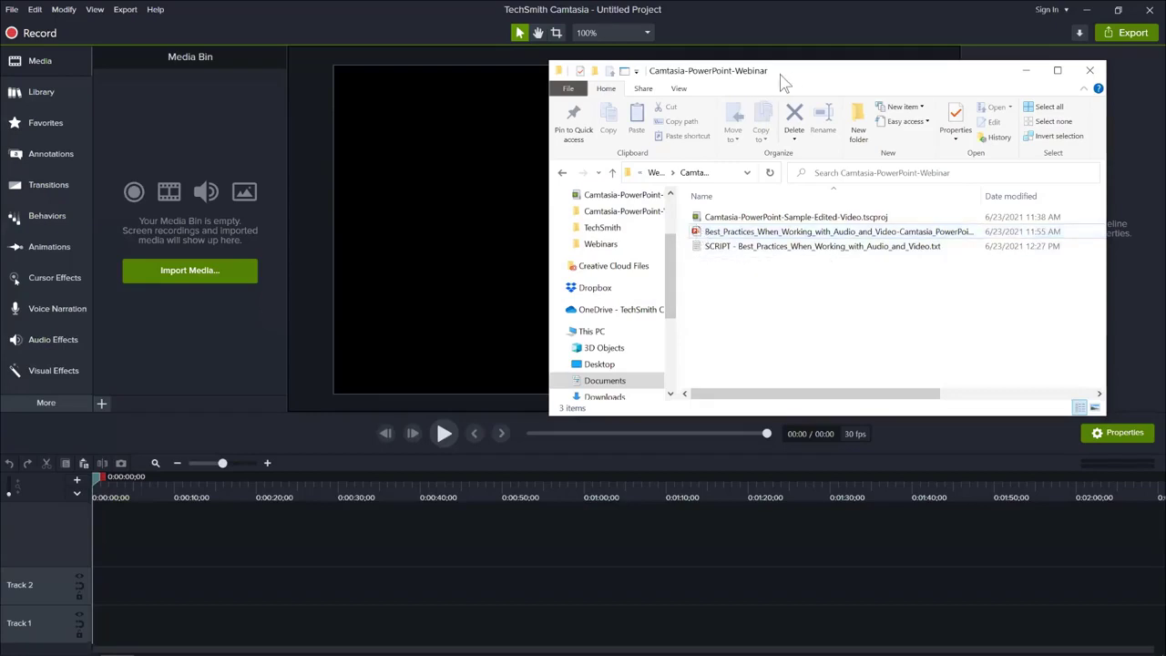
pyautogui.moveTo(670, 173); pyautogui.dragTo(605, 179)
pyautogui.moveTo(631, 238); pyautogui.dragTo(149, 150)
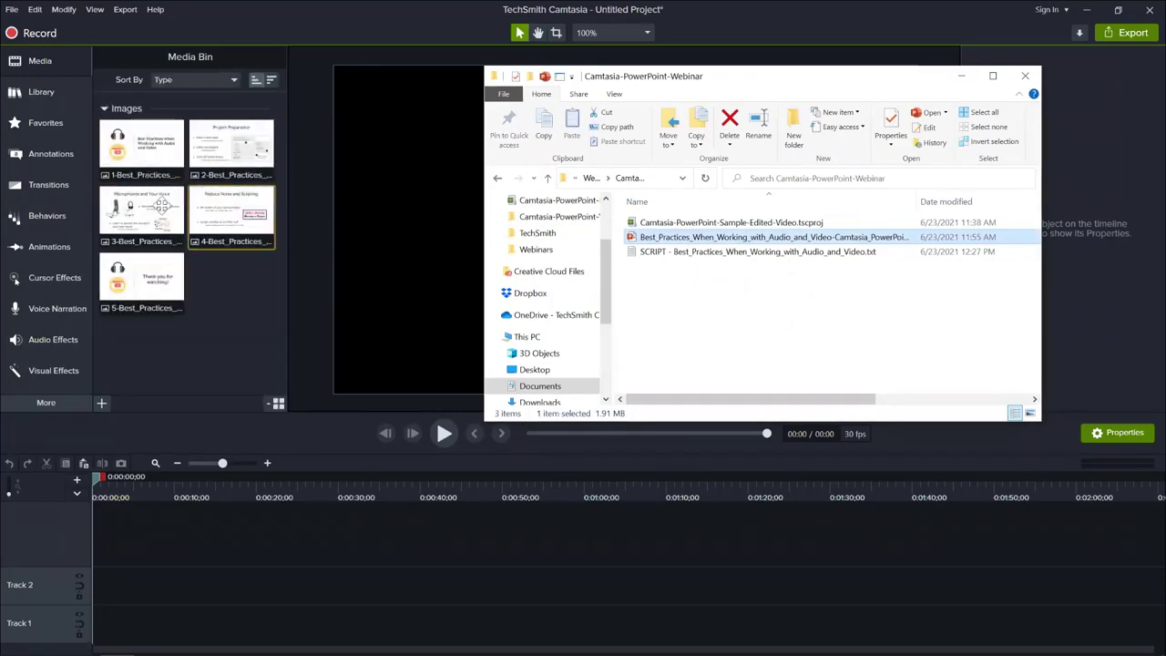
pyautogui.click(144, 155)
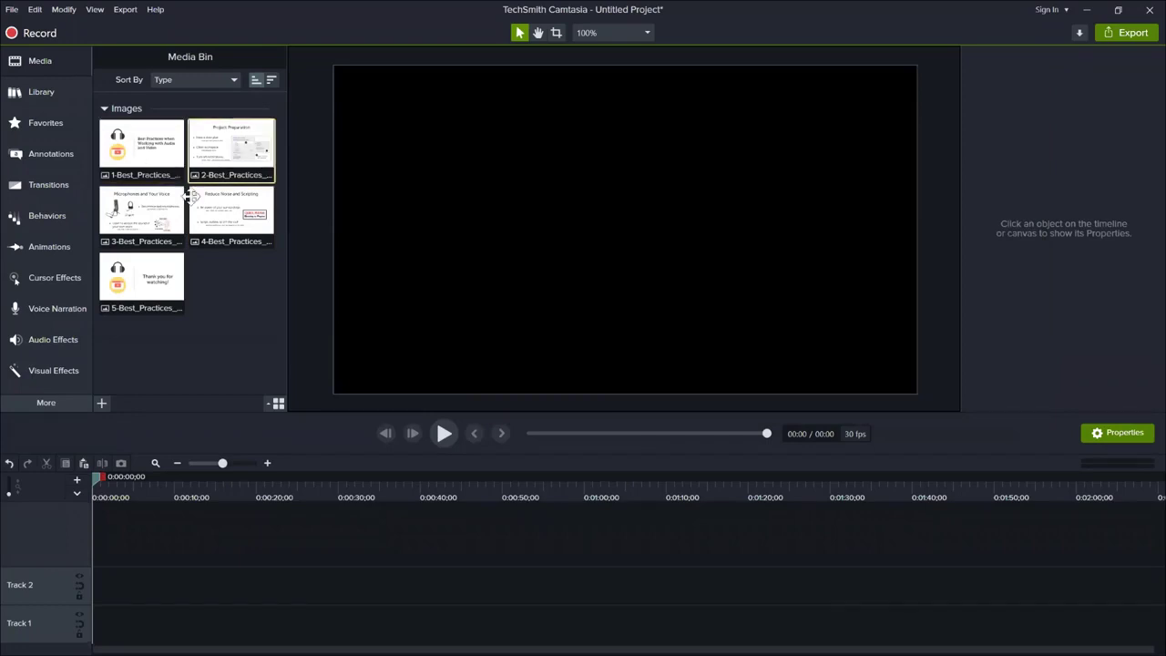
pyautogui.click(214, 223)
pyautogui.click(143, 284)
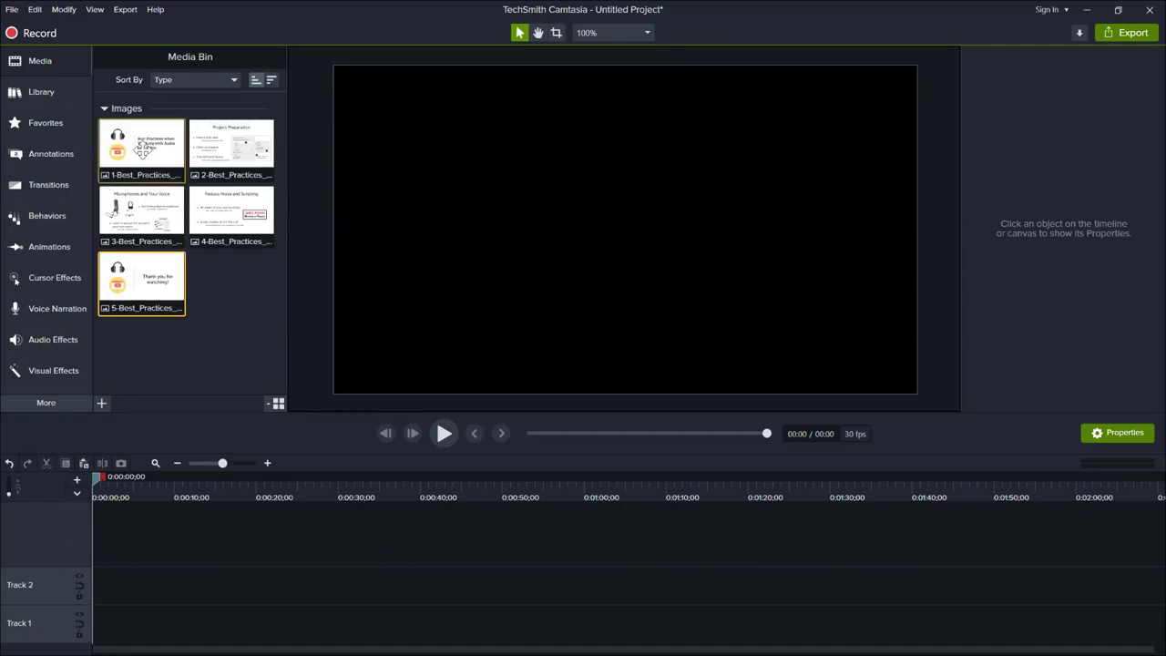
# Step: Try placing the first slide image on Track 2 and extending it to about 19 seconds, and undo both changes
pyautogui.moveTo(150, 159); pyautogui.dragTo(95, 594)
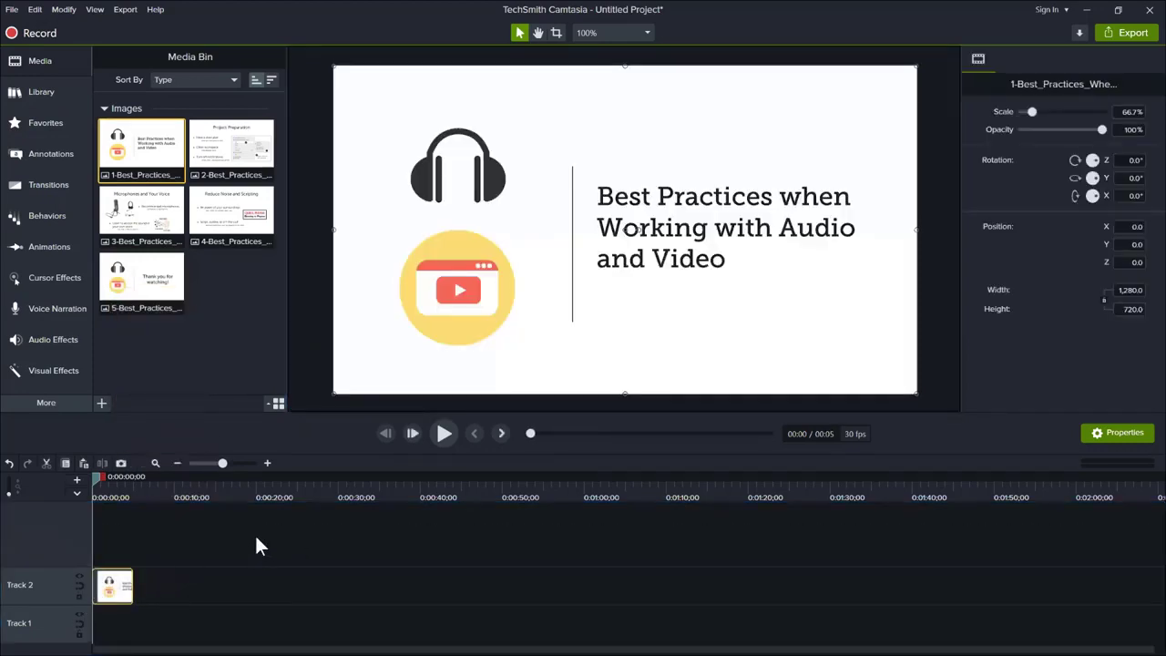
pyautogui.moveTo(128, 585); pyautogui.dragTo(238, 590)
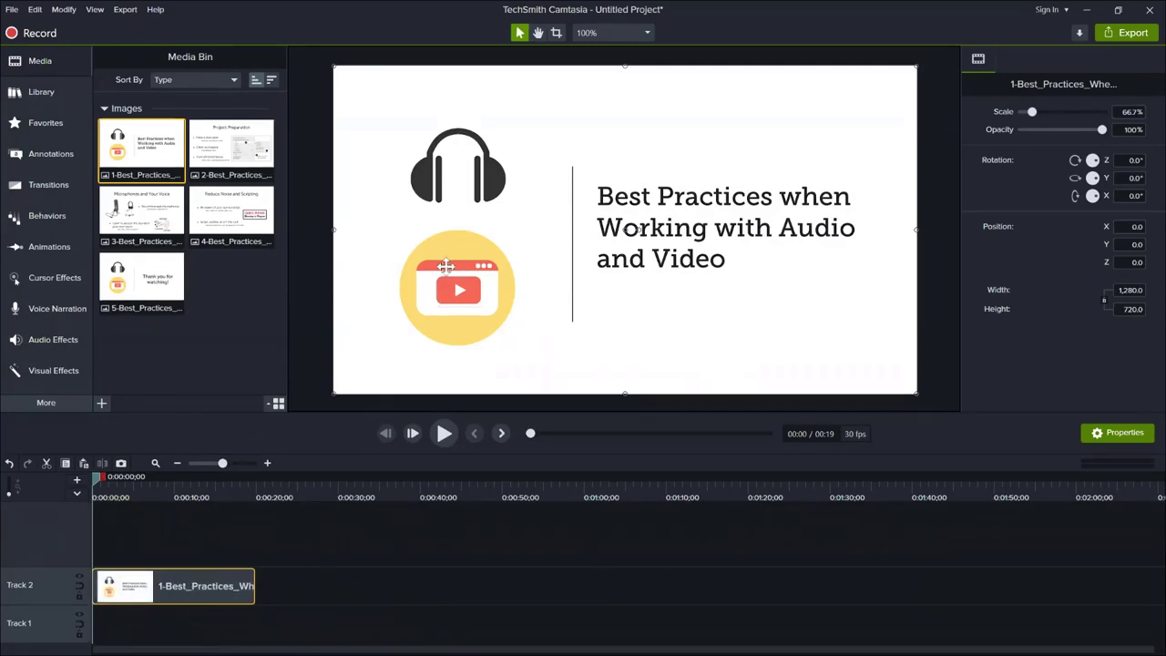
pyautogui.click(12, 10)
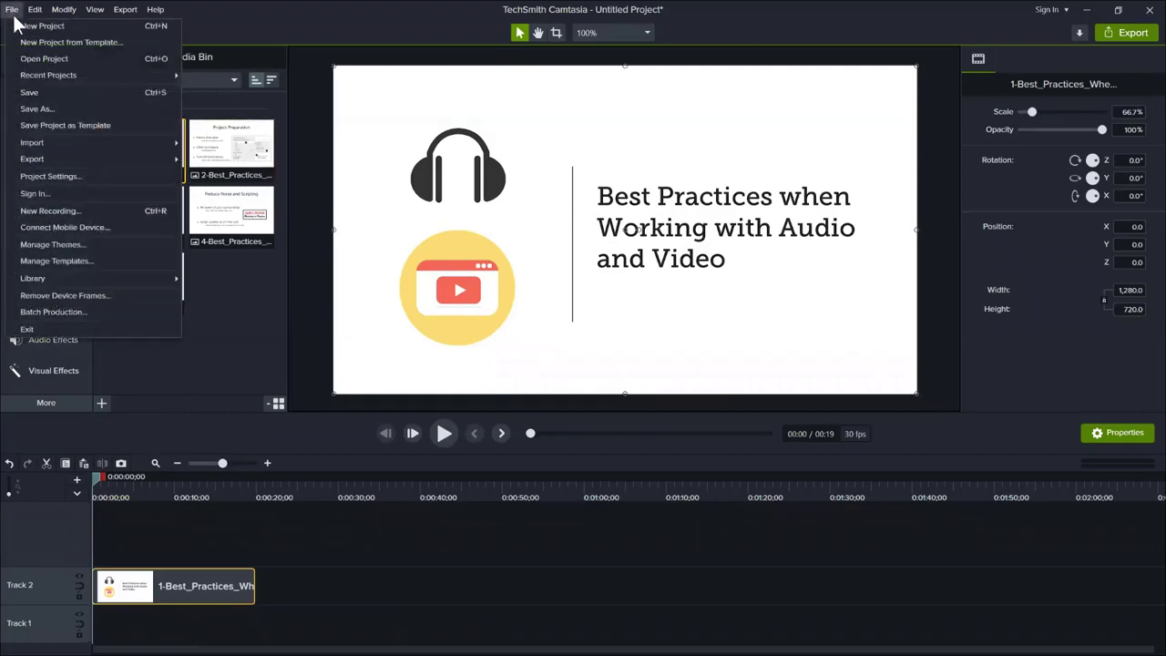
pyautogui.click(9, 463)
pyautogui.click(9, 463)
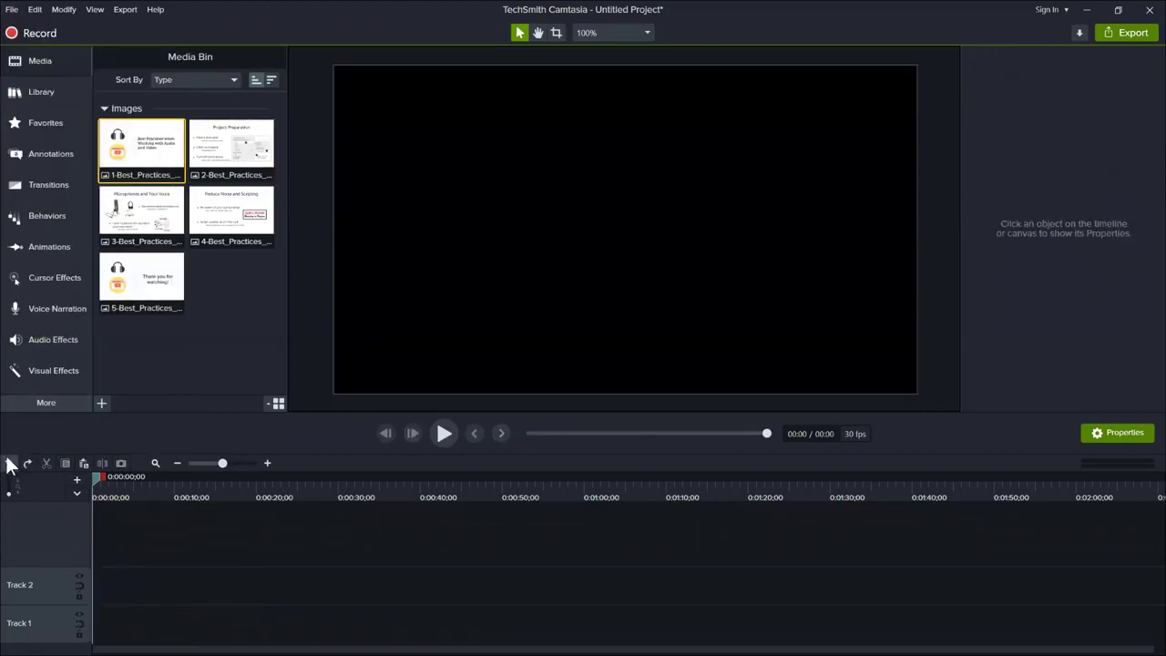
# Step: Show the voice narration tools and open the recent project Camtasia-PowerPoint-Import-Slides-Voice-Narration-Example.tscproj
pyautogui.click(57, 313)
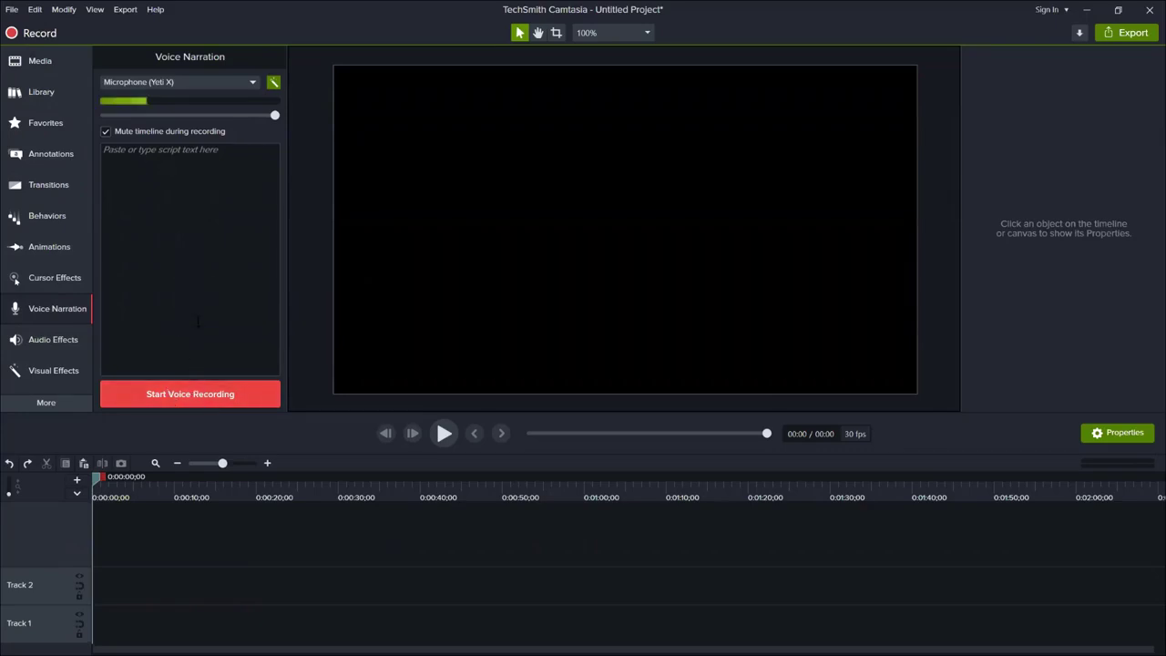
pyautogui.click(11, 10)
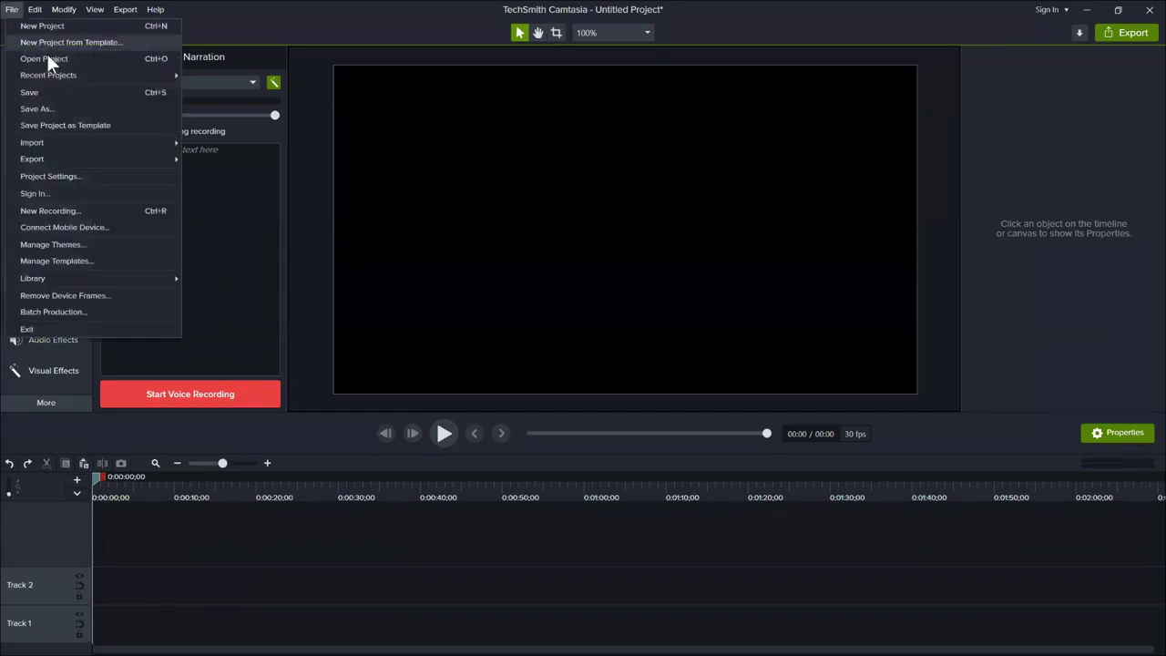
pyautogui.moveTo(58, 73)
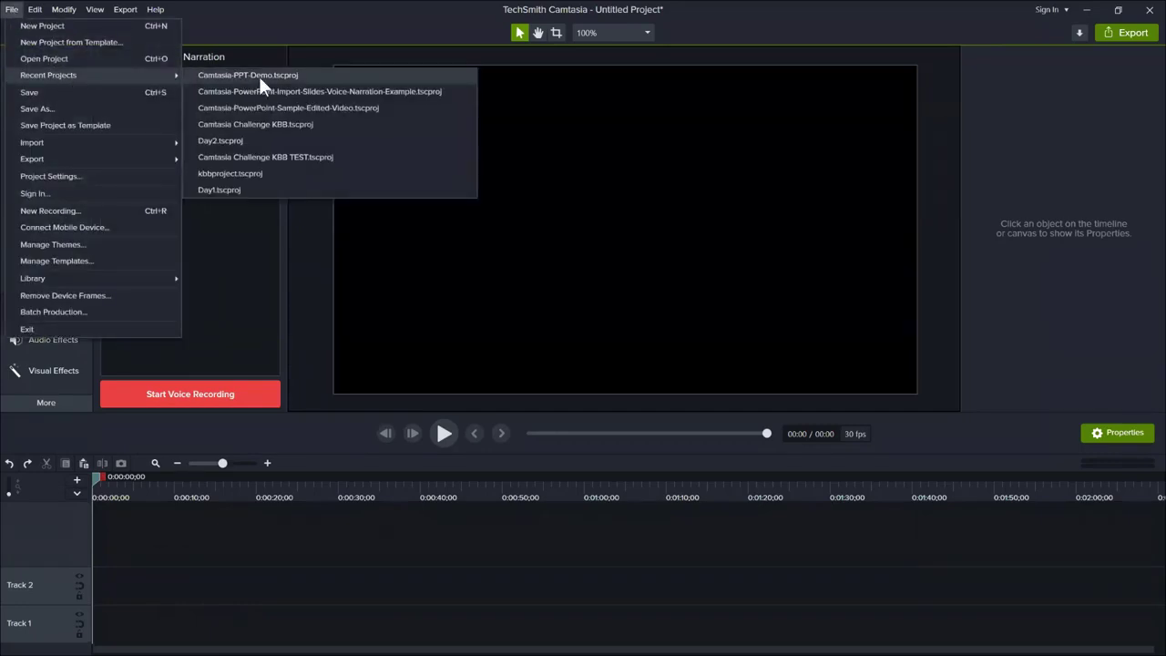
pyautogui.click(338, 91)
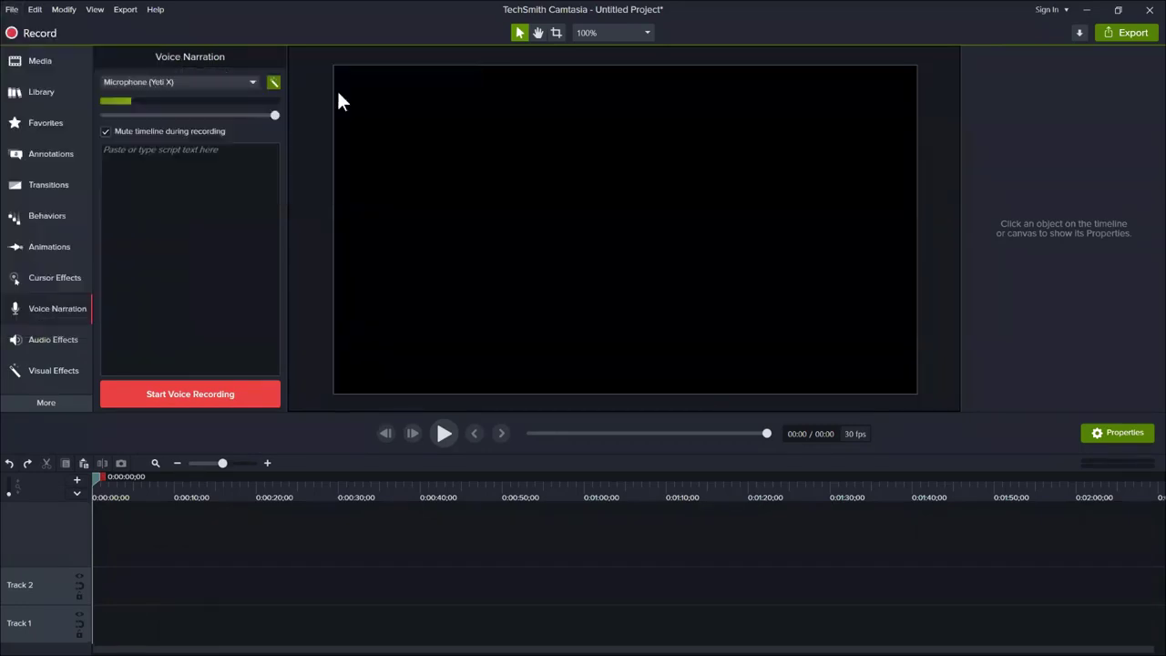
pyautogui.click(608, 386)
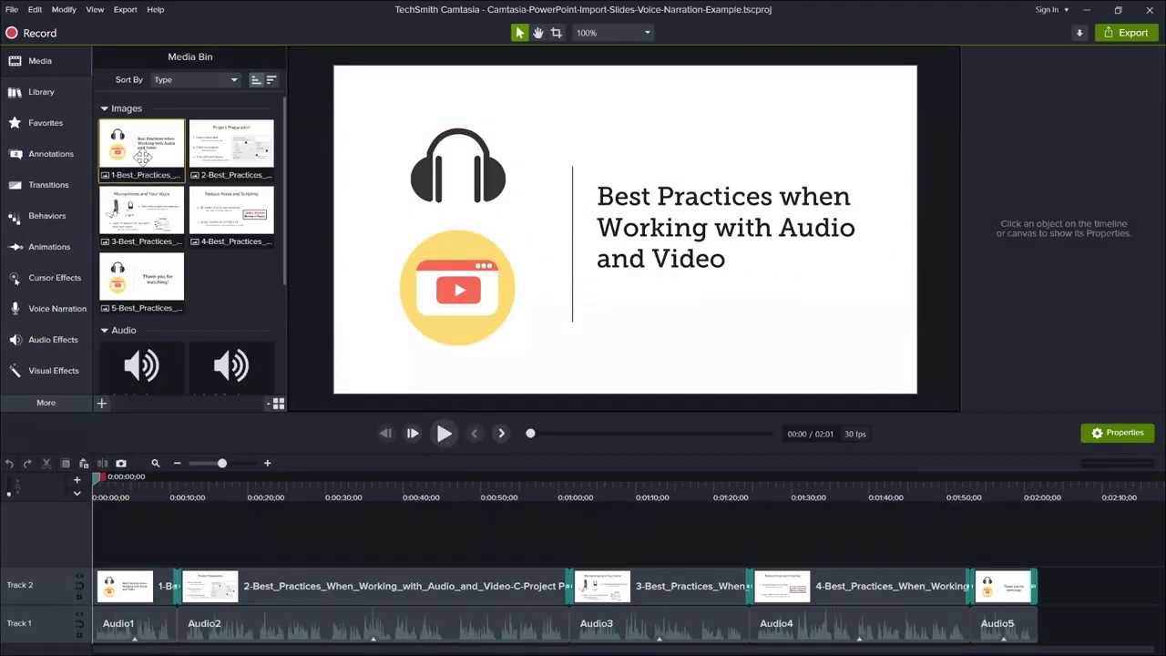
# Step: Examine the imported slide images and the audio files Audio1 to Audio5 in the project's media
pyautogui.click(208, 161)
pyautogui.click(171, 204)
pyautogui.click(211, 234)
pyautogui.click(175, 266)
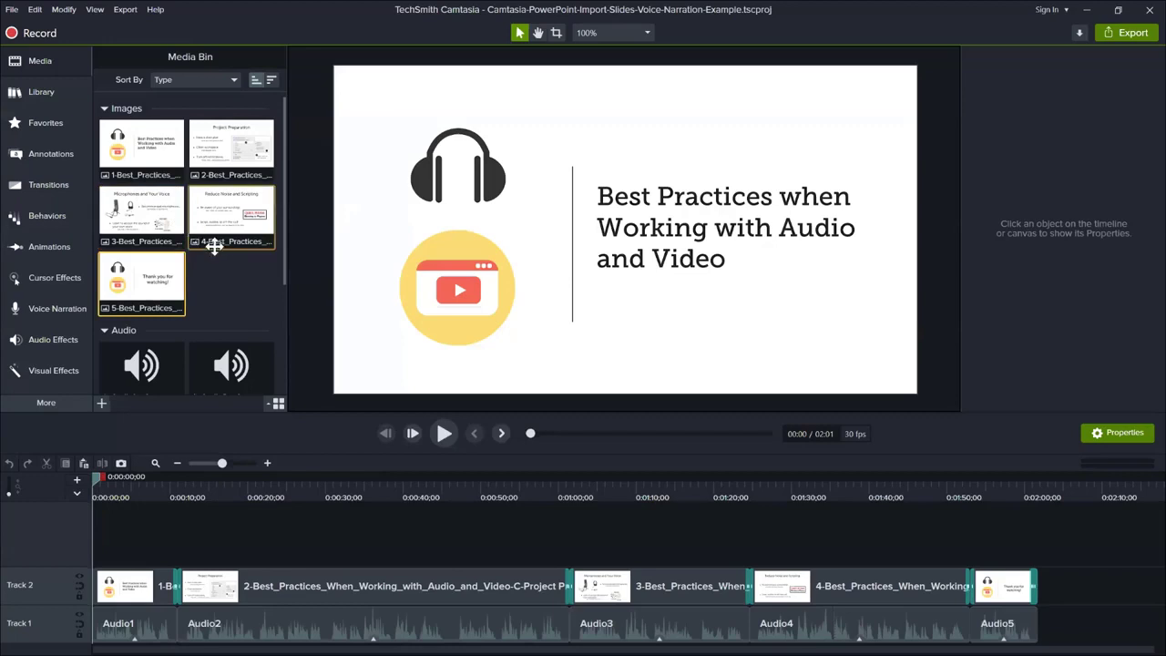
pyautogui.scroll(-3, 213, 272)
pyautogui.scroll(-1, 220, 282)
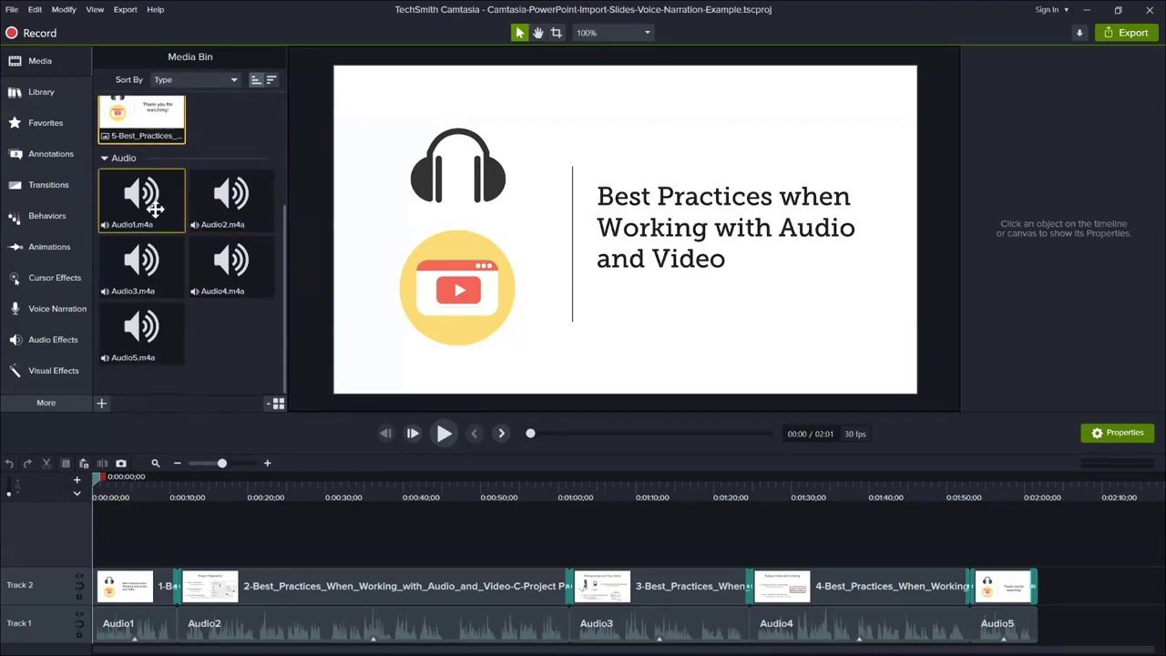
pyautogui.click(217, 208)
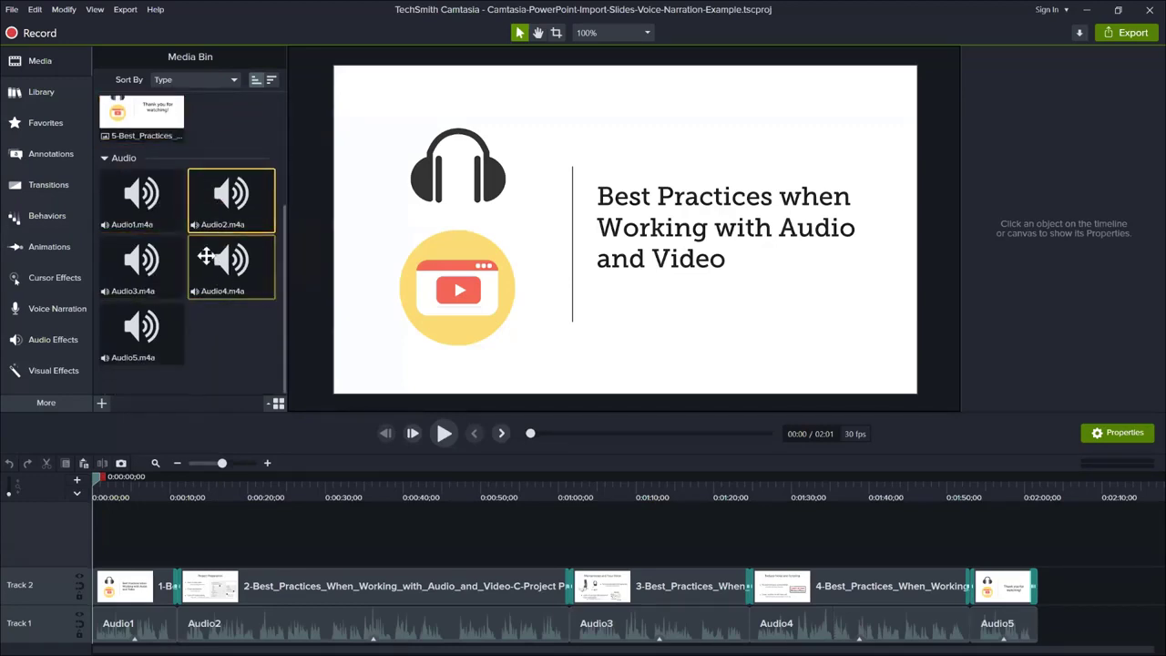
pyautogui.click(152, 192)
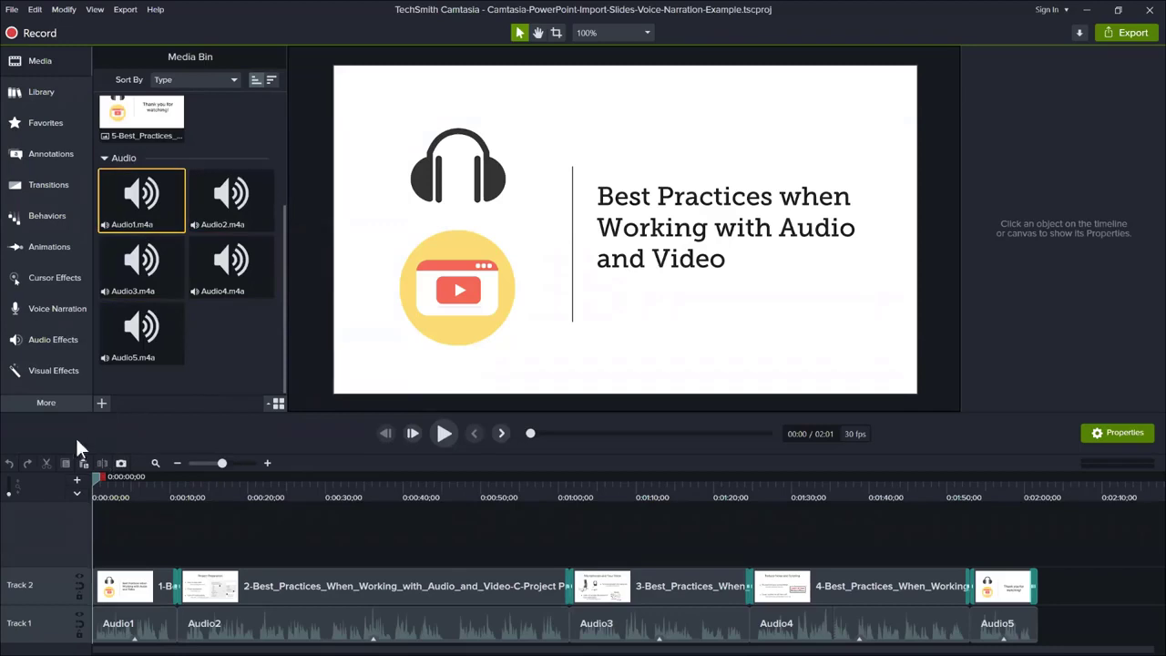
# Step: Show the voice narration script, switch to the SCRIPT - Best Practices document in the browser, review its Narration column, and return to Camtasia
pyautogui.click(45, 312)
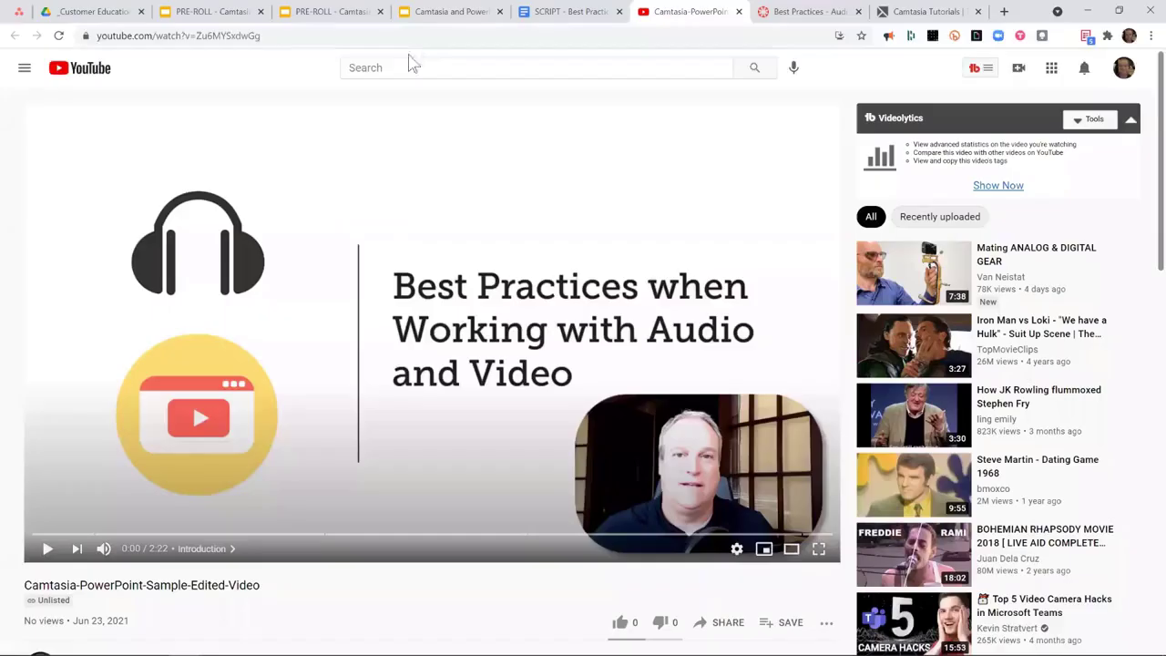
pyautogui.click(568, 13)
pyautogui.scroll(-3, 622, 401)
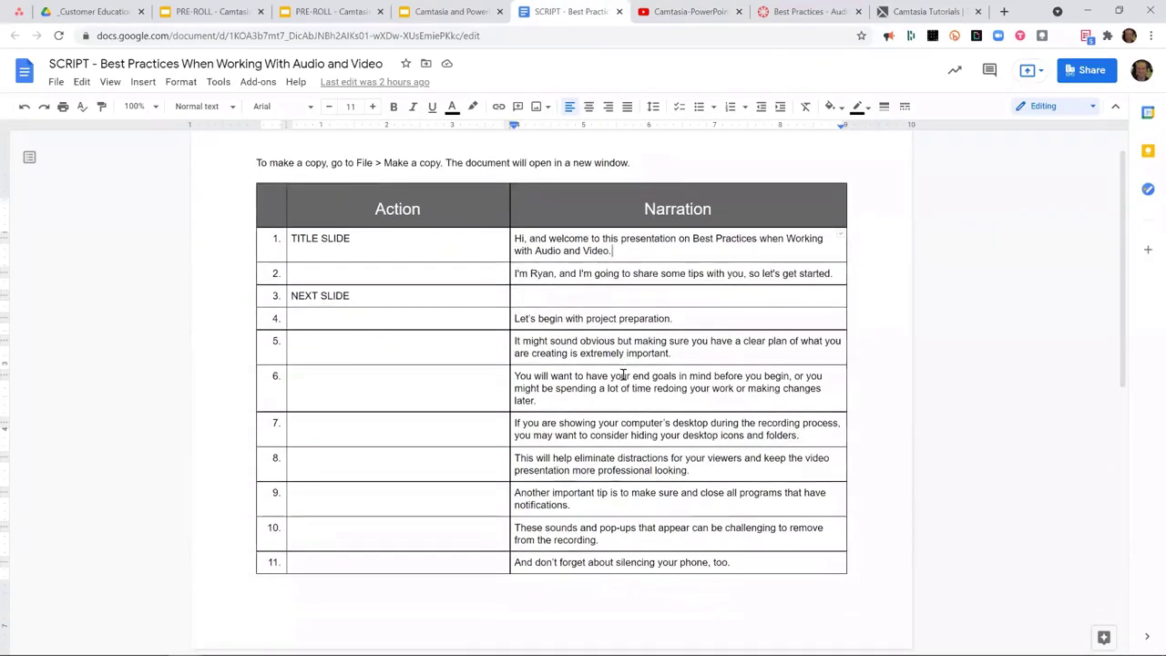
pyautogui.scroll(1, 638, 383)
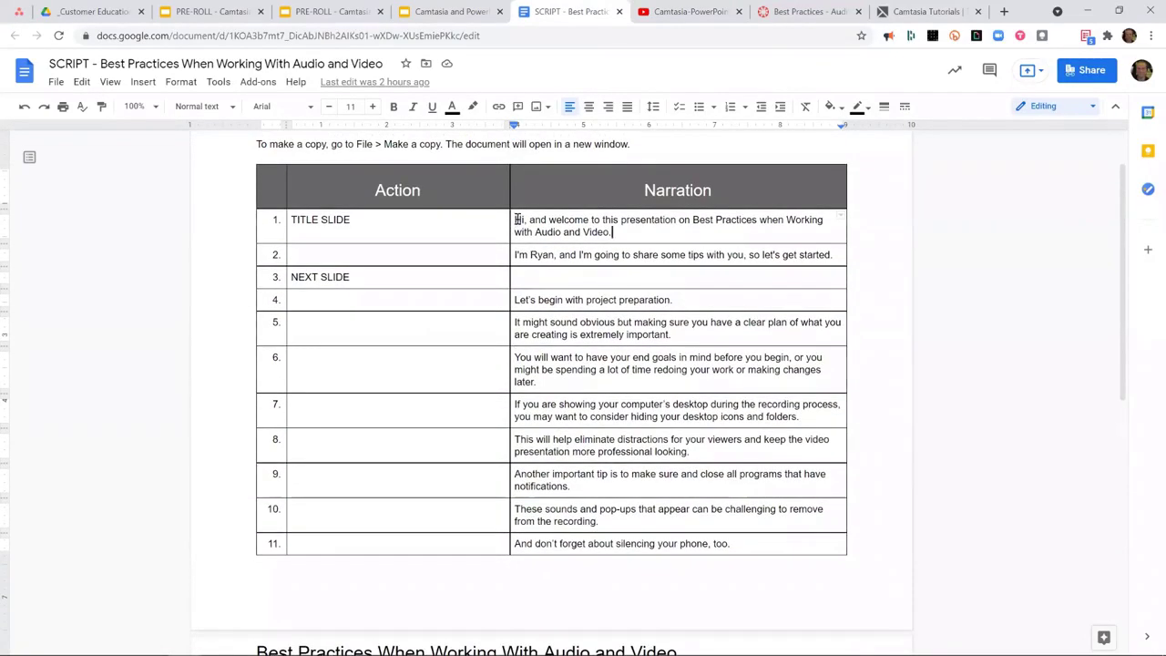
pyautogui.moveTo(516, 219); pyautogui.dragTo(659, 537)
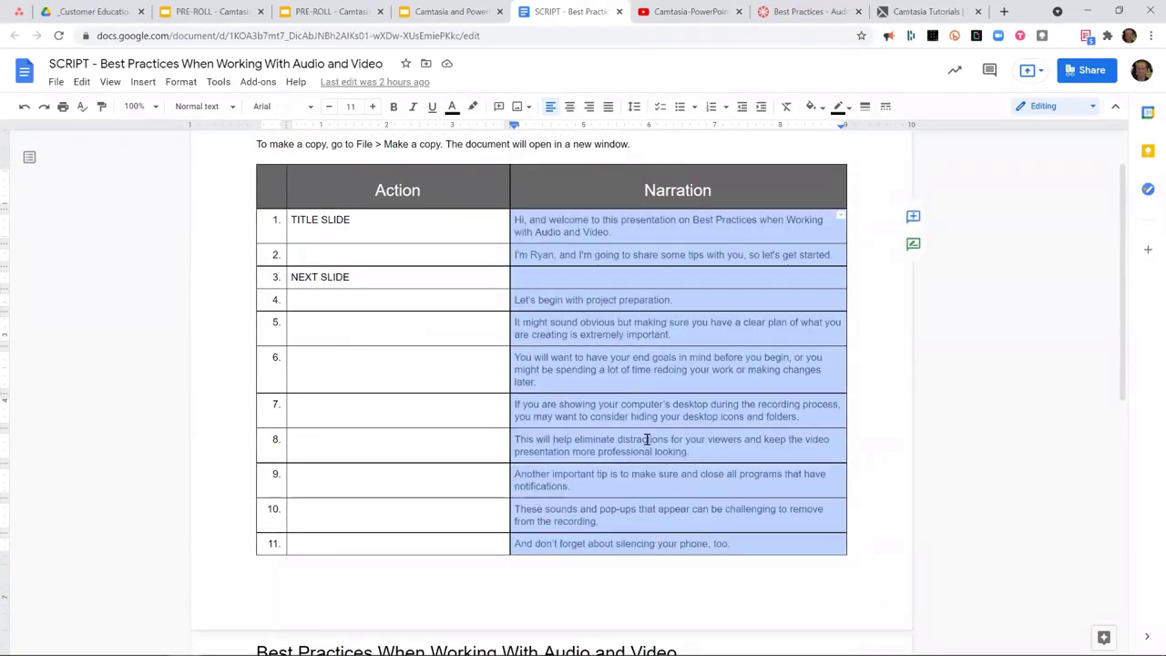
pyautogui.scroll(-6, 647, 439)
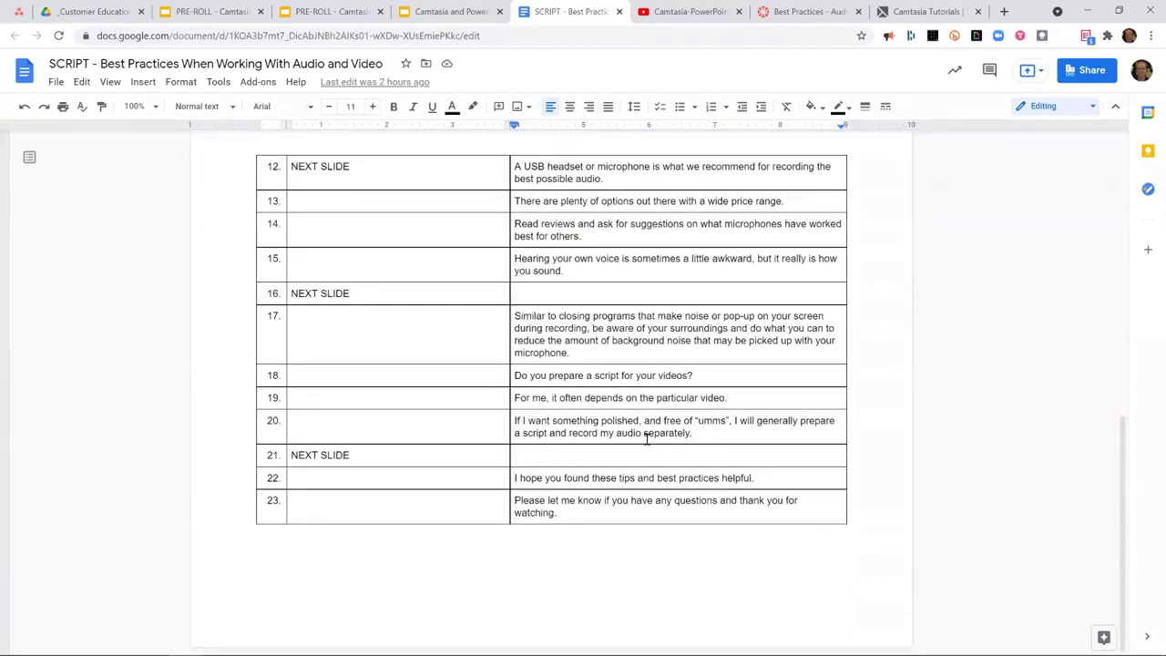
pyautogui.scroll(7, 647, 439)
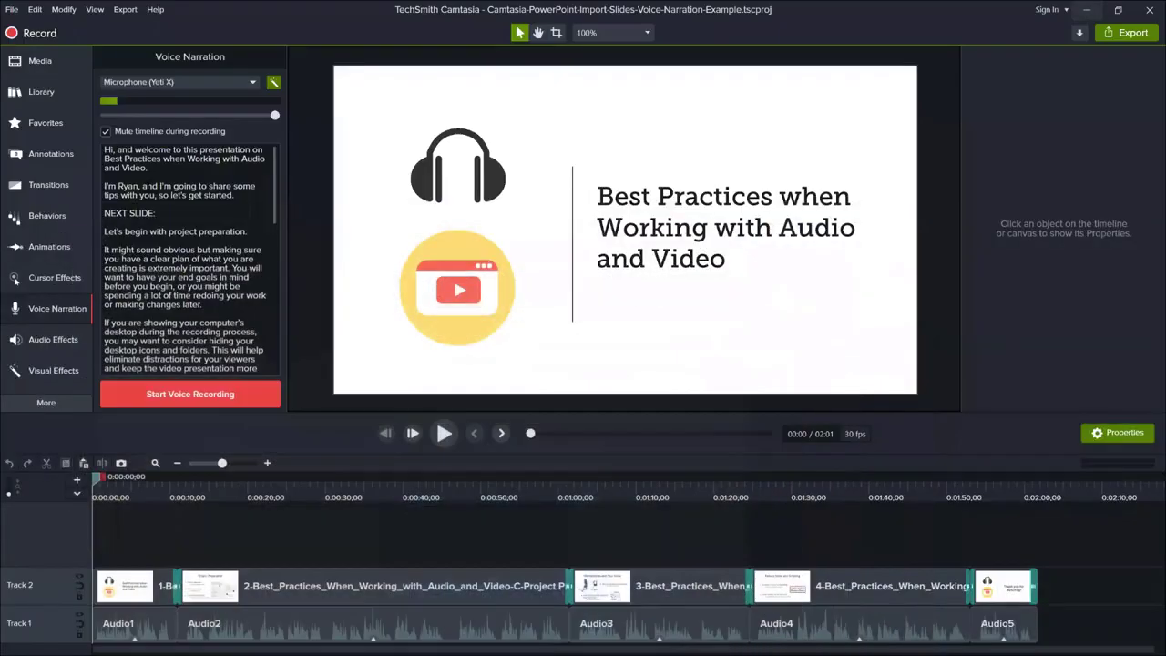
# Step: Move the playhead to 0:00:07;26 and highlight the title slide's narration in the voice narration script
pyautogui.click(144, 186)
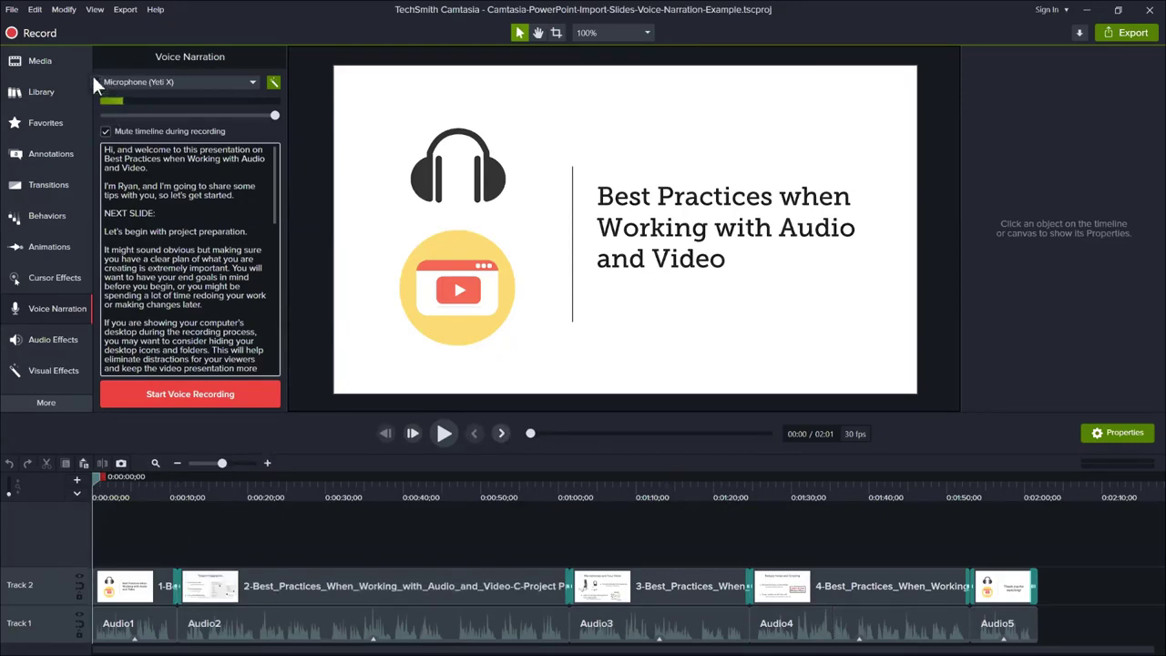
pyautogui.click(11, 11)
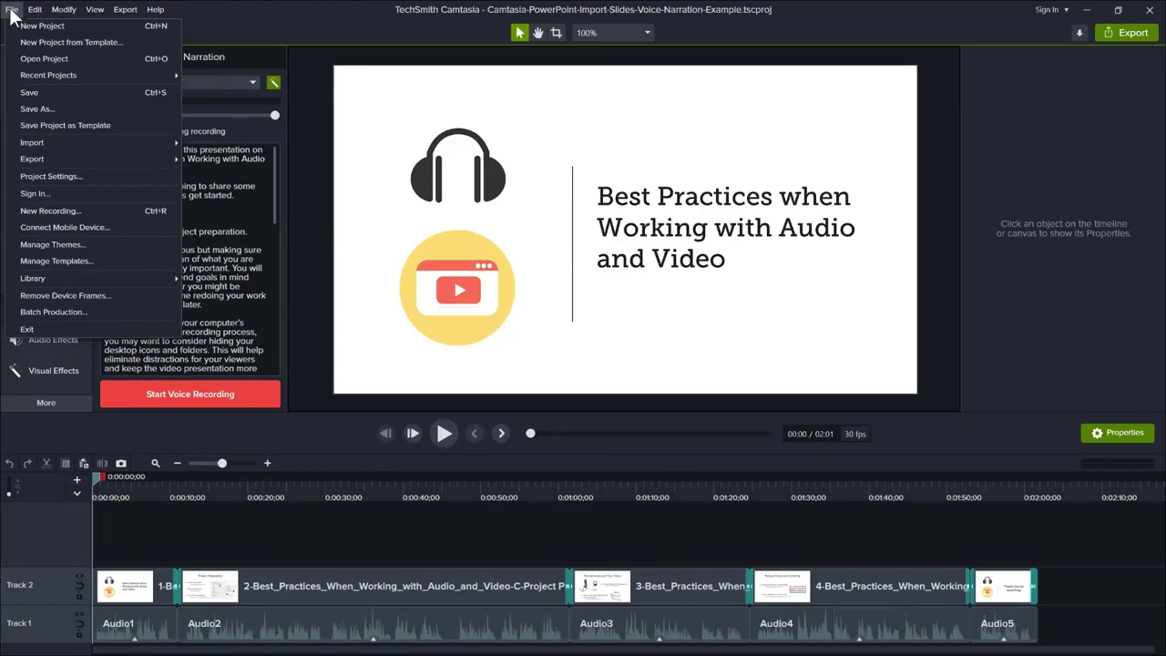
pyautogui.click(11, 11)
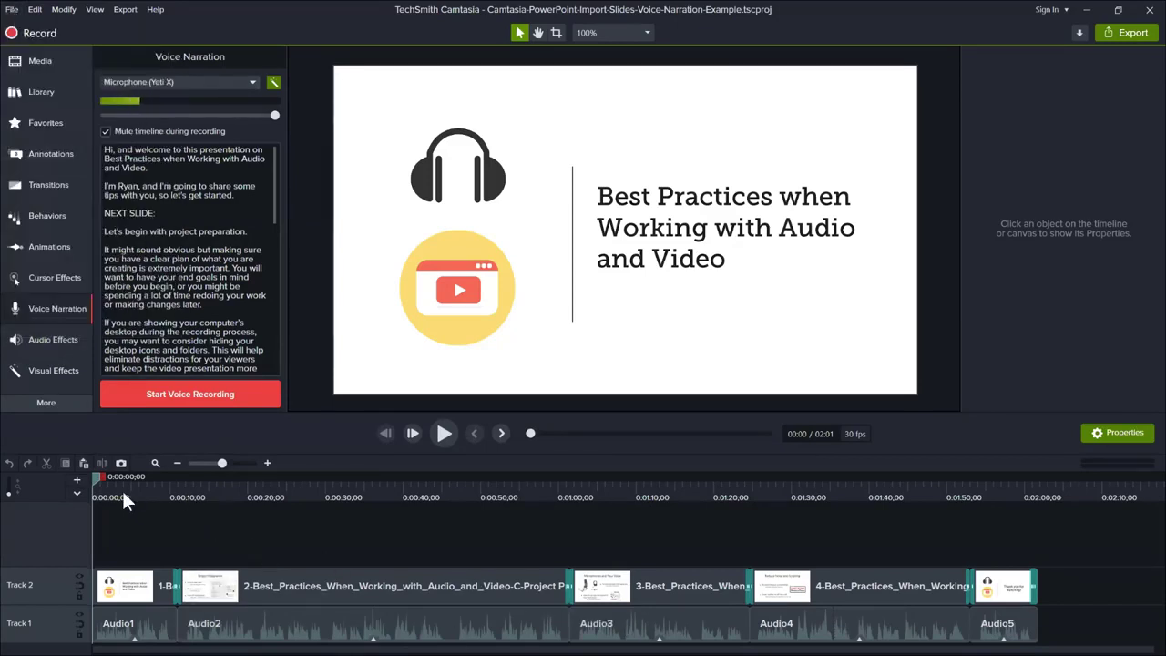
pyautogui.moveTo(122, 483); pyautogui.dragTo(153, 493)
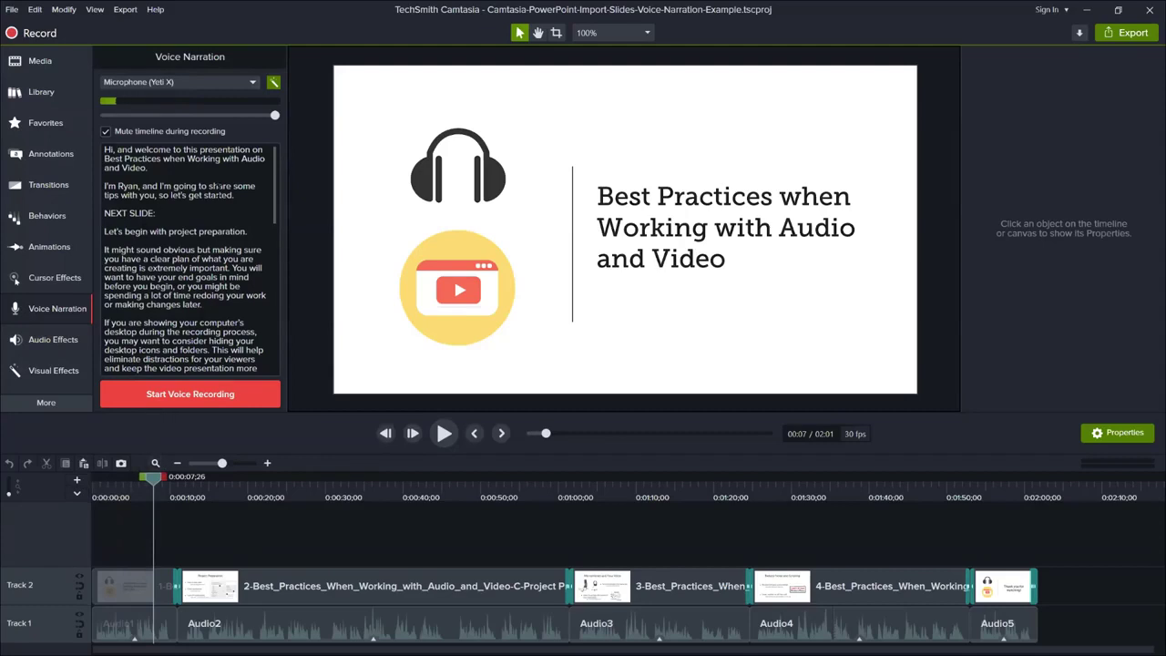
pyautogui.moveTo(235, 195); pyautogui.dragTo(103, 148)
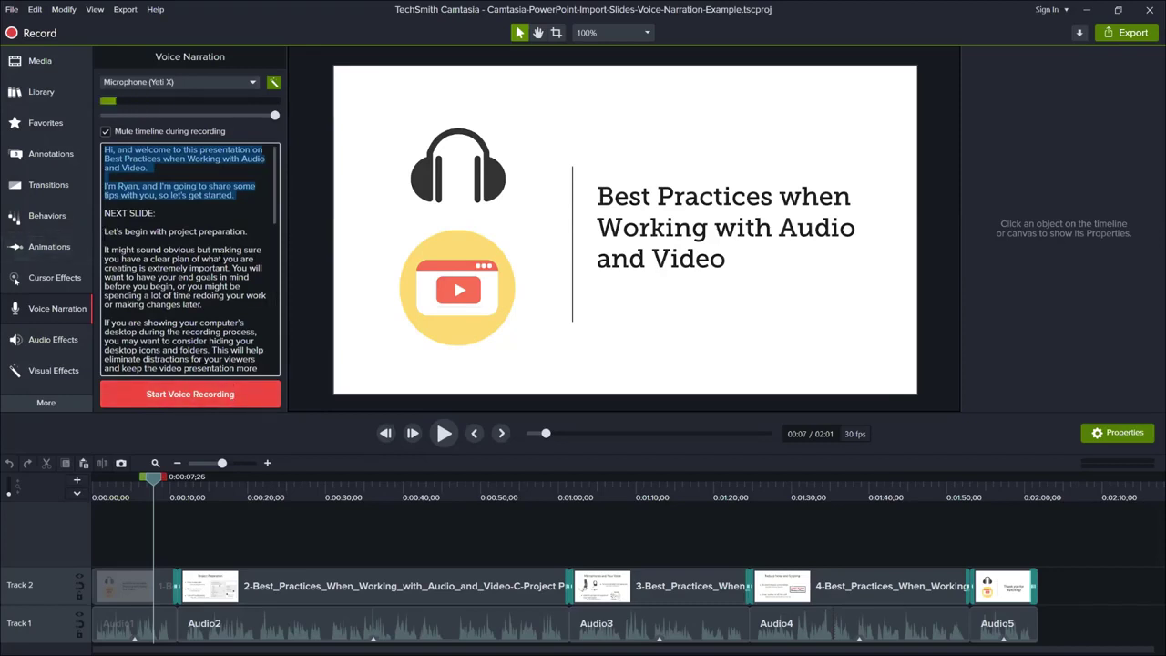
pyautogui.scroll(-1, 219, 250)
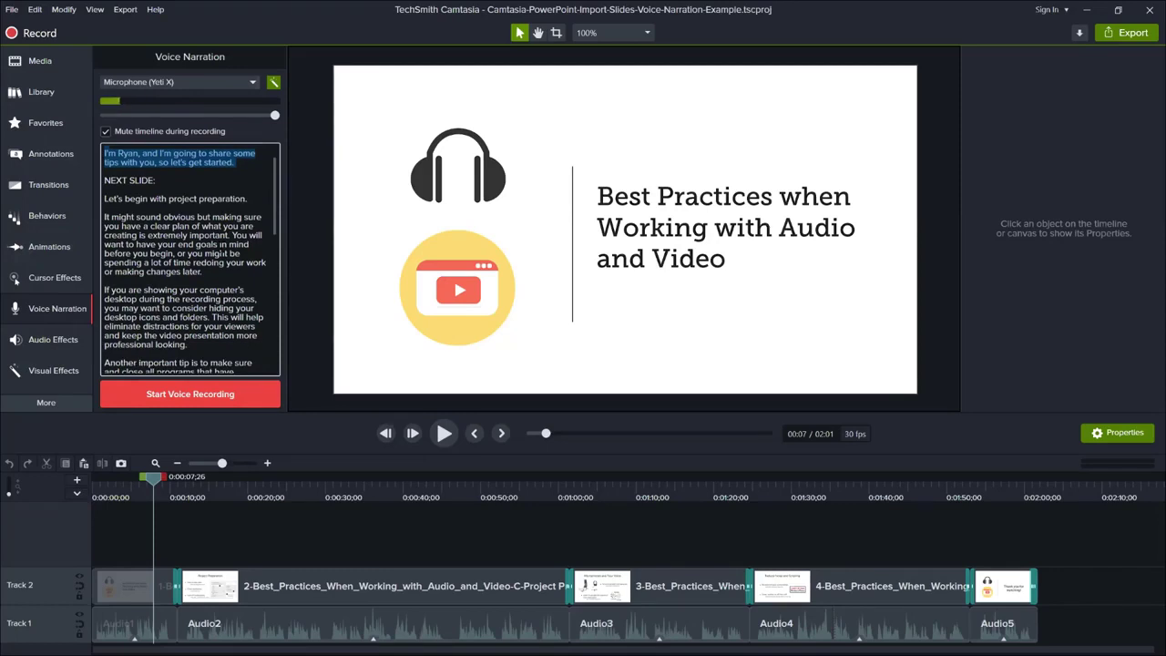
# Step: Review the whole voice narration script and highlight the title slide's narration at its start
pyautogui.scroll(-5, 209, 251)
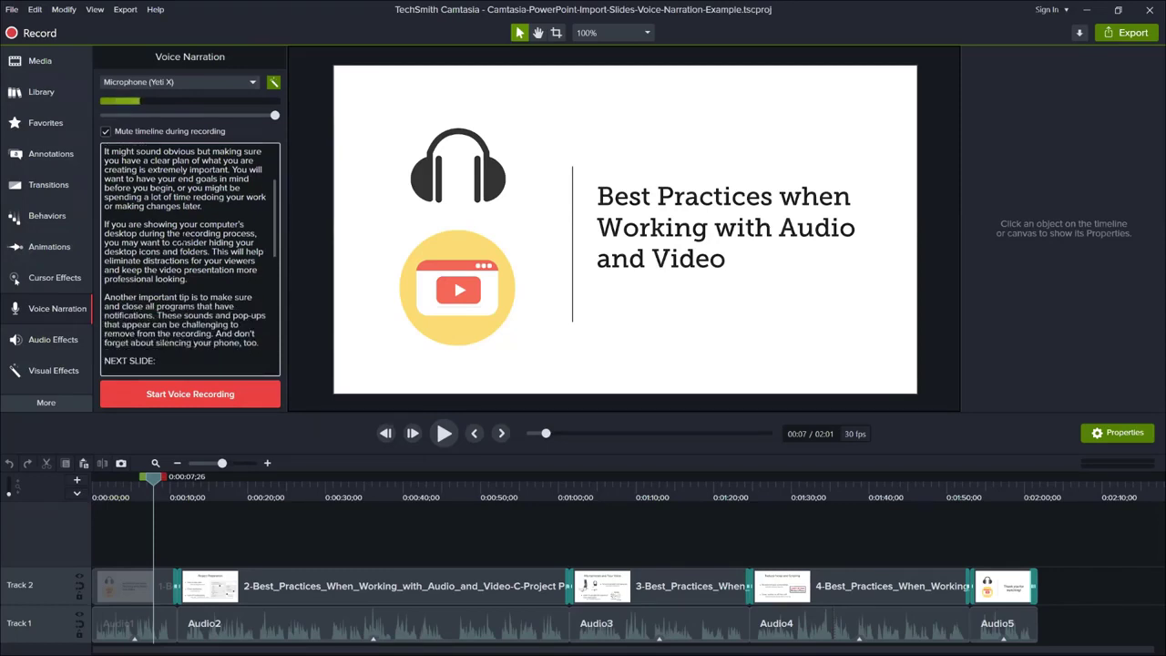
pyautogui.scroll(-3, 186, 246)
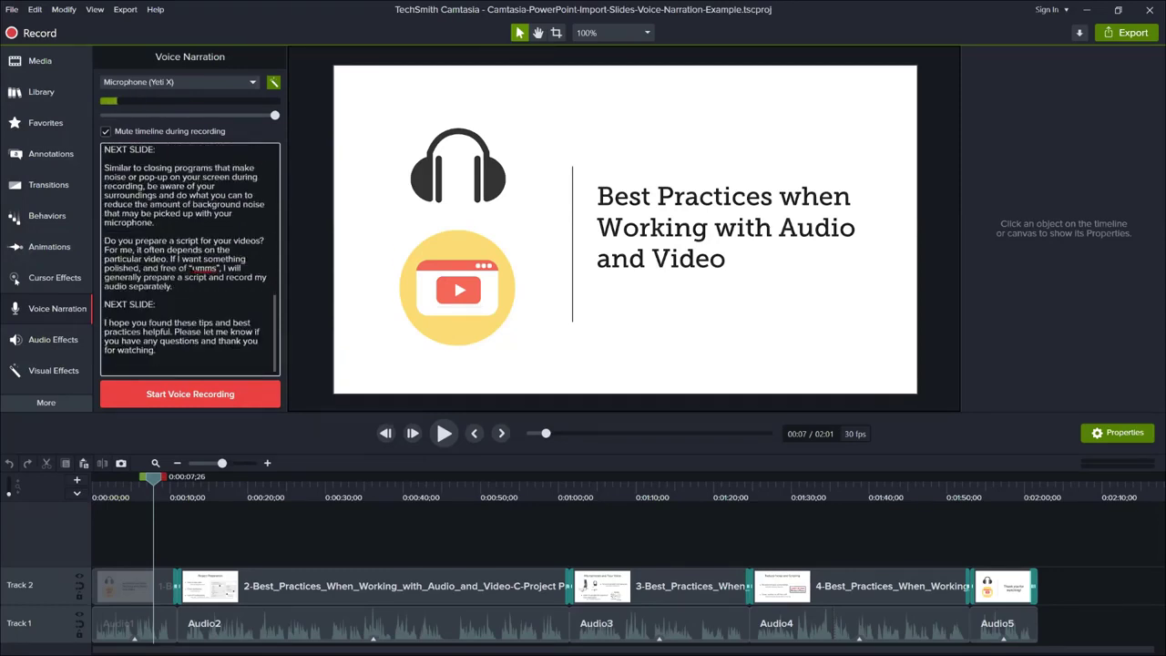
pyautogui.scroll(10, 189, 255)
pyautogui.moveTo(234, 195); pyautogui.dragTo(160, 127)
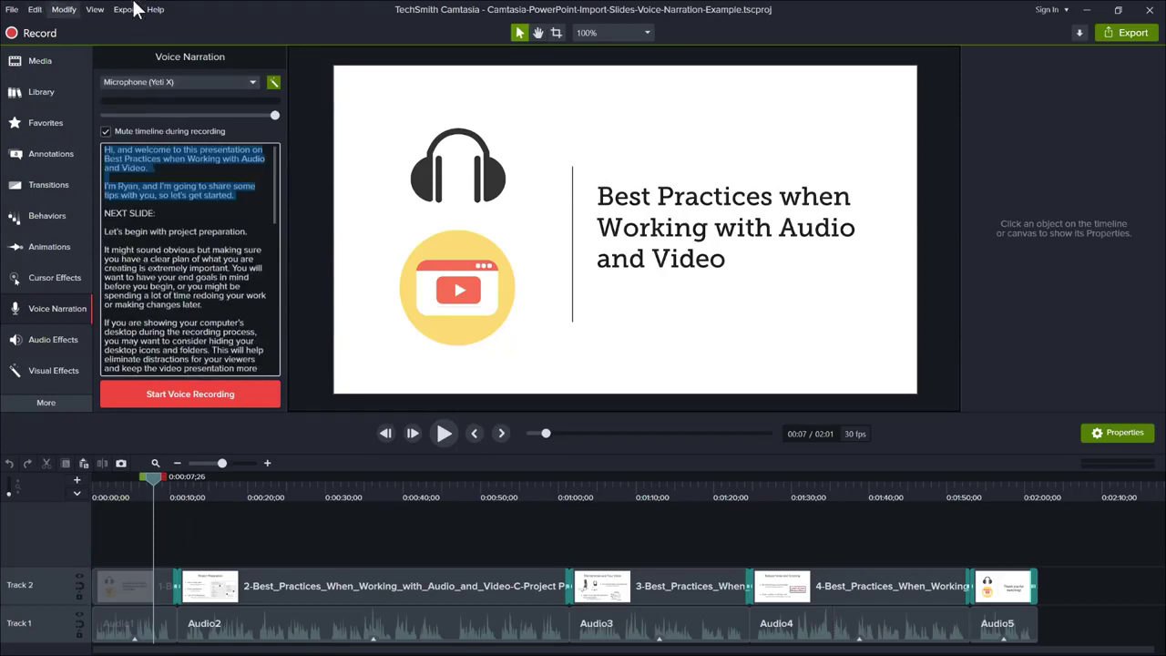
# Step: Create a new project and import the slides of the Best_Practices_When_Working_with_Audio_and_Video PowerPoint file as images
pyautogui.click(12, 10)
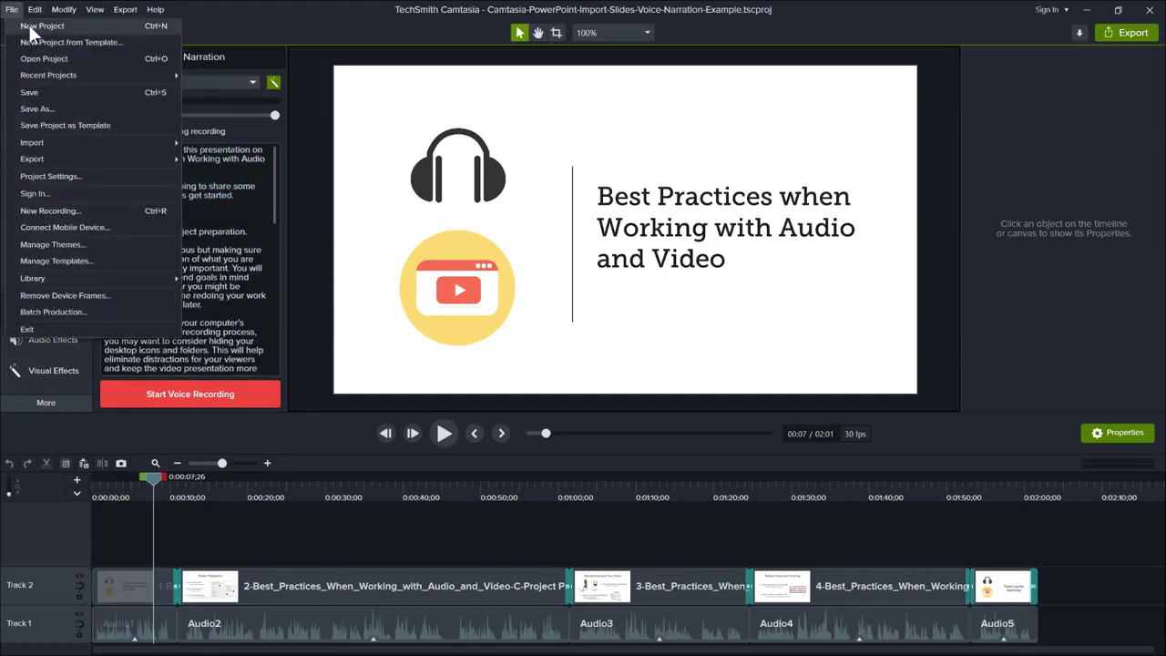
pyautogui.click(31, 26)
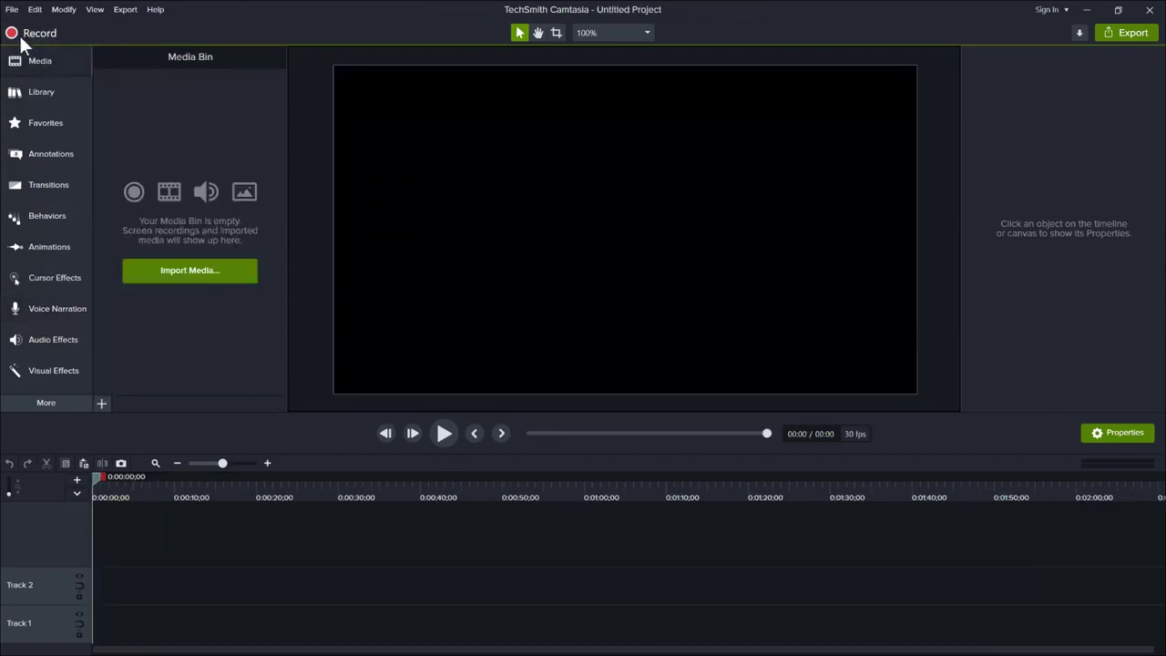
pyautogui.click(187, 270)
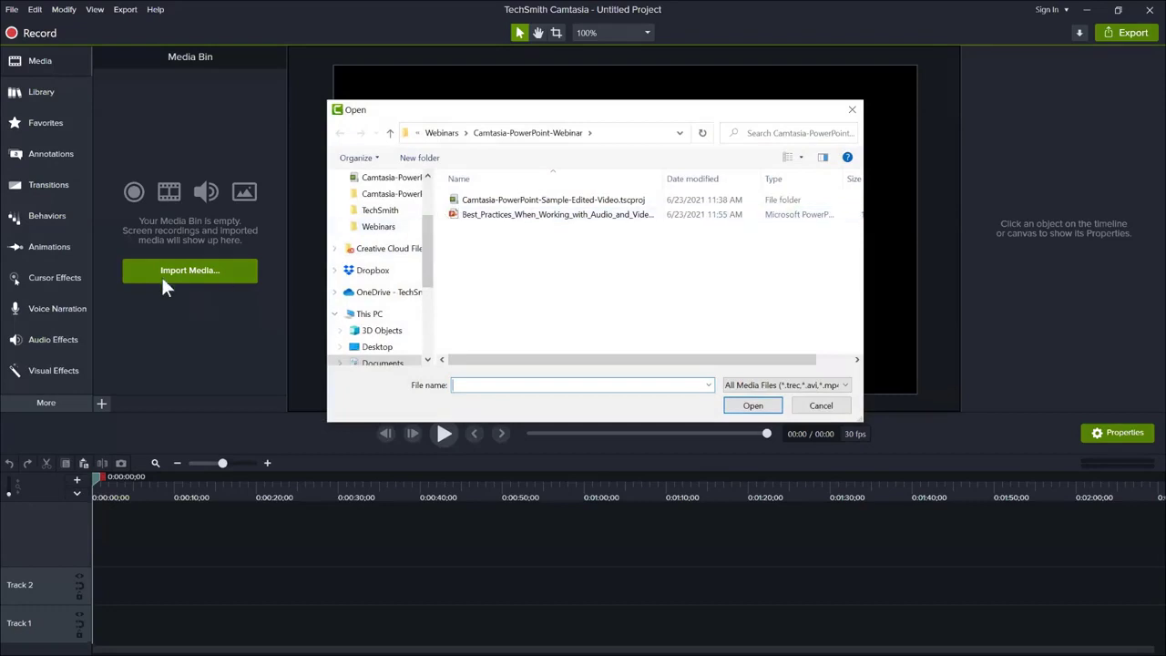
pyautogui.click(468, 216)
pyautogui.click(752, 406)
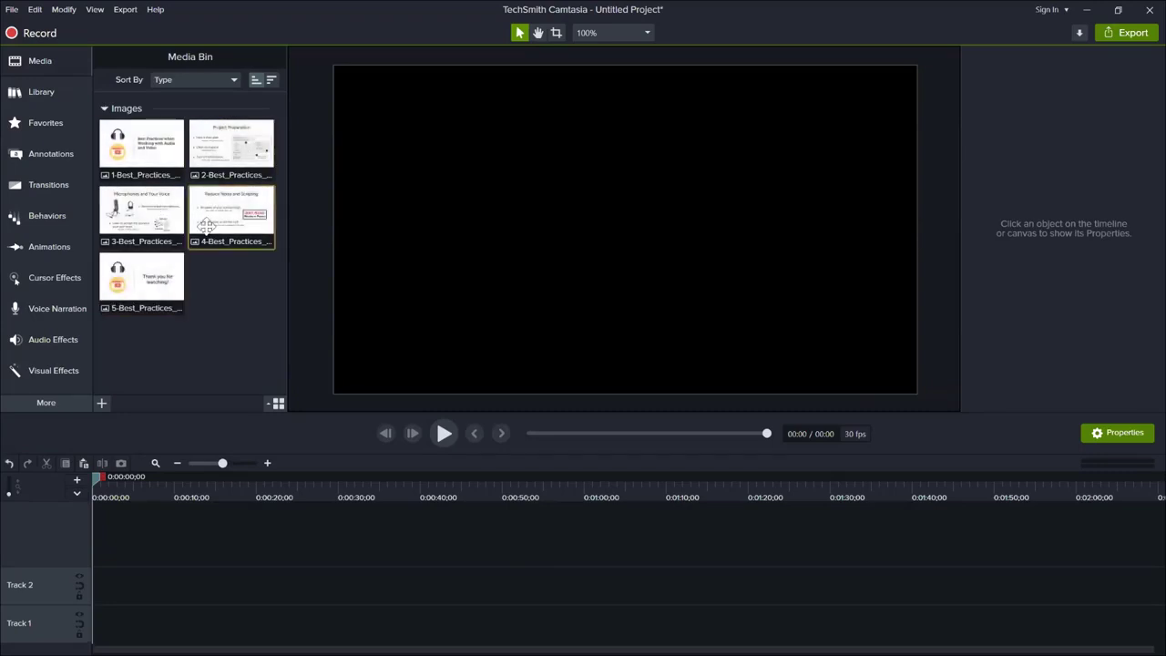
# Step: Show the voice narration tools, copy Narration rows 1 to 23 from the SCRIPT document in the browser, and return to Camtasia
pyautogui.click(56, 310)
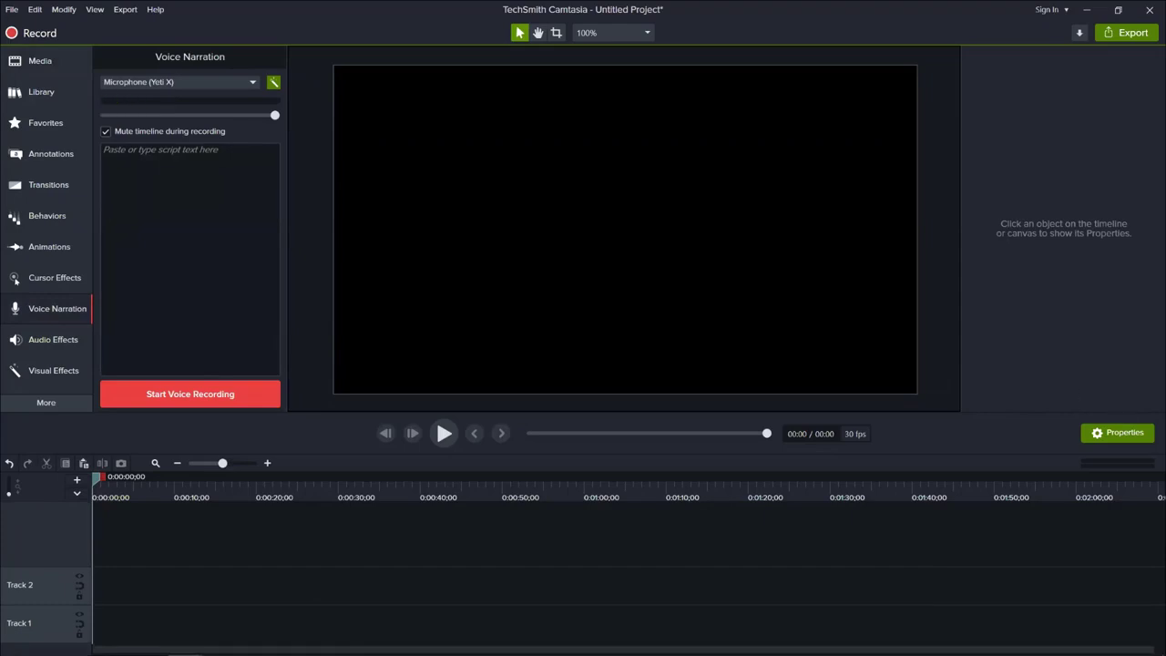
pyautogui.hotkey('alt', 'Tab')
pyautogui.click(516, 288)
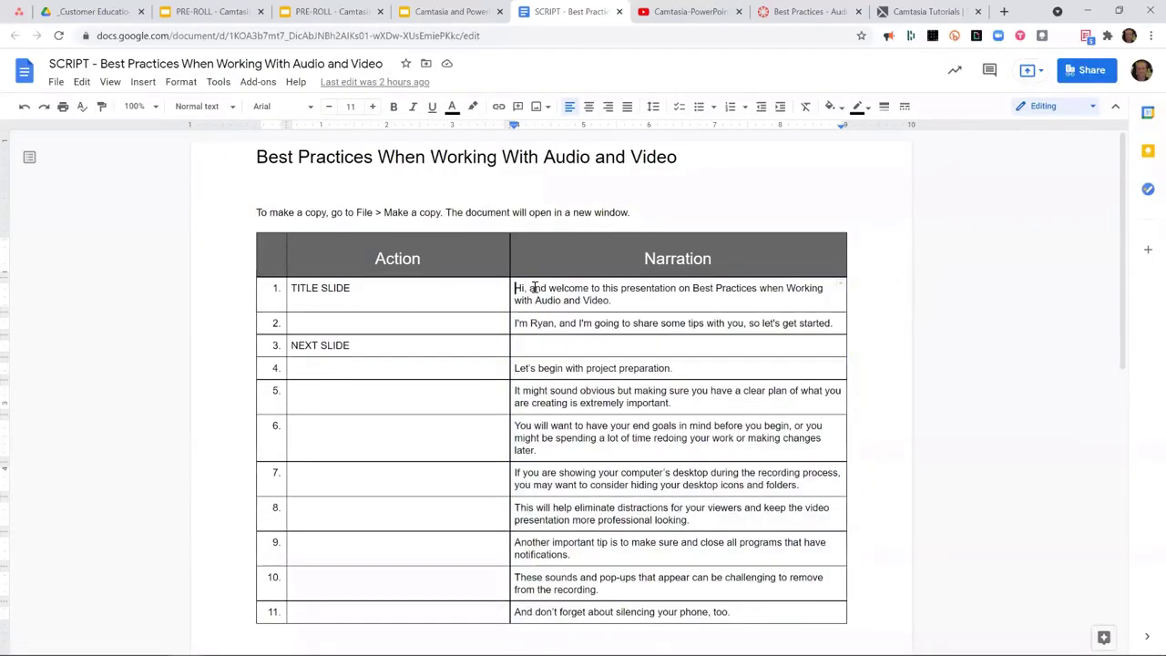
pyautogui.scroll(-8, 535, 288)
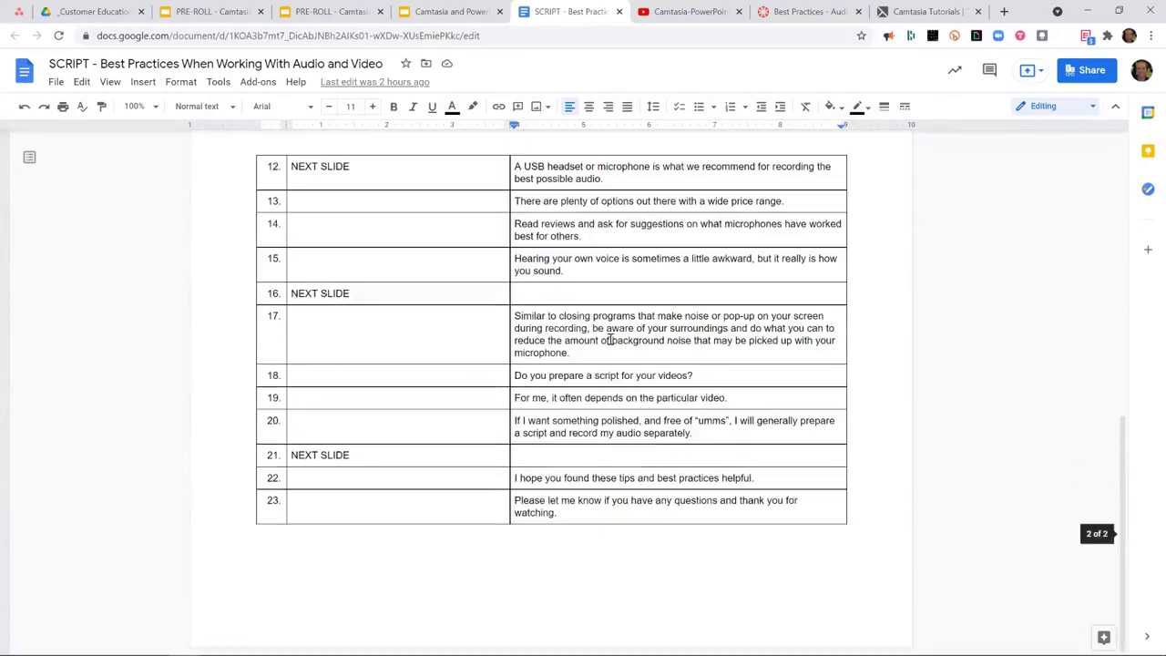
pyautogui.keyDown('shift'); pyautogui.click(562, 514); pyautogui.keyUp('shift')
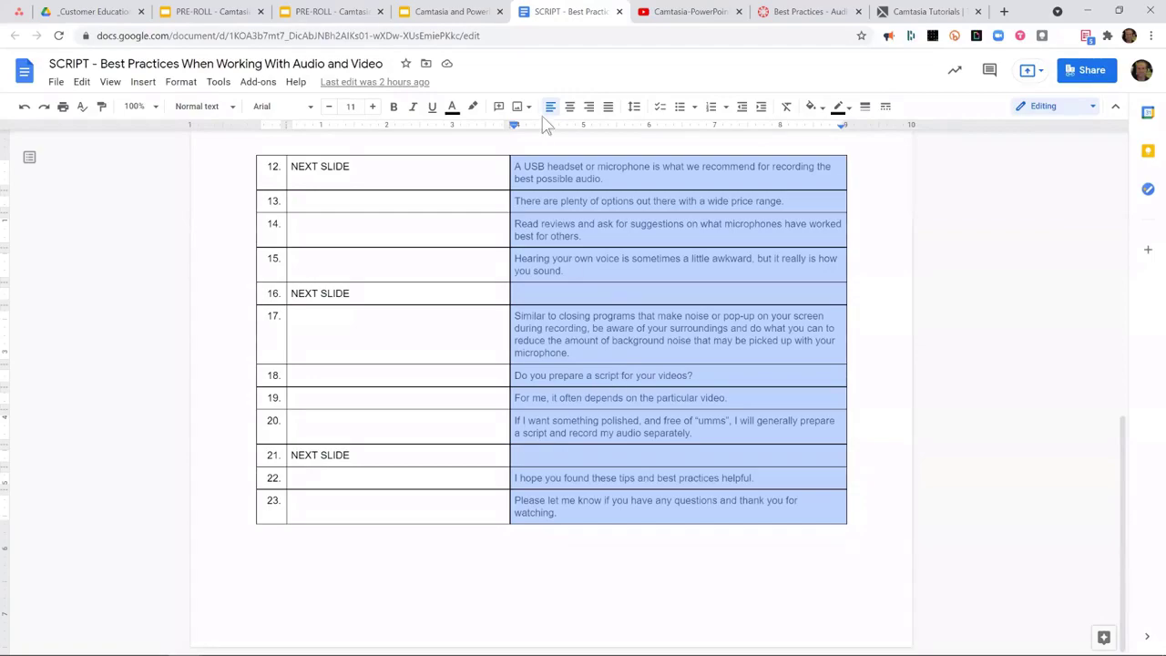
pyautogui.click(1087, 11)
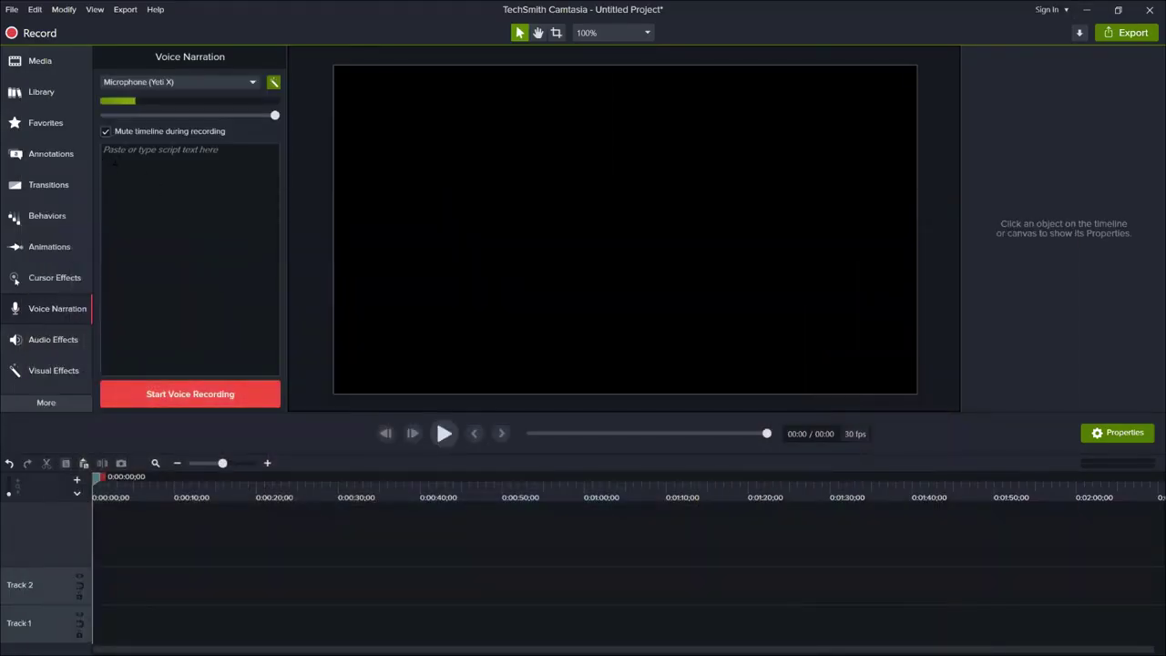
# Step: Paste the copied narration into the empty voice narration script and go back to its beginning
pyautogui.click(113, 157)
pyautogui.hotkey('ctrl', 'v')
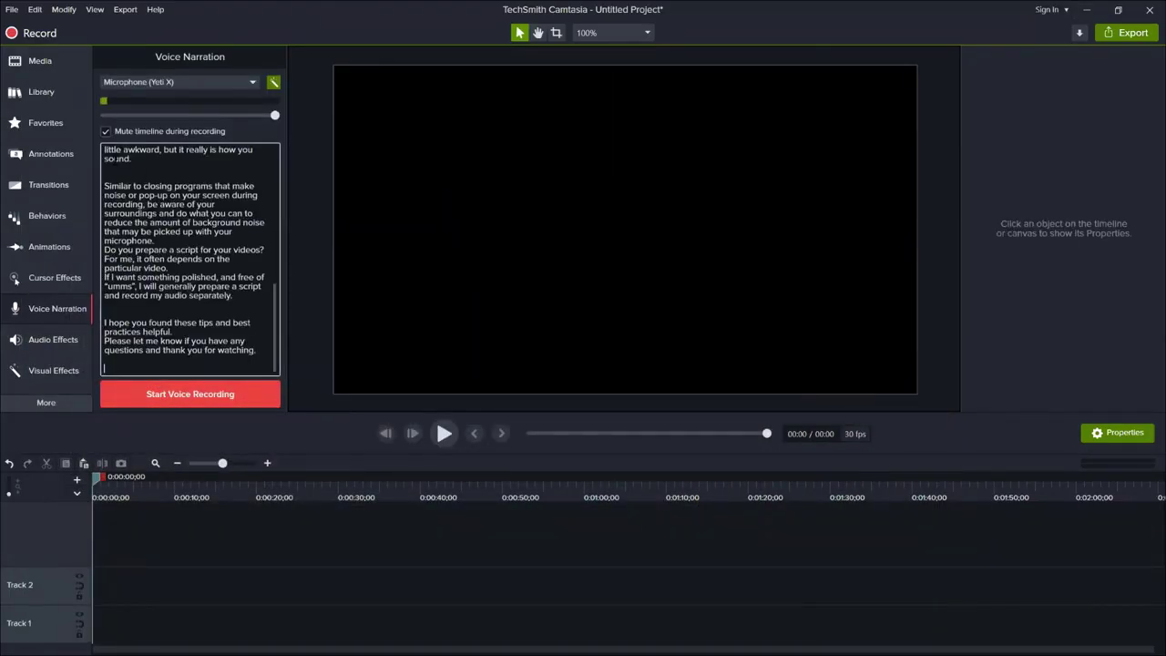
pyautogui.scroll(7, 170, 321)
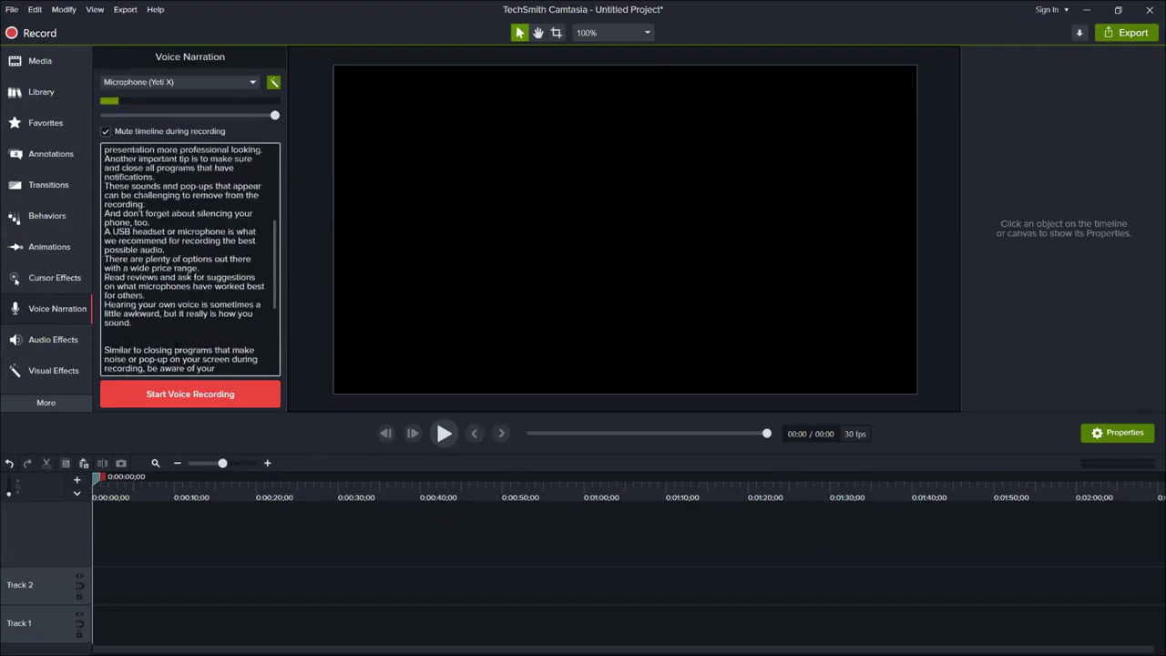
pyautogui.scroll(5, 176, 318)
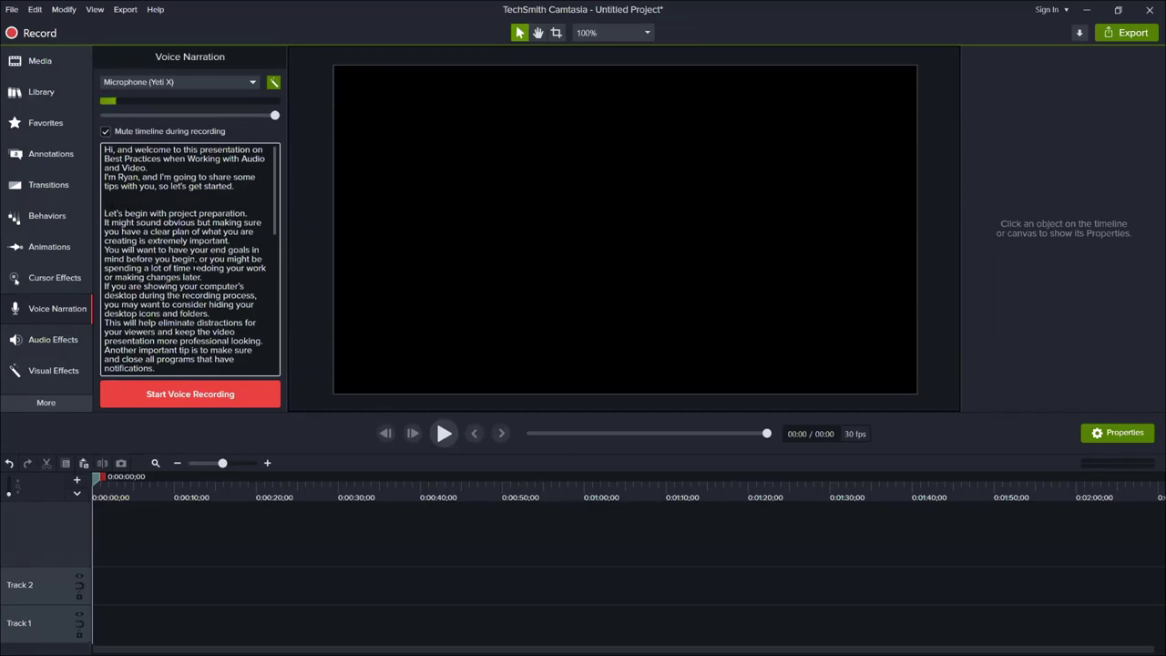
# Step: Highlight the title slide's narration in the pasted script and check the microphone selection for the recording
pyautogui.hotkey('shift', 'Up')
pyautogui.hotkey('shift', 'Up')
pyautogui.hotkey('shift', 'Up')
pyautogui.hotkey('shift', 'Up')
pyautogui.hotkey('shift', 'Home')
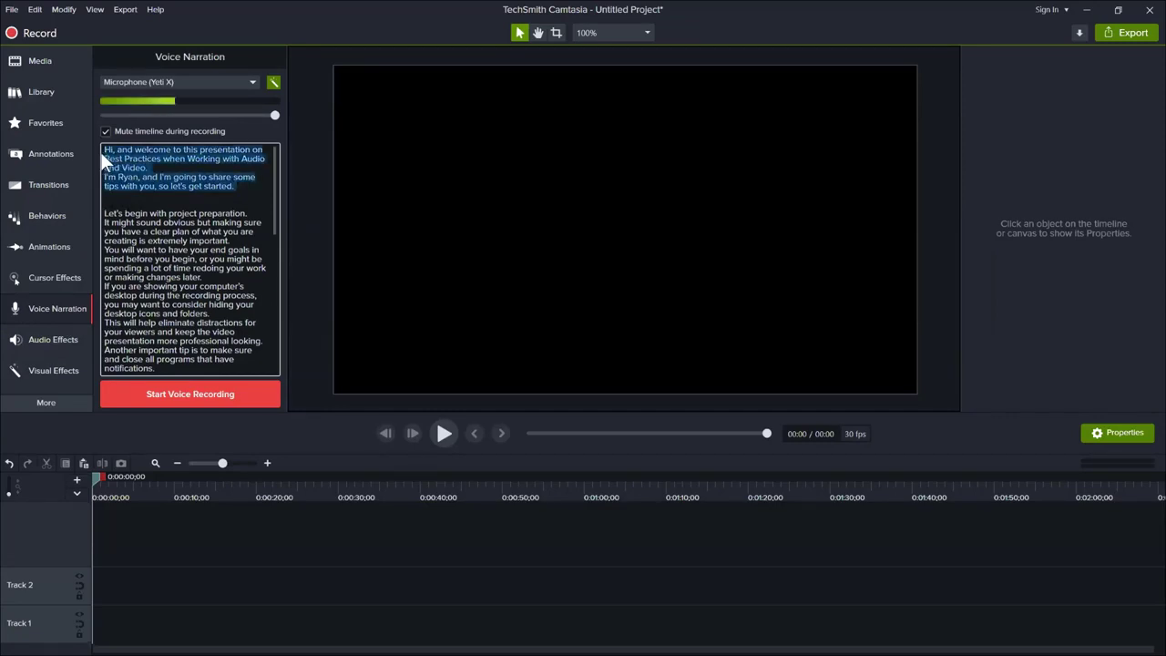
pyautogui.click(104, 204)
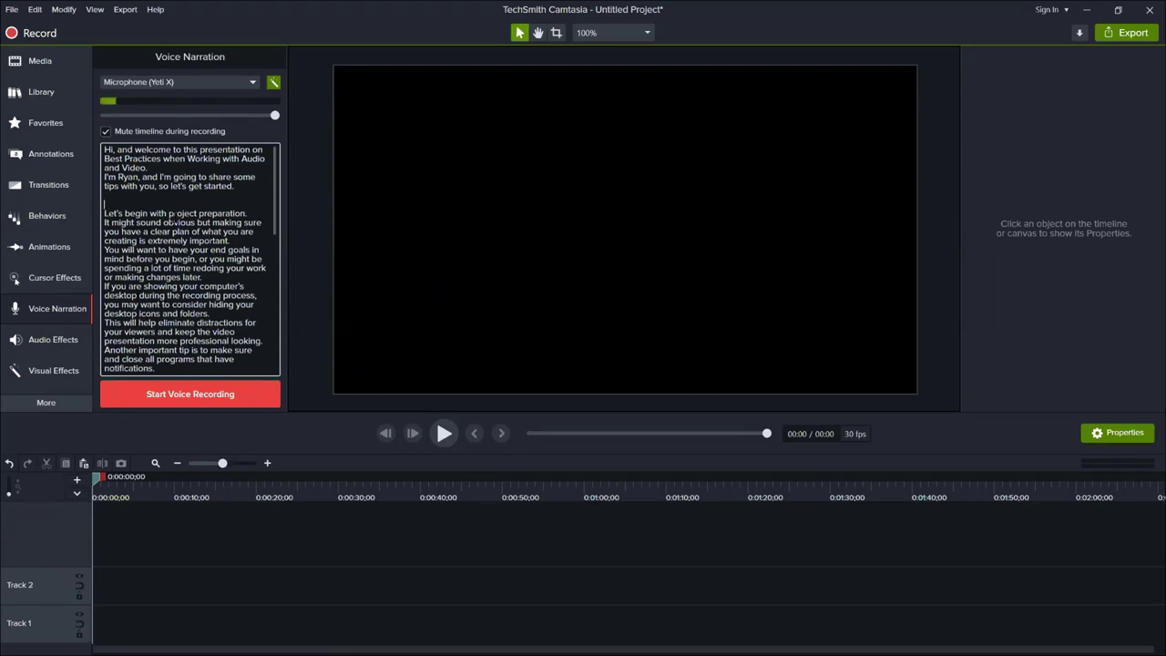
pyautogui.click(176, 82)
pyautogui.click(176, 80)
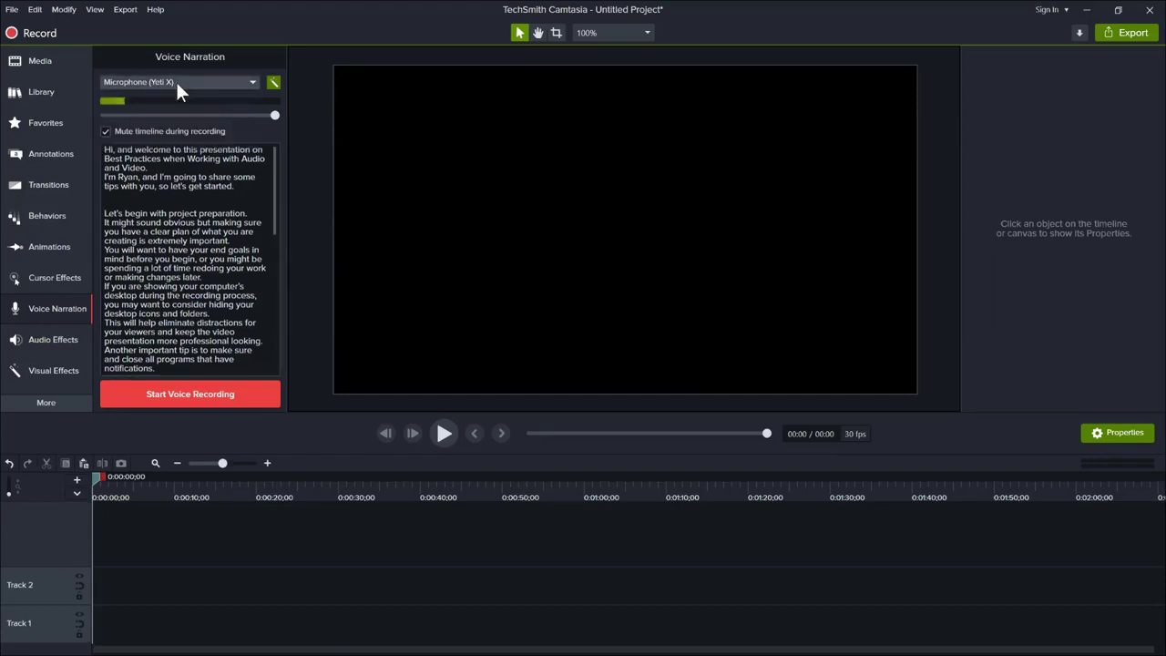
pyautogui.moveTo(237, 188); pyautogui.dragTo(104, 149)
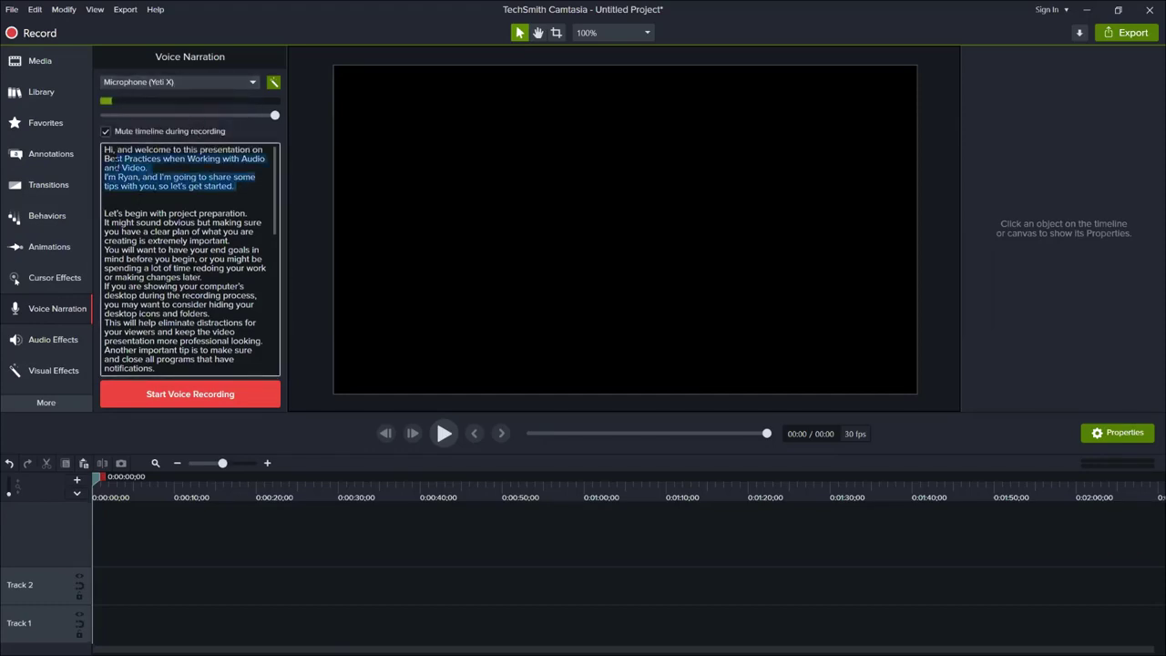
pyautogui.click(163, 192)
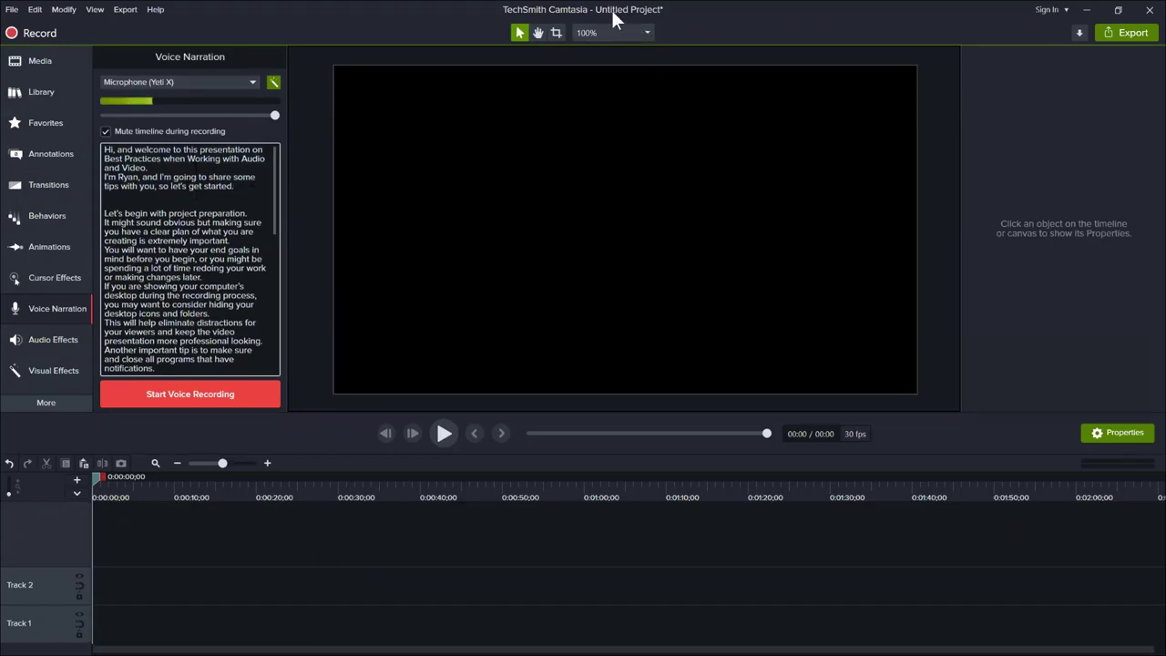
# Step: Save the project in the Webinars folder as the standalone project "Voice Narration Demo - Camtasia and PPT"
pyautogui.click(11, 9)
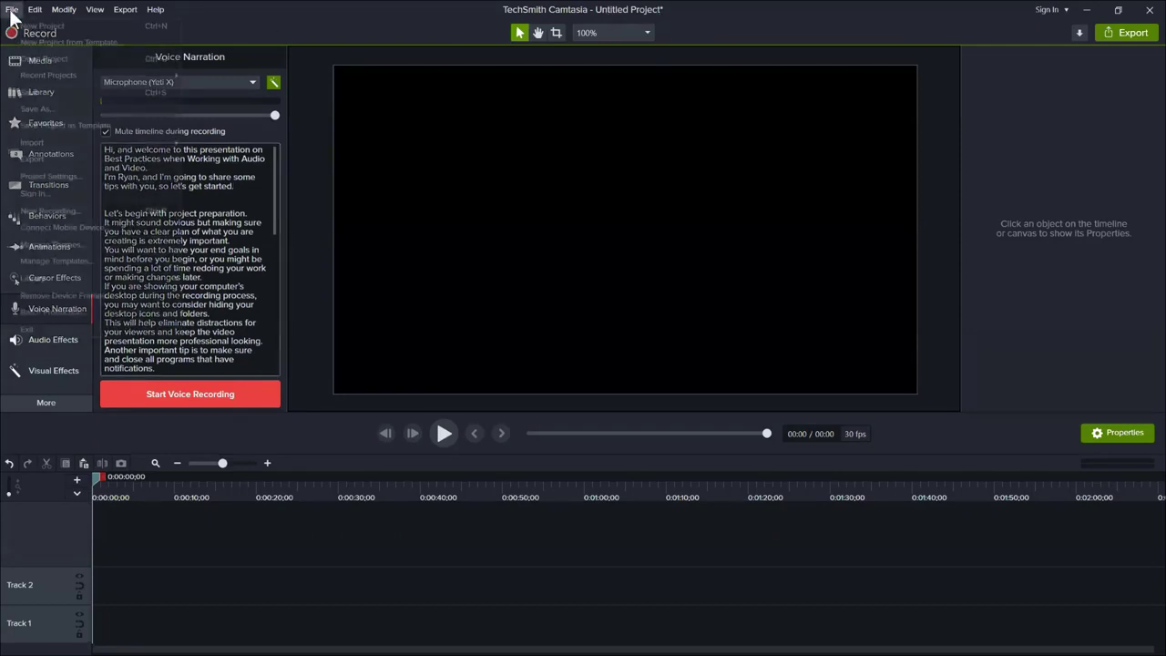
pyautogui.click(37, 108)
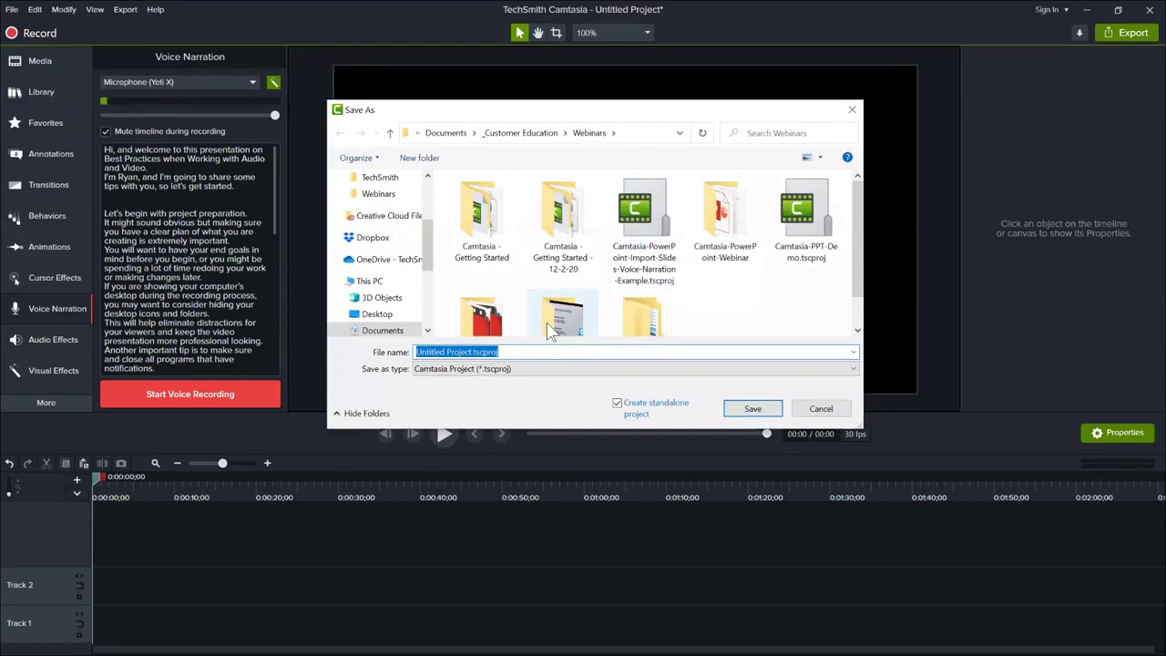
pyautogui.write('Voice Narration Demo - Camtasia and PPT')
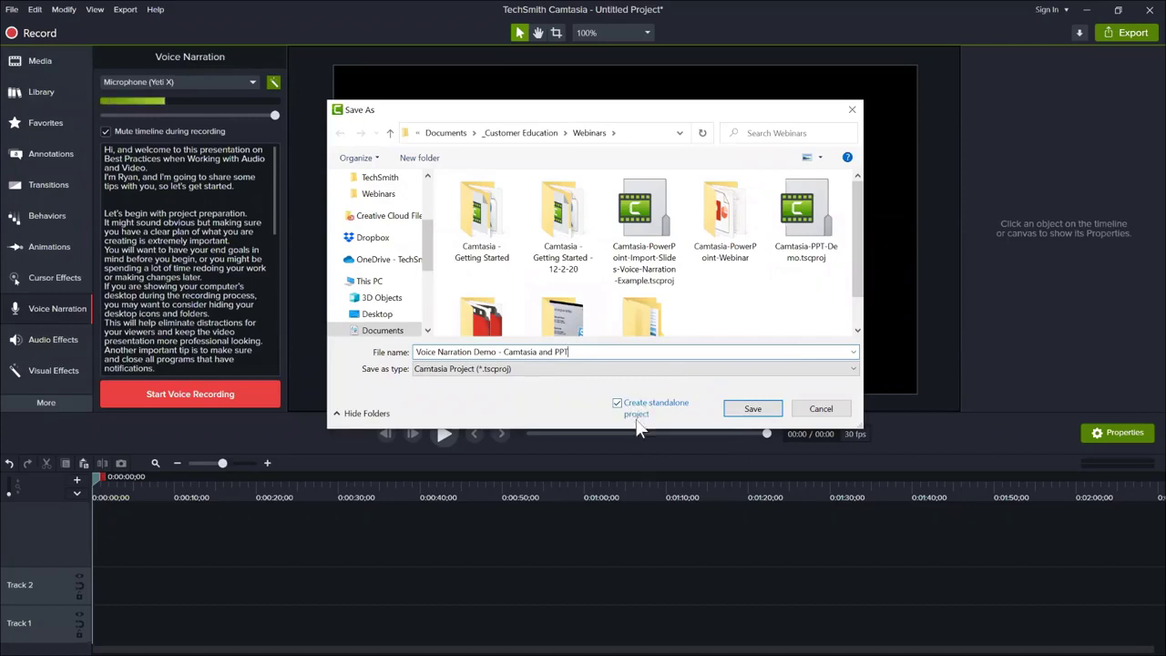
pyautogui.click(754, 409)
pyautogui.click(690, 398)
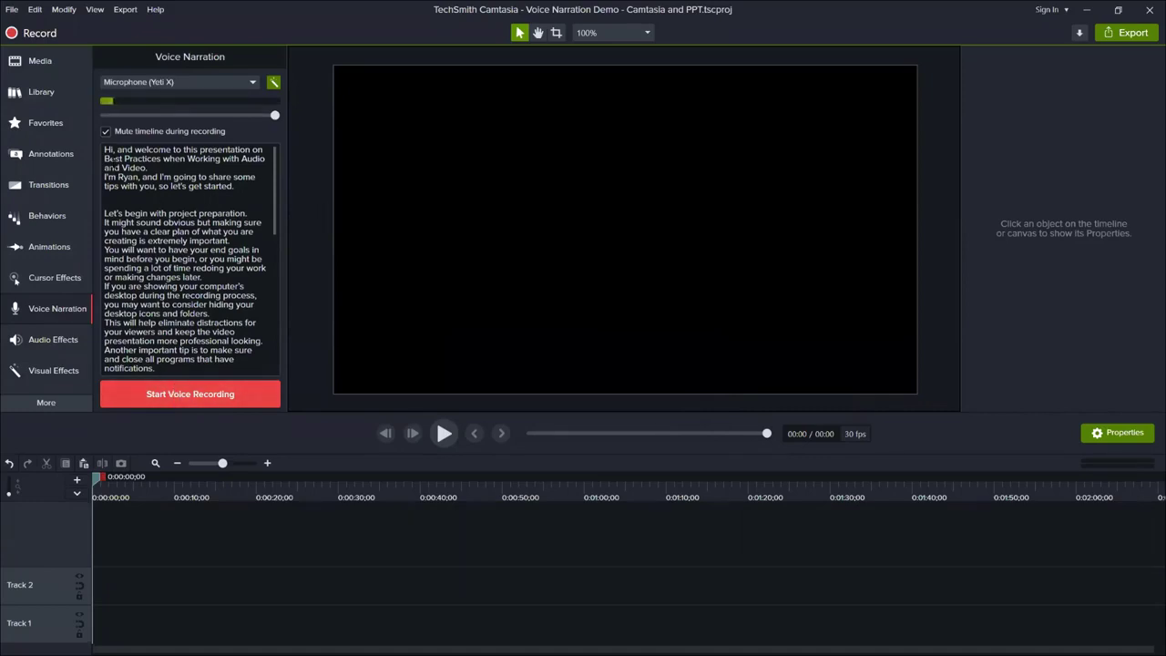
# Step: Record about 11 seconds of voice narration for the title slide and save it as Audio1 in m4a format
pyautogui.click(185, 395)
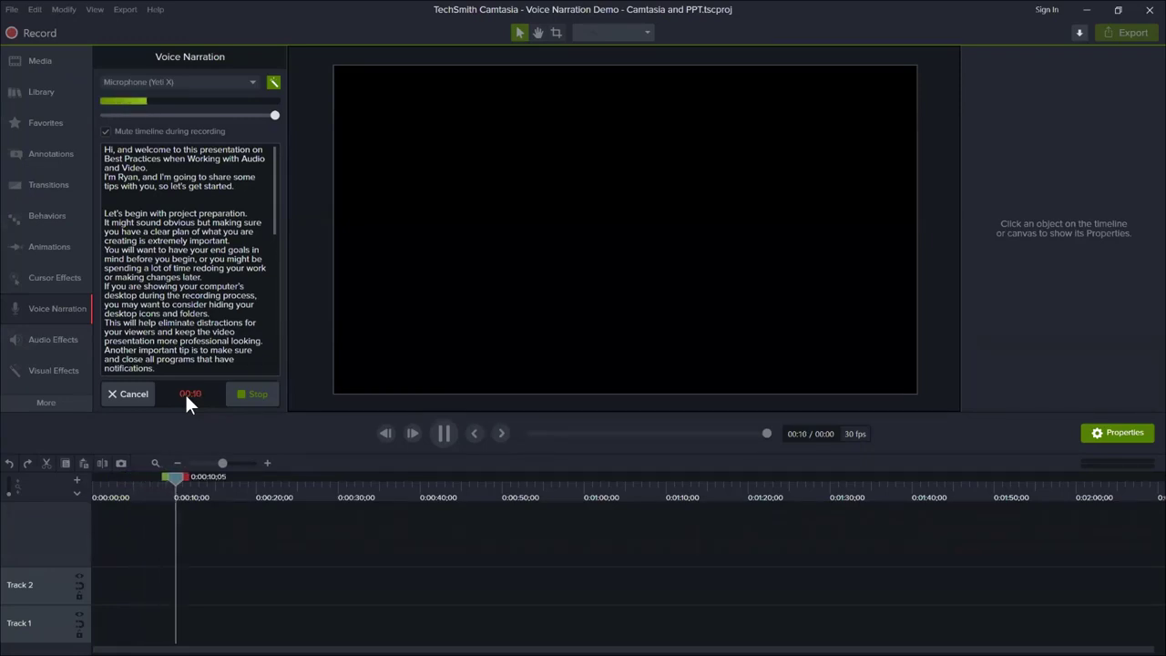
pyautogui.click(251, 394)
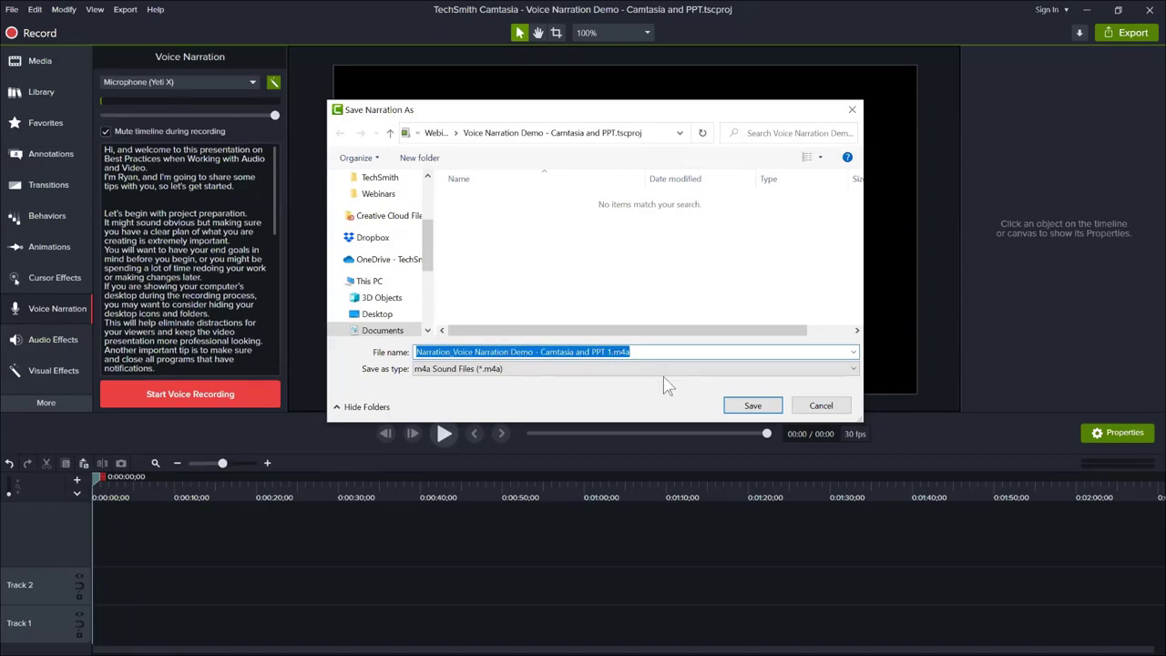
pyautogui.write('Audio1')
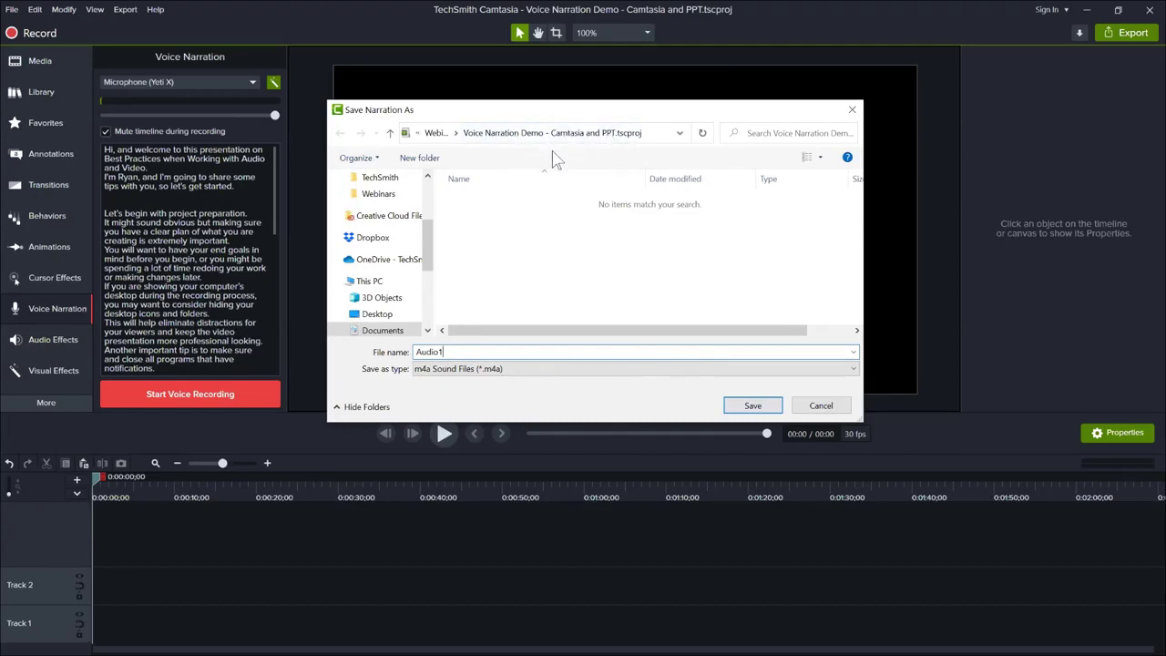
pyautogui.click(754, 409)
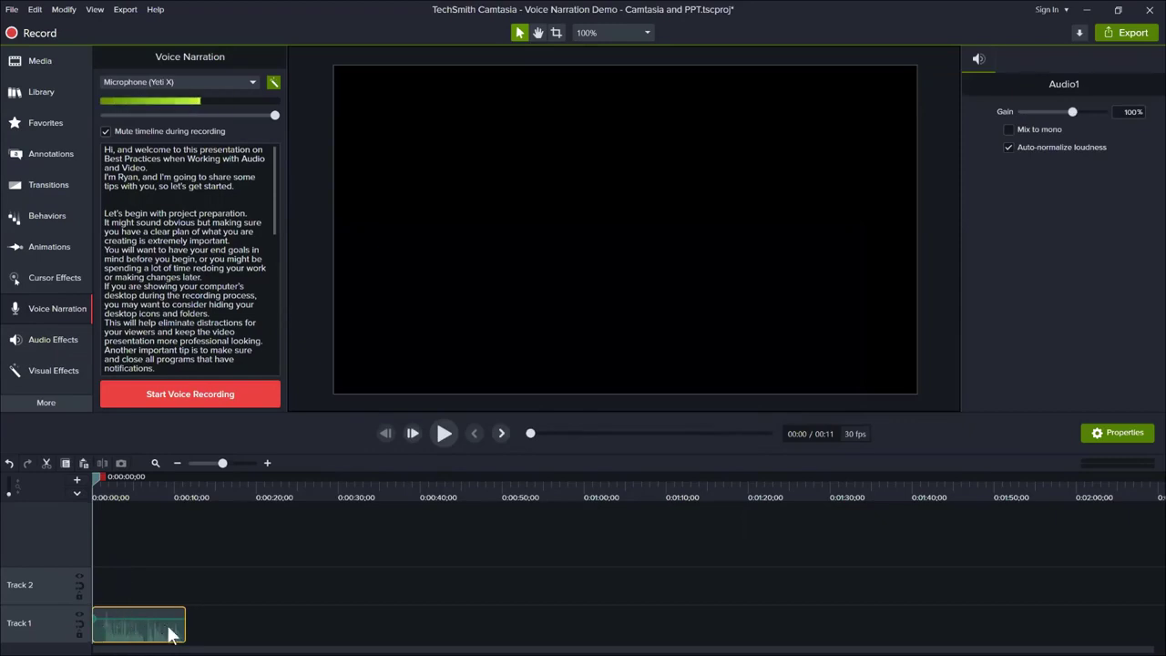
# Step: Check the Audio1.m4a recording in the project's media and return to the voice narration tools
pyautogui.click(38, 70)
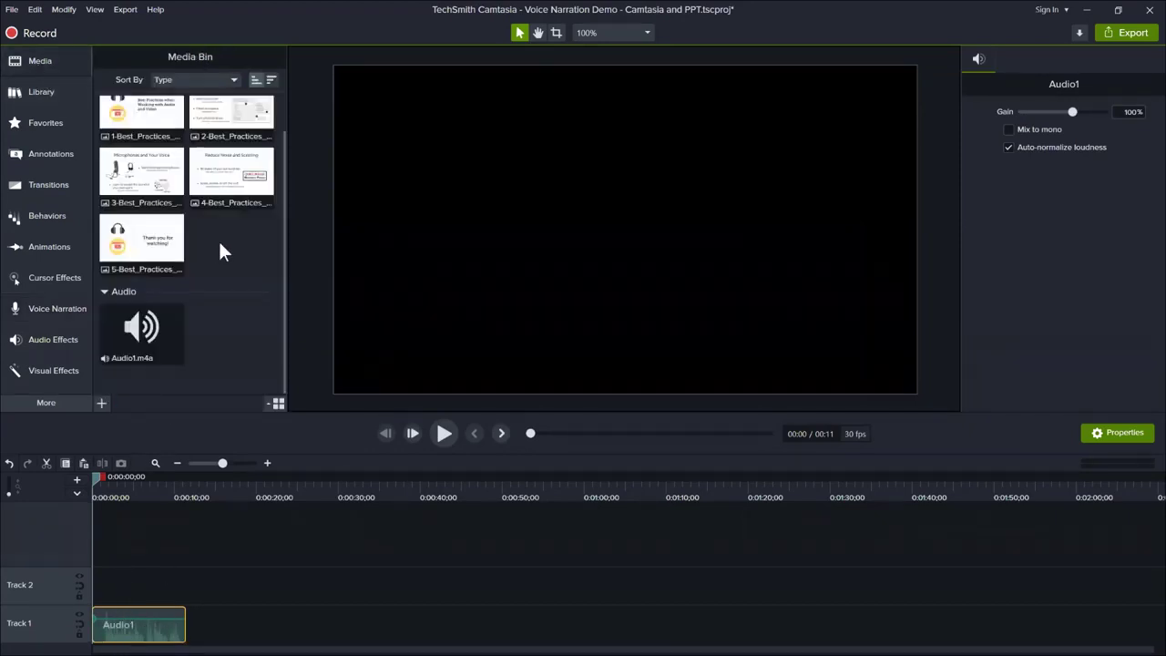
pyautogui.click(149, 330)
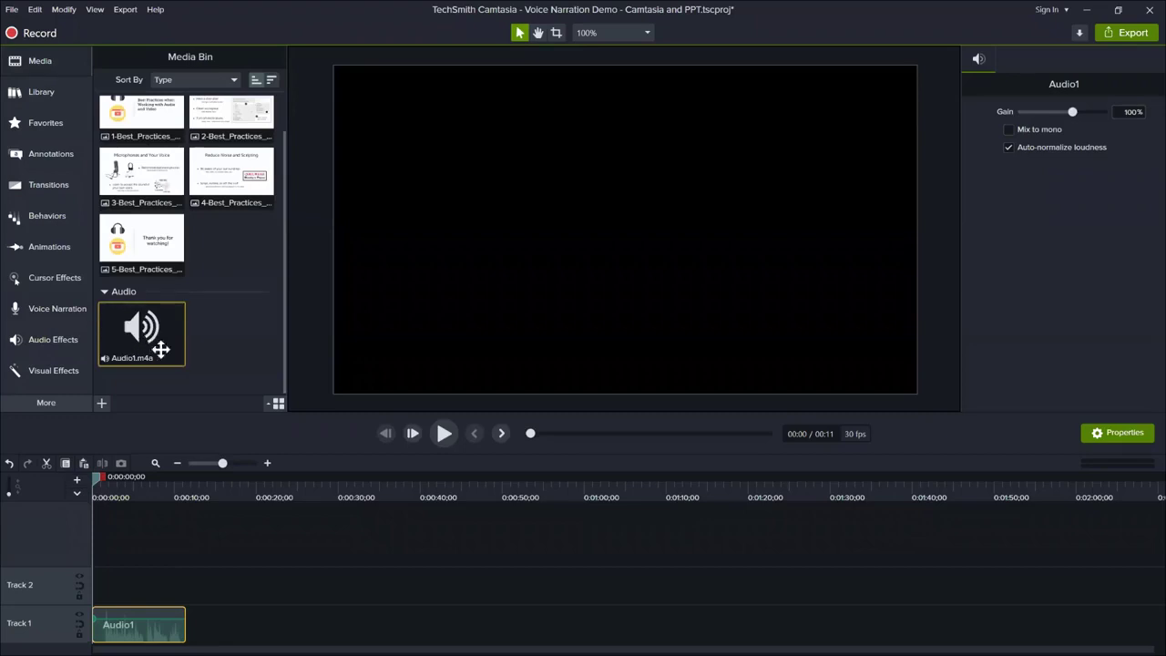
pyautogui.click(47, 311)
# Step: Look through the narration script and insert a blank line after the sentence ending "or making changes later."
pyautogui.scroll(-1, 146, 268)
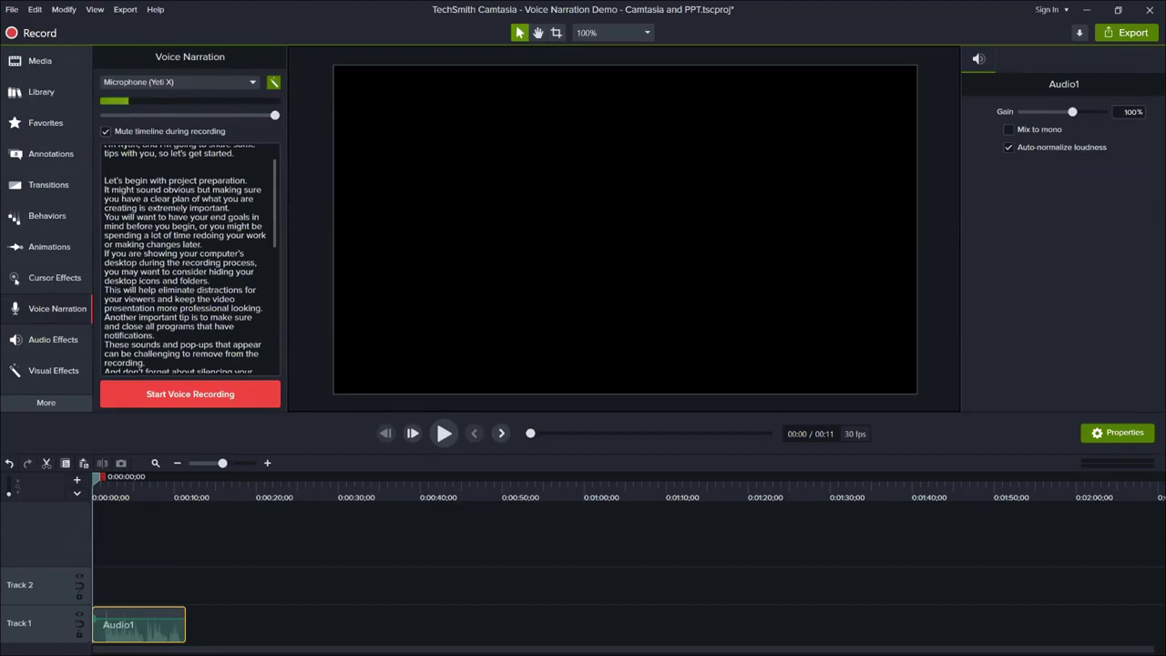
pyautogui.scroll(-2, 207, 295)
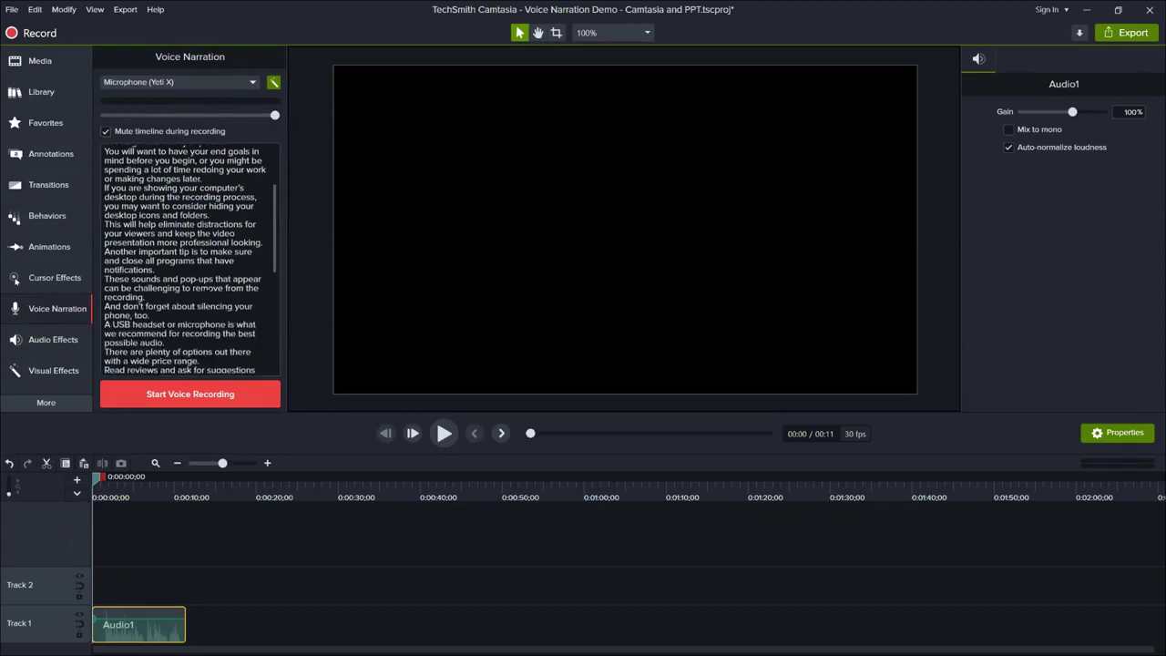
pyautogui.scroll(-3, 207, 292)
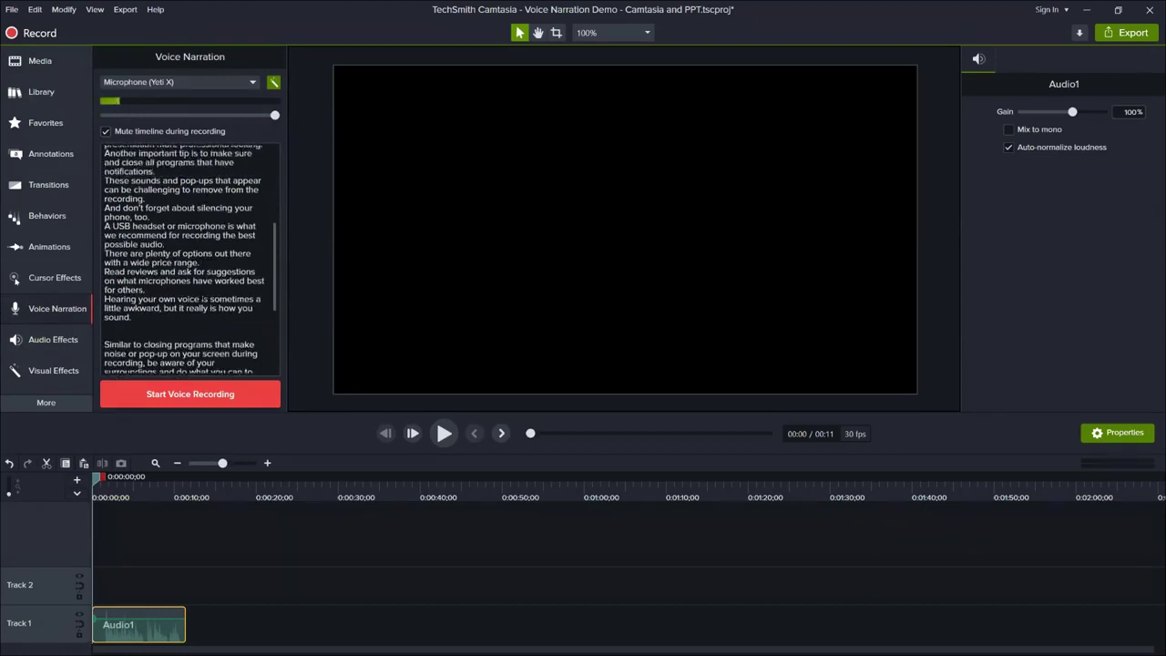
pyautogui.scroll(5, 201, 290)
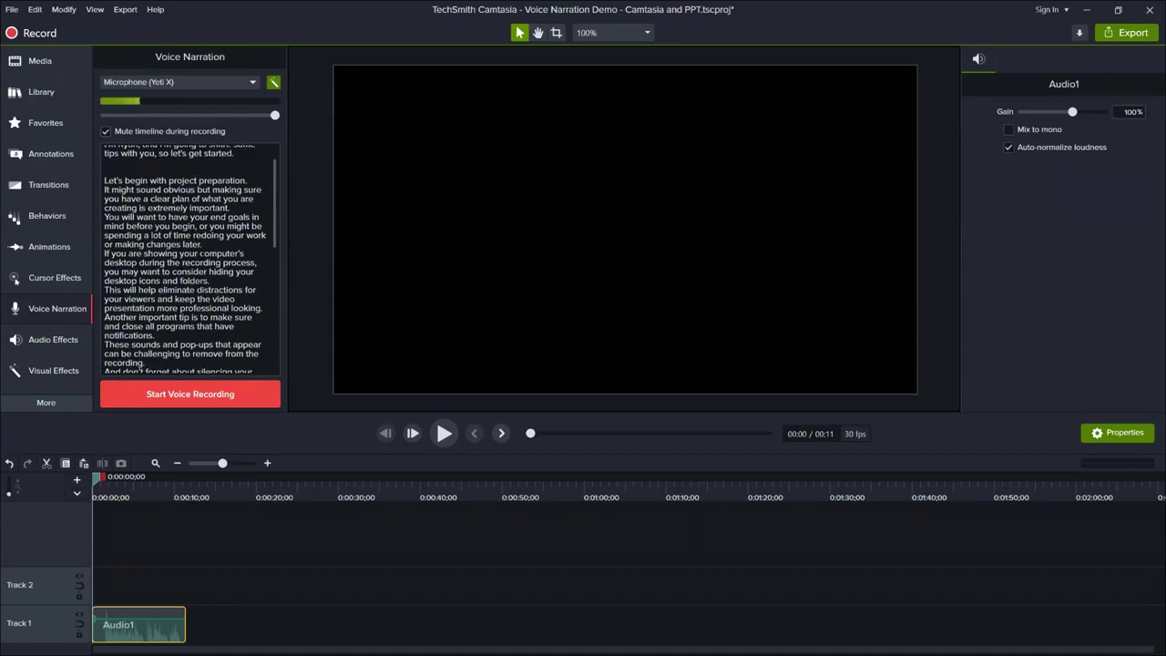
pyautogui.click(203, 244)
pyautogui.press('Return')
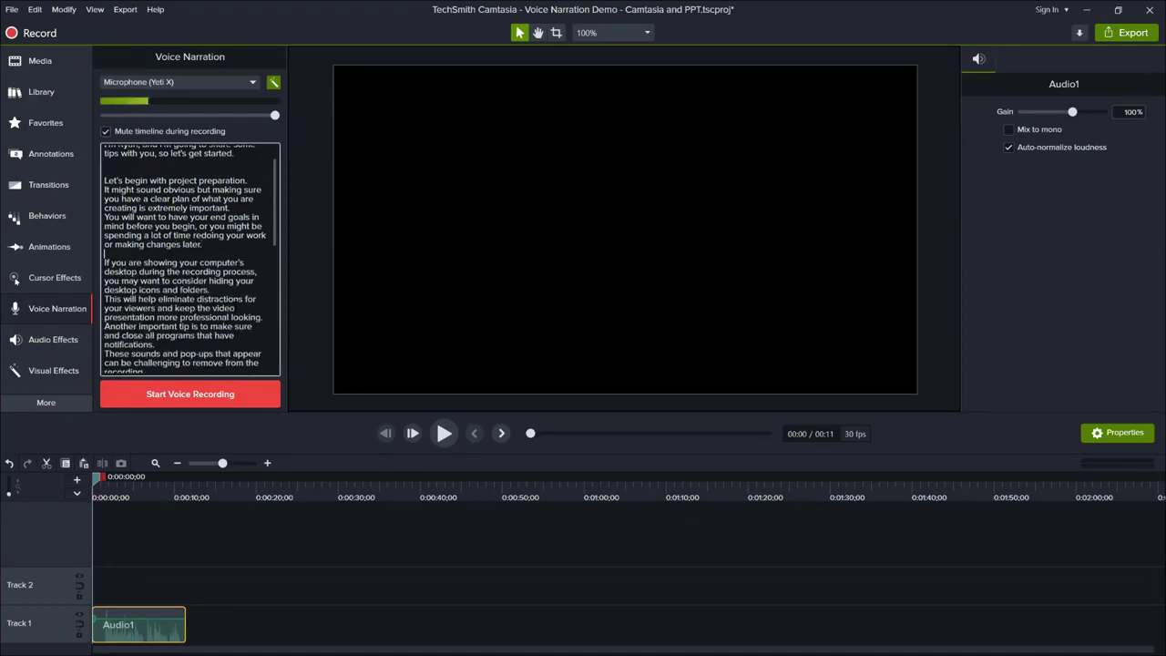
# Step: Add another blank line after the project preparation paragraph, record its narration for about 18 seconds, and save it as Audio2 in m4a format
pyautogui.press('Return')
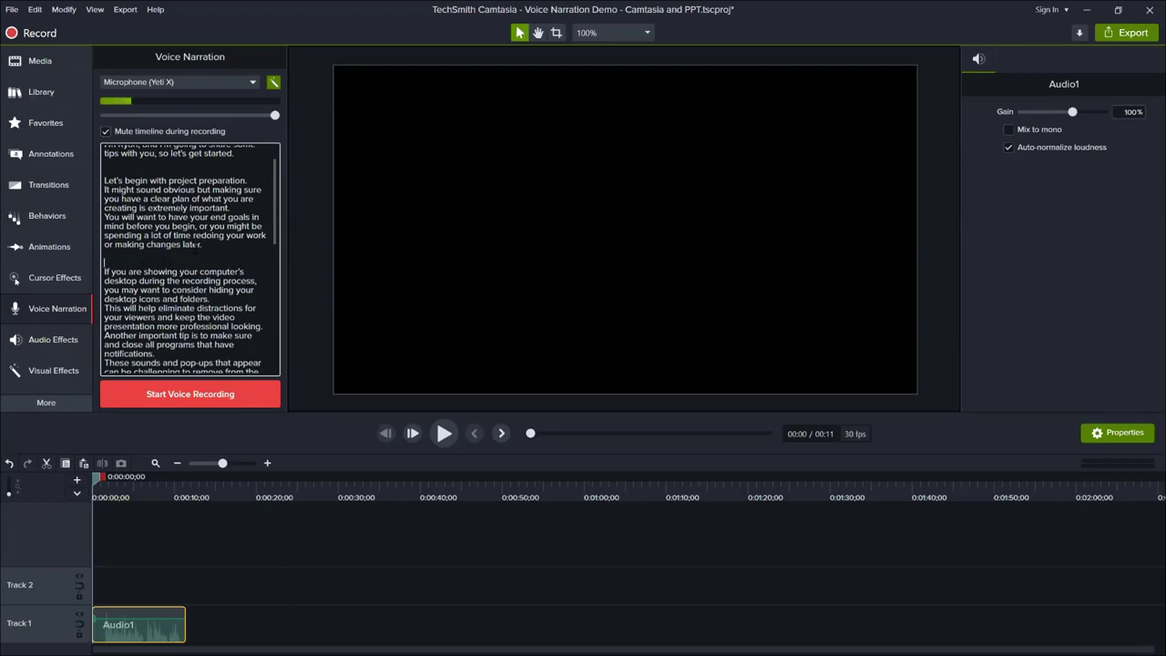
pyautogui.click(192, 397)
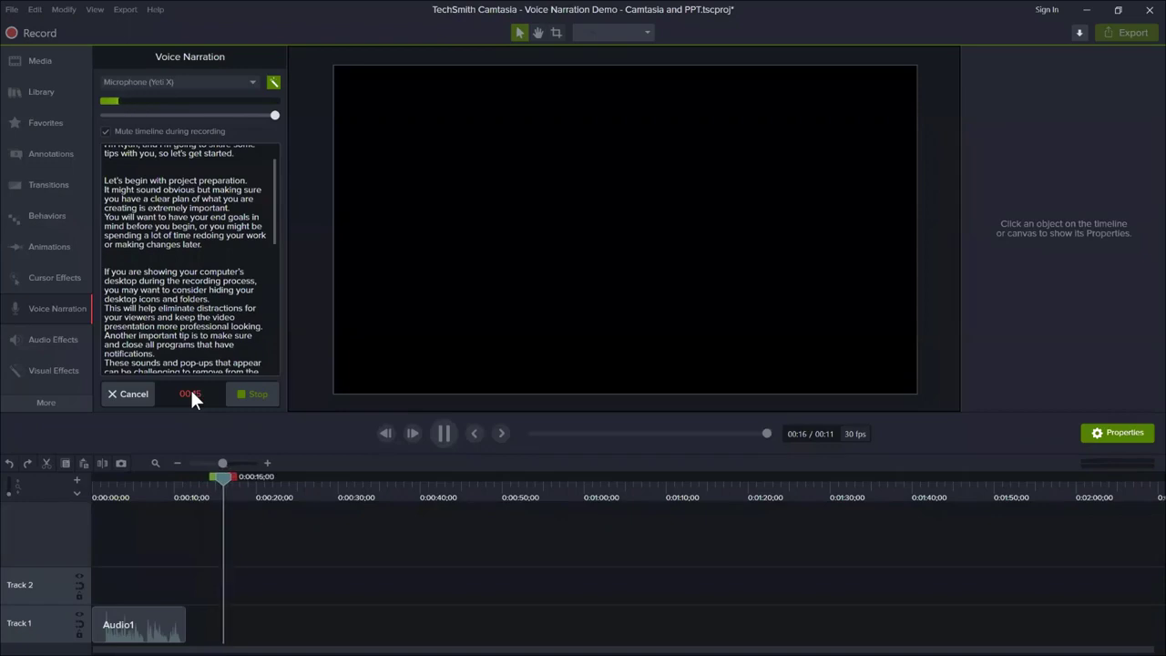
pyautogui.click(252, 395)
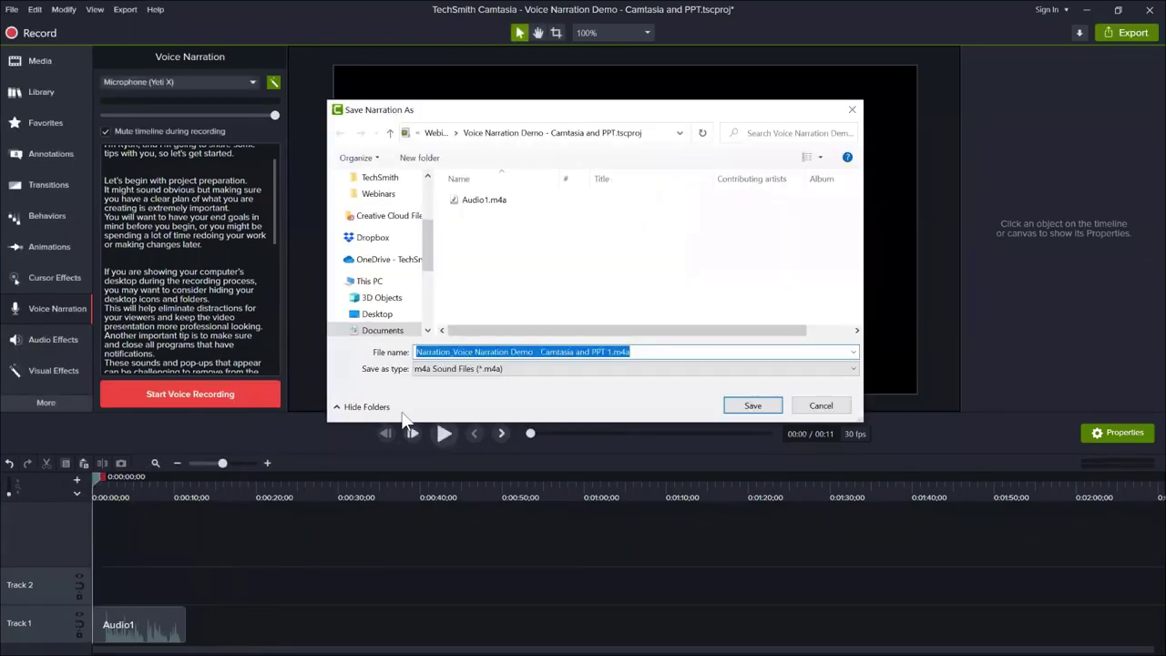
pyautogui.write('Audio2')
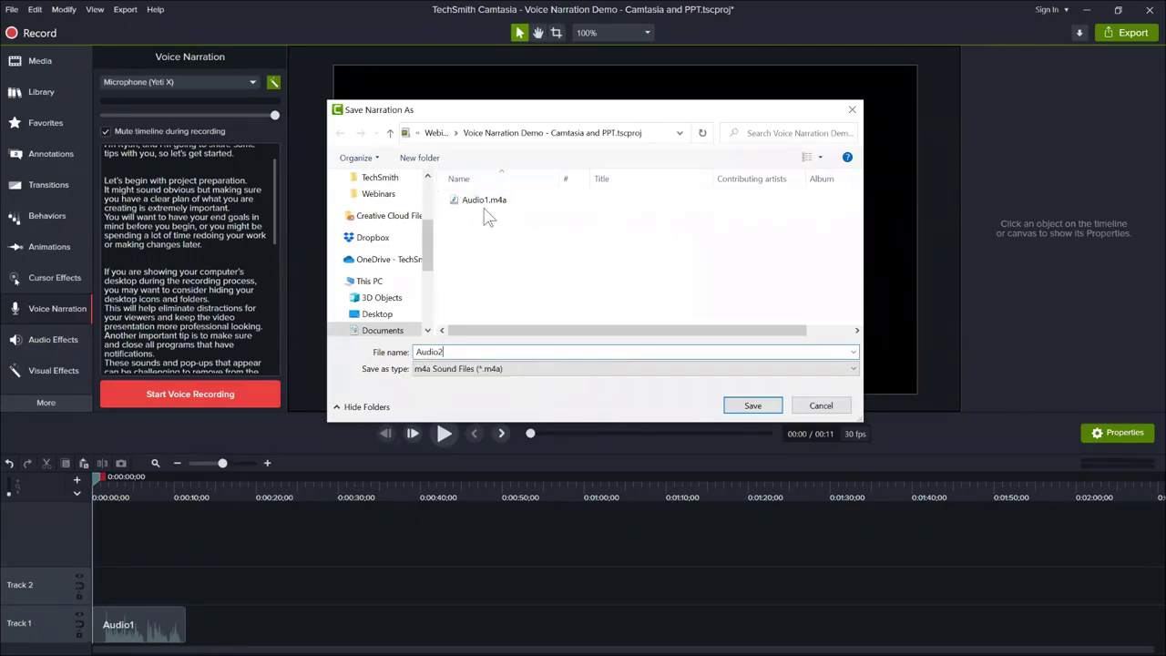
pyautogui.click(762, 405)
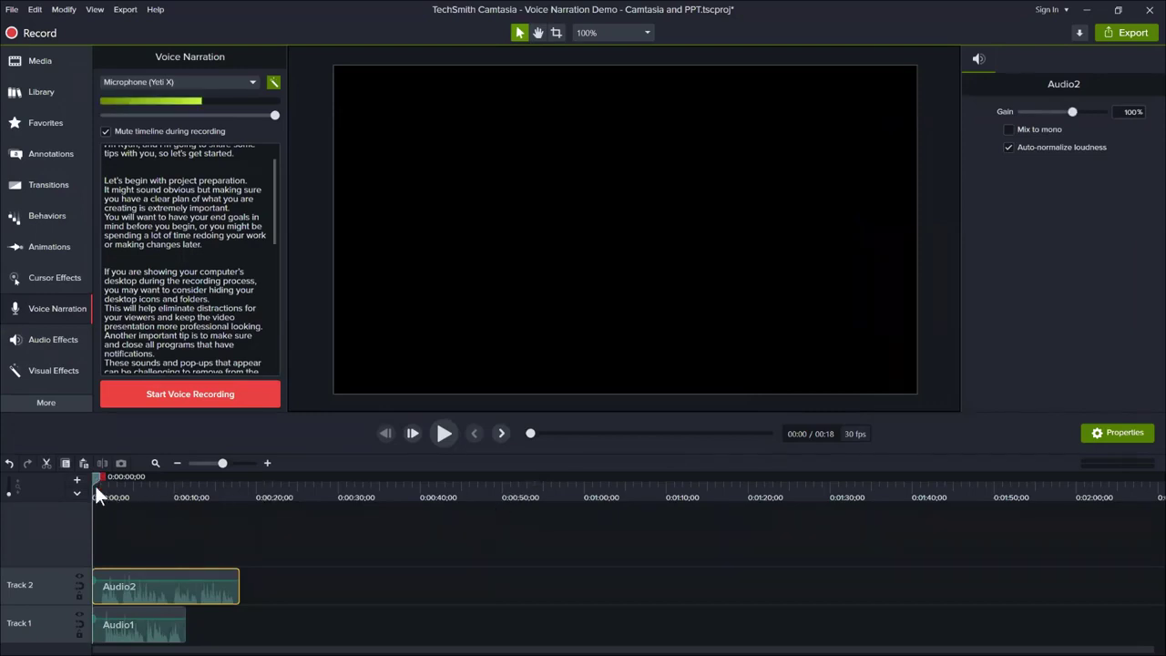
# Step: Move the Audio2 clip down to Track 1 after Audio1, set the playhead just past its end, and review the script from its beginning
pyautogui.moveTo(136, 598); pyautogui.dragTo(247, 635)
pyautogui.moveTo(358, 504)
pyautogui.mouseDown()
pyautogui.moveTo(367, 492)
pyautogui.moveTo(358, 495)
pyautogui.mouseUp()
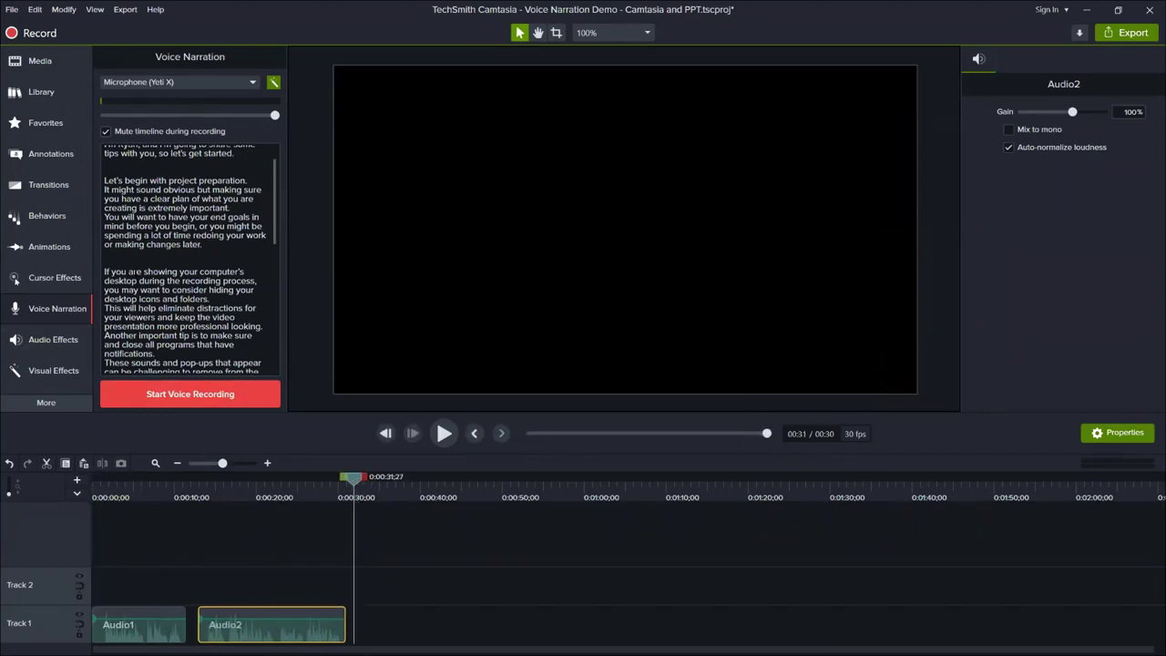
pyautogui.scroll(-1, 133, 274)
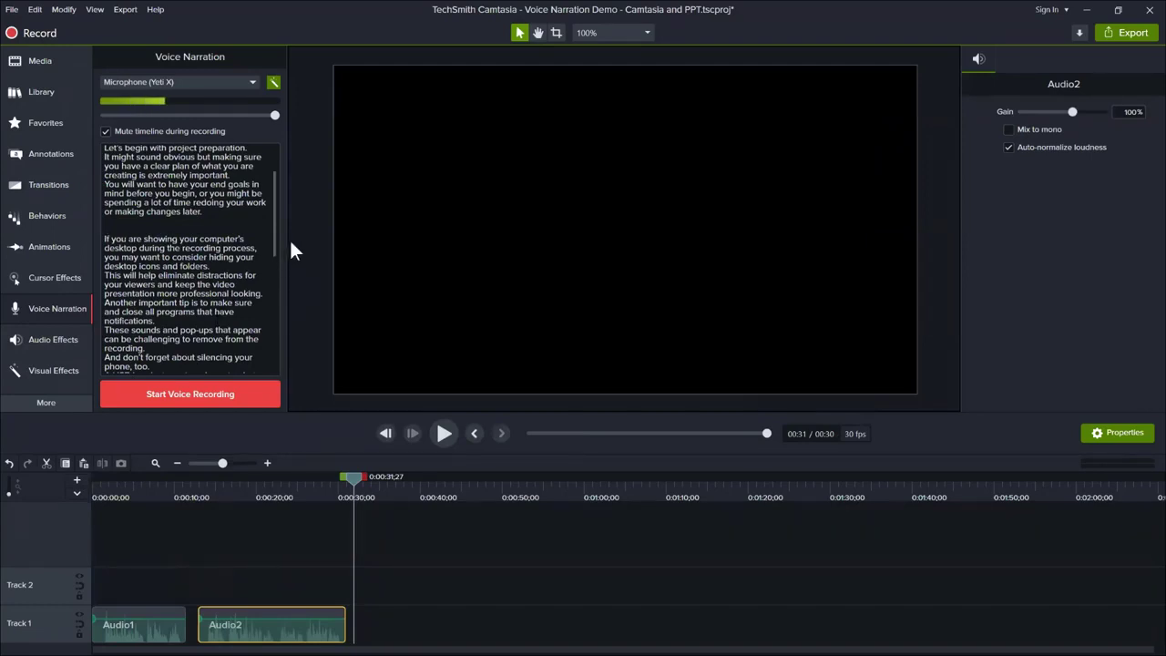
pyautogui.moveTo(277, 219); pyautogui.dragTo(282, 187)
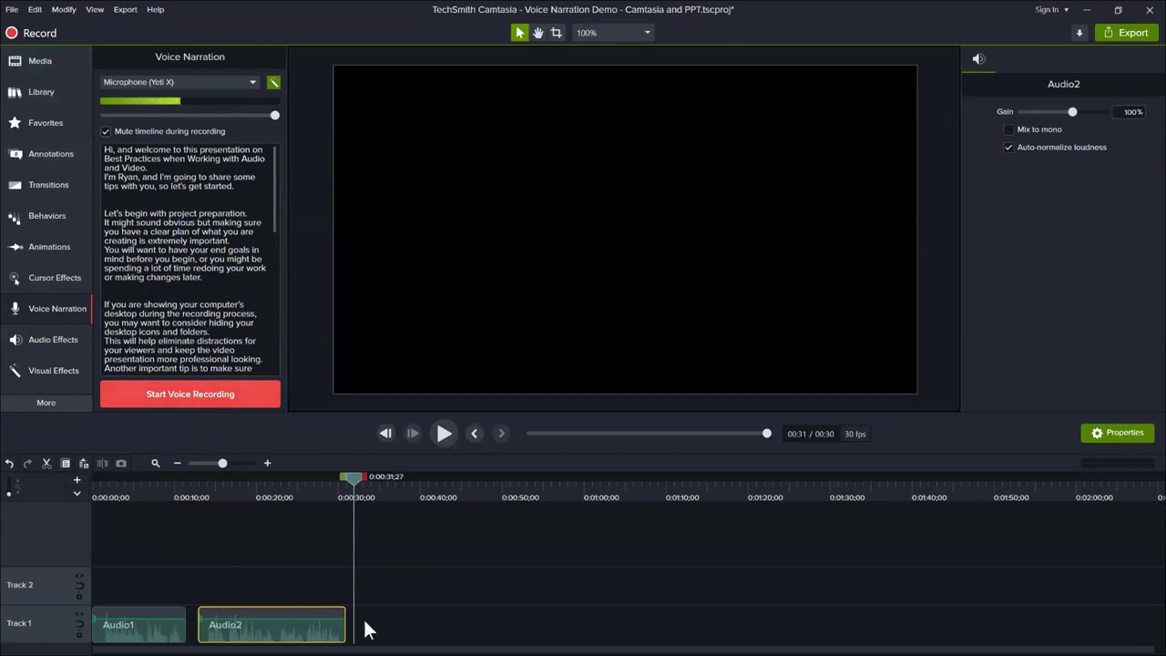
# Step: Place the first Best Practices slide image at the start of Track 2 and extend it to the end of Audio1
pyautogui.click(40, 61)
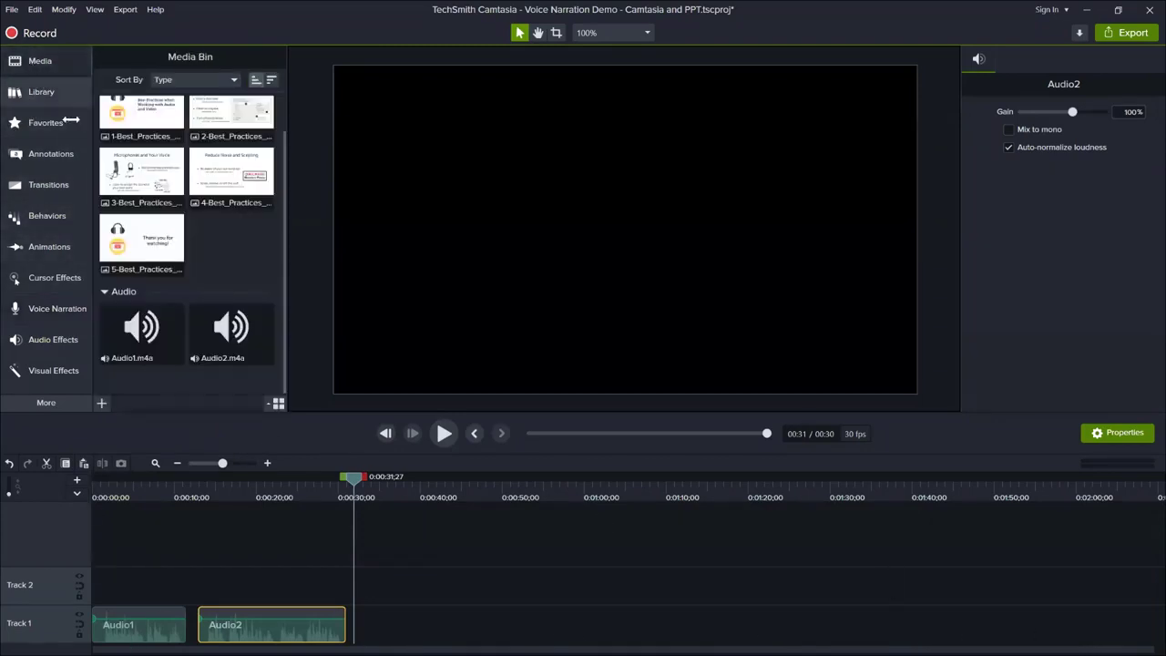
pyautogui.moveTo(141, 145); pyautogui.dragTo(59, 599)
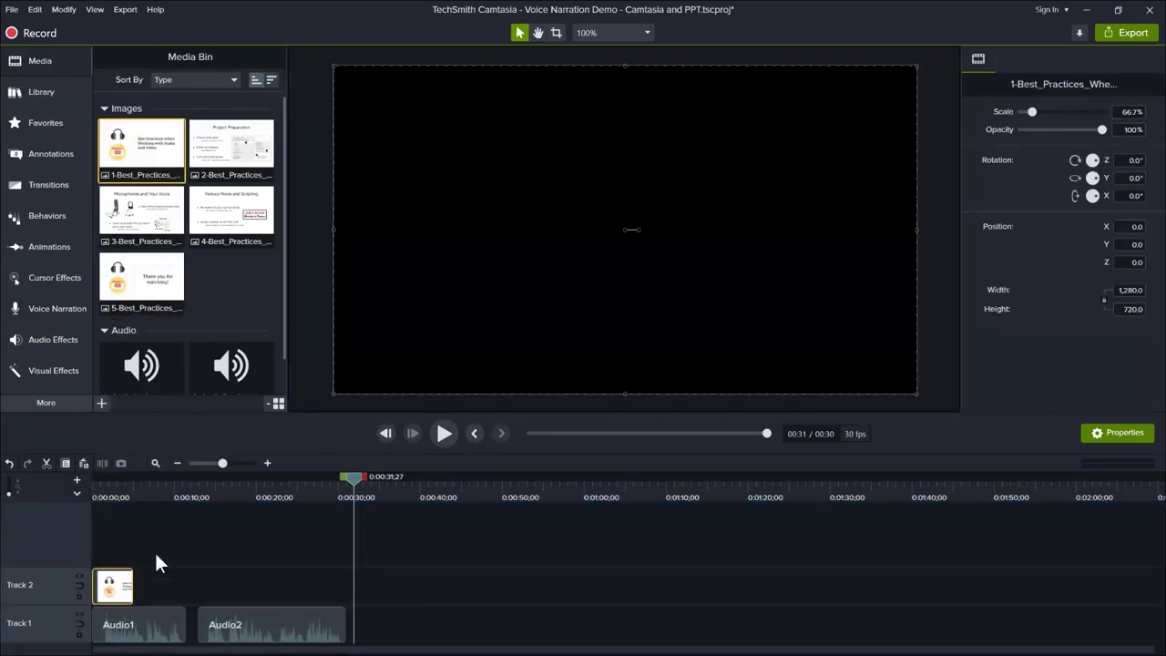
pyautogui.moveTo(132, 582); pyautogui.dragTo(189, 581)
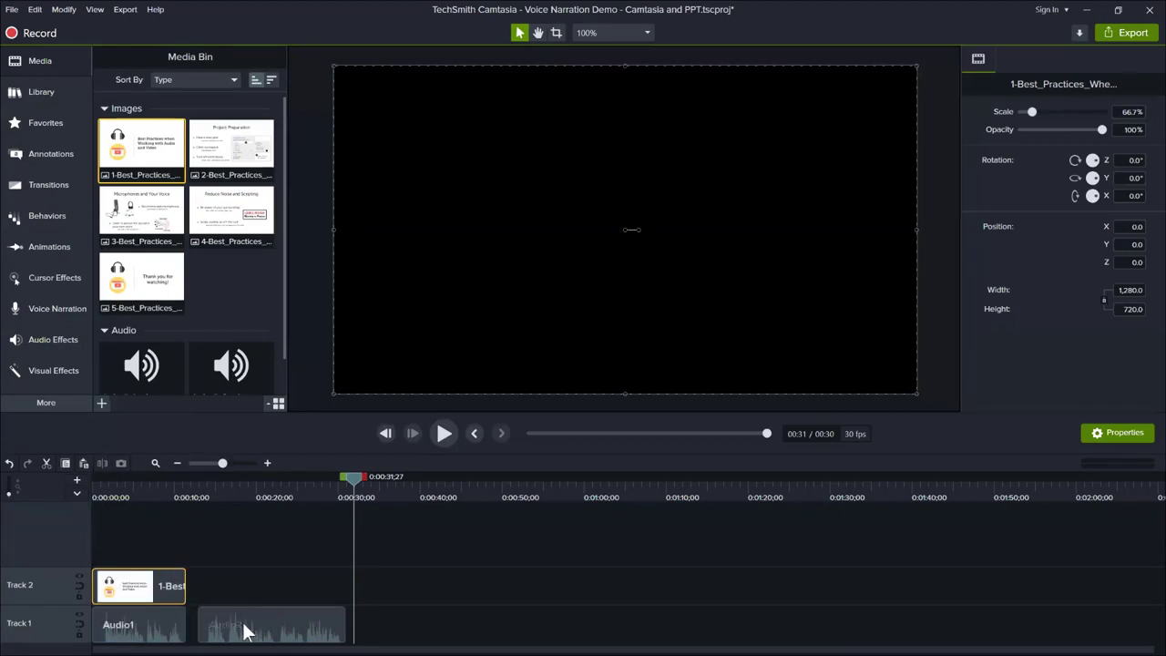
# Step: Butt Audio2 against Audio1, add the Project Preparation slide image above it with matching length, and move the playhead near its end
pyautogui.moveTo(247, 630); pyautogui.dragTo(225, 637)
pyautogui.moveTo(241, 160); pyautogui.dragTo(334, 598)
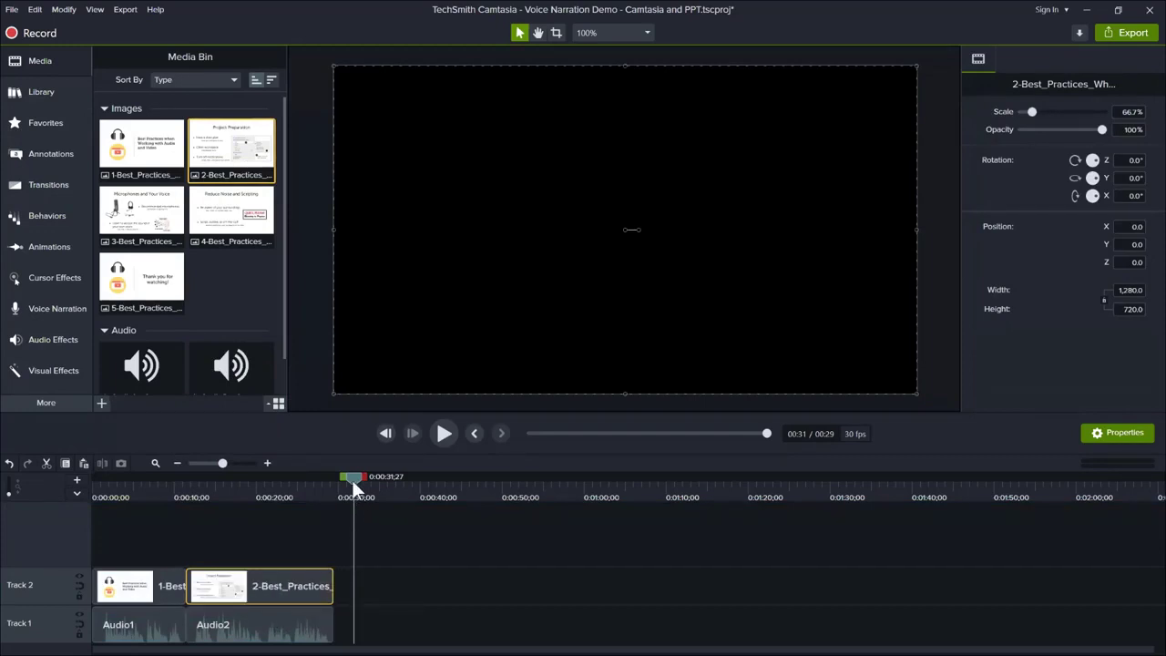
pyautogui.moveTo(353, 481); pyautogui.dragTo(328, 503)
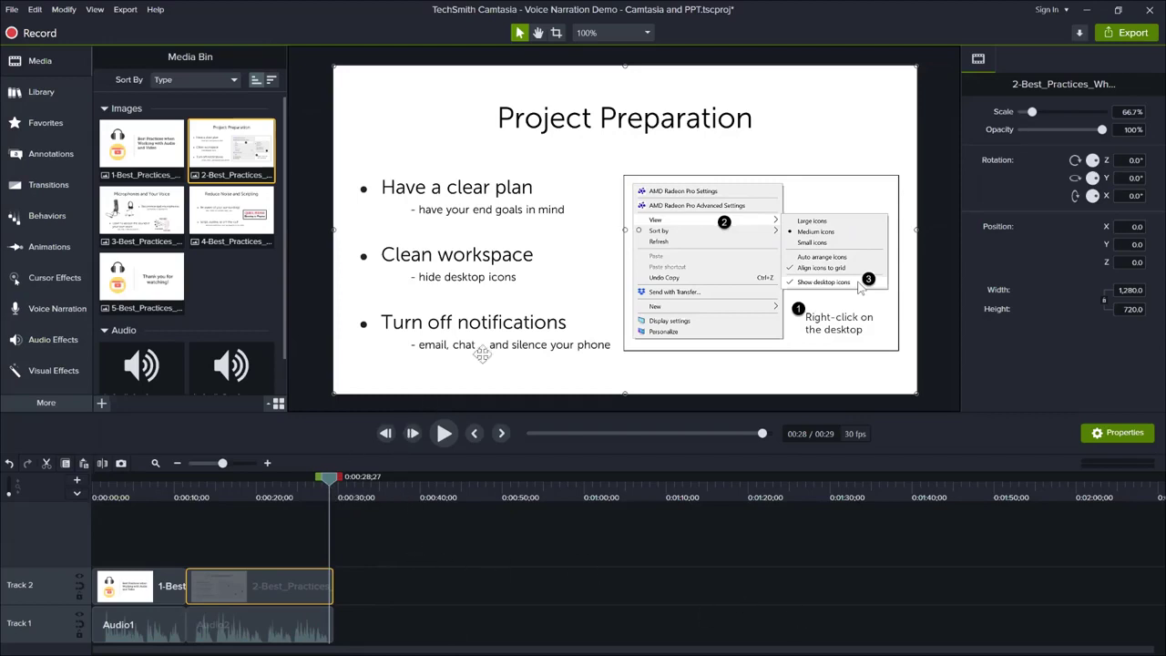
# Step: Return to the voice narration tools, shift Audio2 to leave a pause of about 2 seconds after Audio1, and scrub back to 0:00:10;06
pyautogui.click(50, 315)
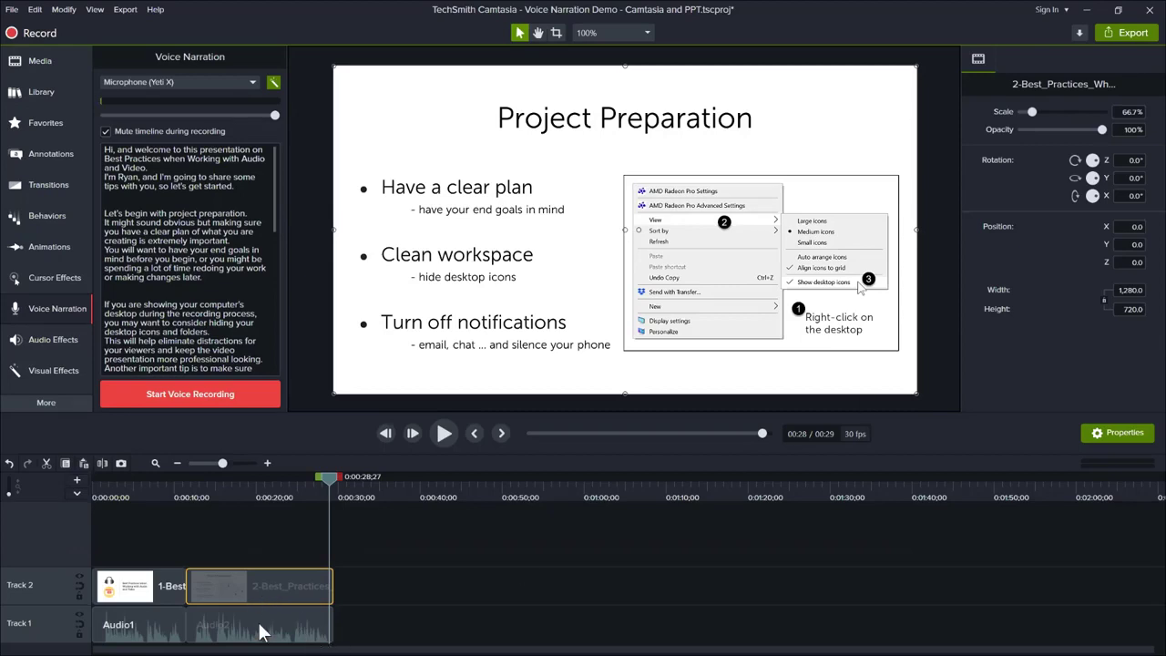
pyautogui.moveTo(260, 631)
pyautogui.mouseDown()
pyautogui.moveTo(319, 632)
pyautogui.moveTo(274, 633)
pyautogui.mouseUp()
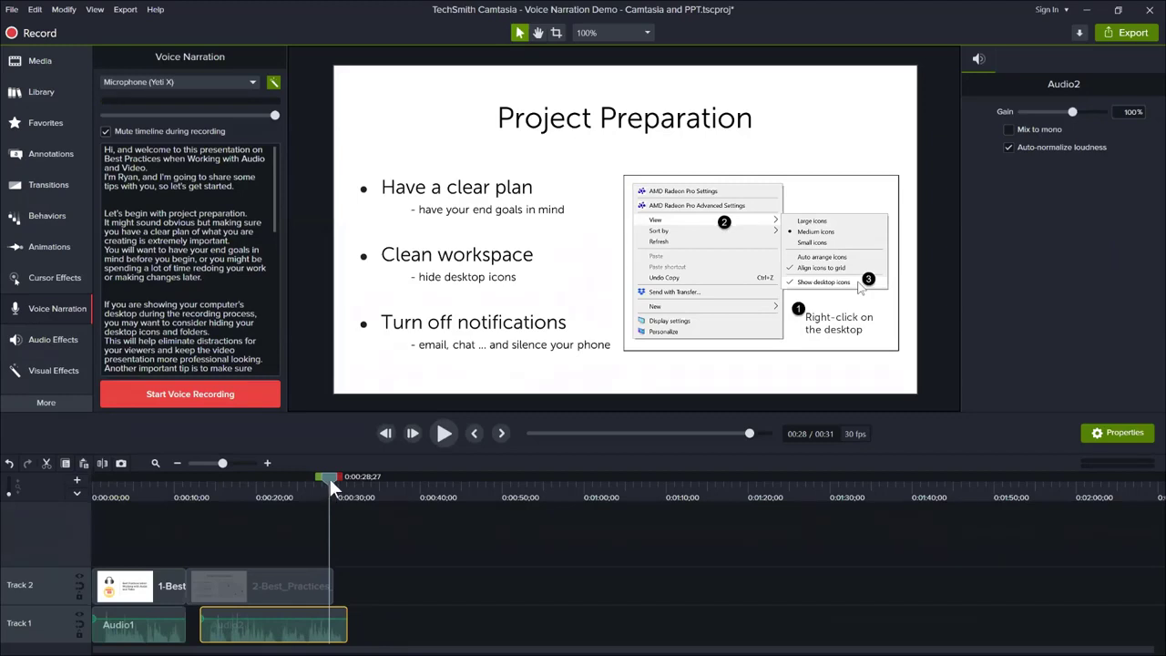
pyautogui.moveTo(332, 487); pyautogui.dragTo(307, 488)
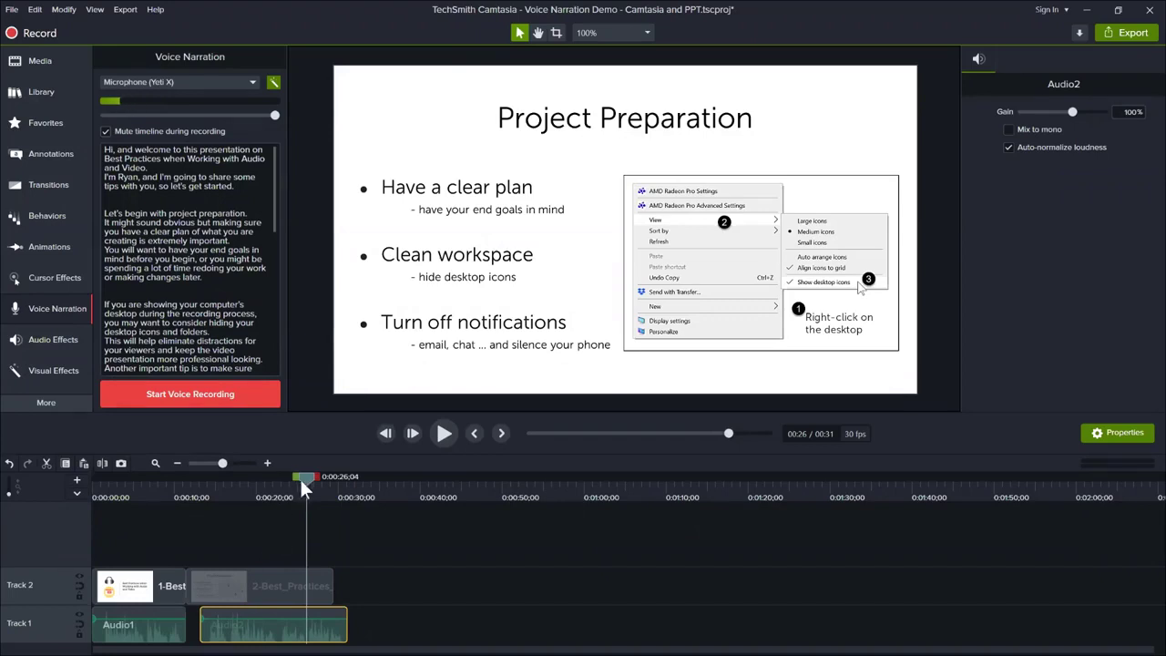
pyautogui.moveTo(307, 485); pyautogui.dragTo(177, 516)
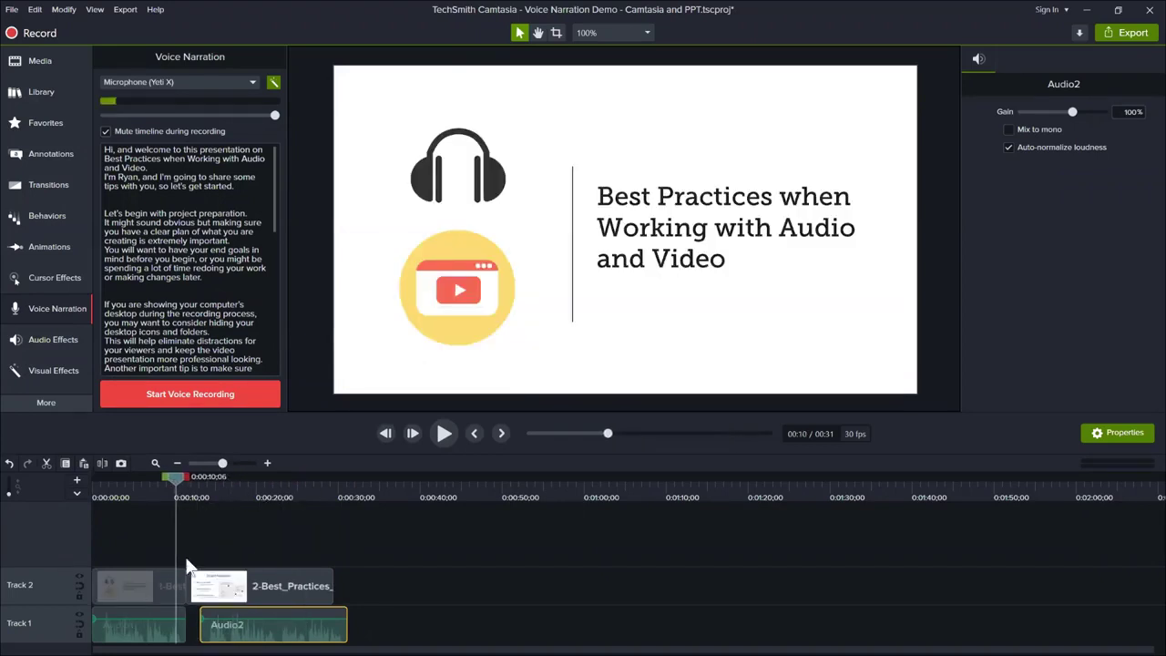
# Step: Shift the Project Preparation slide image to line up with Audio2's start and scrub across the gap between the two slides
pyautogui.moveTo(223, 586); pyautogui.dragTo(234, 586)
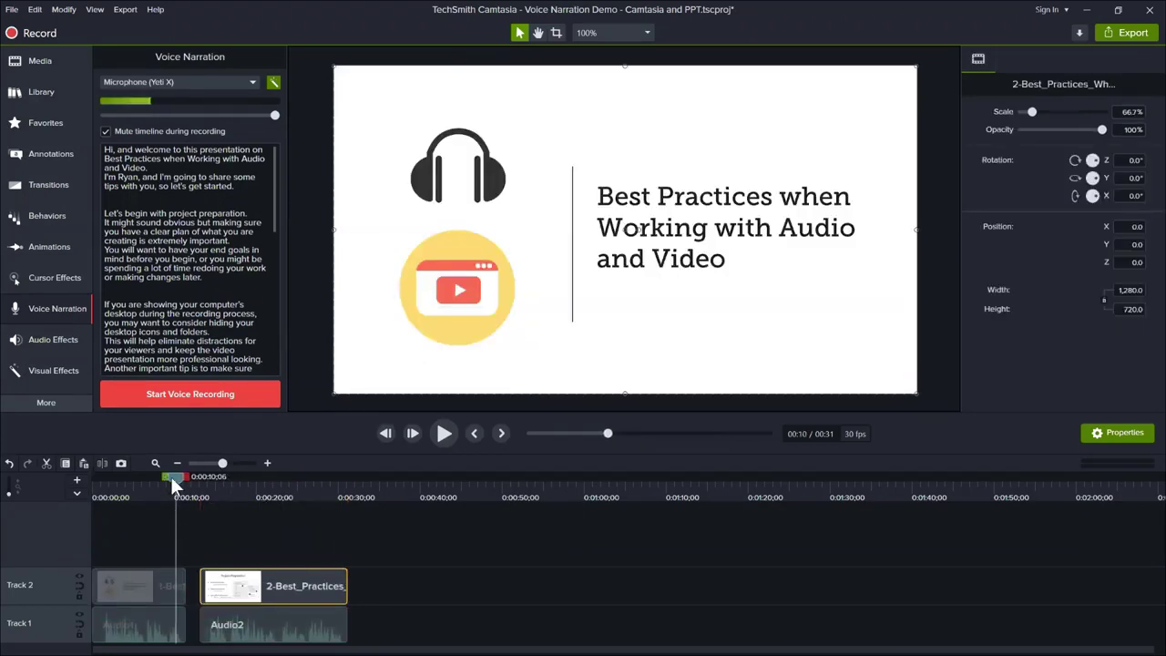
pyautogui.moveTo(176, 484); pyautogui.dragTo(191, 484)
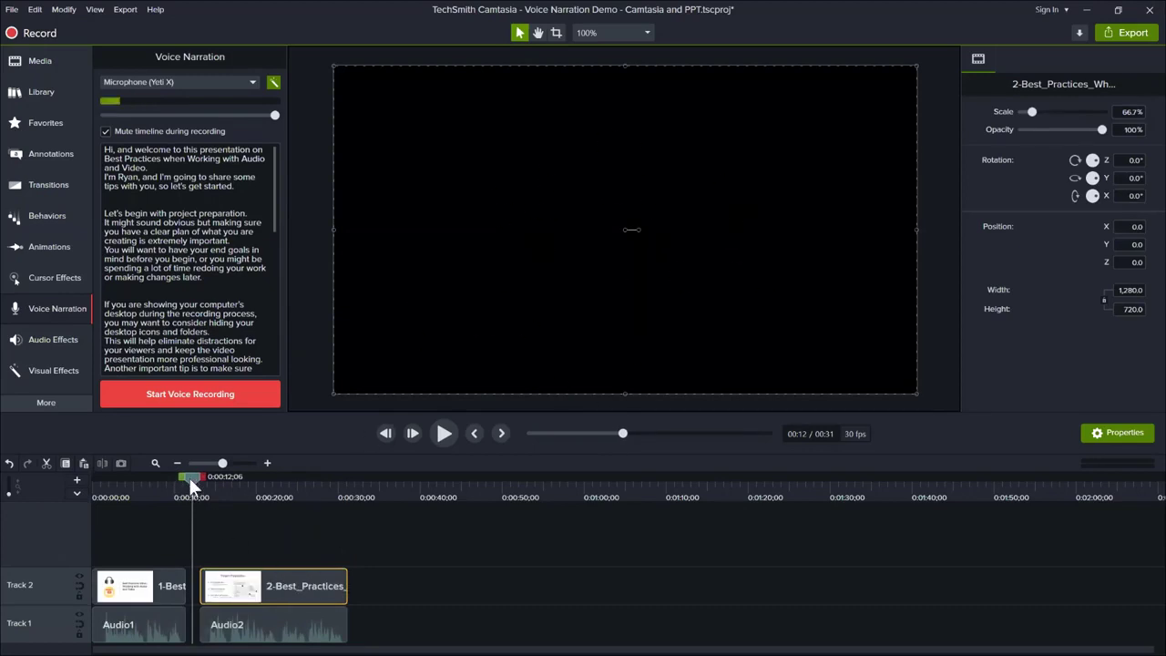
pyautogui.moveTo(189, 477); pyautogui.dragTo(215, 507)
# Step: Move the Project Preparation slide image back against the first slide and extend its end to match Audio2's end
pyautogui.moveTo(234, 596); pyautogui.dragTo(220, 597)
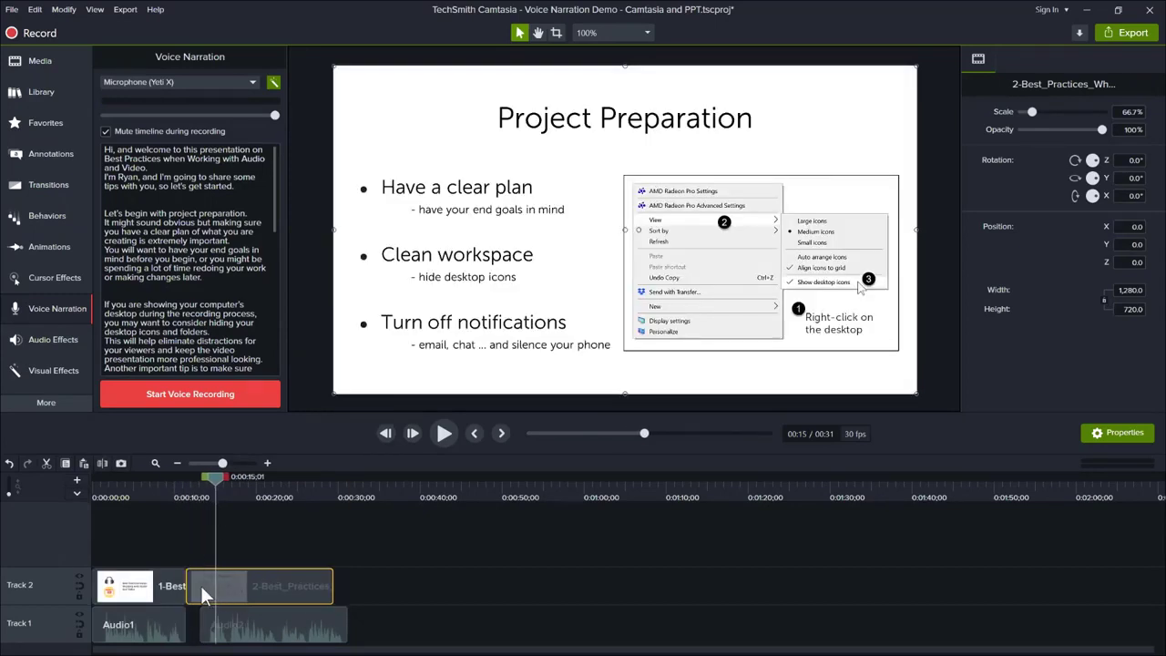
pyautogui.moveTo(329, 580); pyautogui.dragTo(364, 587)
pyautogui.moveTo(218, 487)
pyautogui.mouseDown()
pyautogui.moveTo(171, 489)
pyautogui.moveTo(207, 499)
pyautogui.mouseUp()
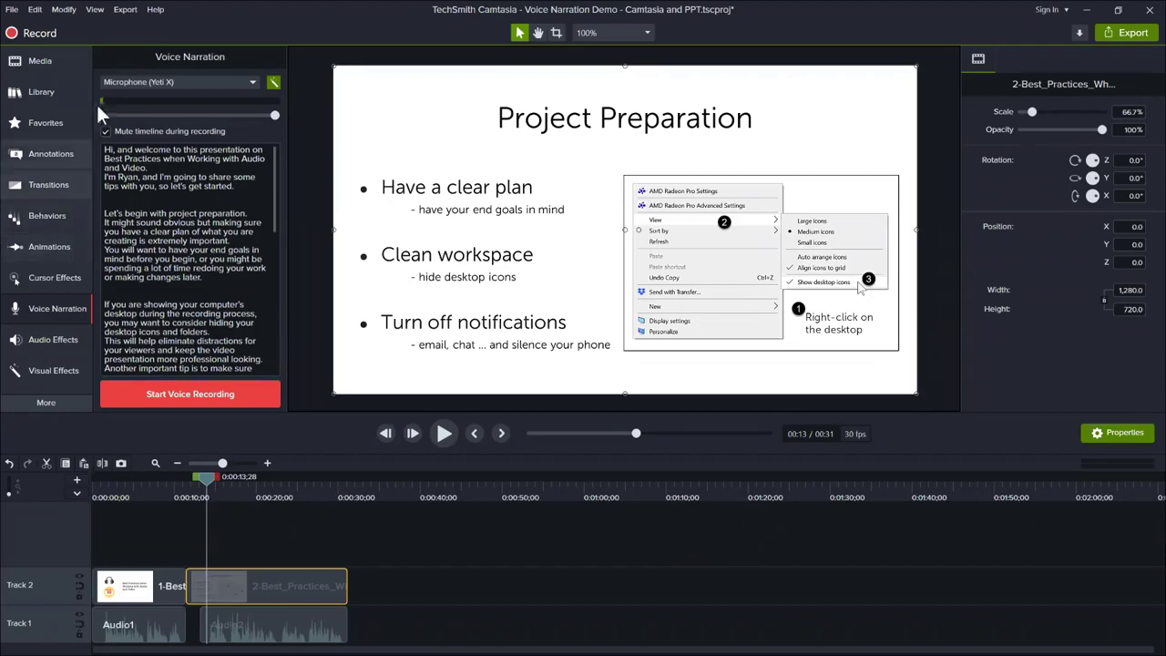
# Step: Add the third, fourth and fifth slide images back to back on Track 2, extending them to about 16, 17 and 15 seconds
pyautogui.click(73, 59)
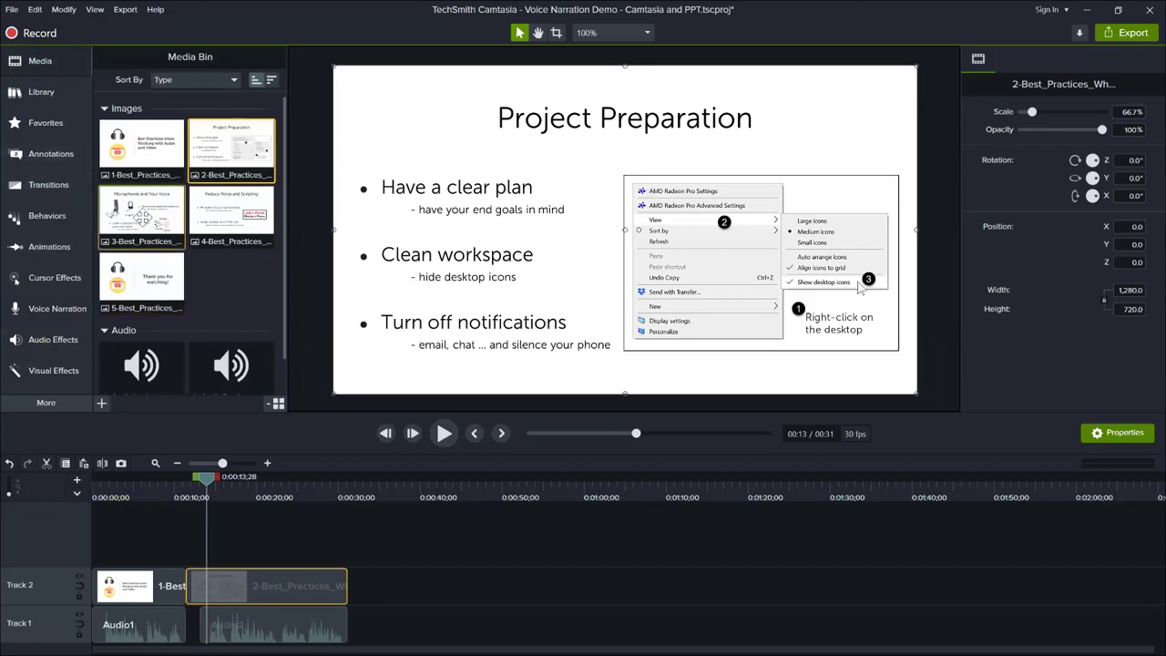
pyautogui.moveTo(142, 218); pyautogui.dragTo(479, 588)
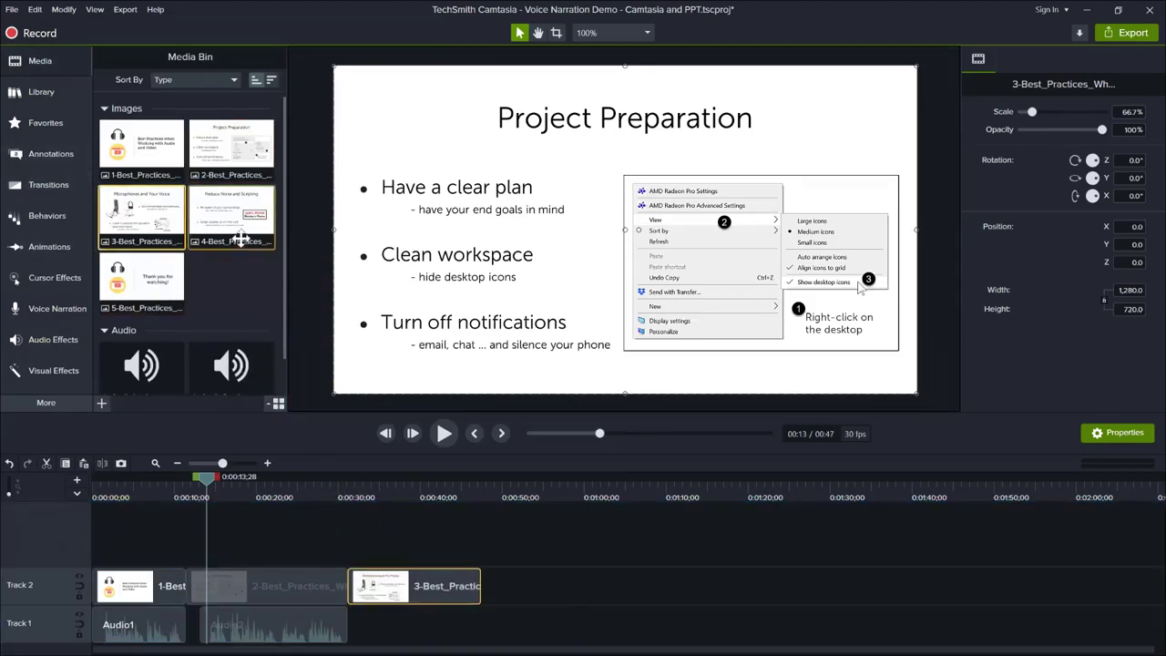
pyautogui.moveTo(237, 228); pyautogui.dragTo(616, 587)
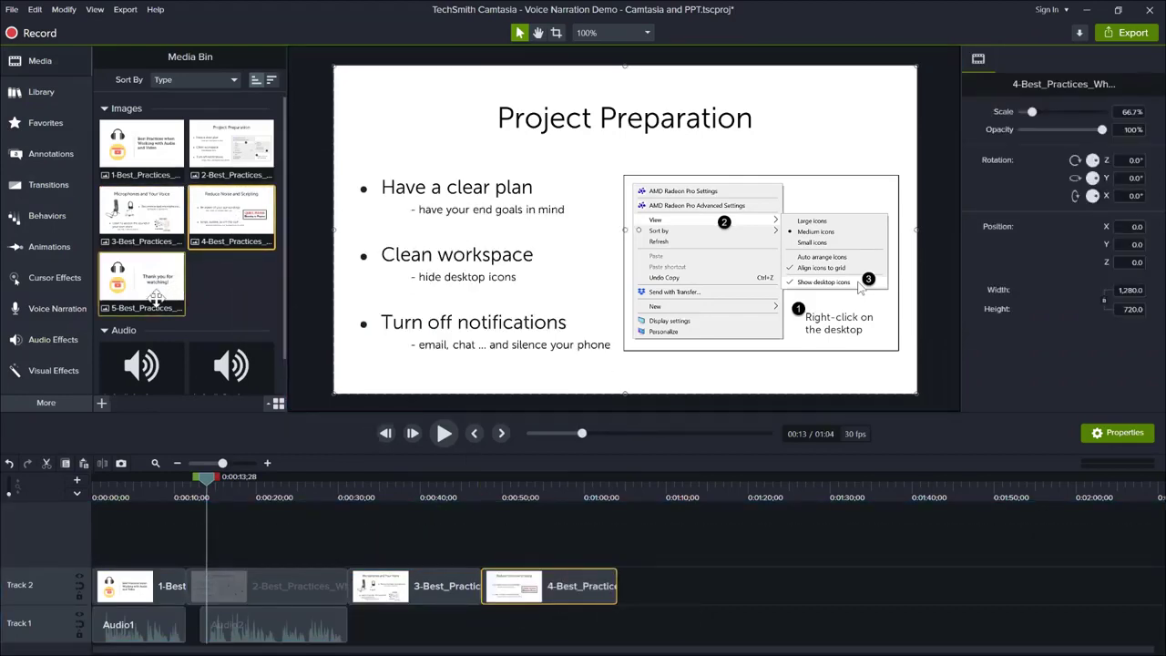
pyautogui.moveTo(150, 290); pyautogui.dragTo(745, 592)
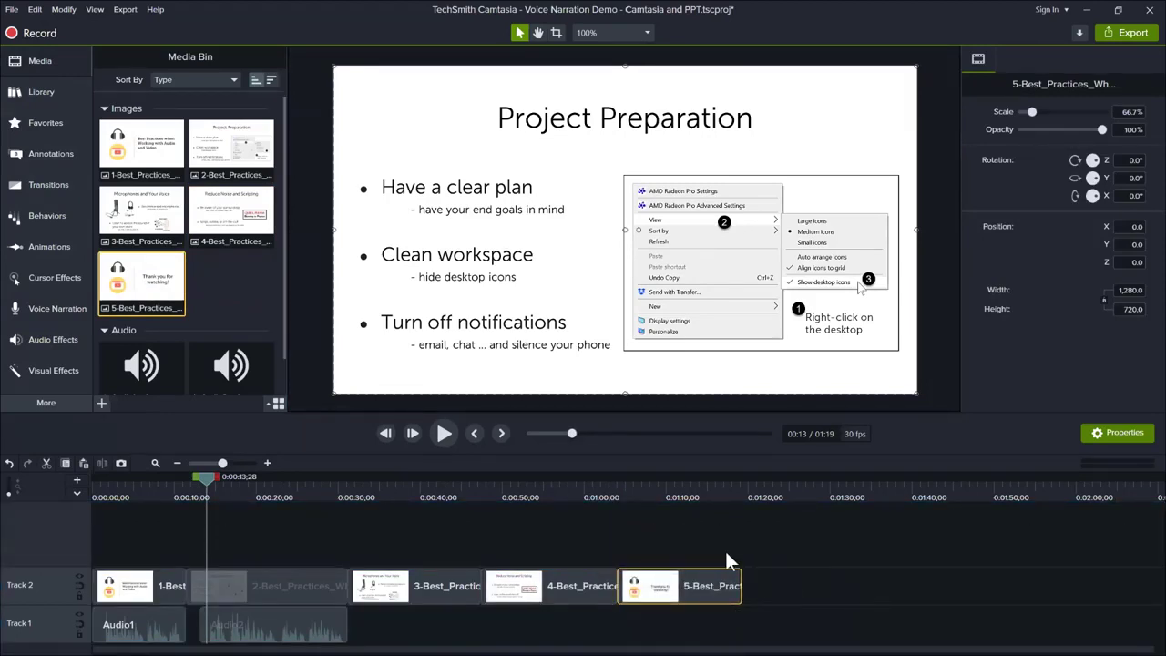
# Step: Mark the Flare transition as a favorite, check it in the favorites collection, and return to the Fades transitions
pyautogui.click(38, 184)
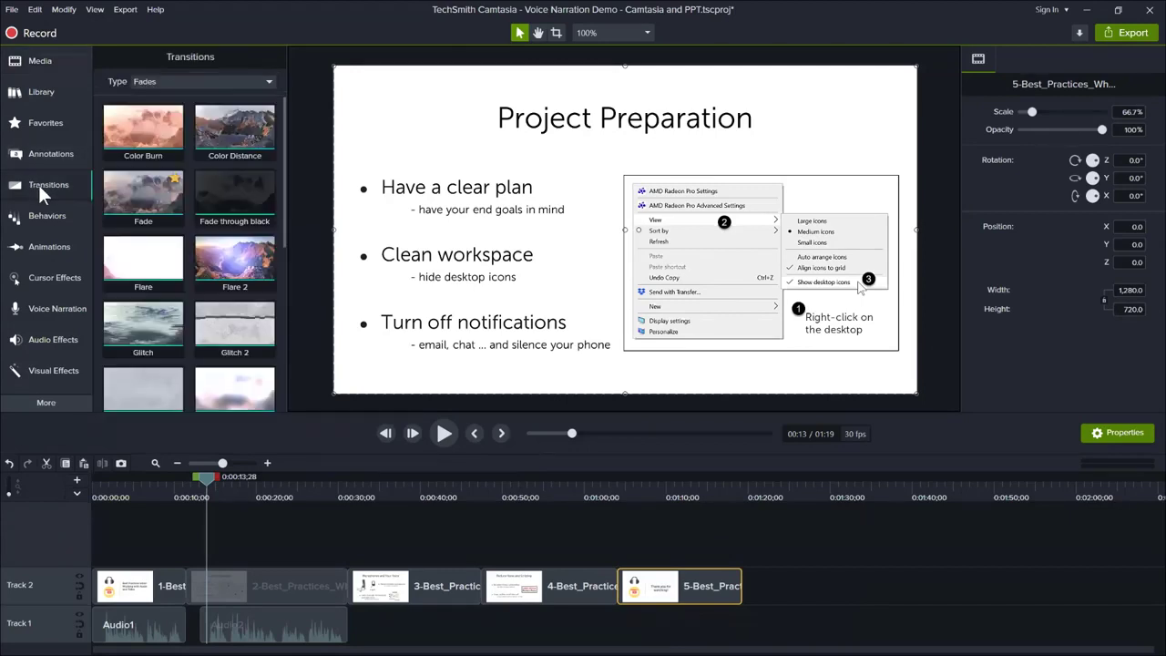
pyautogui.click(170, 319)
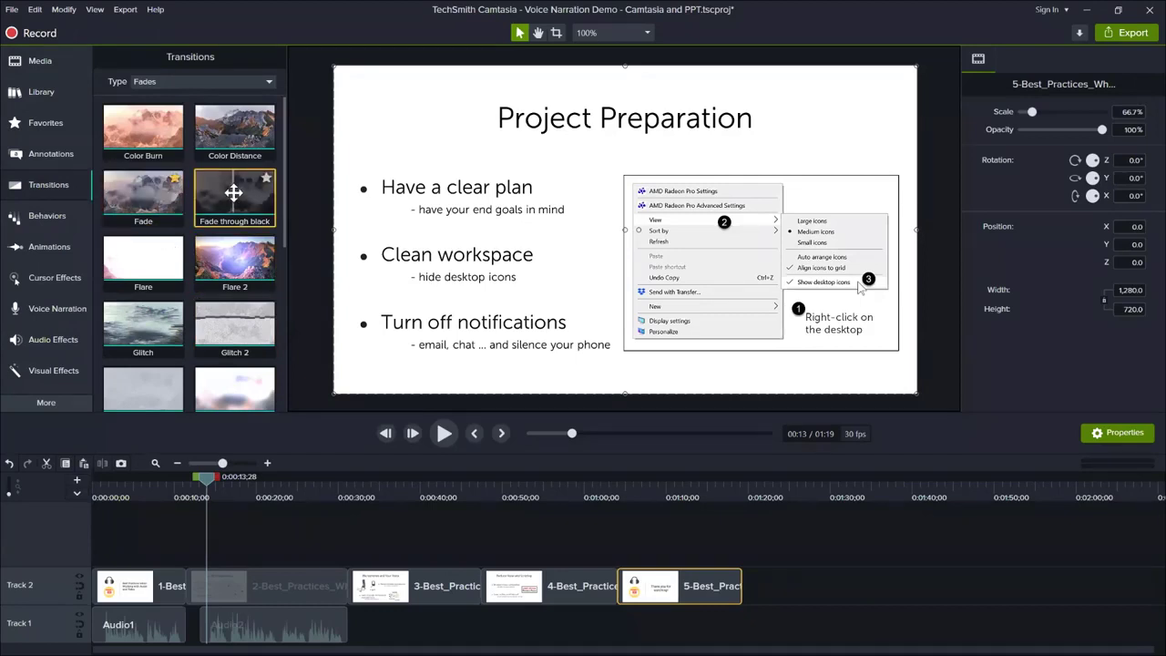
pyautogui.click(174, 245)
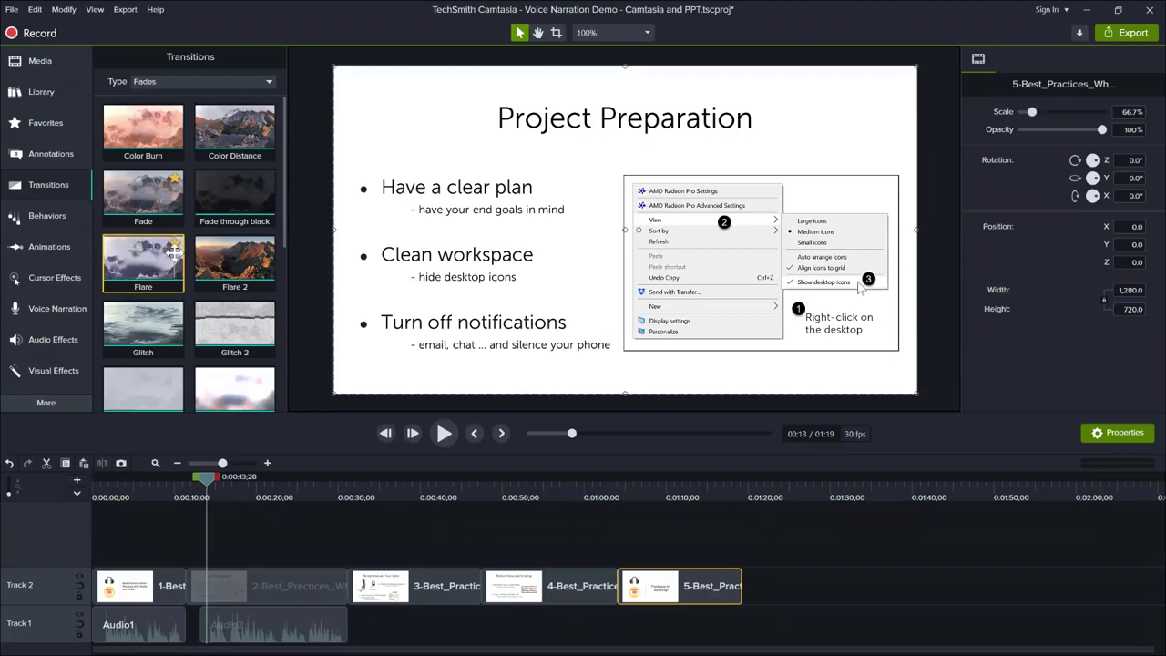
pyautogui.click(50, 122)
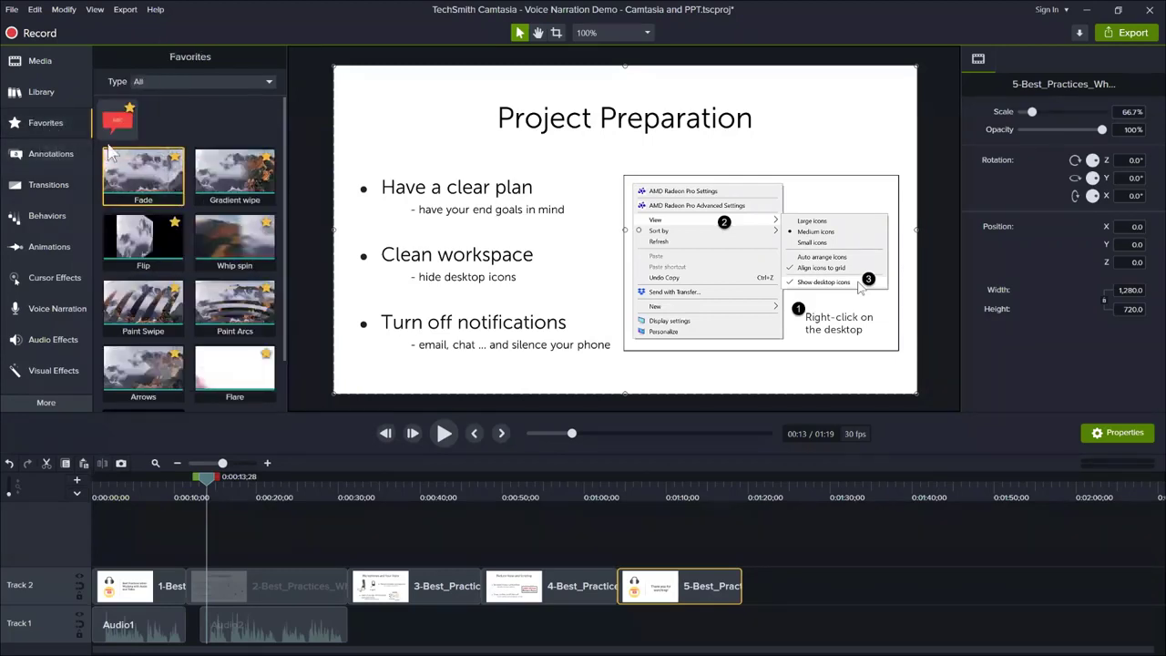
pyautogui.click(44, 189)
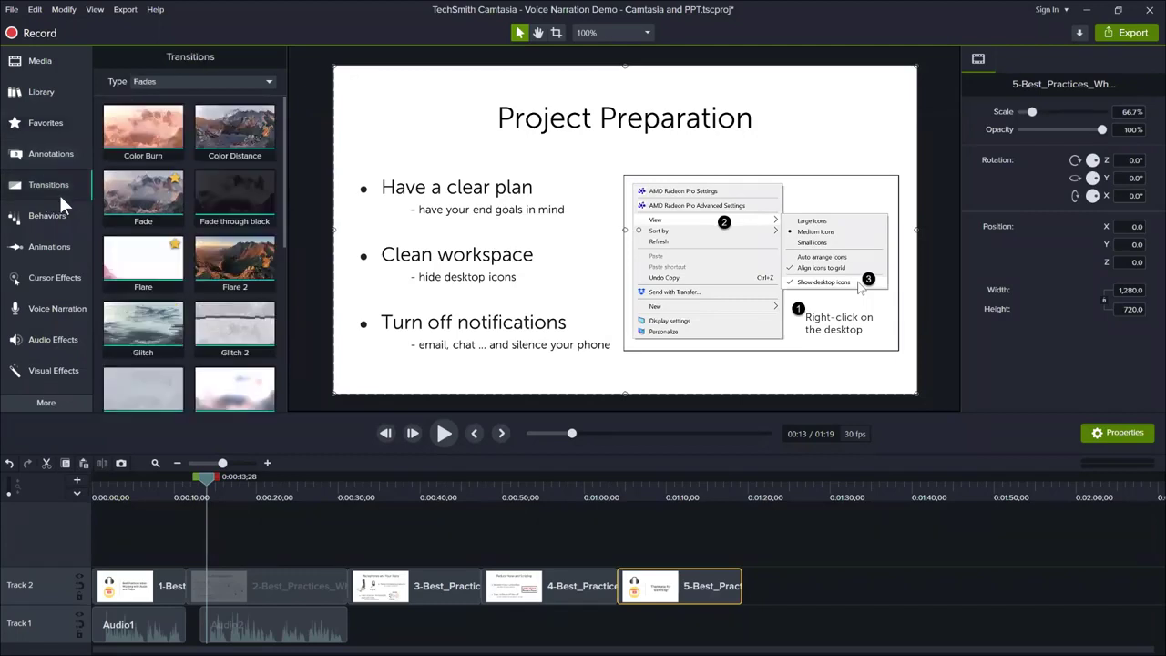
pyautogui.click(143, 193)
pyautogui.moveTo(143, 193); pyautogui.dragTo(141, 594)
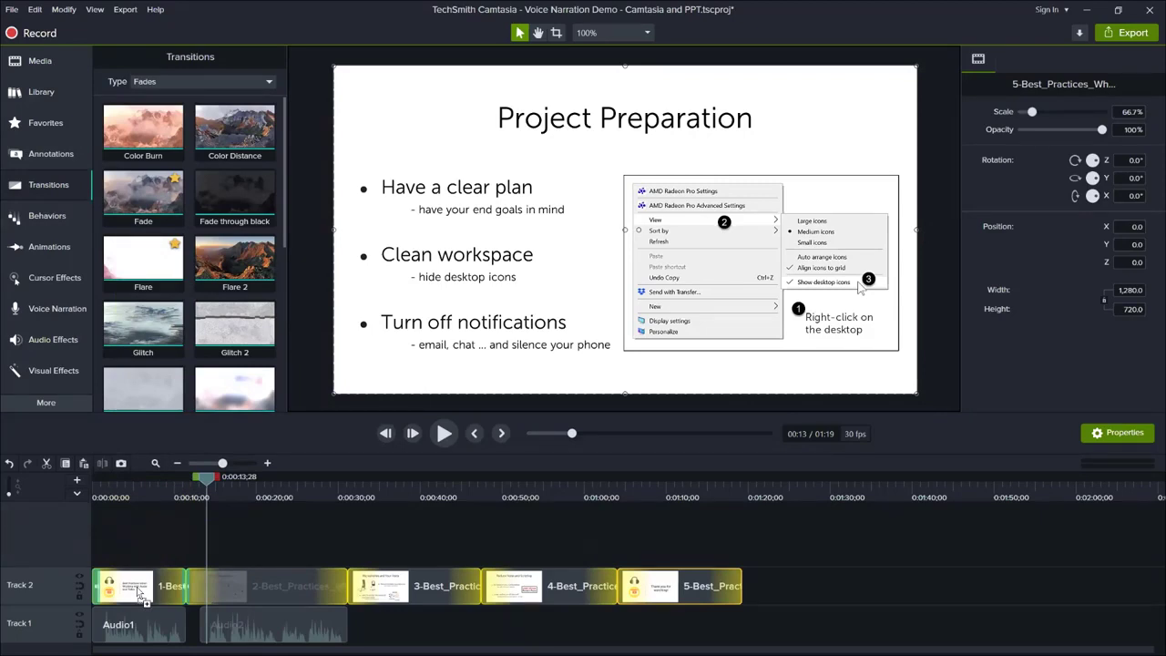
pyautogui.moveTo(137, 586); pyautogui.dragTo(152, 193)
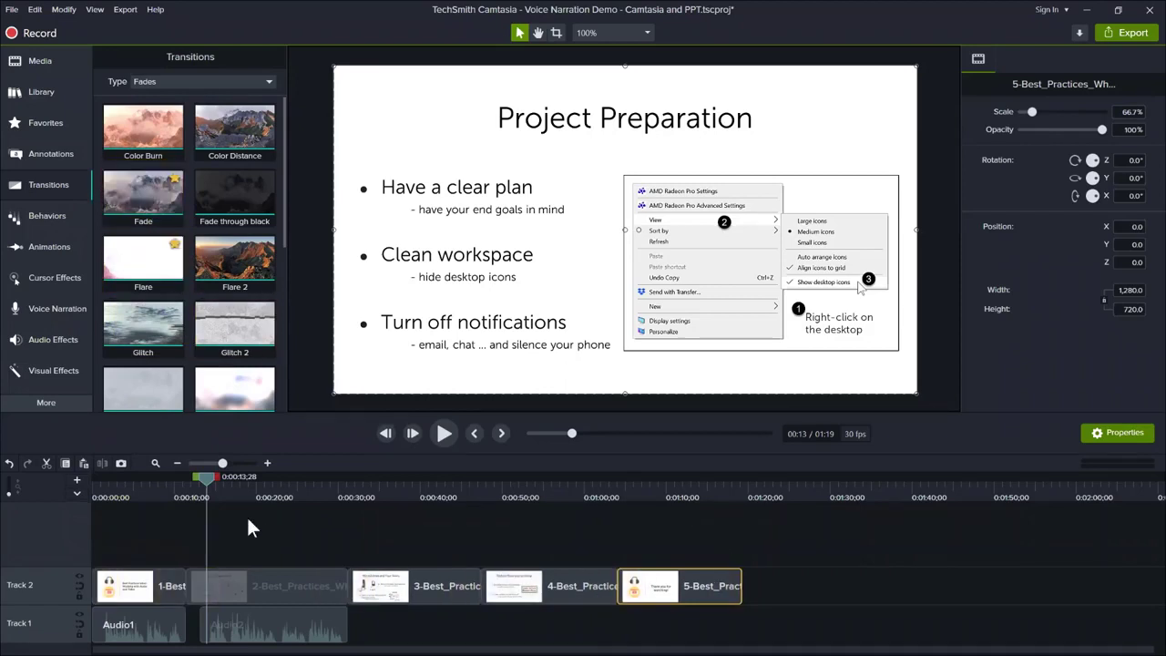
# Step: Select all five slide images on Track 2 and add the Fade transition to them together
pyautogui.moveTo(149, 542); pyautogui.dragTo(695, 592)
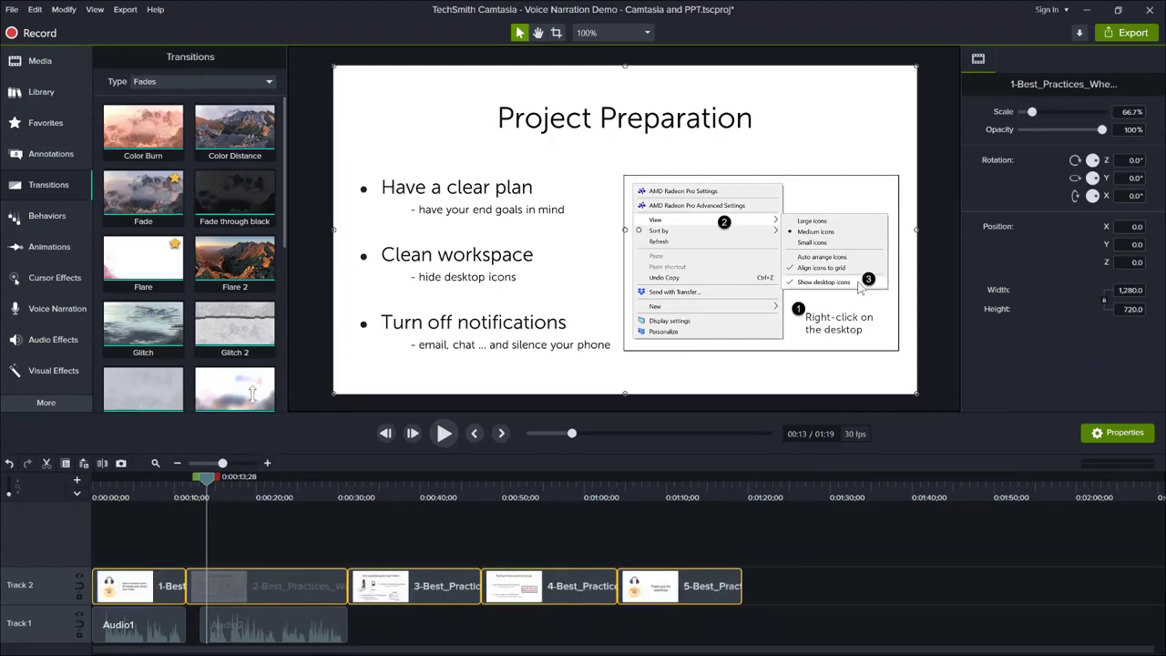
pyautogui.rightClick(143, 203)
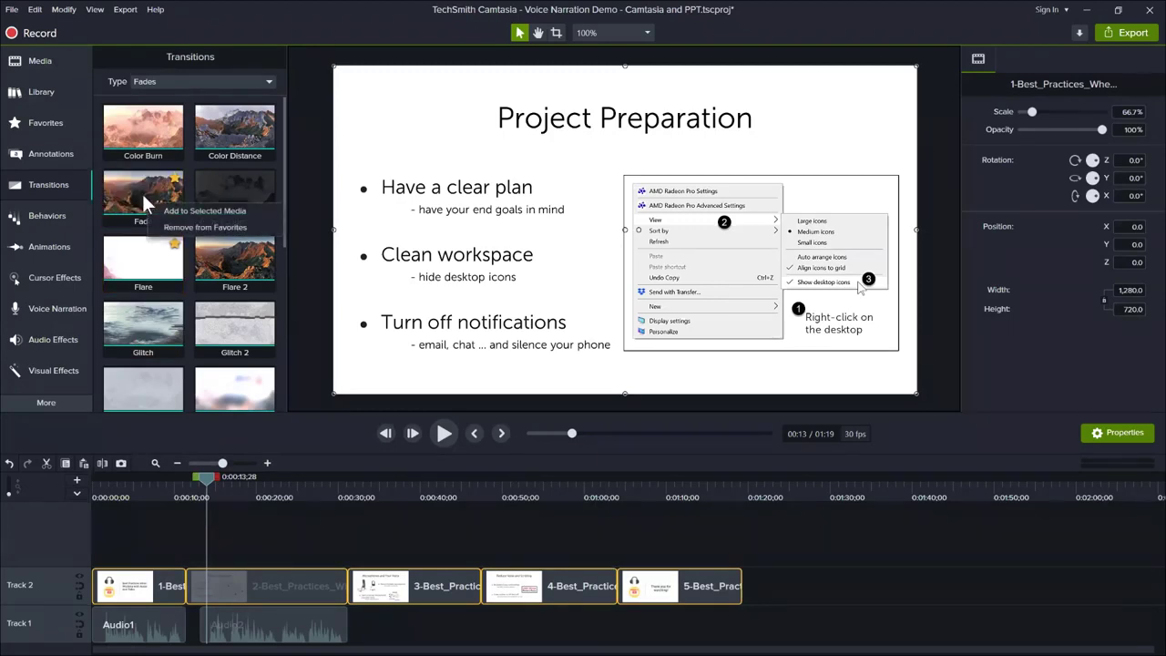
pyautogui.click(205, 210)
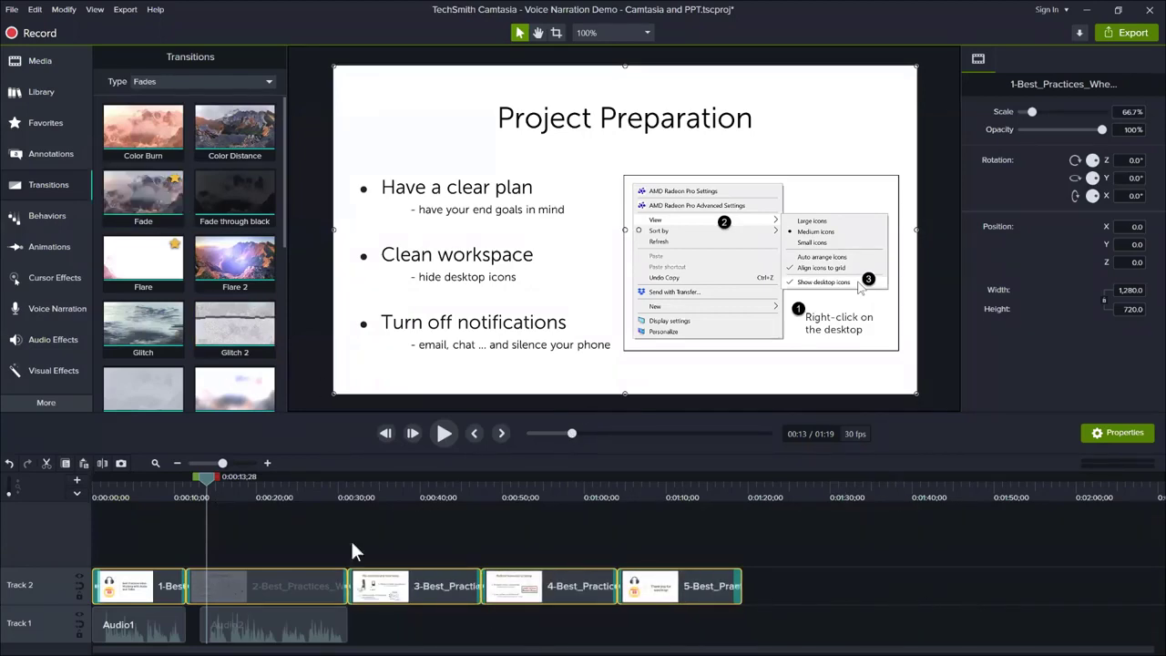
pyautogui.moveTo(156, 527); pyautogui.dragTo(687, 591)
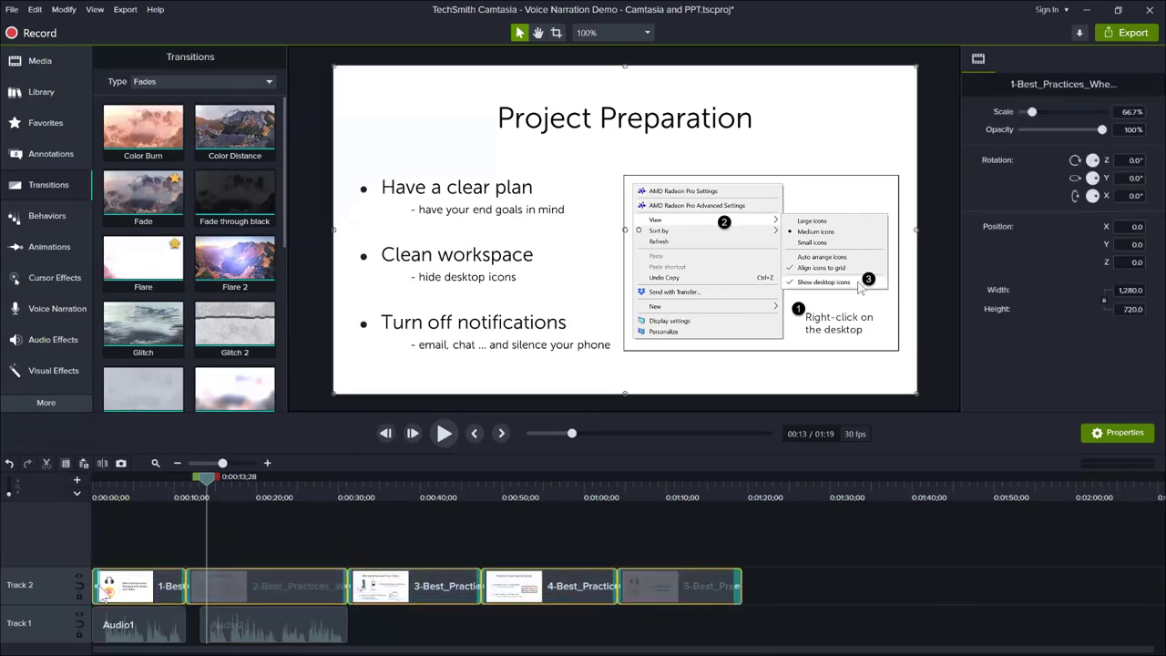
pyautogui.rightClick(132, 182)
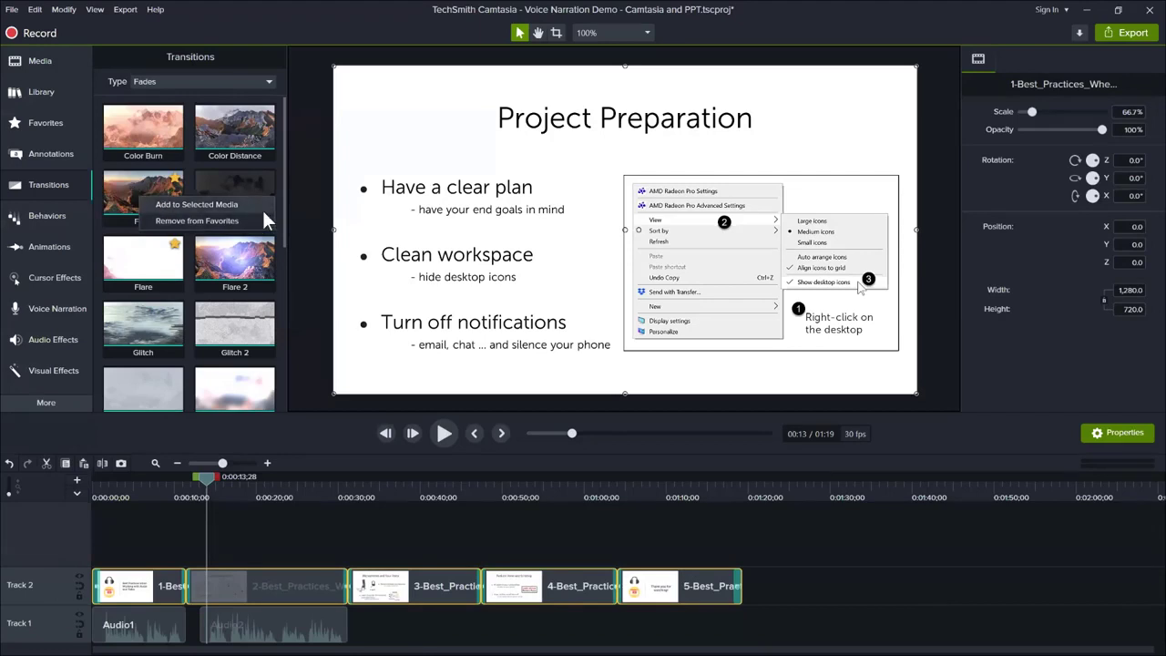
pyautogui.click(203, 558)
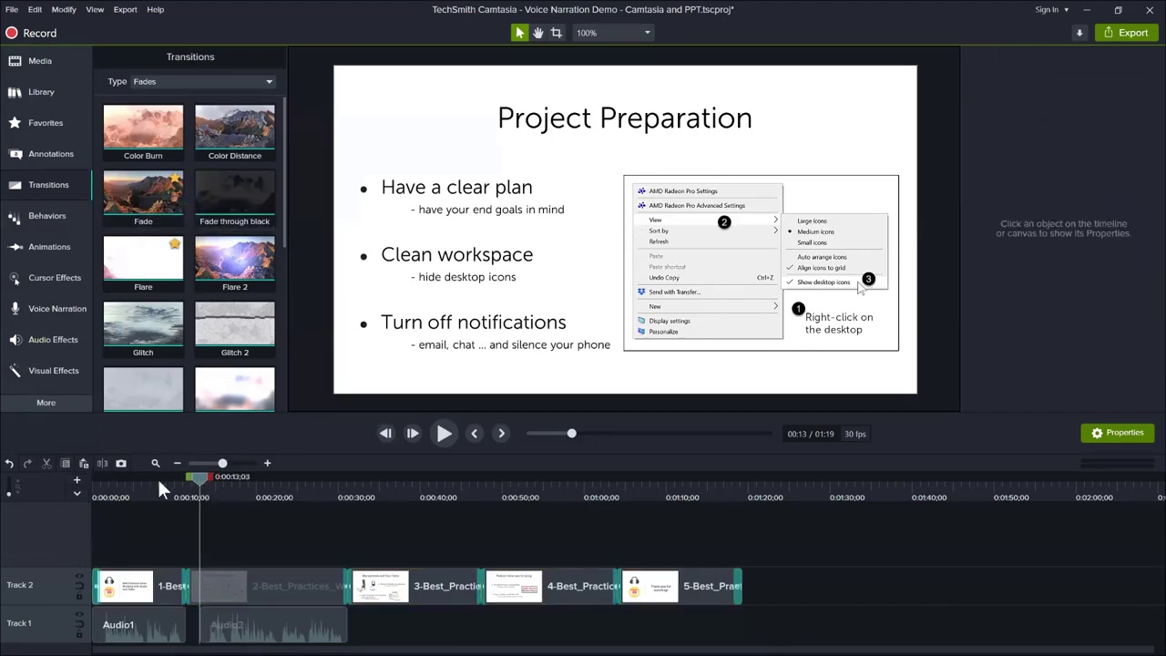
# Step: Return to the start of the timeline and play the opening second to check the first slide's fade-in
pyautogui.click(98, 499)
pyautogui.moveTo(96, 501); pyautogui.dragTo(62, 506)
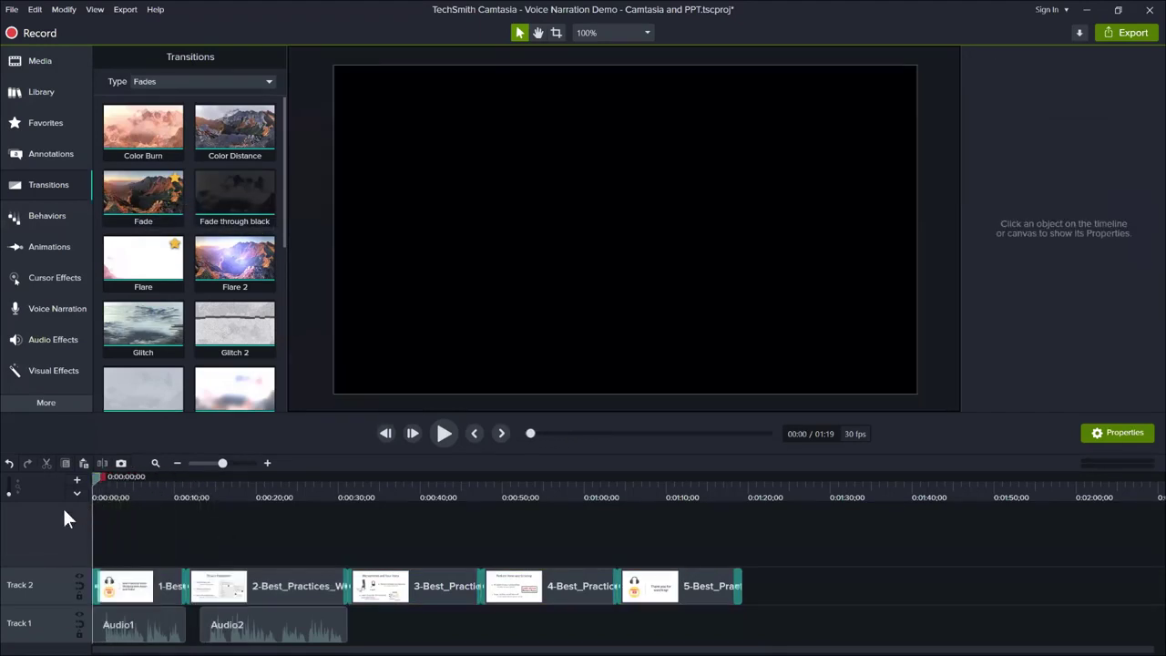
pyautogui.click(443, 436)
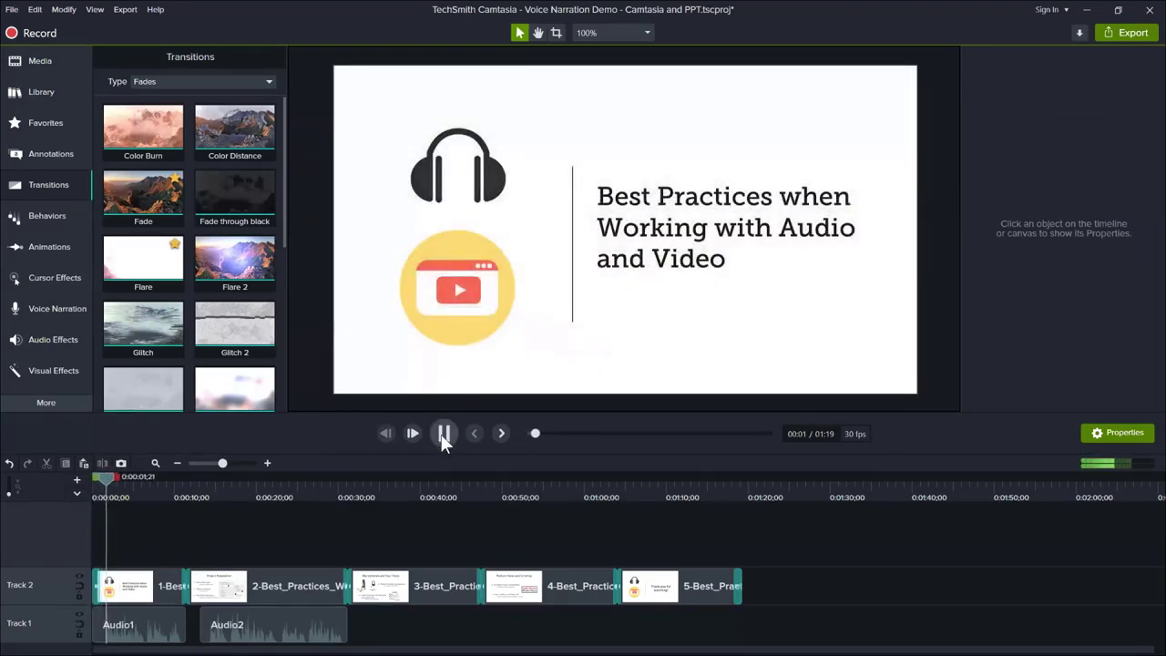
pyautogui.click(444, 436)
# Step: Delete the Fade transition at the start of the first slide image on Track 2
pyautogui.moveTo(110, 477); pyautogui.dragTo(93, 481)
pyautogui.click(97, 585)
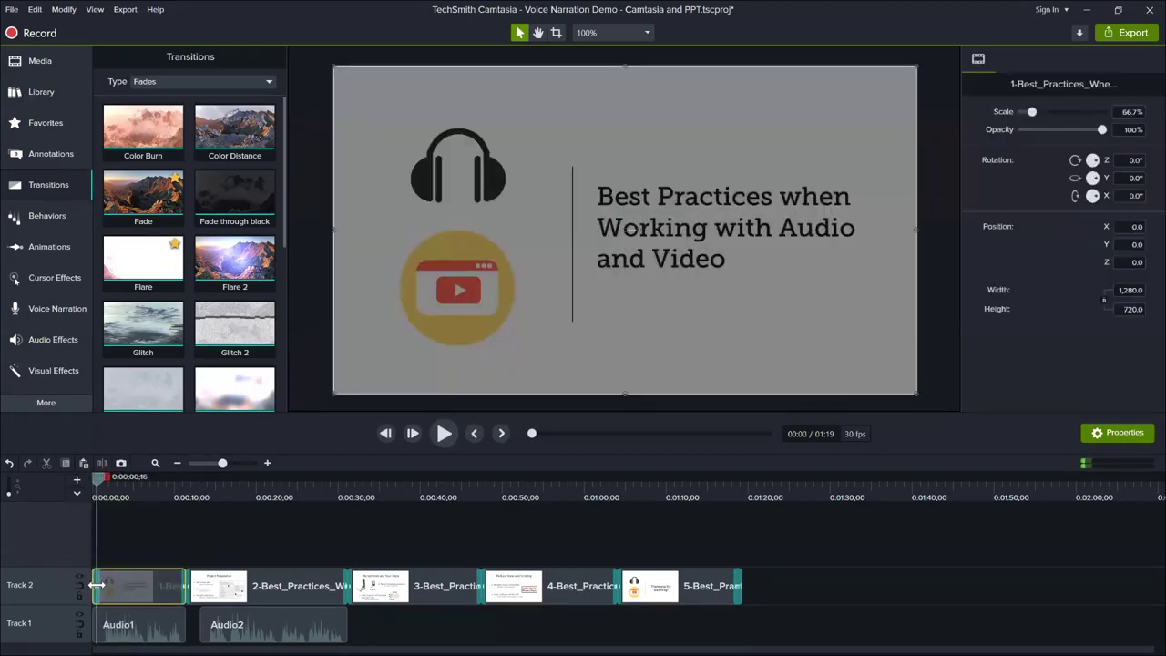
pyautogui.click(267, 463)
pyautogui.click(268, 461)
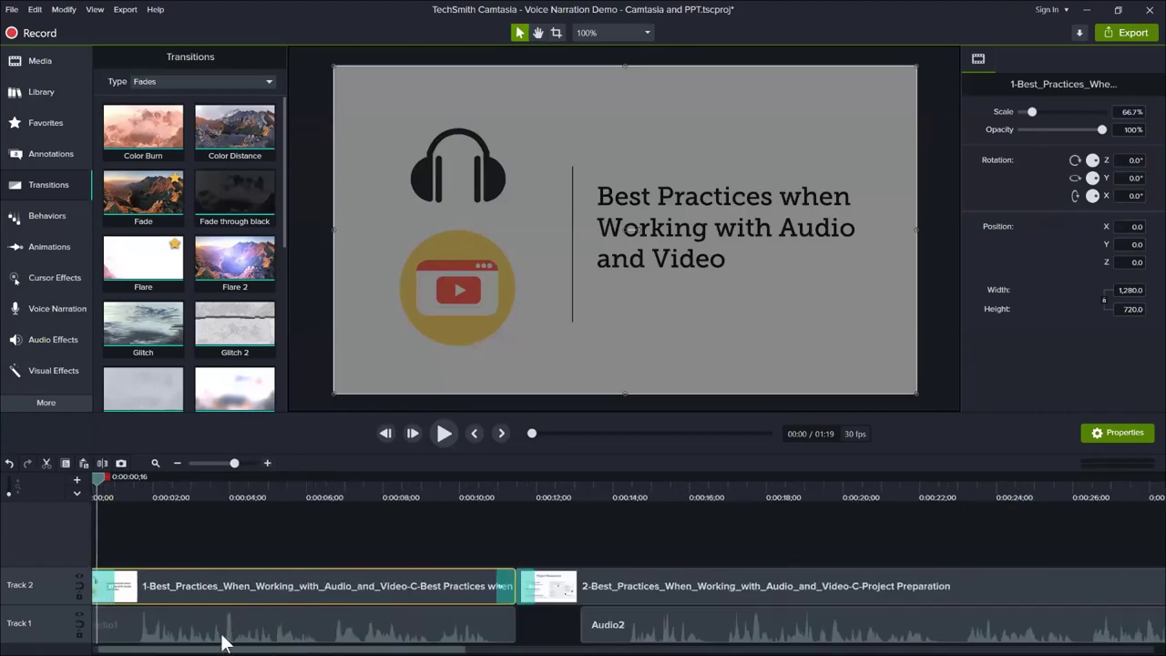
pyautogui.moveTo(223, 642); pyautogui.dragTo(110, 582)
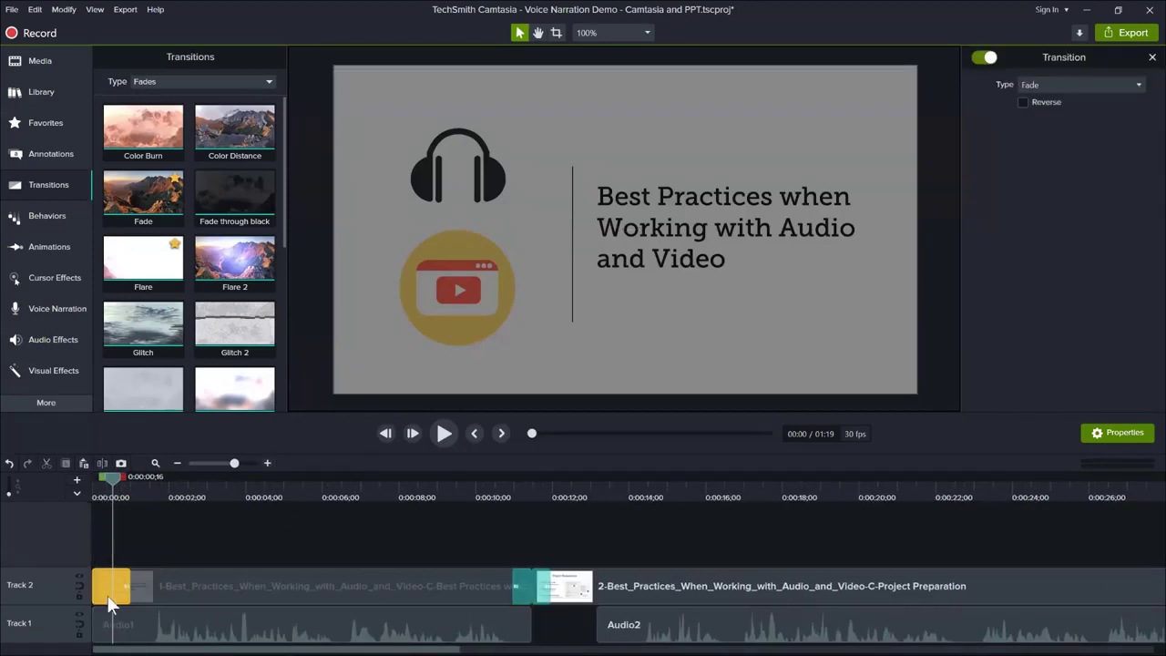
pyautogui.rightClick(110, 590)
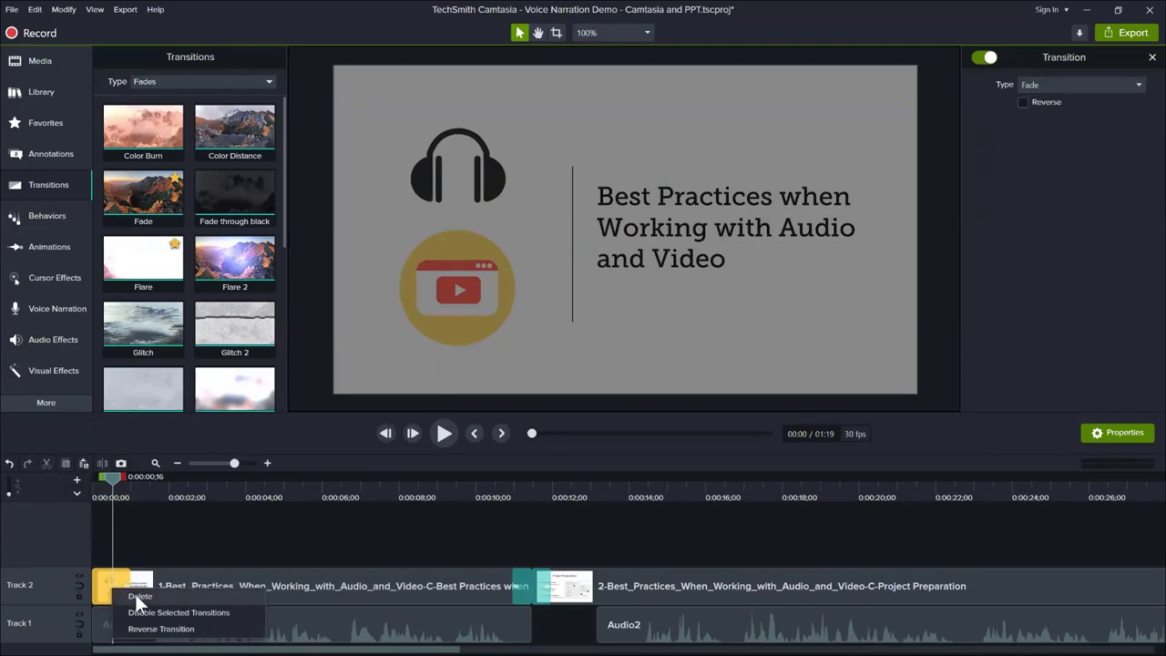
pyautogui.click(137, 596)
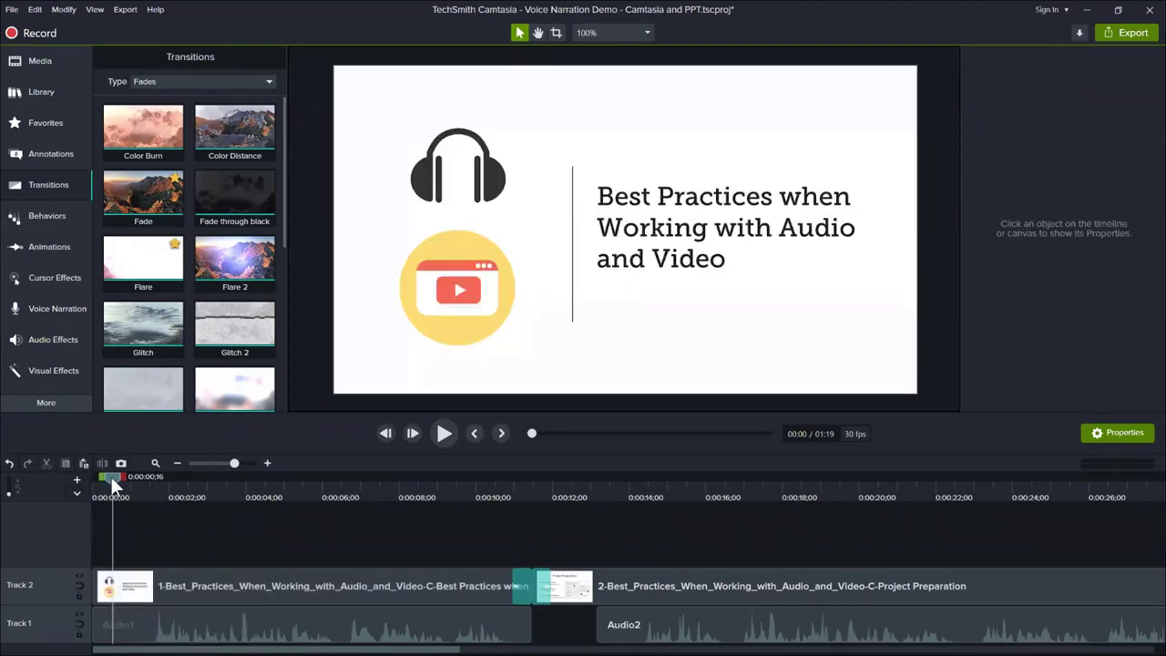
# Step: Try the Flare 2 transition between the first and second slide images, undo it, and fit the whole timeline in view
pyautogui.moveTo(107, 478); pyautogui.dragTo(425, 549)
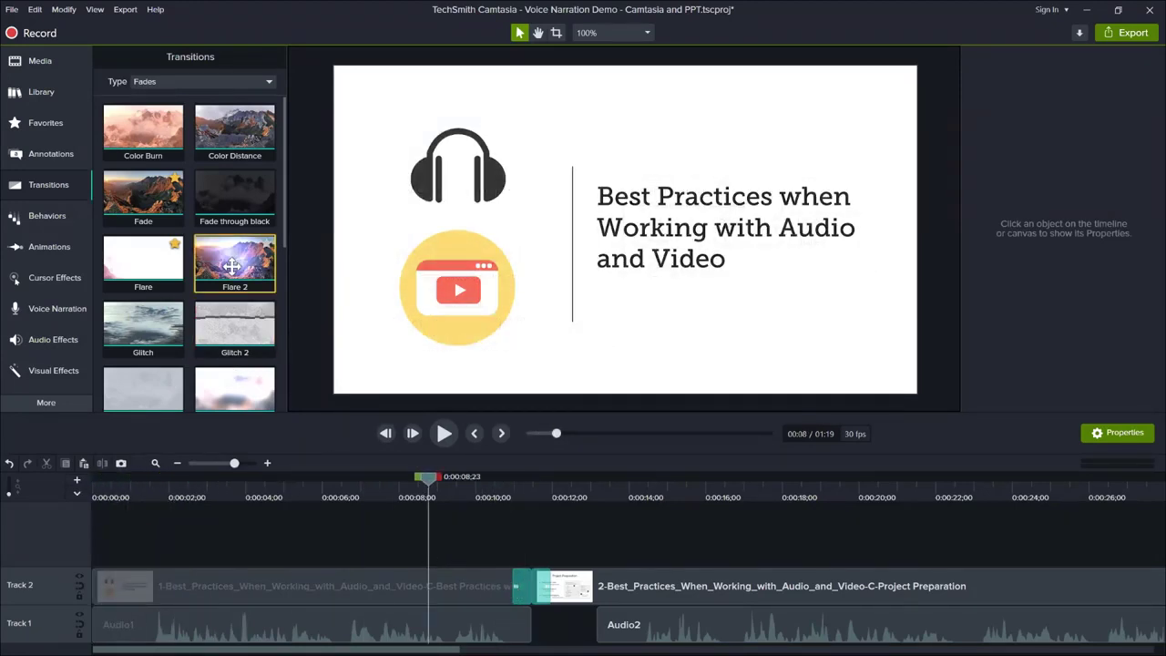
pyautogui.moveTo(234, 262); pyautogui.dragTo(533, 598)
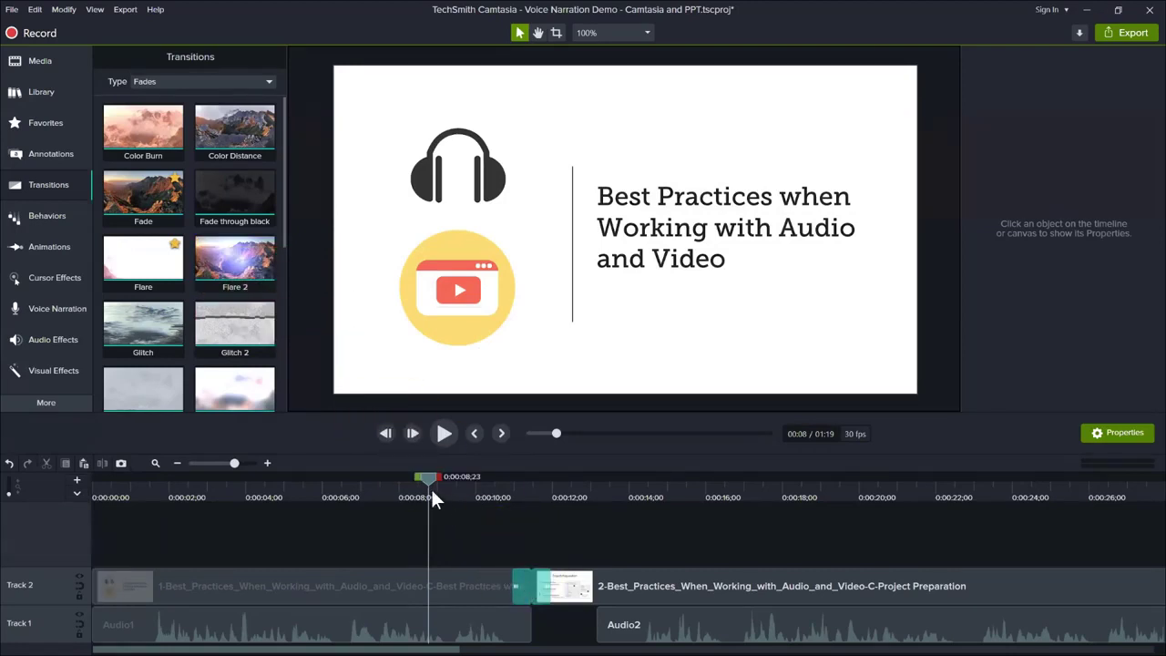
pyautogui.moveTo(427, 482); pyautogui.dragTo(493, 524)
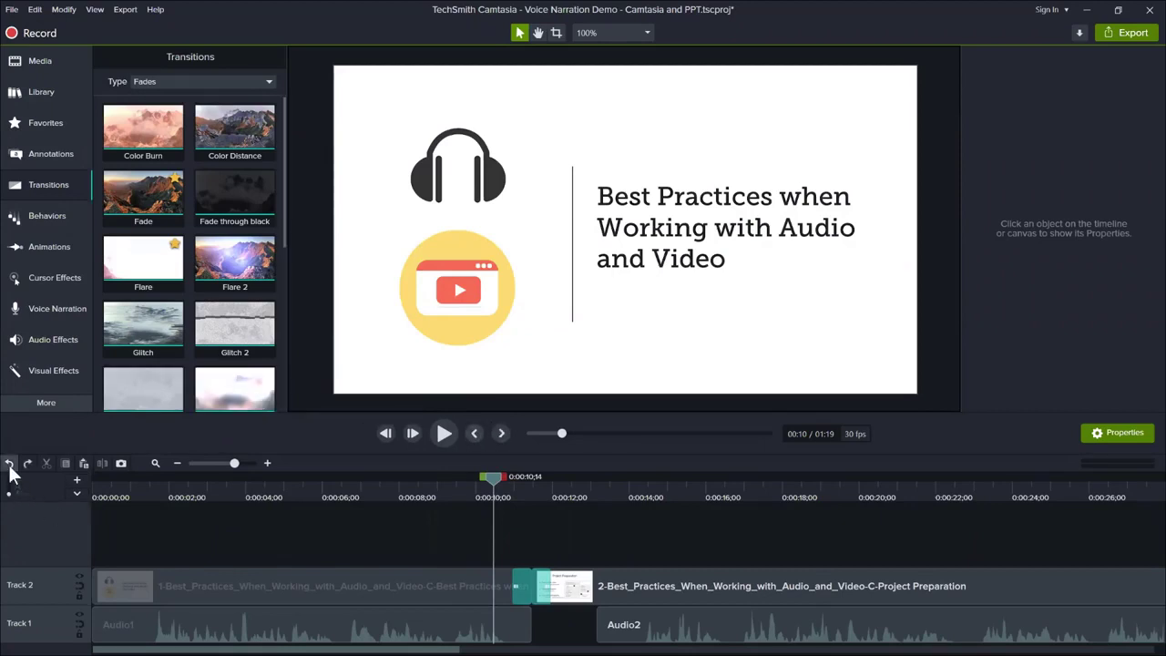
pyautogui.click(155, 463)
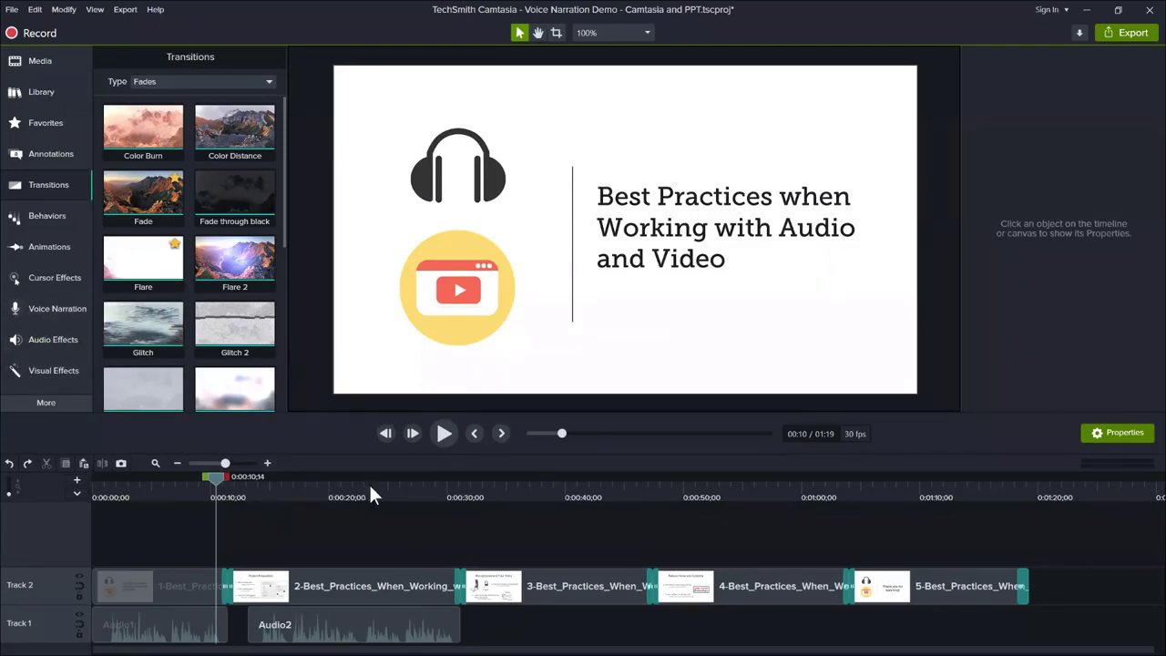
# Step: Open the captions tools and view the Speech-to-Text caption tips, cancelling without generating any captions
pyautogui.click(40, 404)
pyautogui.click(42, 406)
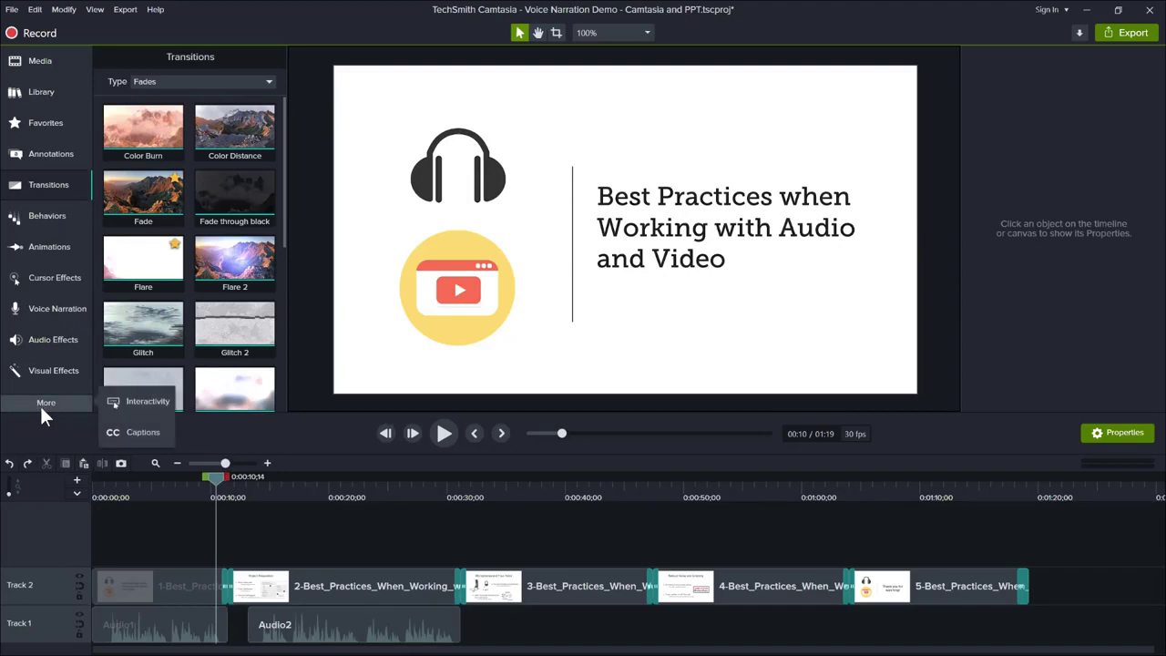
pyautogui.click(134, 434)
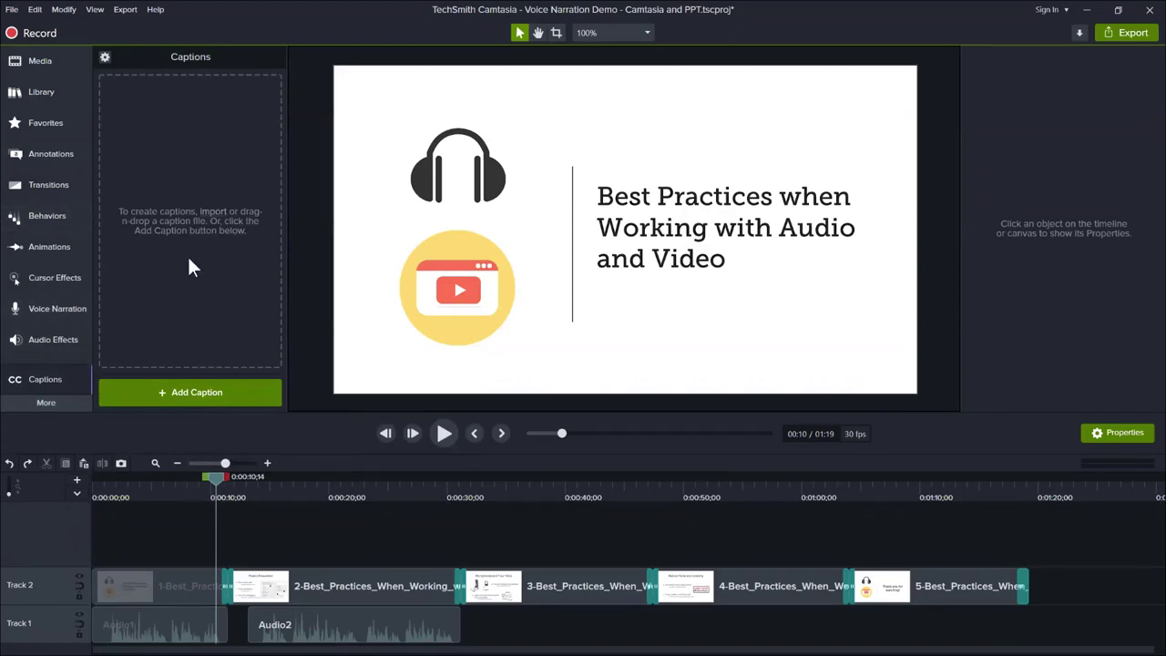
pyautogui.click(104, 59)
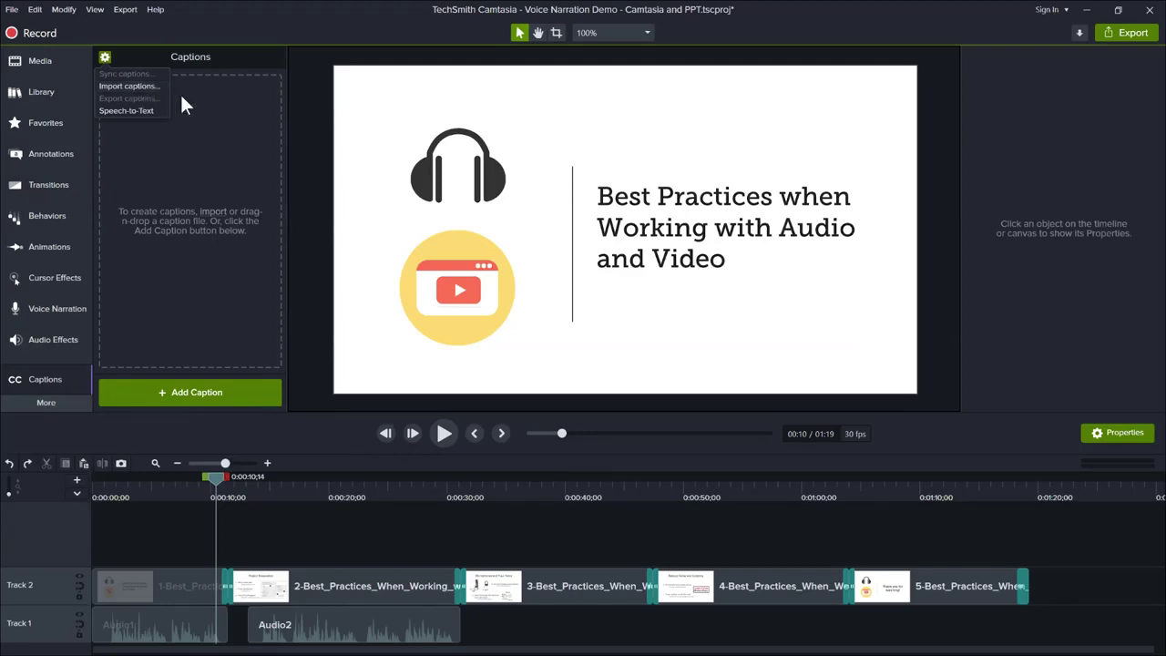
pyautogui.click(128, 112)
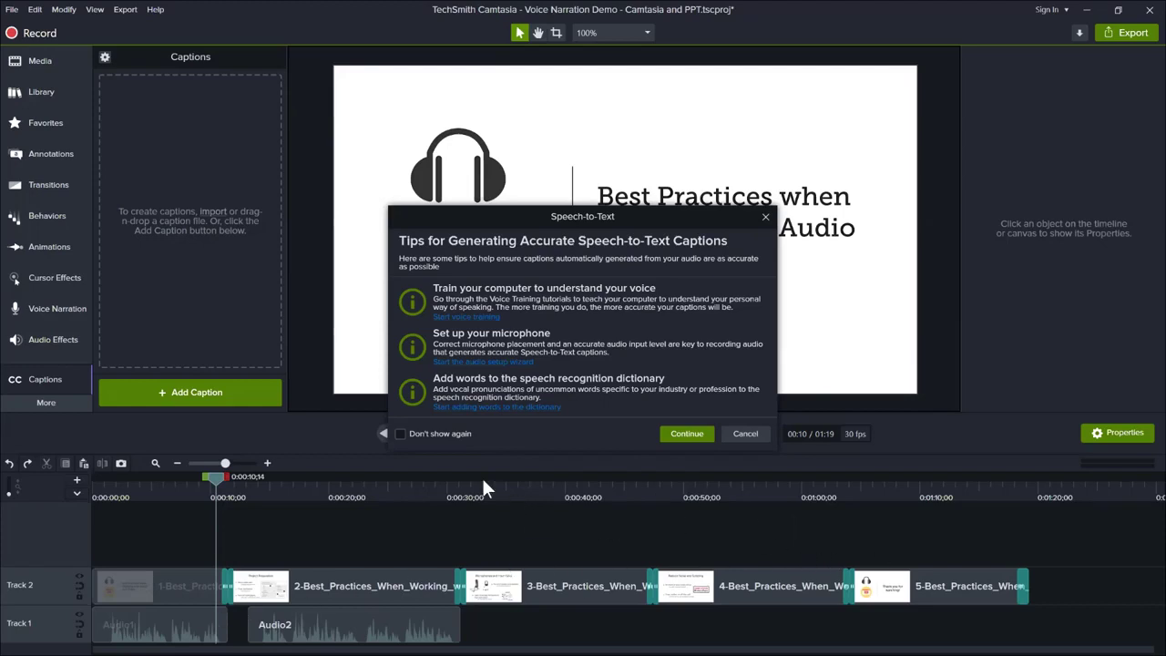
pyautogui.click(745, 433)
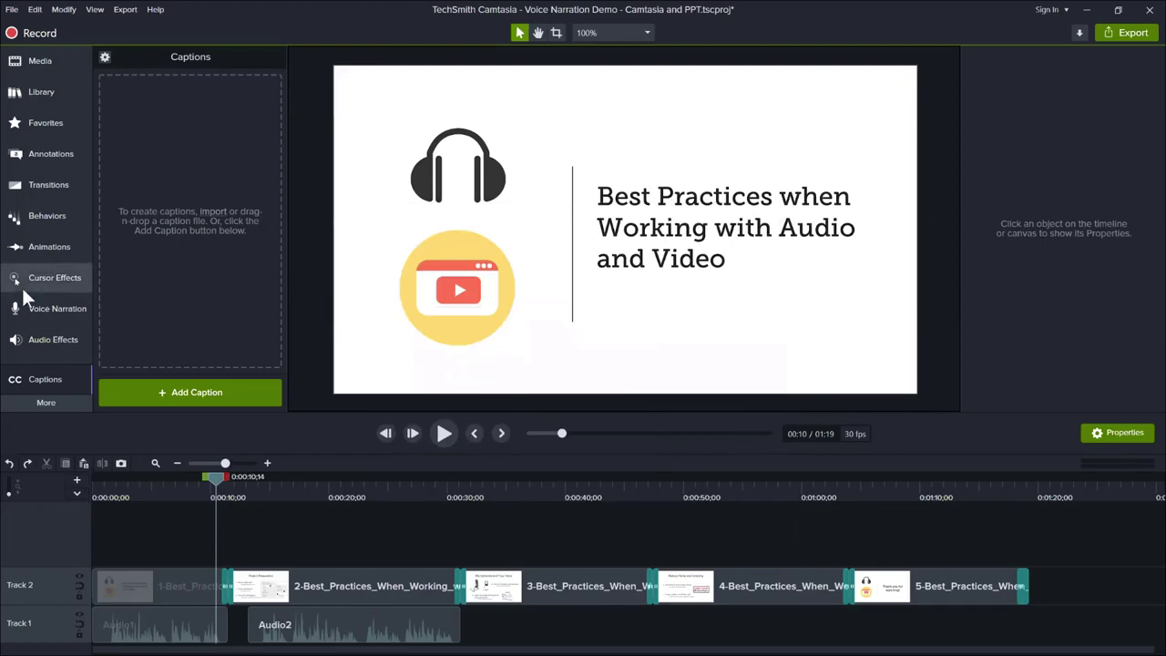
# Step: Copy the entire narration script from the voice narration notes
pyautogui.click(59, 307)
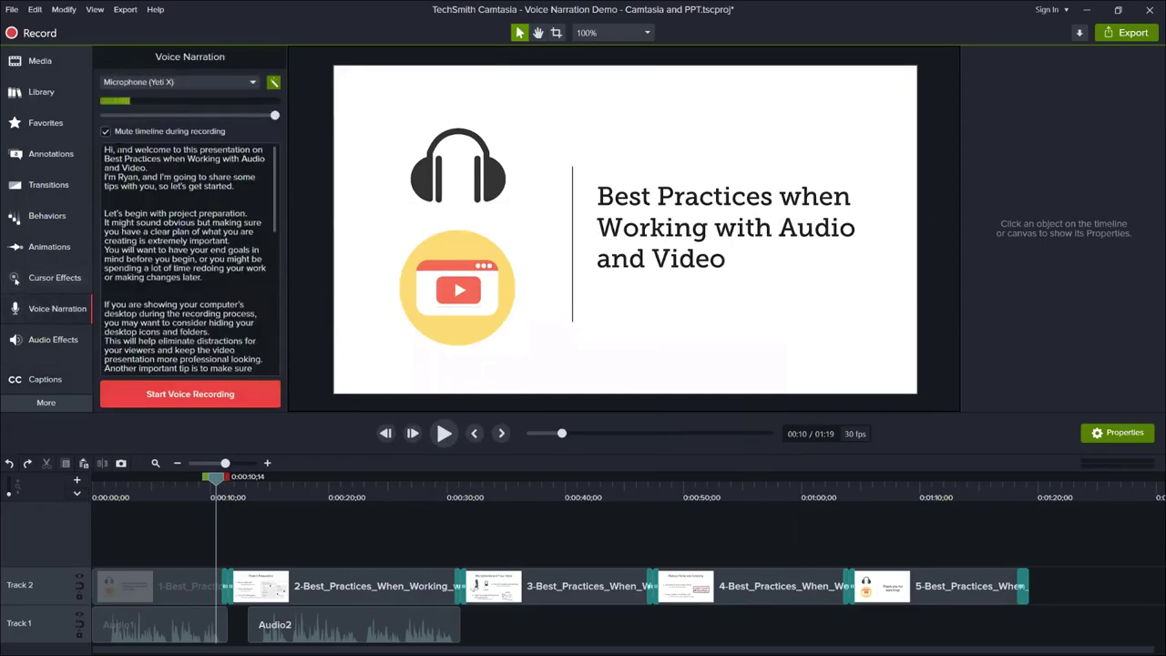
pyautogui.moveTo(104, 150); pyautogui.dragTo(214, 417)
pyautogui.hotkey('ctrl', 'c')
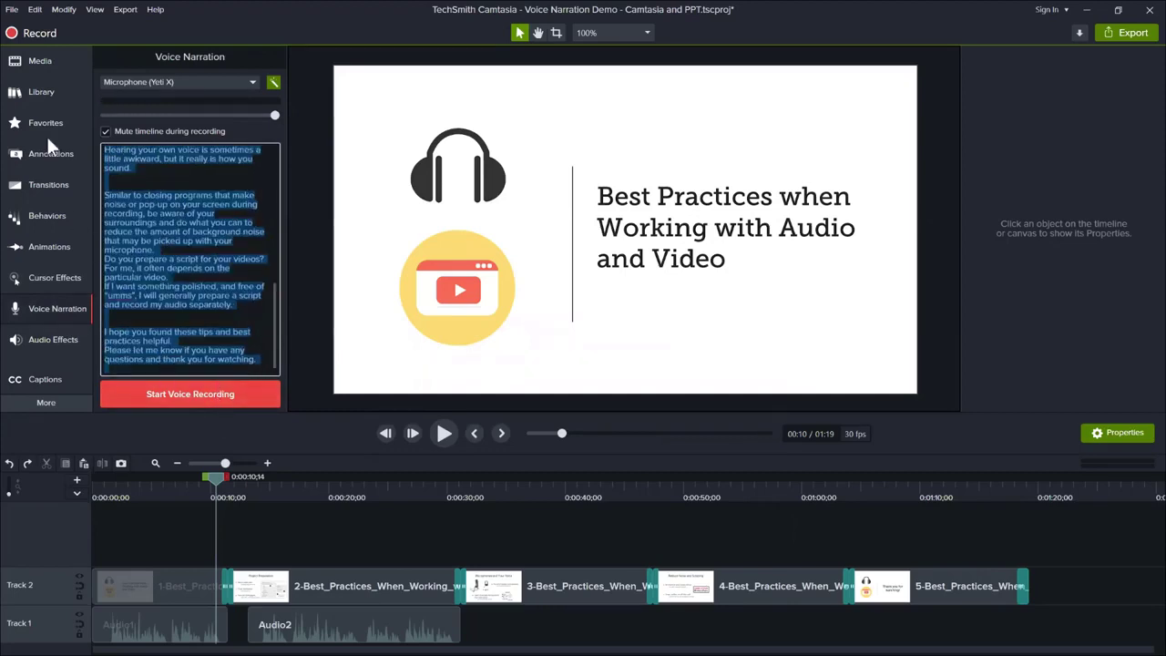
# Step: Add a caption at 0:00:01;15 near the timeline's start and paste the full narration script into it
pyautogui.click(49, 379)
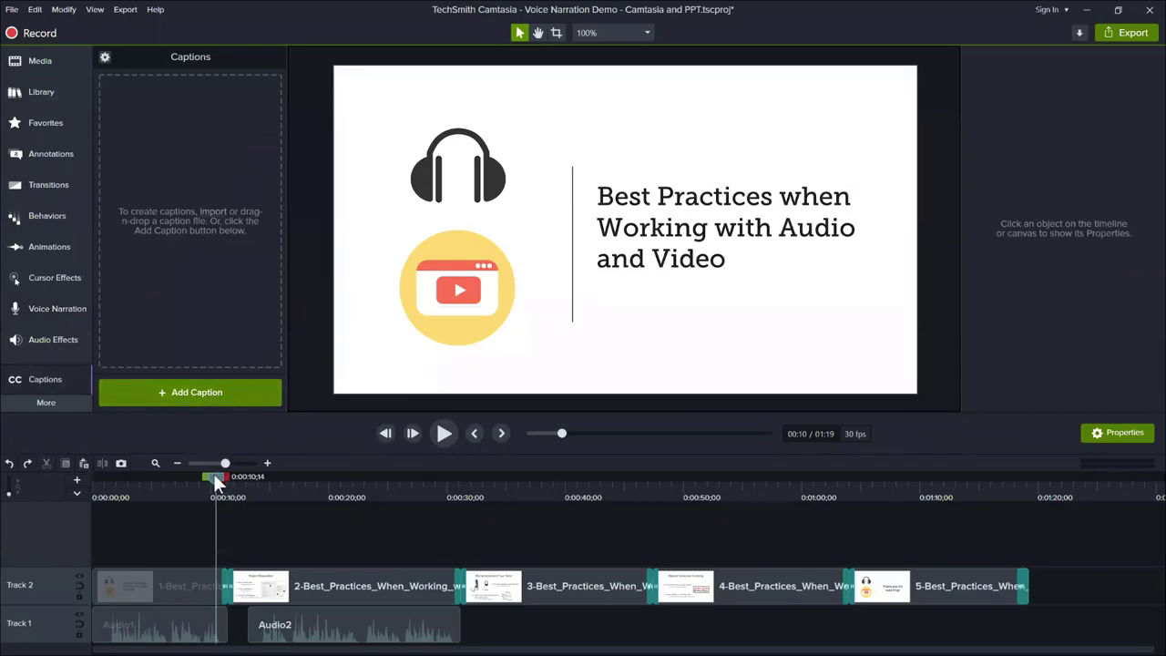
pyautogui.moveTo(213, 474); pyautogui.dragTo(106, 494)
pyautogui.click(188, 394)
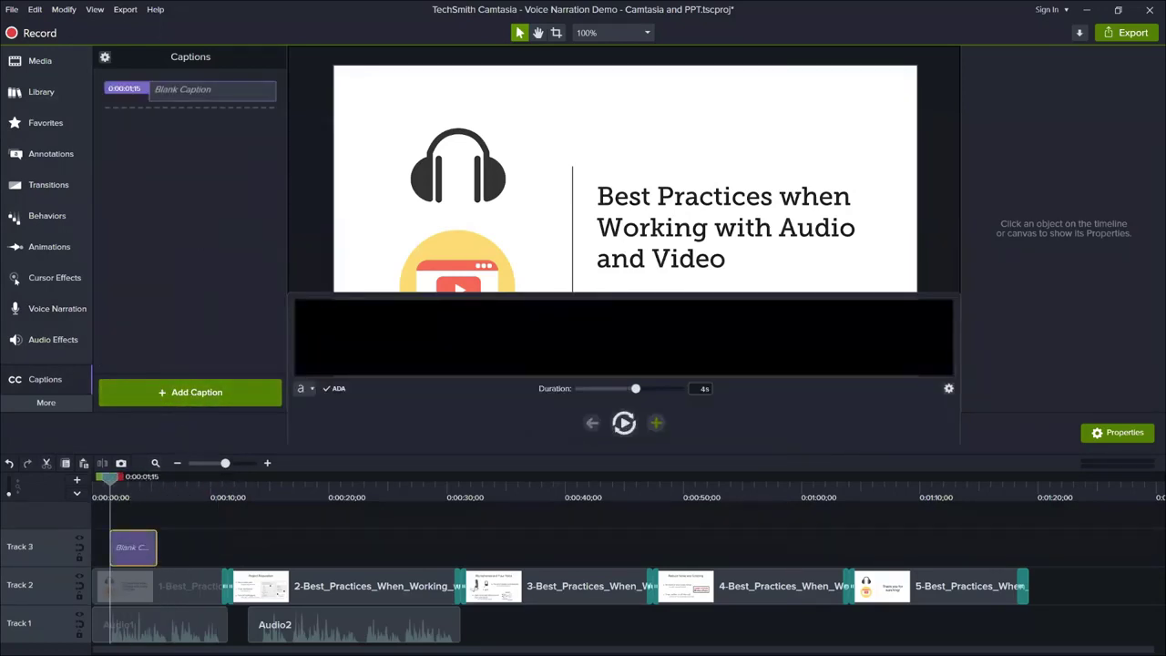
pyautogui.hotkey('ctrl', 'v')
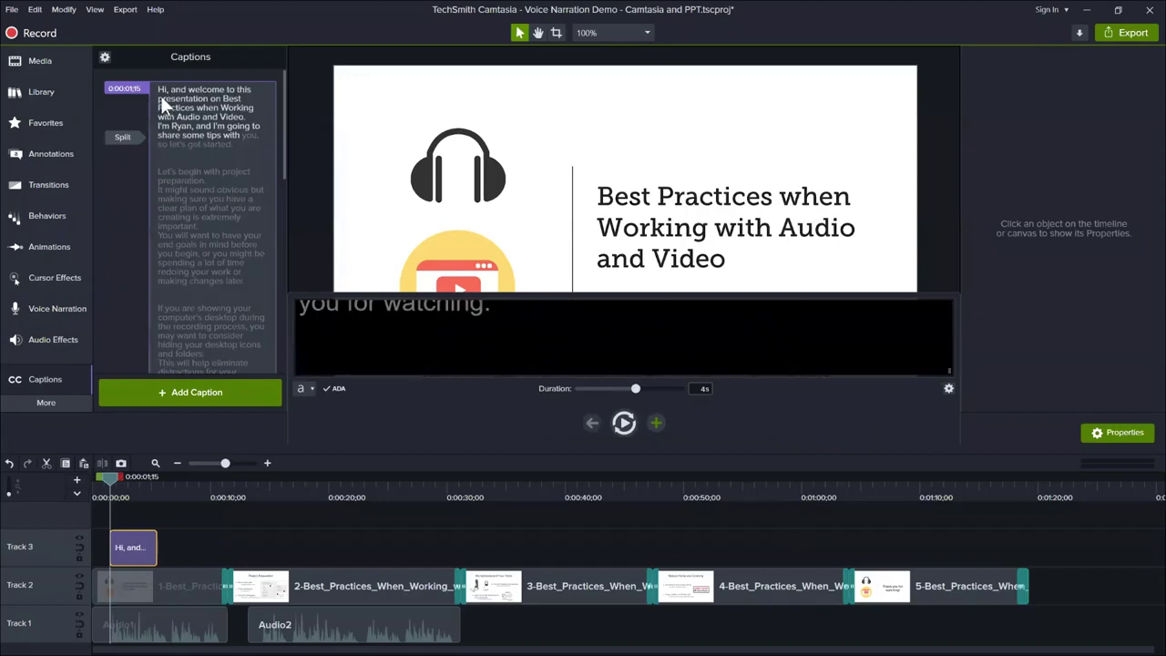
pyautogui.scroll(-3, 227, 168)
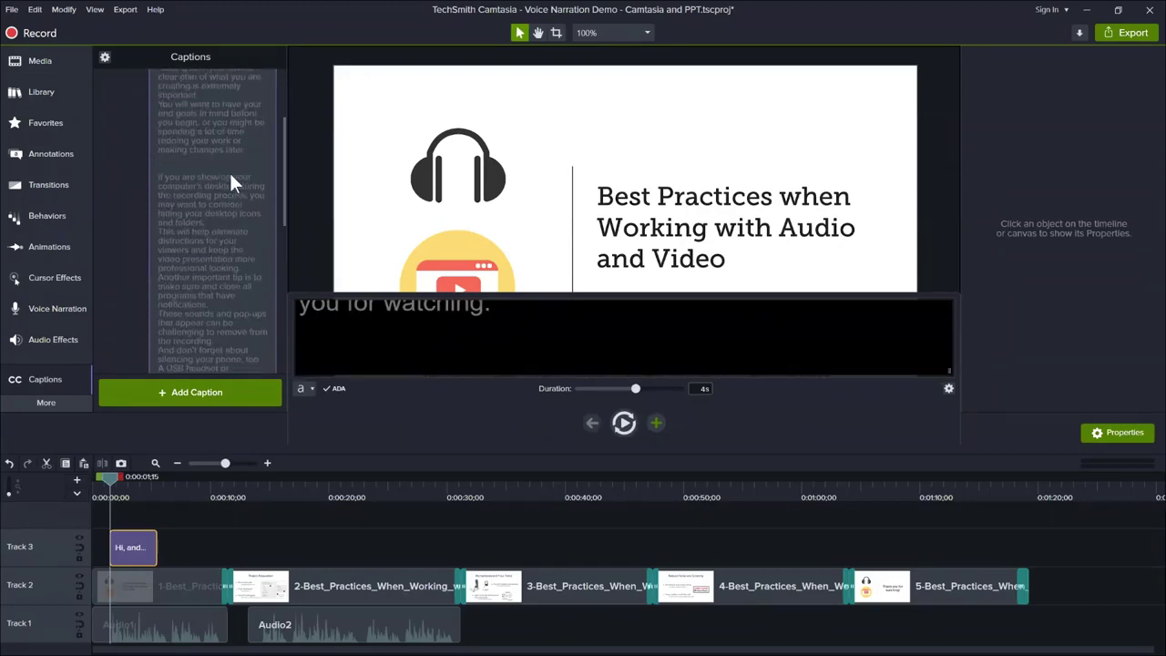
pyautogui.scroll(3, 229, 171)
# Step: Start syncing the pasted caption text with the video playback
pyautogui.click(105, 58)
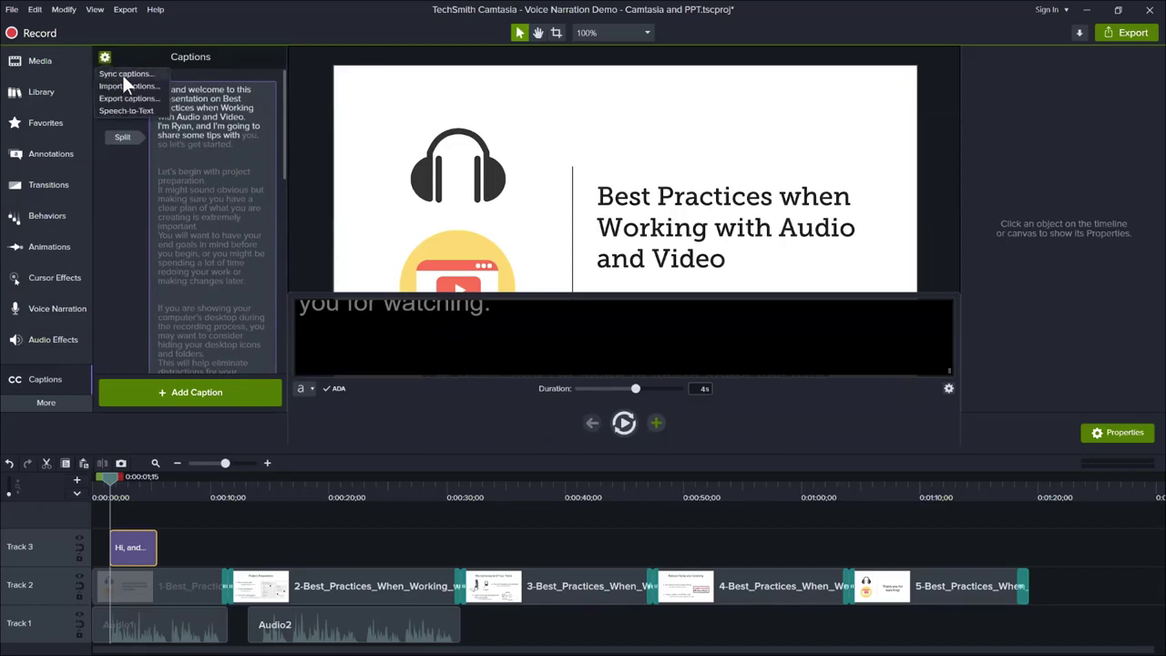
pyautogui.click(123, 73)
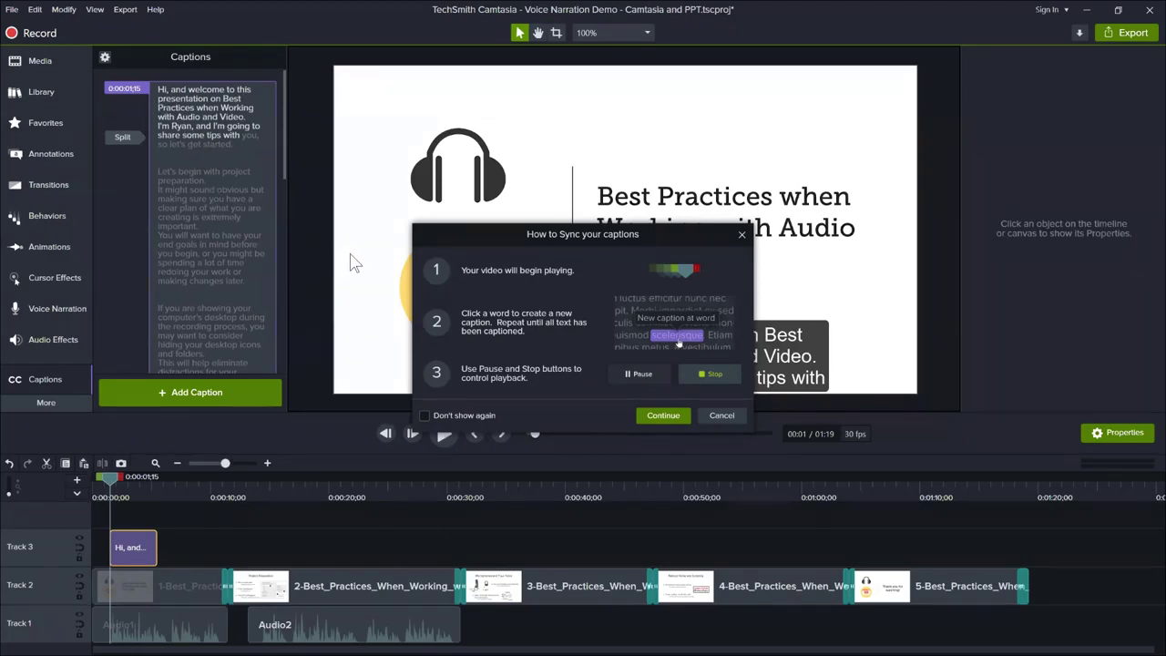
pyautogui.click(663, 418)
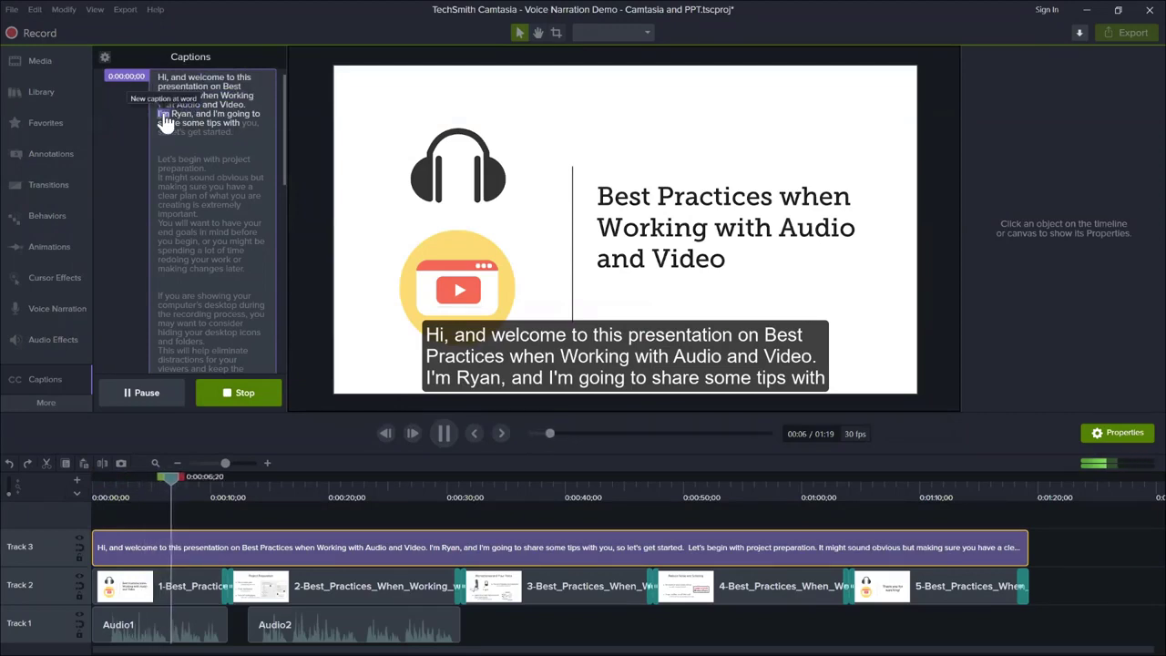
# Step: Start new captions at "I'm", "Let's begin with project preparation" and "It might sound obvious" as each is spoken, and stop syncing
pyautogui.click(165, 121)
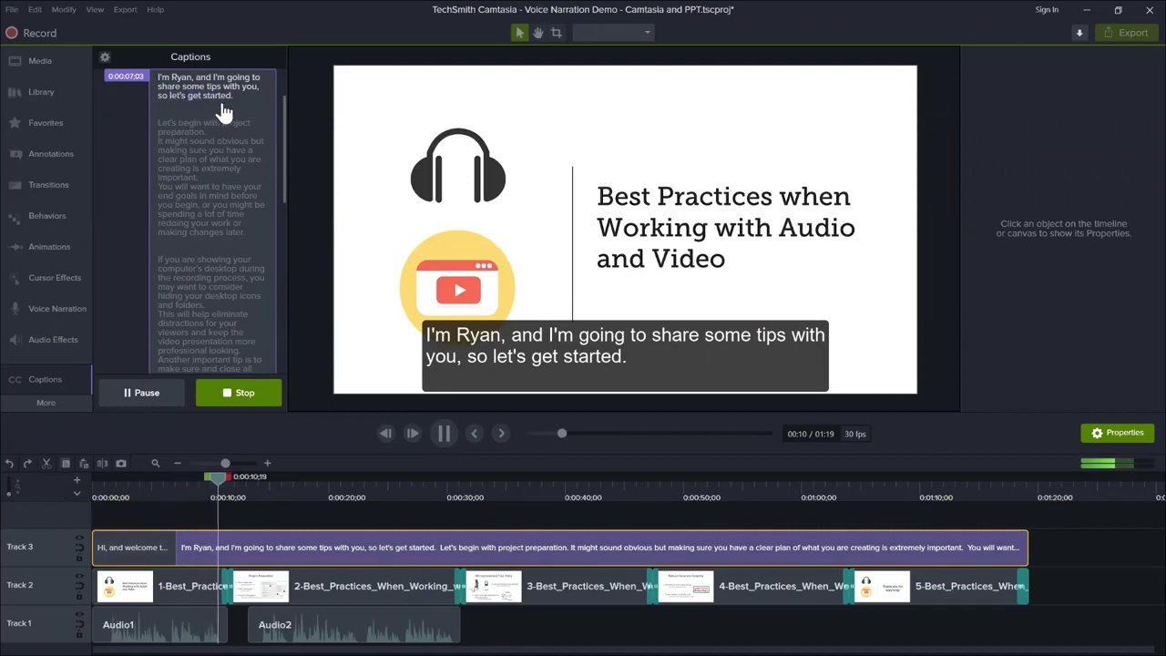
pyautogui.click(165, 127)
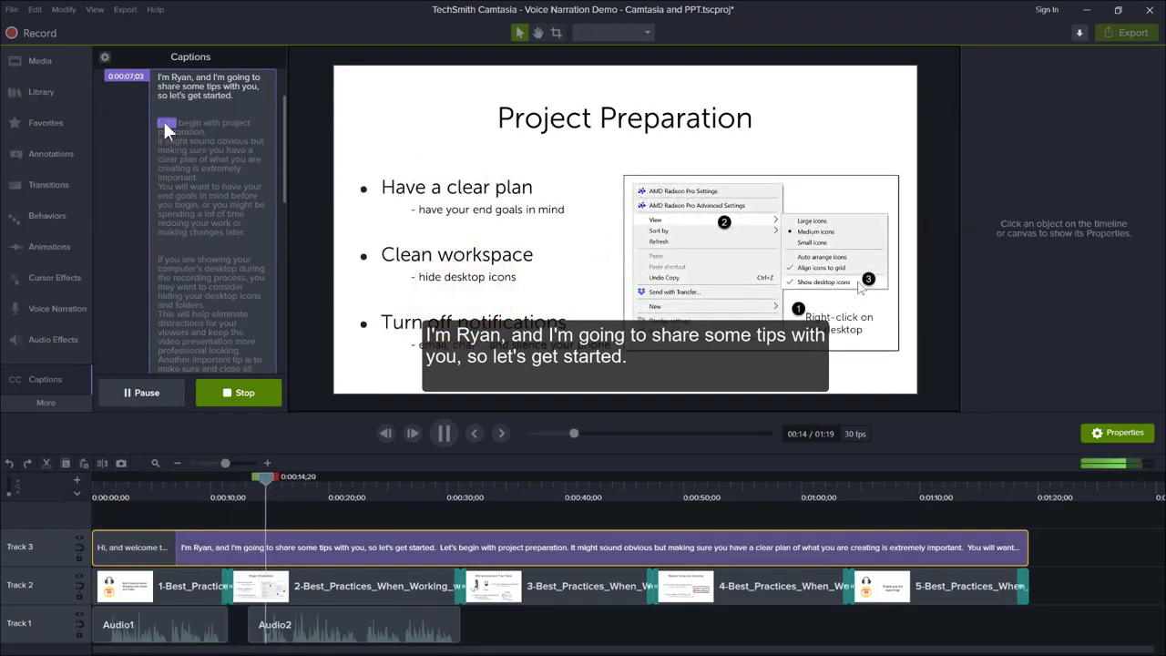
pyautogui.click(165, 127)
pyautogui.click(161, 96)
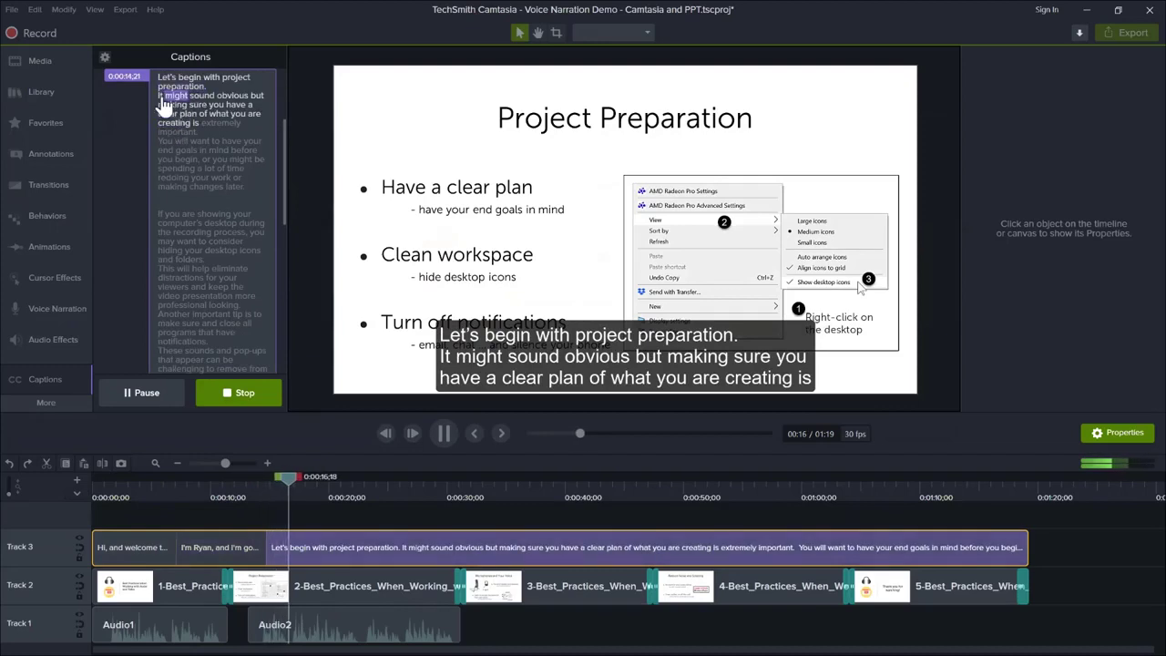
pyautogui.click(161, 97)
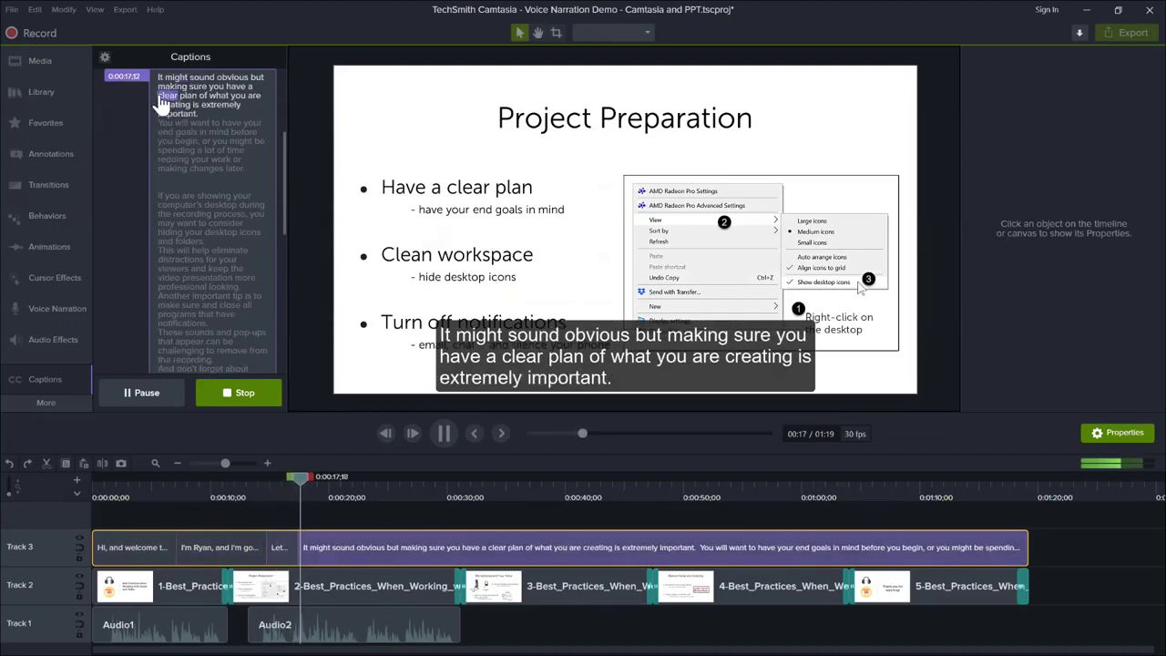
pyautogui.click(249, 392)
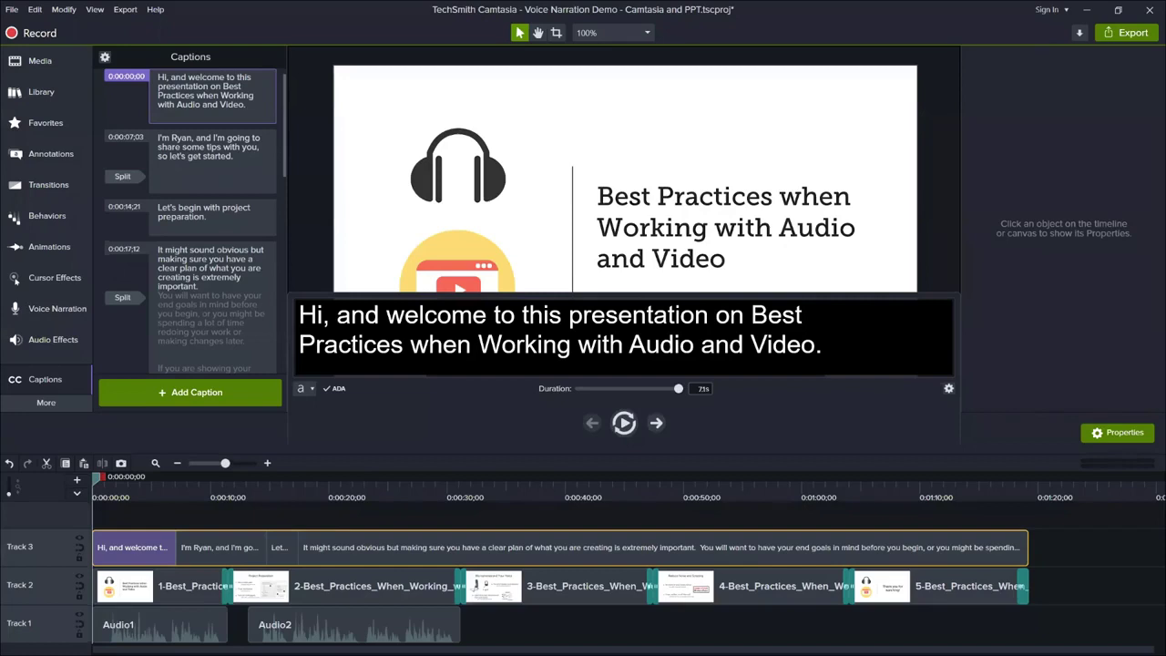
# Step: Leave caption editing, hide the caption track (Track 3), and move the playhead to about 0:00:16
pyautogui.press('Escape')
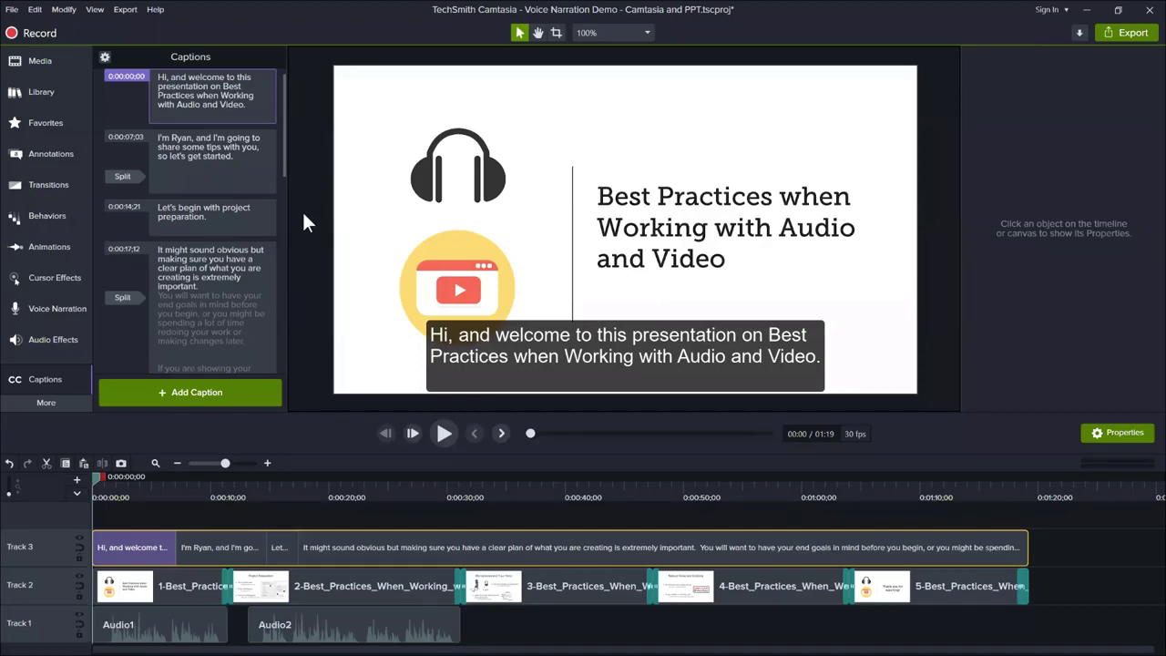
pyautogui.click(328, 481)
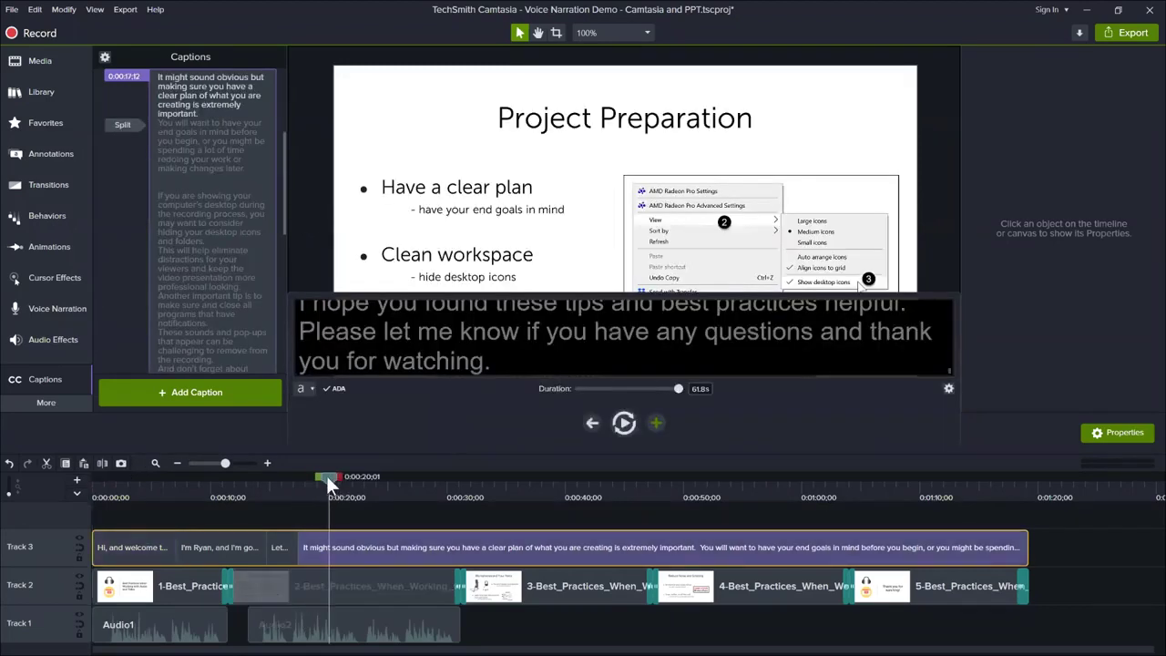
pyautogui.moveTo(326, 475); pyautogui.dragTo(314, 487)
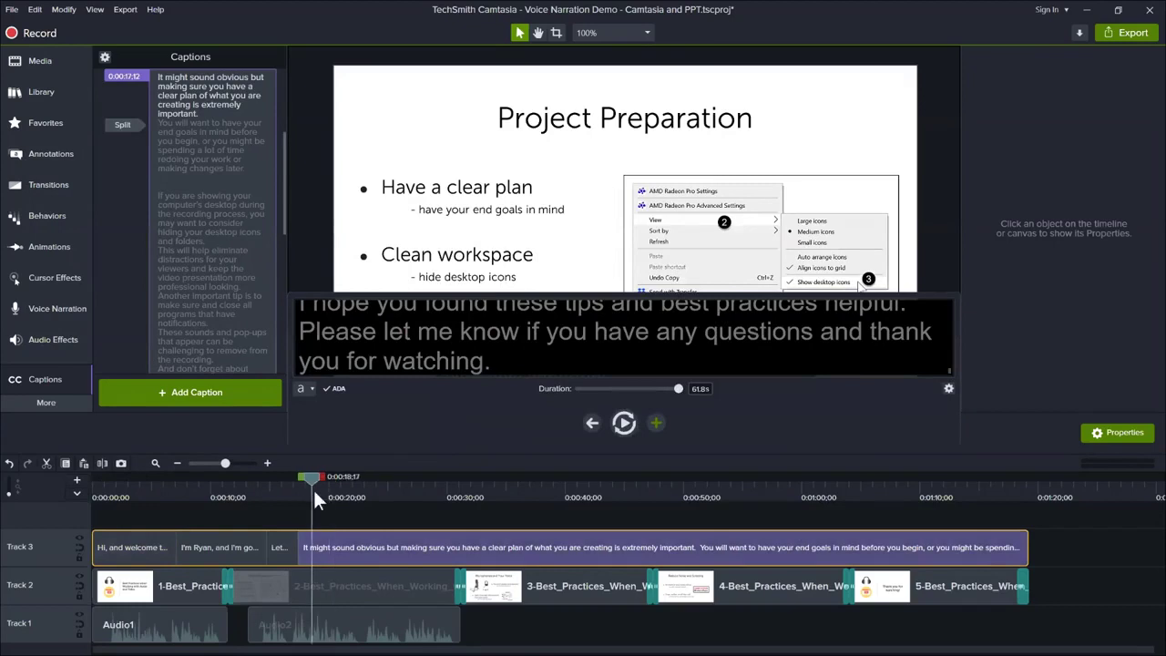
pyautogui.click(79, 537)
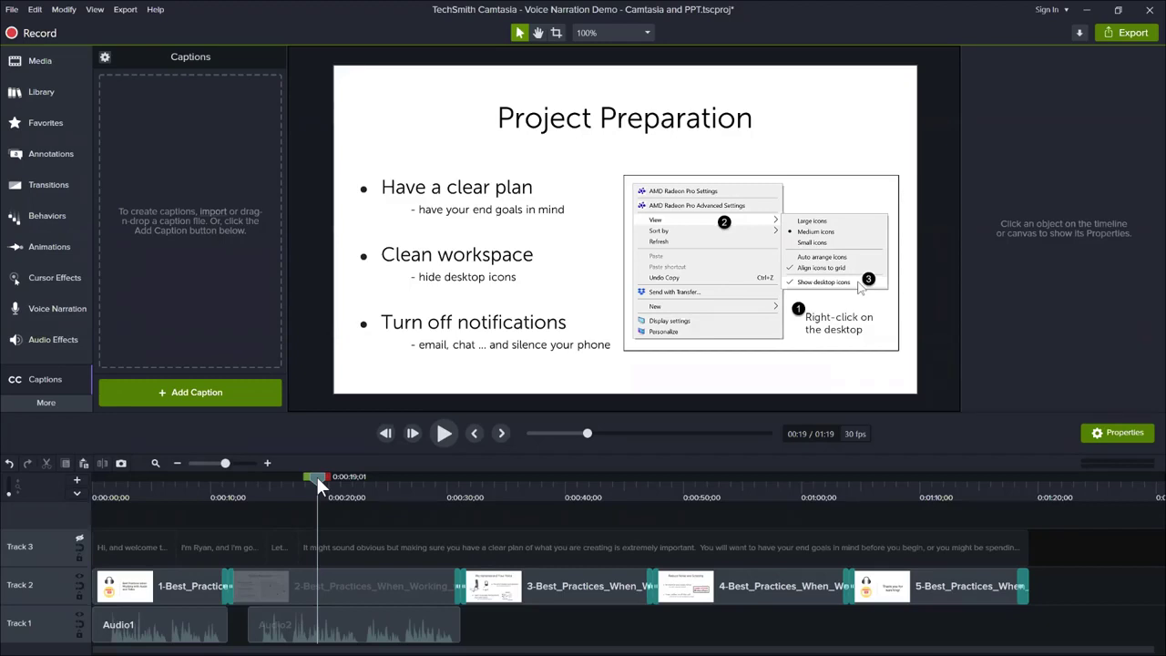
pyautogui.moveTo(316, 476); pyautogui.dragTo(282, 487)
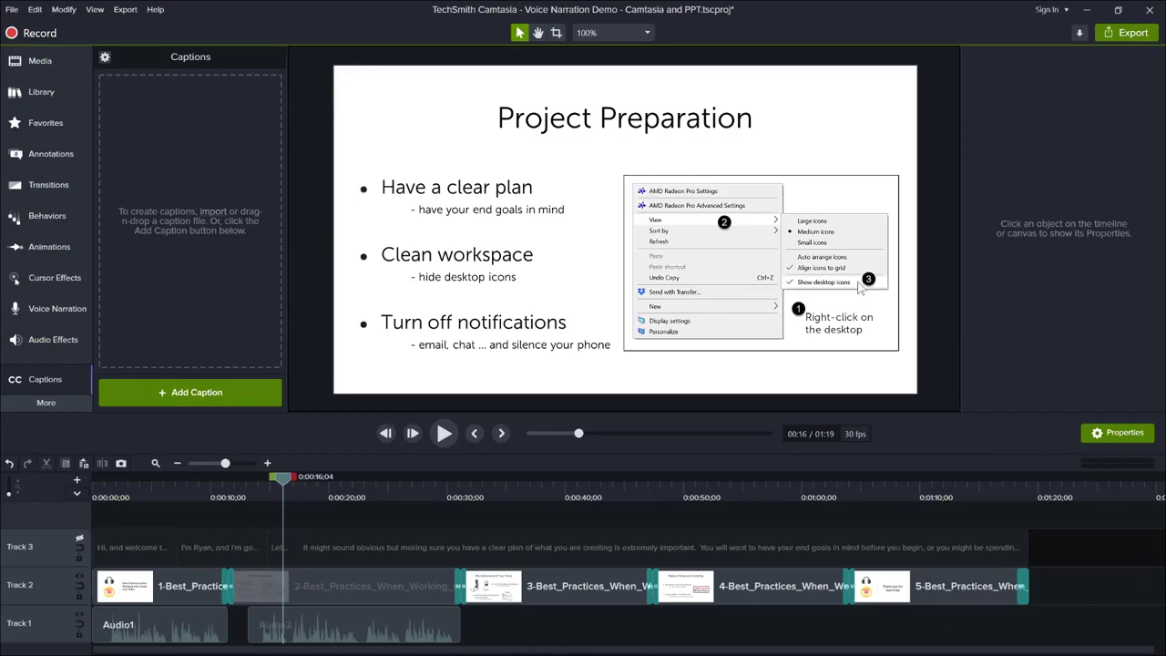
# Step: Open the screen recorder, switch to PowerPoint, show the Project Preparation slide and place the recorder over the slide area
pyautogui.hotkey('ctrl', 'r')
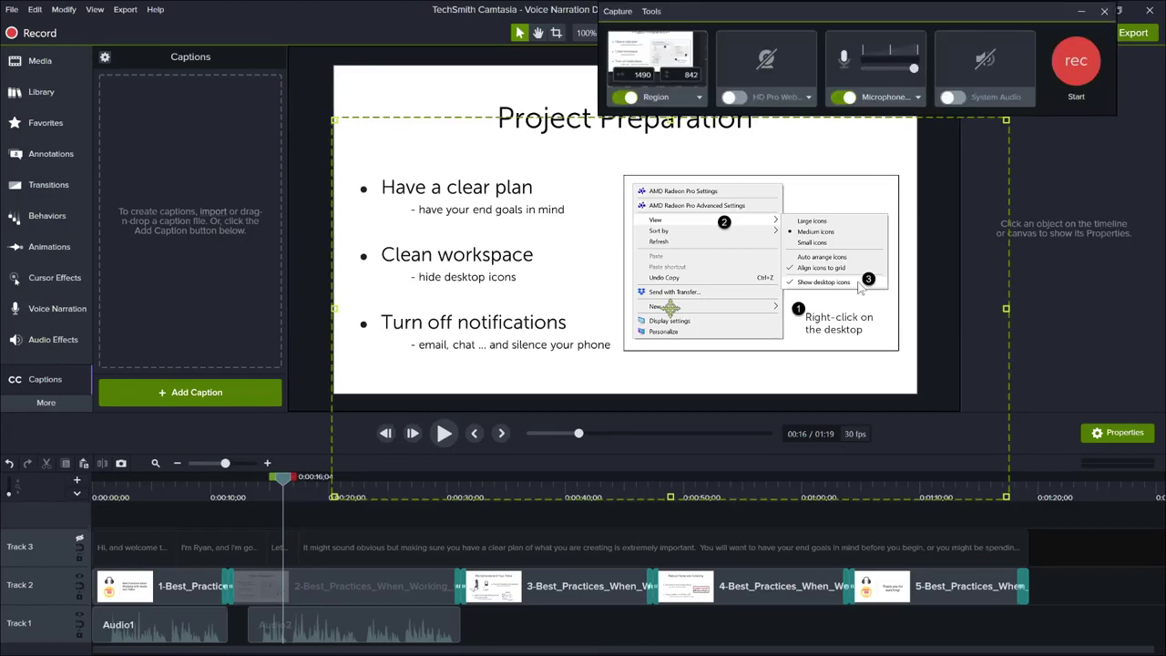
pyautogui.hotkey('alt', 'Tab')
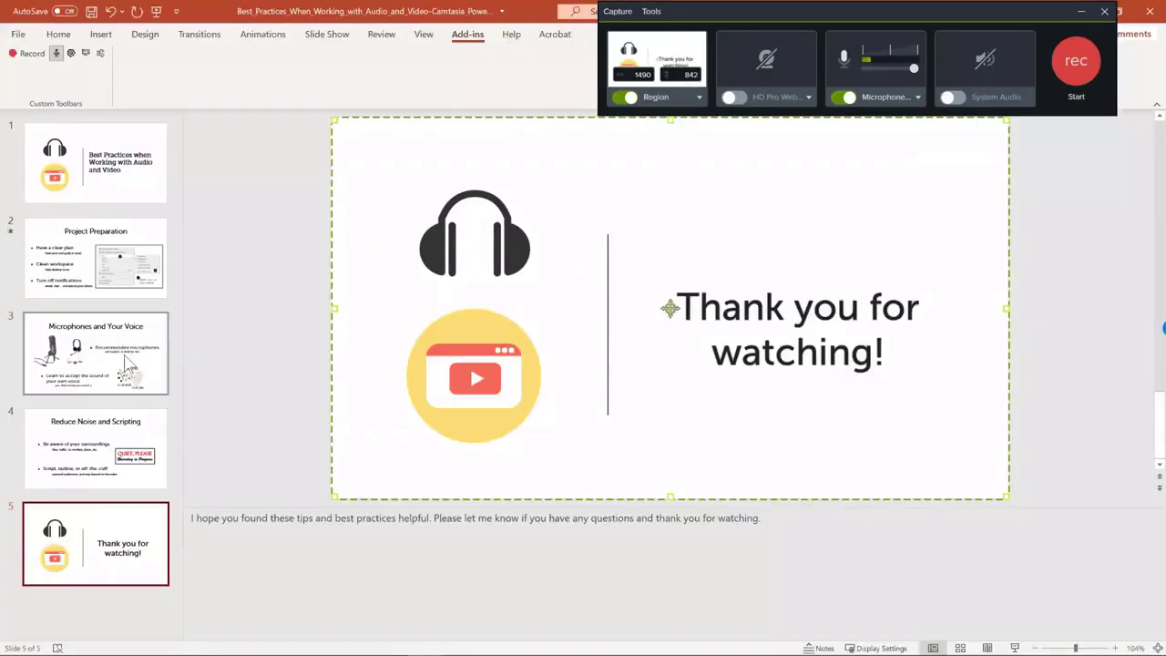
pyautogui.click(135, 286)
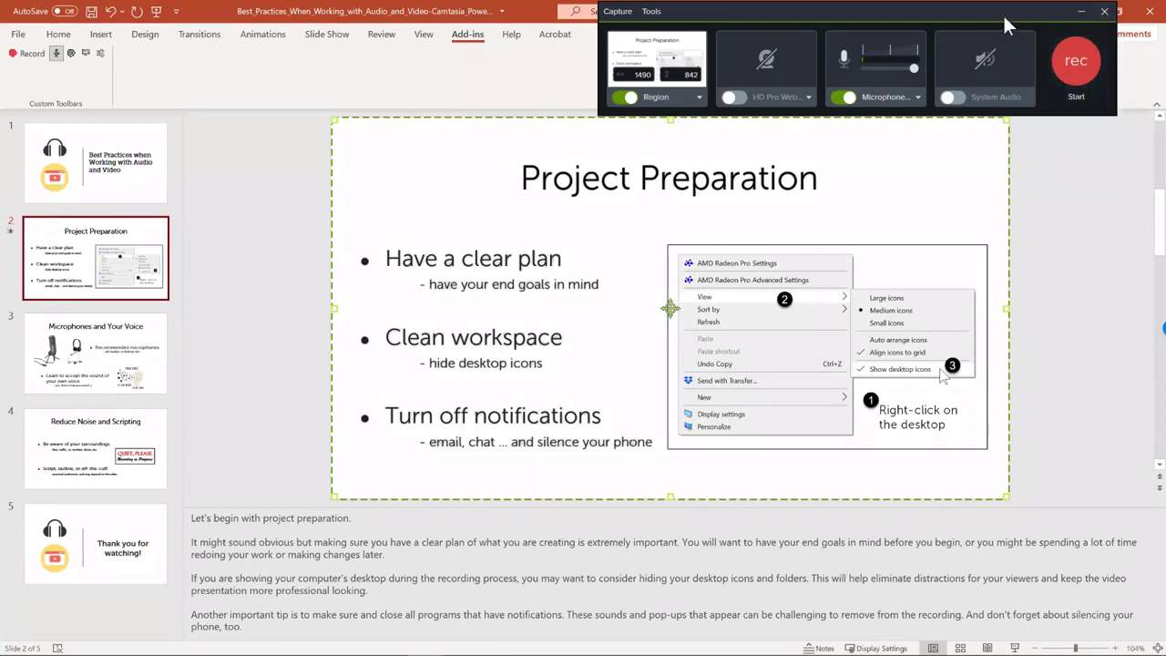
pyautogui.moveTo(1003, 26); pyautogui.dragTo(1010, 121)
# Step: Switch back to Camtasia and start a new project, saving the changes to the Voice Narration Demo project
pyautogui.moveTo(235, 644)
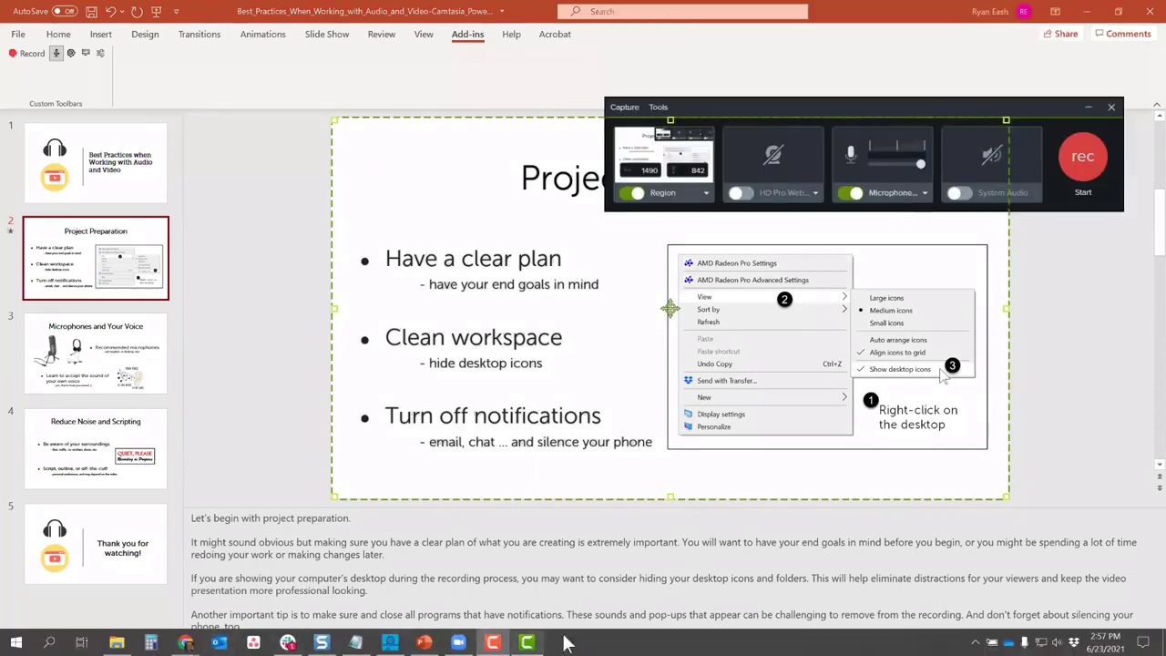
pyautogui.click(526, 643)
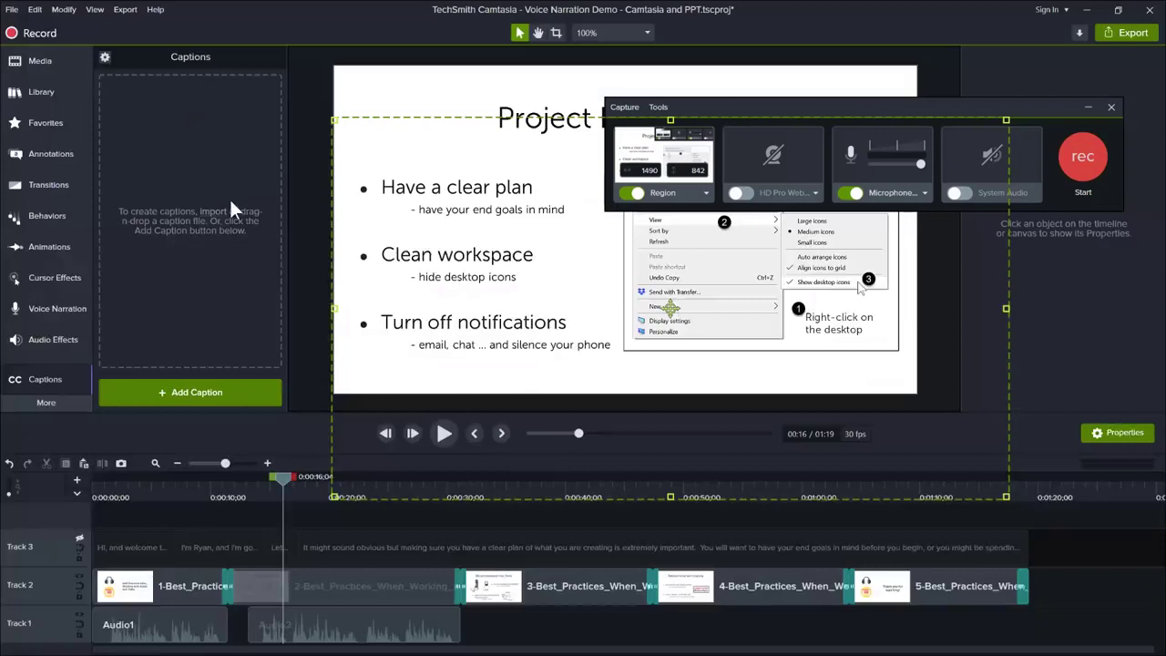
pyautogui.click(12, 9)
pyautogui.click(34, 32)
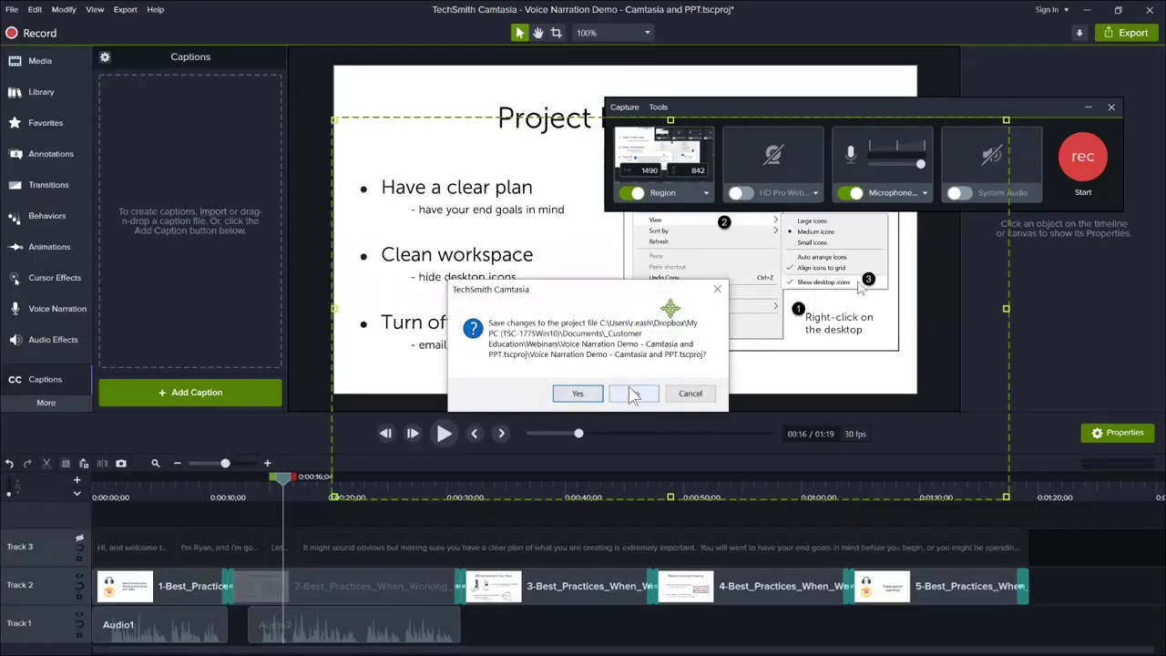
pyautogui.click(578, 394)
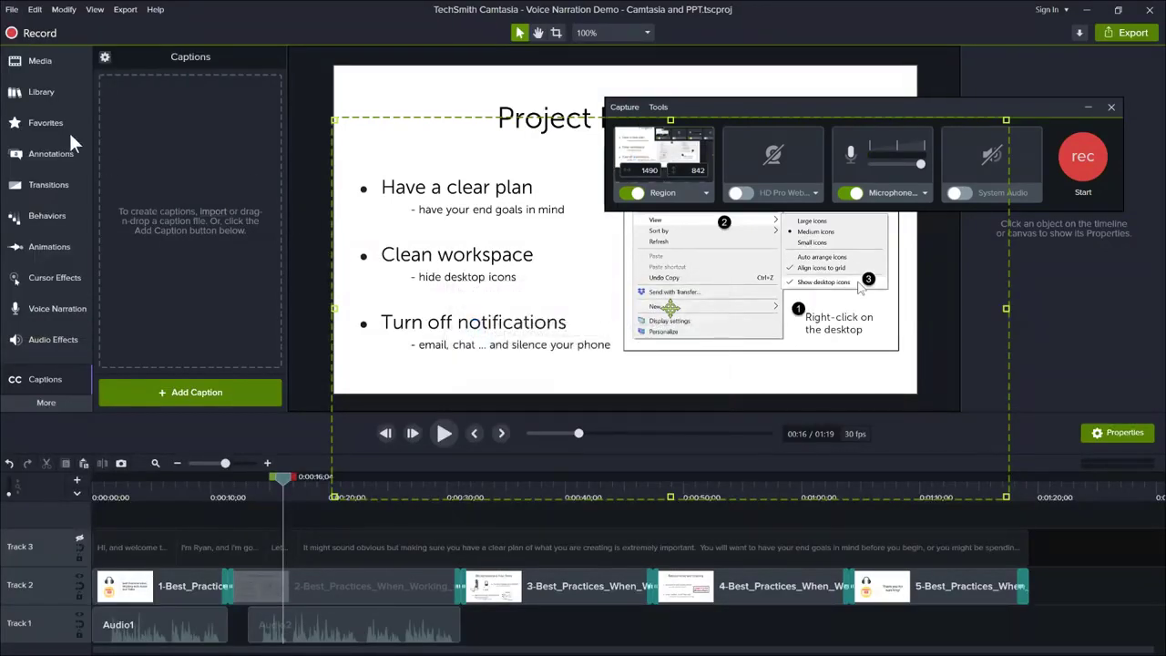
# Step: Open the recent project Camtasia-PPT-Demo
pyautogui.click(12, 10)
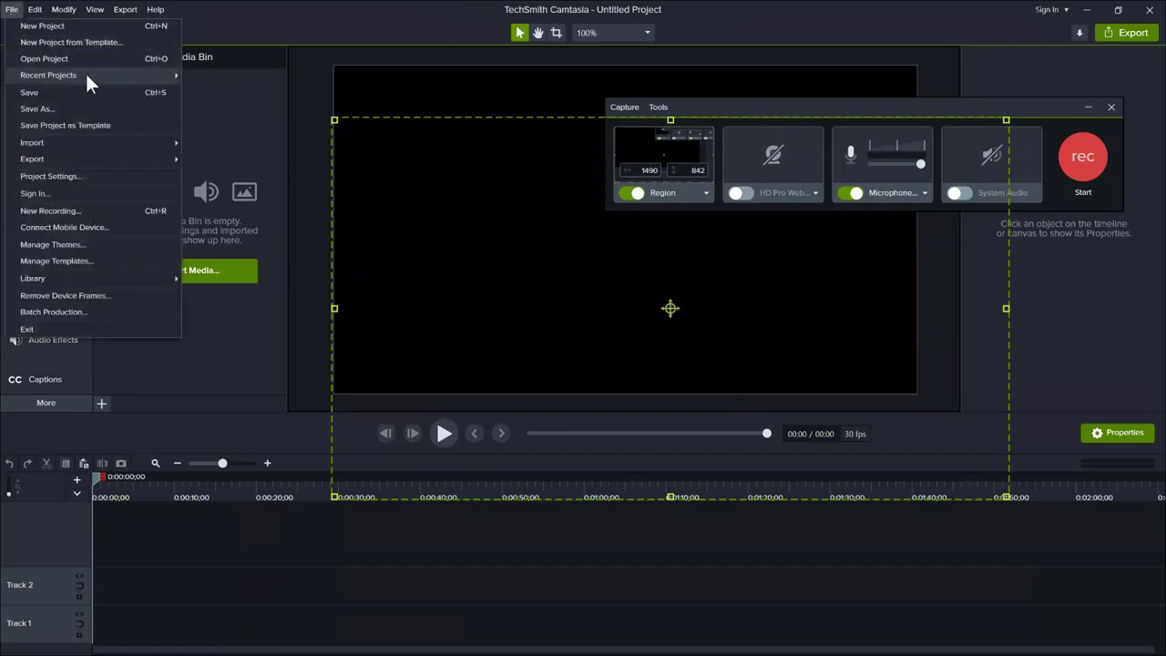
pyautogui.moveTo(85, 73)
pyautogui.click(238, 111)
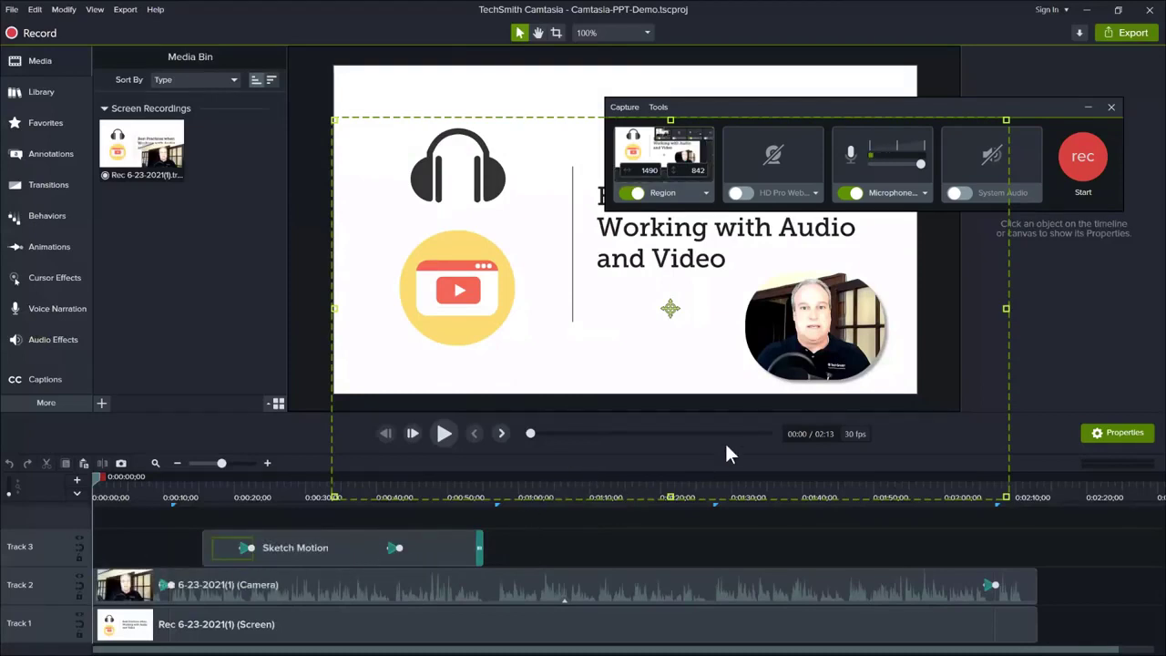
# Step: Return to PowerPoint and set the recorder's capture area to the whole of Screen 1
pyautogui.moveTo(787, 104); pyautogui.dragTo(755, 65)
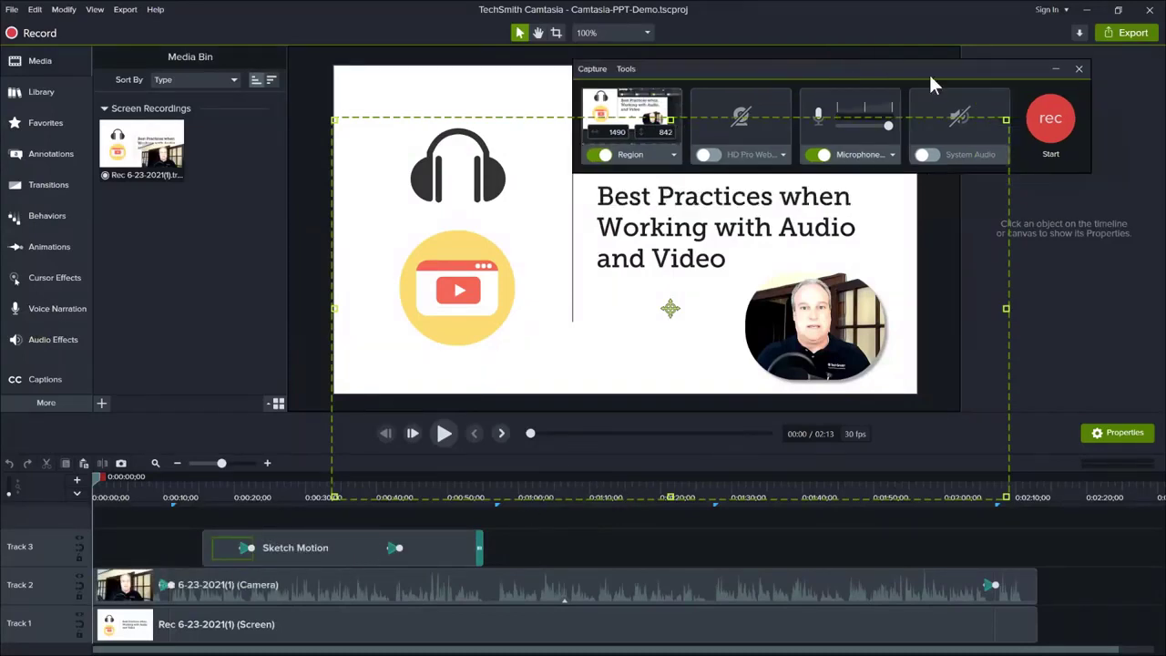
pyautogui.click(1087, 11)
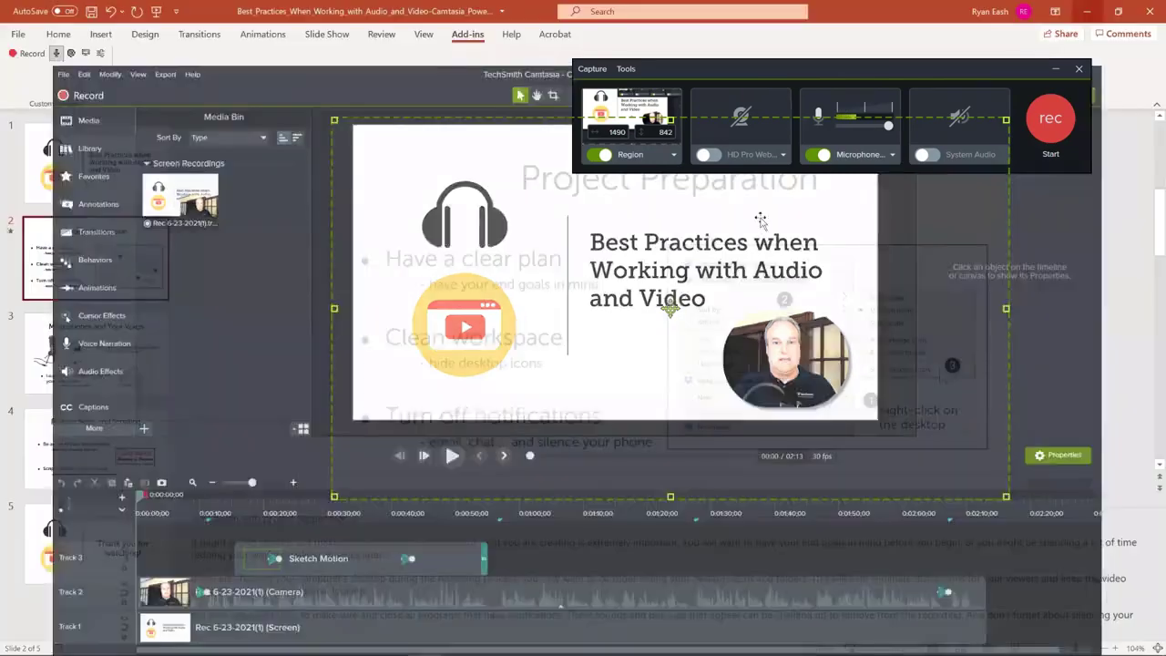
pyautogui.click(674, 154)
pyautogui.click(647, 190)
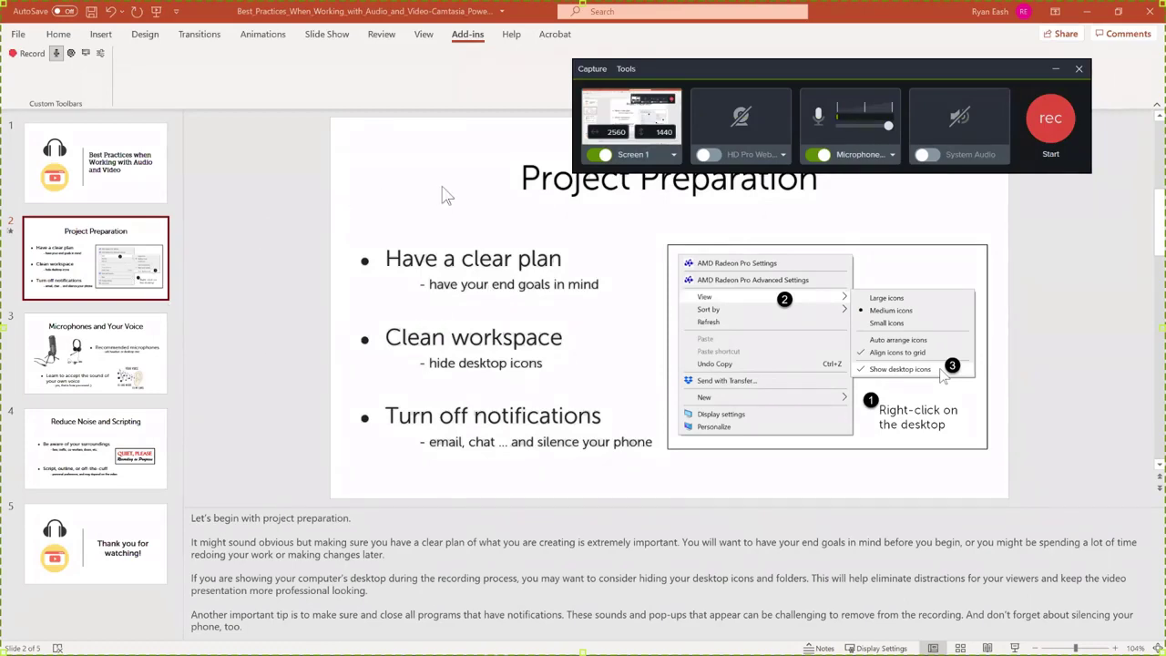
# Step: Start the slide show from the Project Preparation slide
pyautogui.click(58, 34)
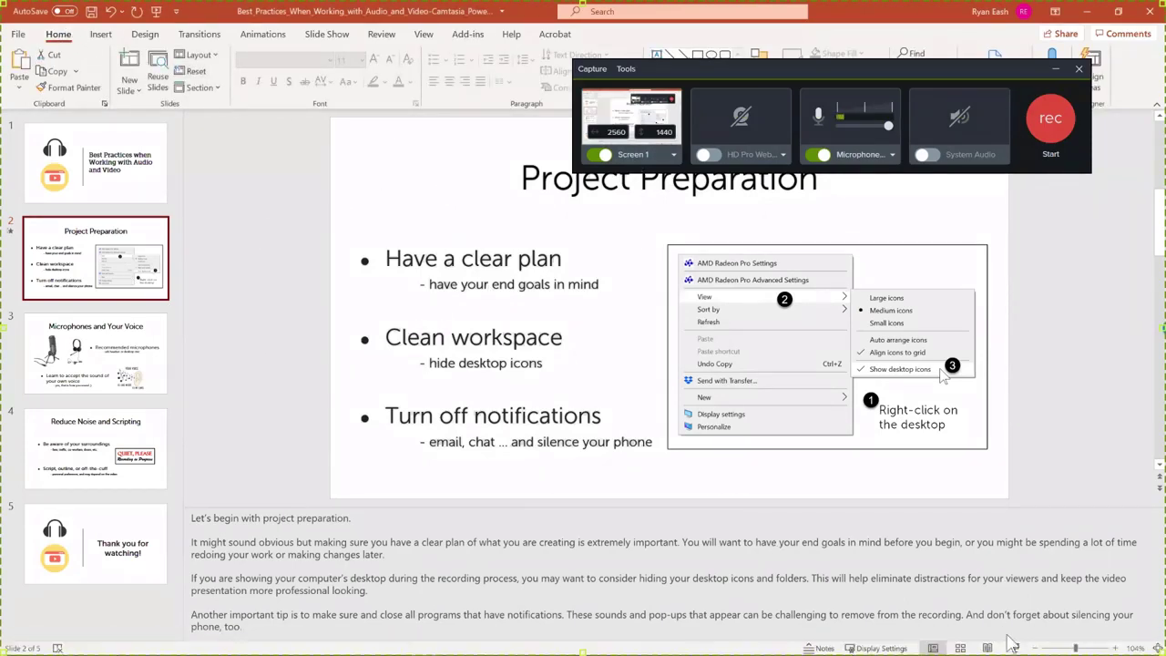
pyautogui.hotkey('shift', 'F5')
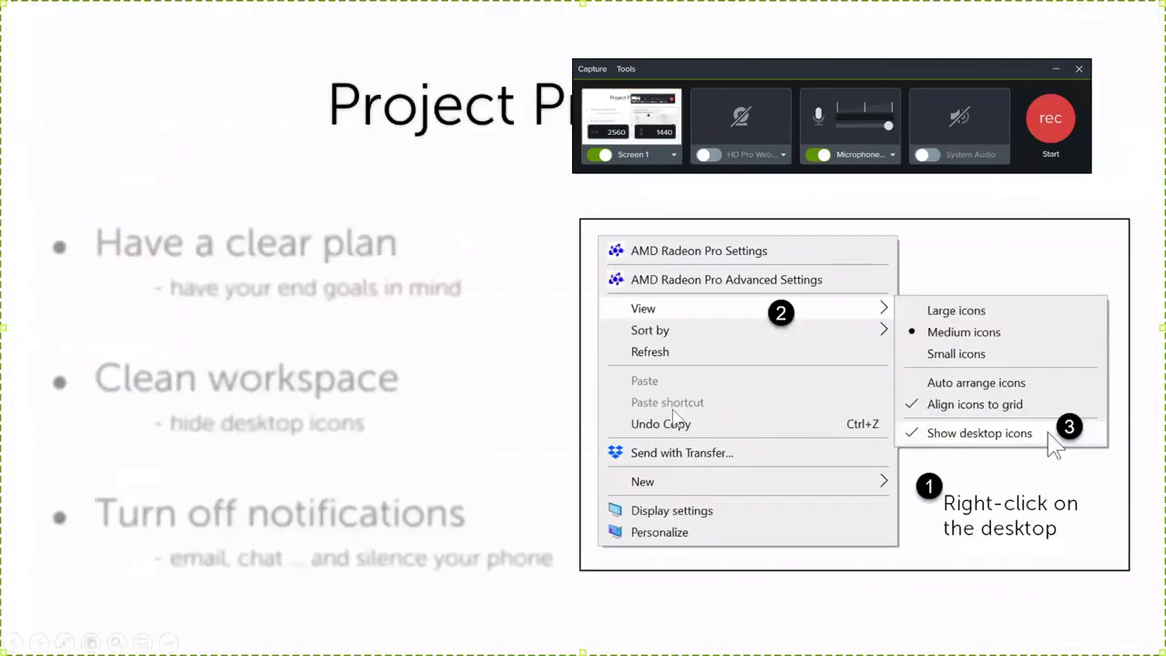